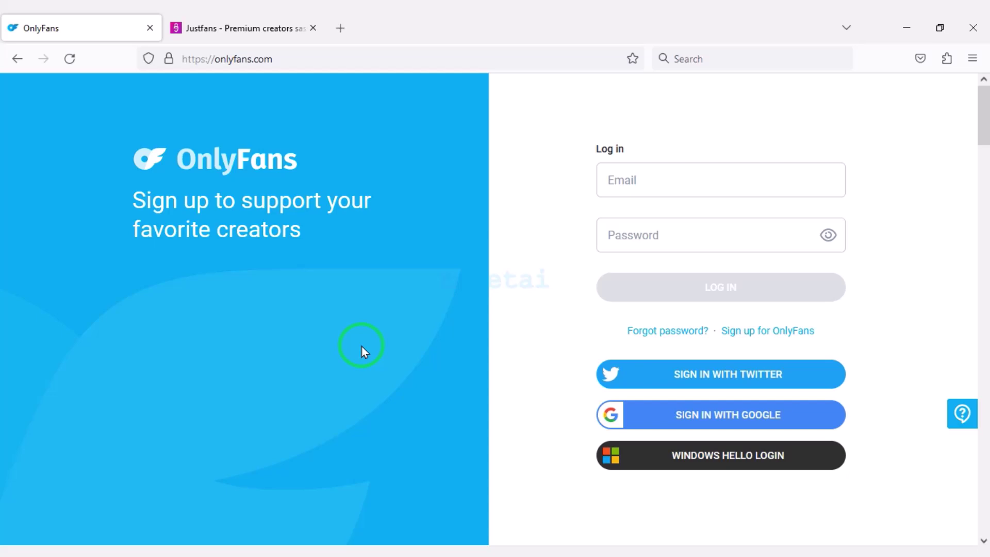
# Scroll through the latest OnlyFans featured posts down to the page footer
pyautogui.scroll(-6, 298, 316)
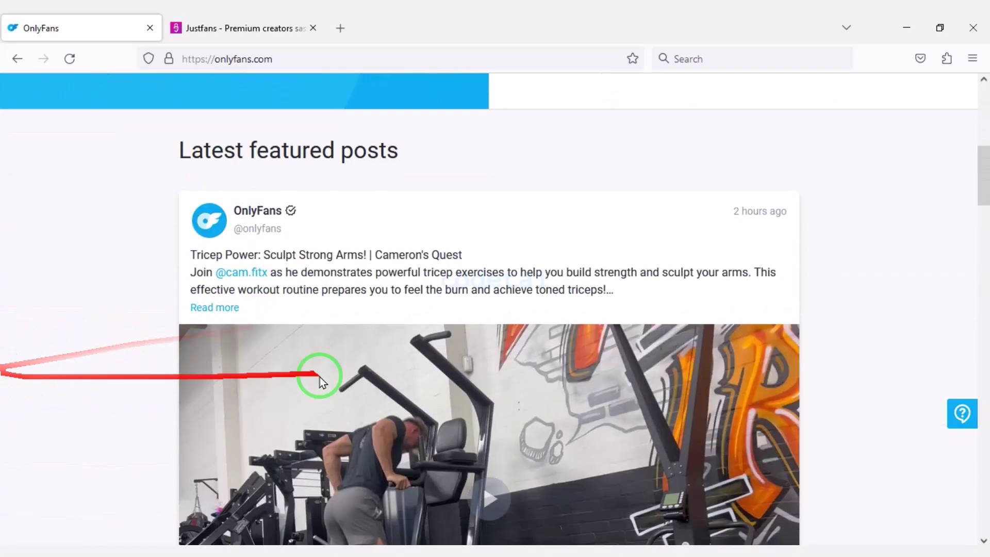
pyautogui.scroll(-15, 320, 378)
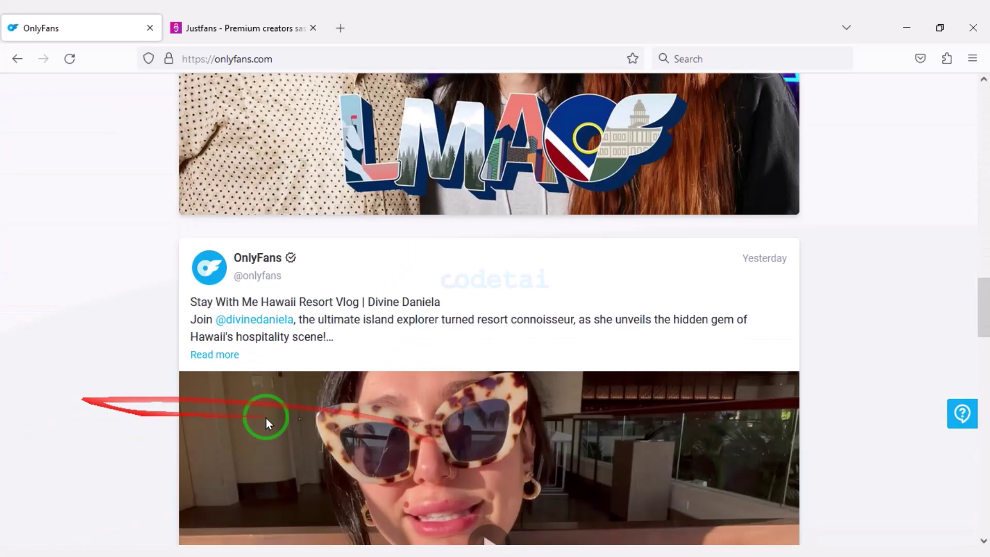
pyautogui.scroll(-20, 264, 417)
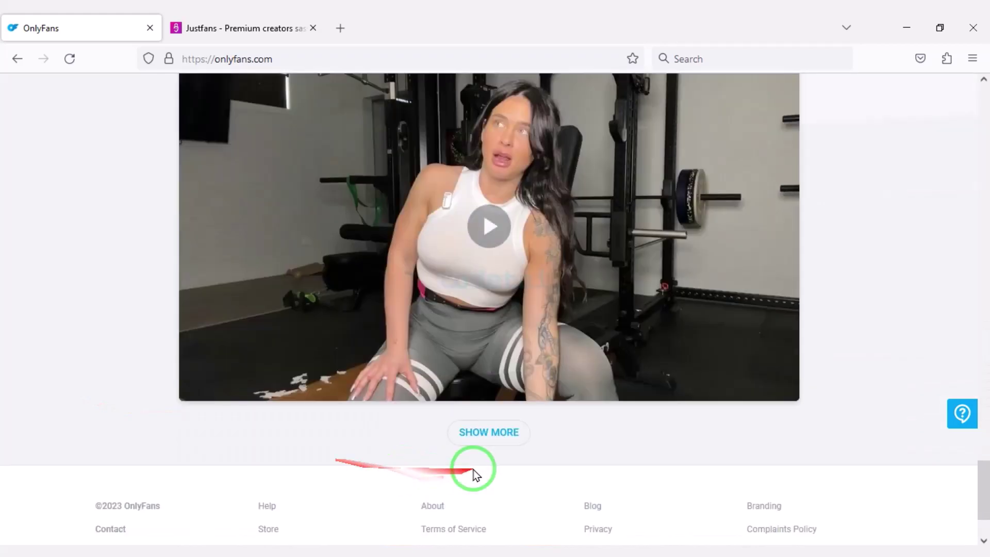
pyautogui.scroll(-2, 473, 469)
pyautogui.click(172, 24)
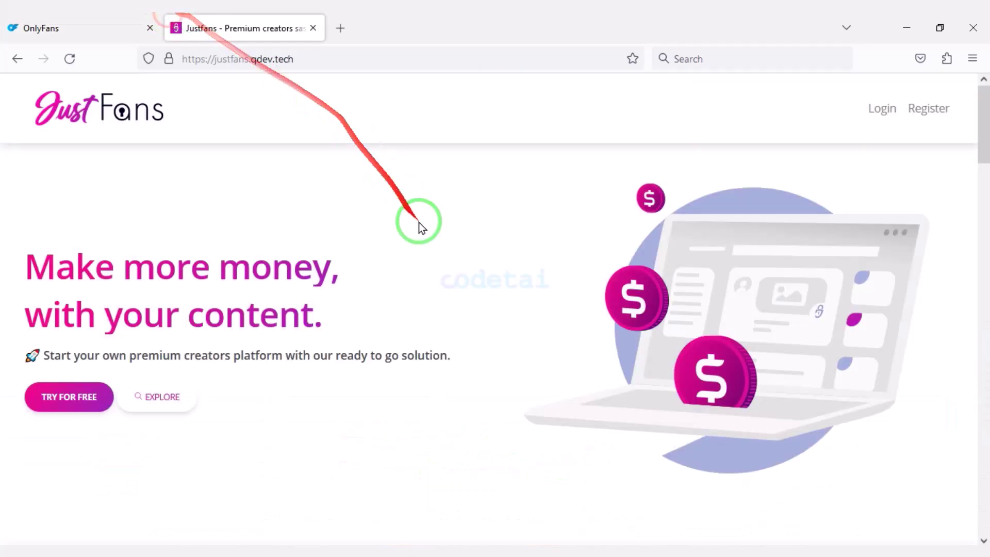
pyautogui.scroll(-10, 189, 233)
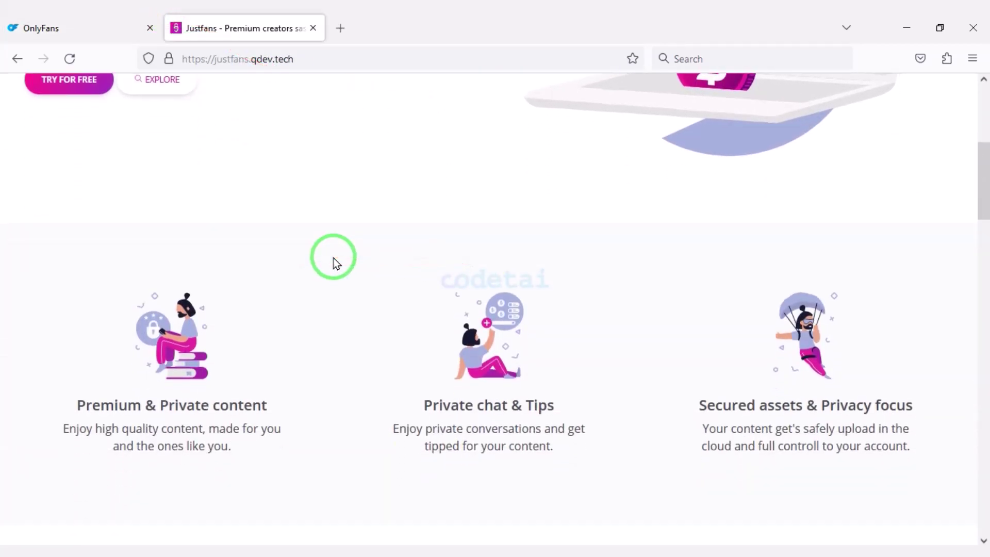
pyautogui.scroll(-12, 326, 266)
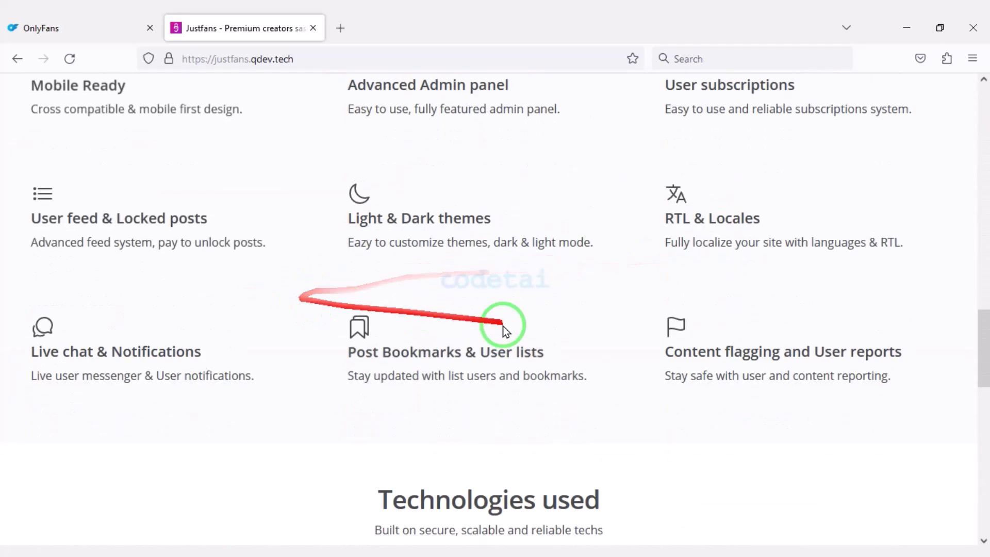
pyautogui.scroll(-9, 576, 357)
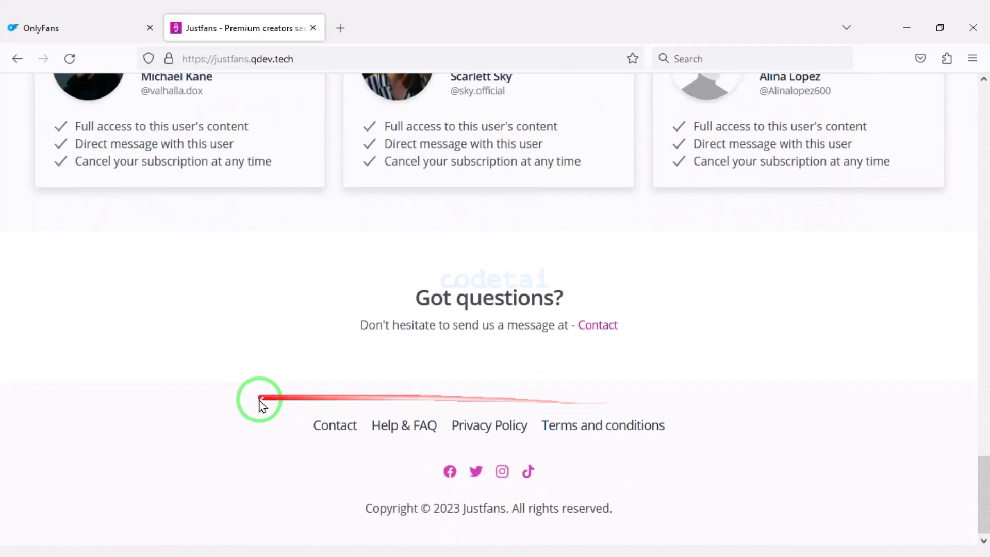
pyautogui.scroll(20, 648, 407)
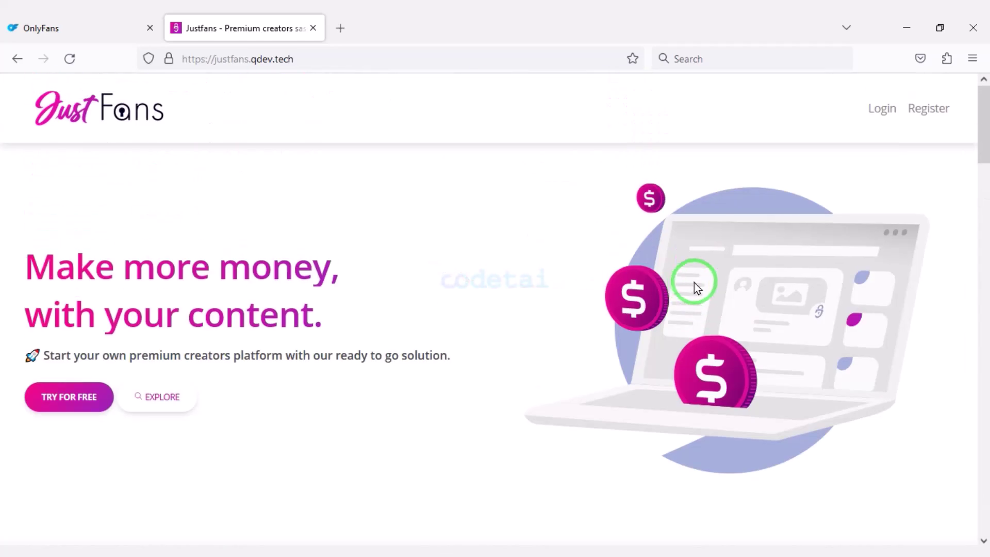
pyautogui.click(394, 55)
# Go to the site's /admin page and log in to the JustFans admin panel
pyautogui.write('/ad')
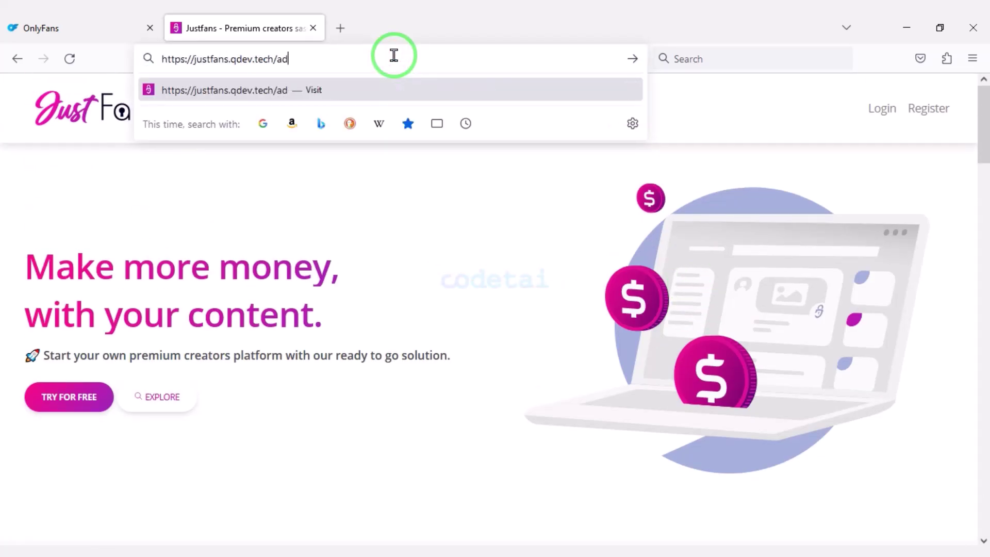
pyautogui.write('min')
pyautogui.press('Return')
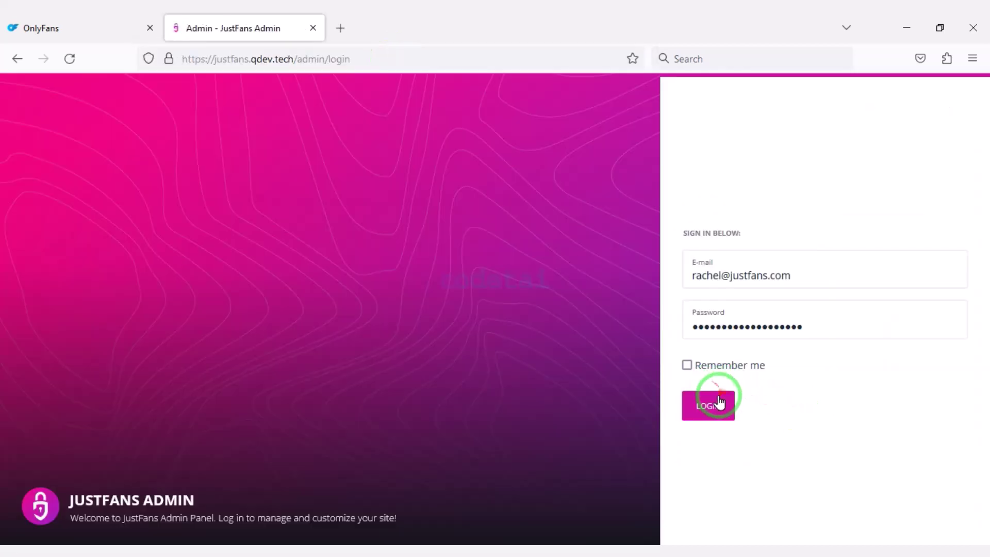
pyautogui.click(719, 402)
pyautogui.scroll(-10, 398, 427)
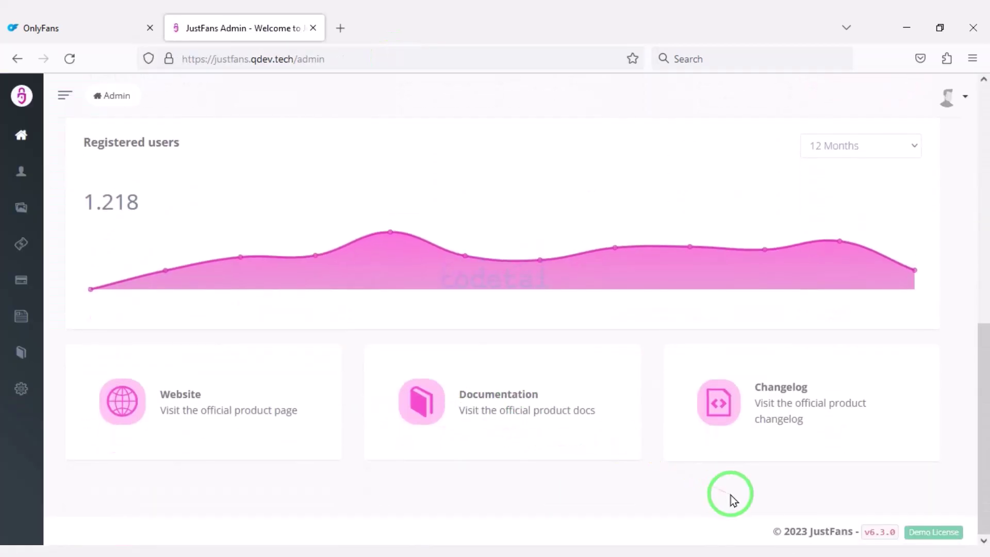
pyautogui.scroll(10, 731, 495)
# Expand the Users, Posts, Money and Taxes sections of the admin sidebar
pyautogui.moveTo(31, 164)
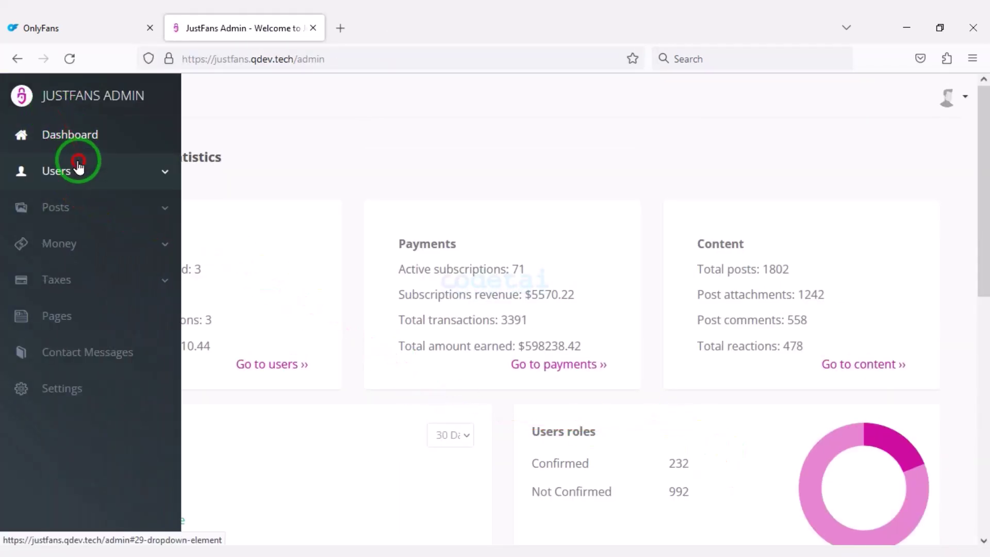
pyautogui.click(78, 165)
pyautogui.scroll(-5, 126, 309)
pyautogui.click(111, 386)
pyautogui.scroll(-2, 101, 394)
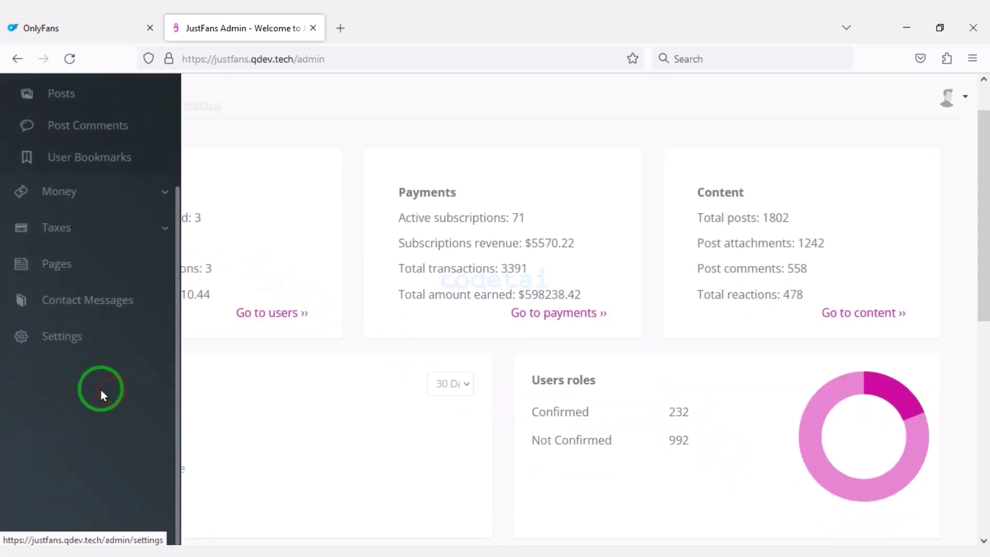
pyautogui.click(67, 189)
pyautogui.click(137, 259)
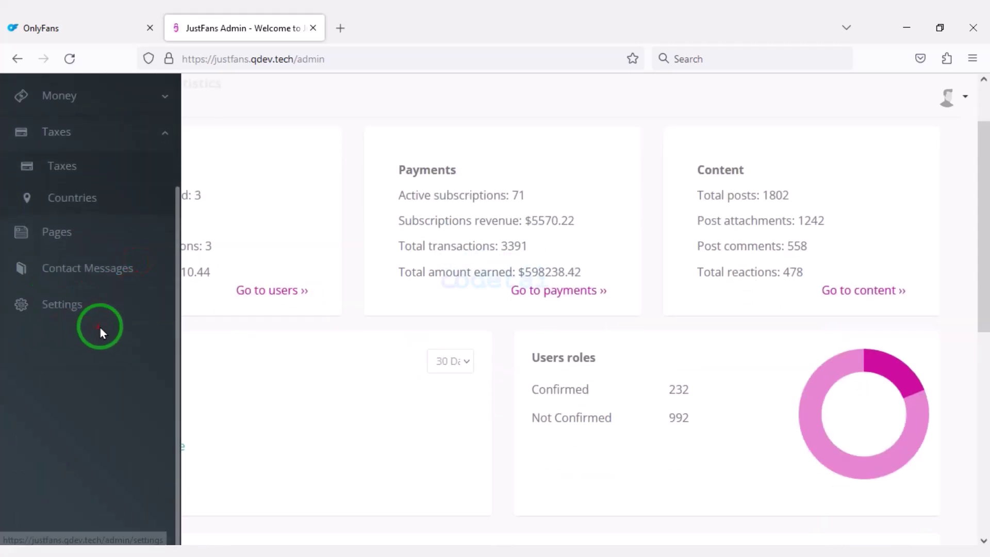
pyautogui.scroll(3, 109, 289)
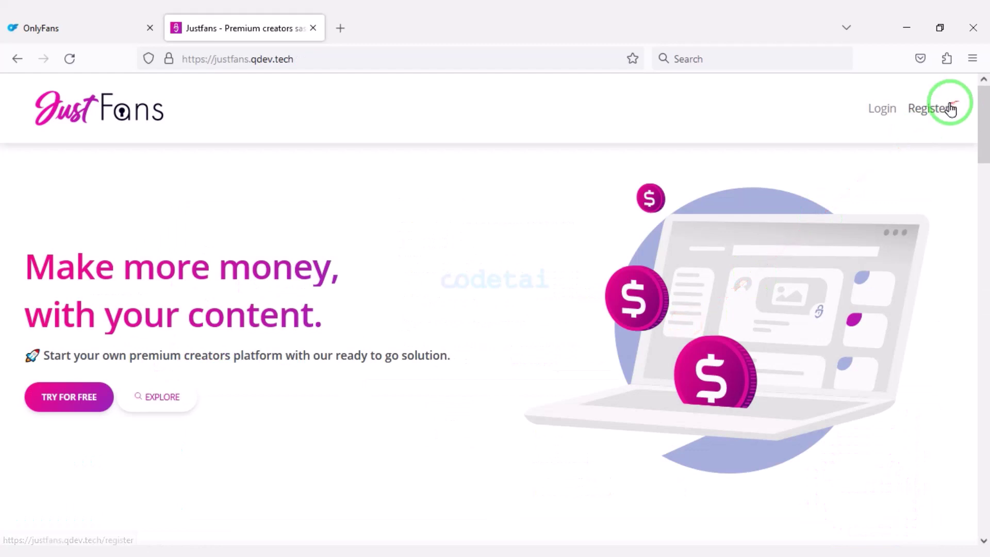
# Switch from registering to signing in, then scroll through the user feed
pyautogui.scroll(-5, 447, 400)
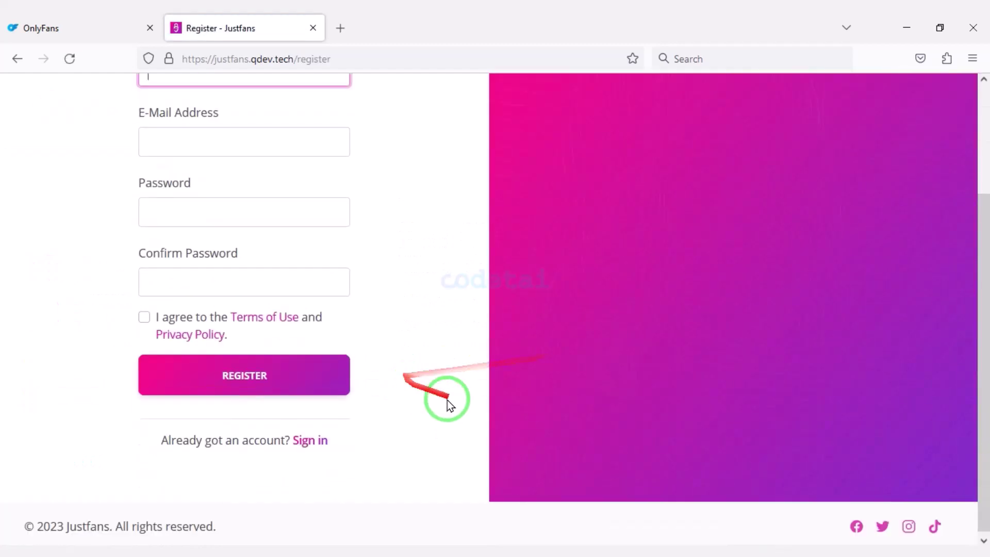
pyautogui.click(330, 435)
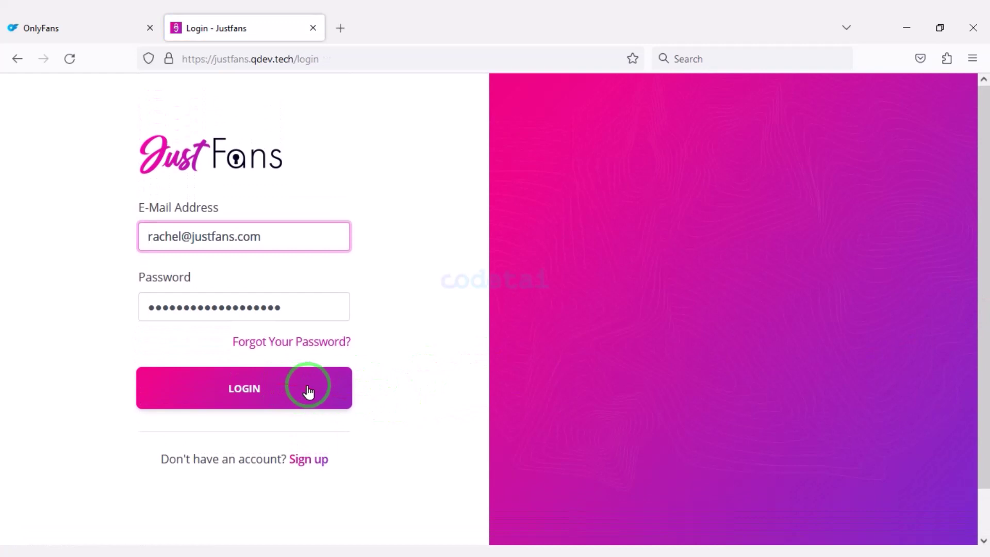
pyautogui.scroll(-10, 547, 309)
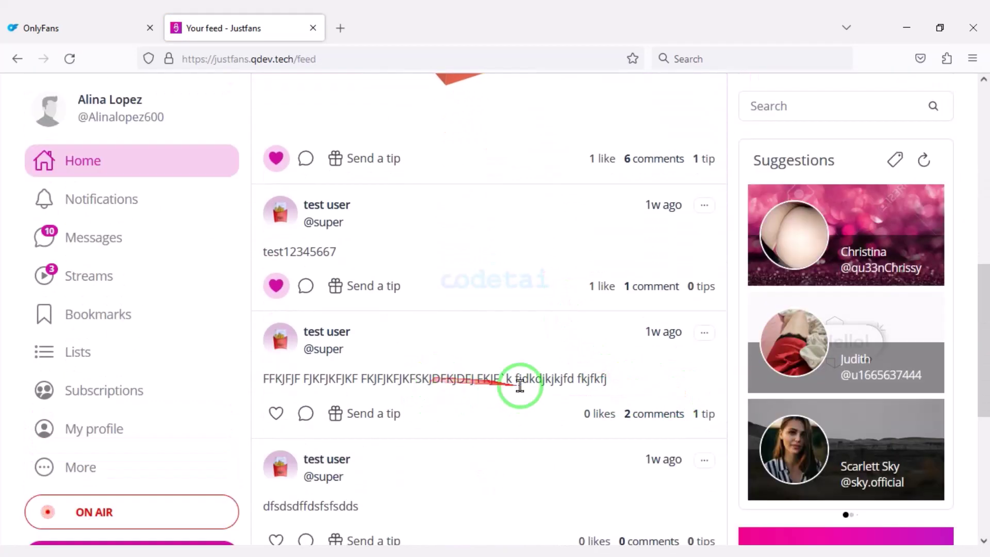
pyautogui.scroll(-15, 520, 386)
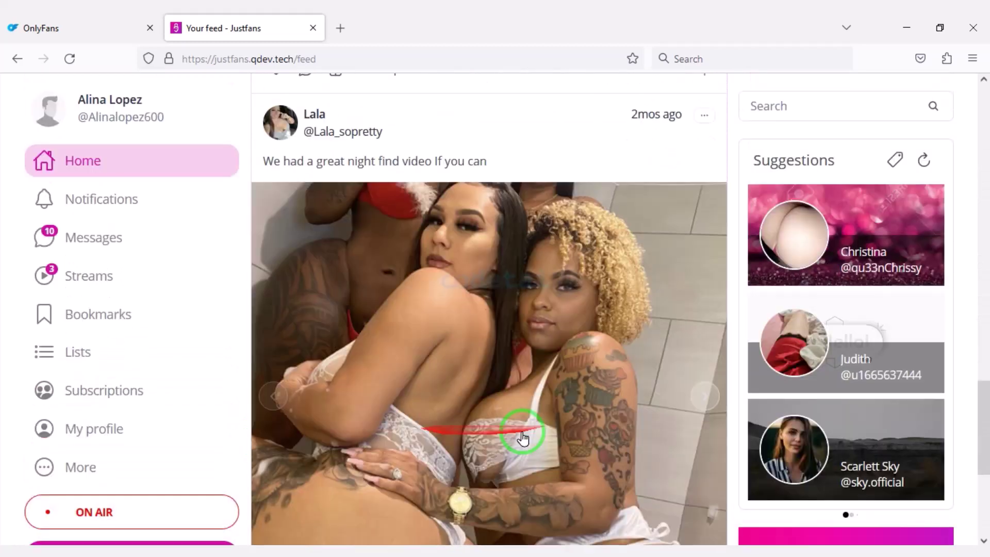
pyautogui.scroll(15, 522, 437)
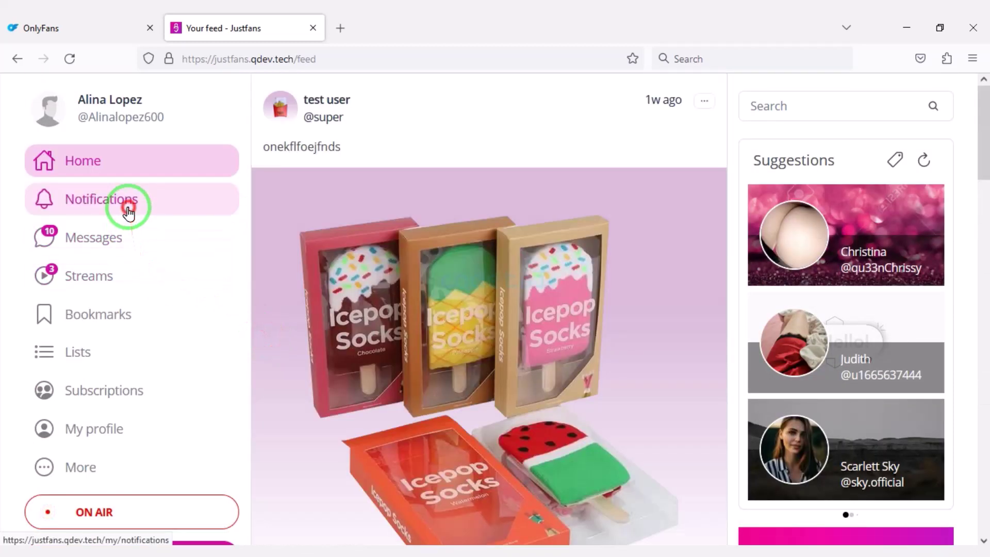
# Filter the notifications page by Messages, Likes, Subscriptions and Tips
pyautogui.click(128, 211)
pyautogui.click(457, 150)
pyautogui.click(646, 170)
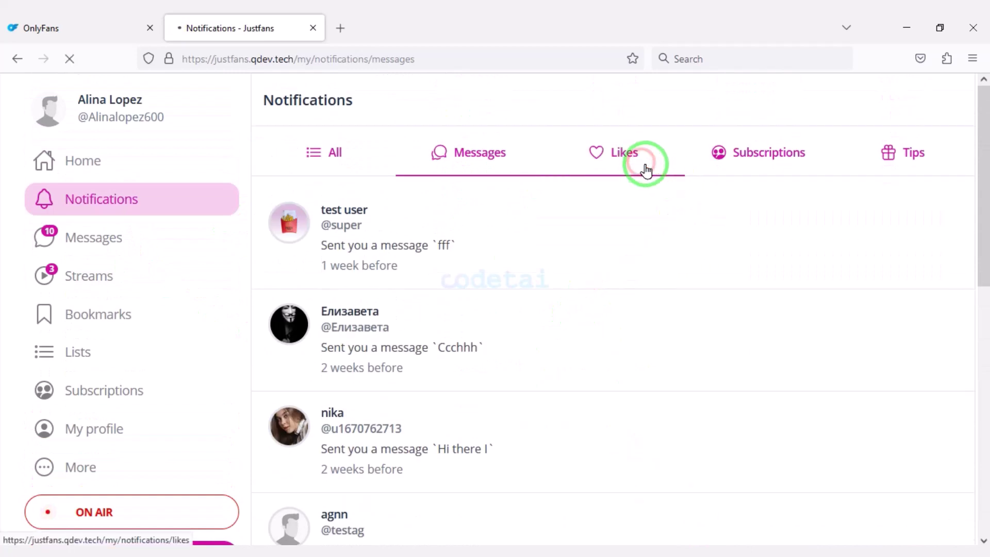
pyautogui.click(742, 164)
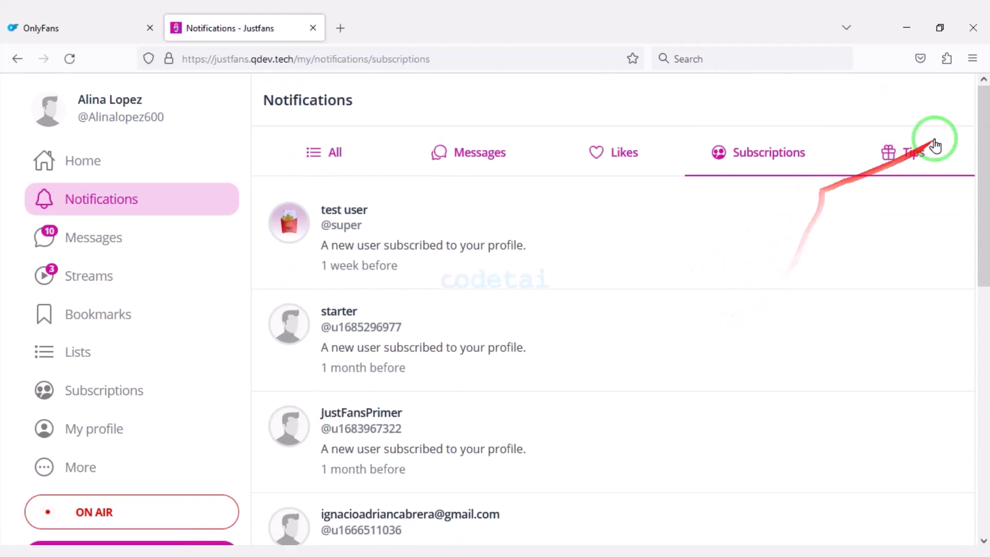
pyautogui.click(928, 145)
pyautogui.scroll(-3, 361, 531)
pyautogui.scroll(5, 438, 464)
# Bring up the Messenger inbox with its contacts list and open conversation
pyautogui.click(177, 238)
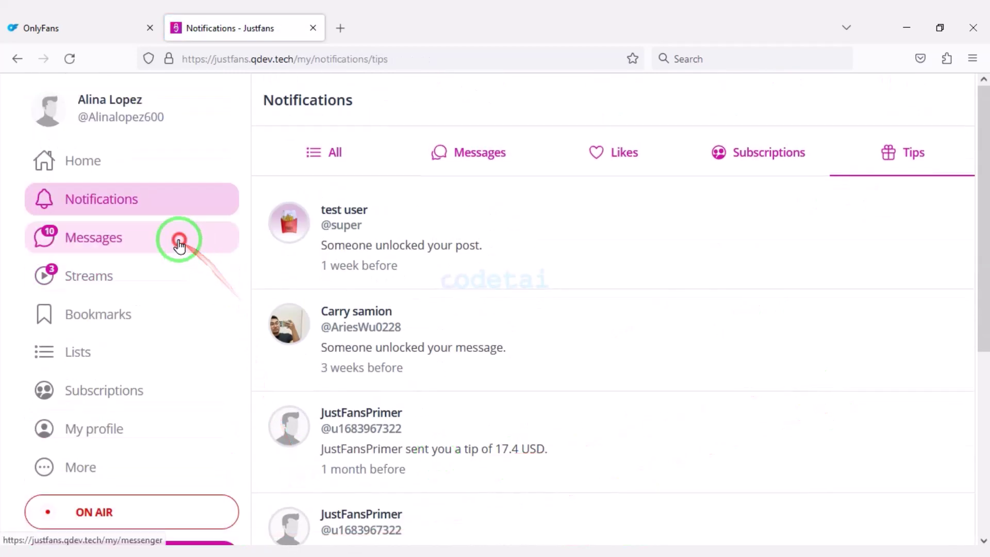
pyautogui.scroll(-6, 404, 387)
pyautogui.scroll(7, 354, 360)
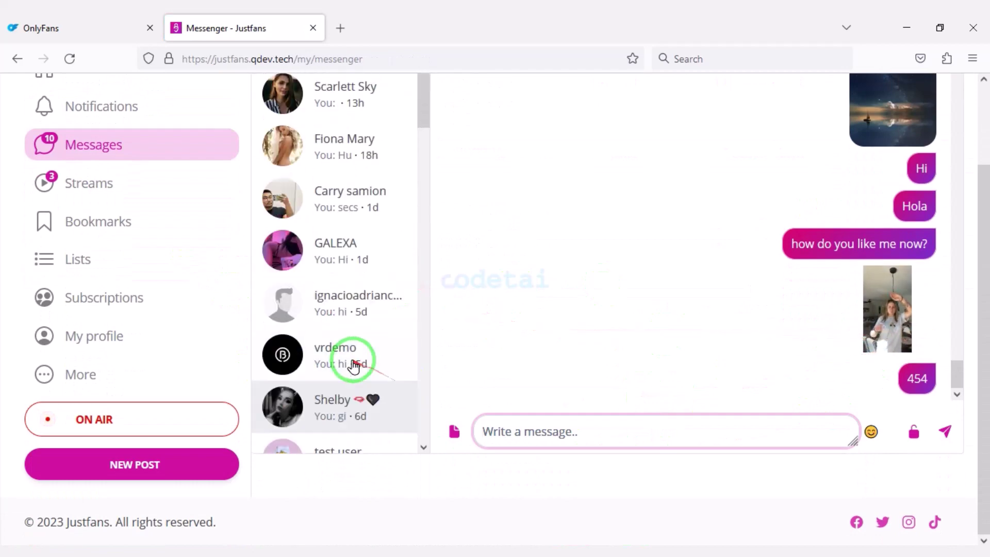
pyautogui.scroll(5, 441, 280)
pyautogui.scroll(2, 309, 283)
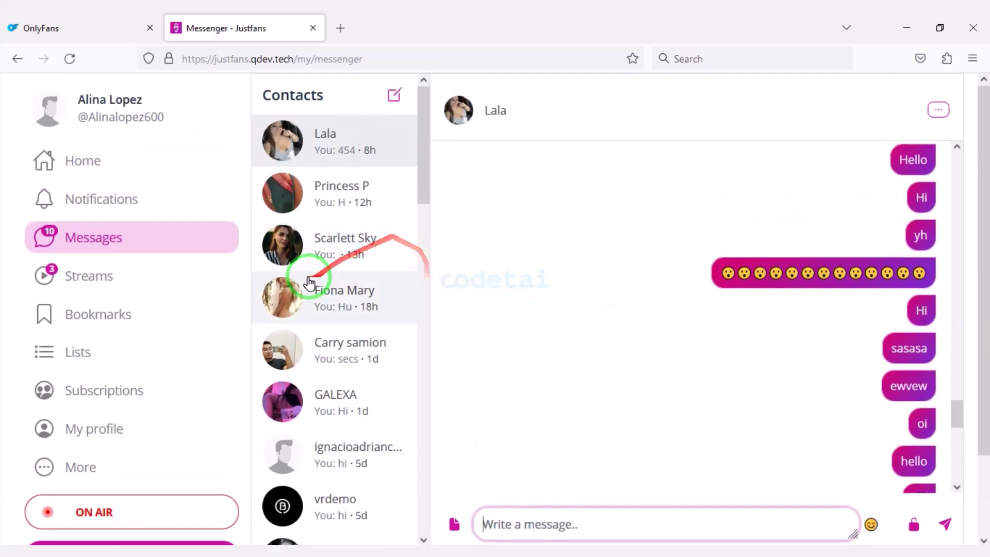
# View the live streams listing and the Discover results for Top, People, Photos and Videos
pyautogui.click(124, 278)
pyautogui.click(398, 154)
pyautogui.click(486, 159)
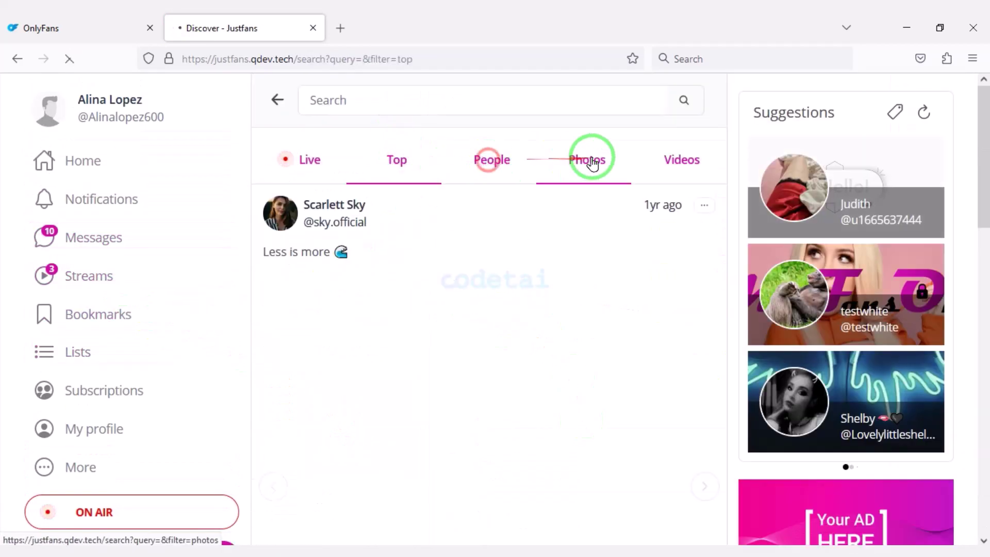
pyautogui.click(590, 159)
pyautogui.click(644, 177)
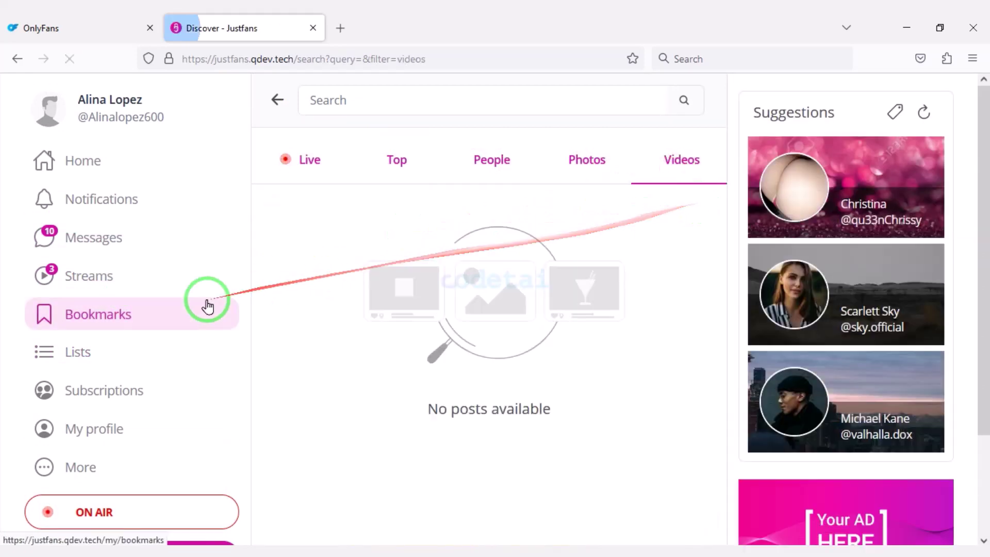
# Filter the bookmarks page by Videos, Audio, Other and Locked
pyautogui.click(178, 301)
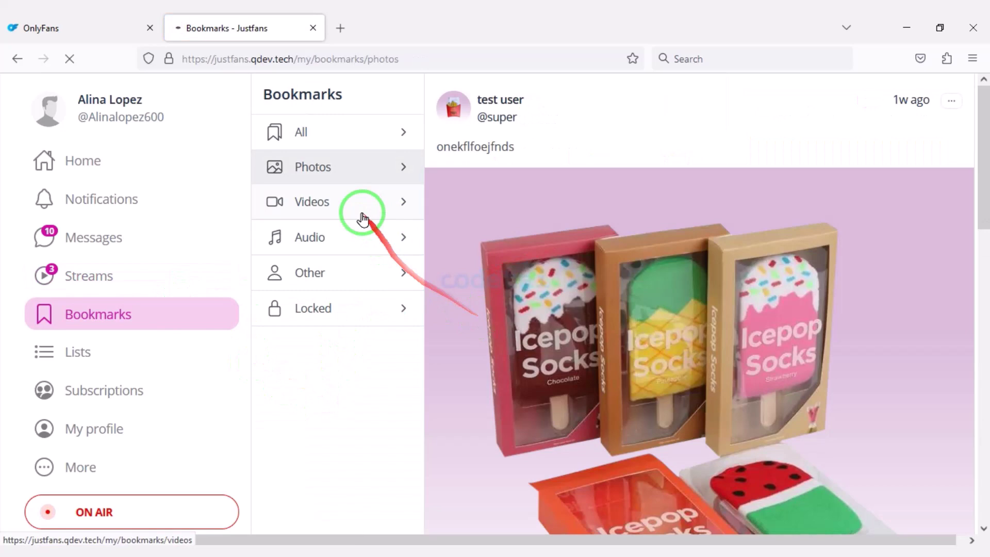
pyautogui.click(365, 206)
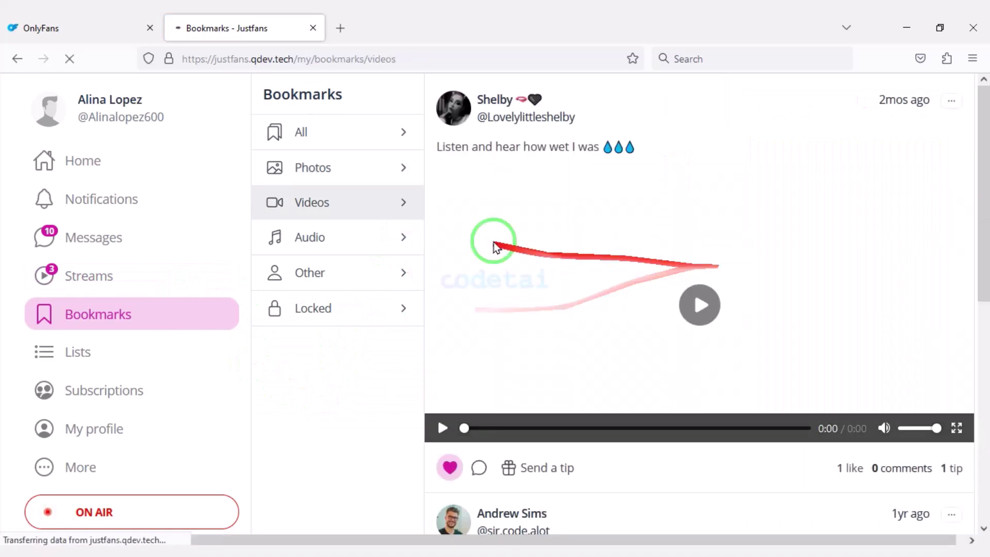
pyautogui.click(359, 237)
pyautogui.click(358, 283)
pyautogui.click(364, 309)
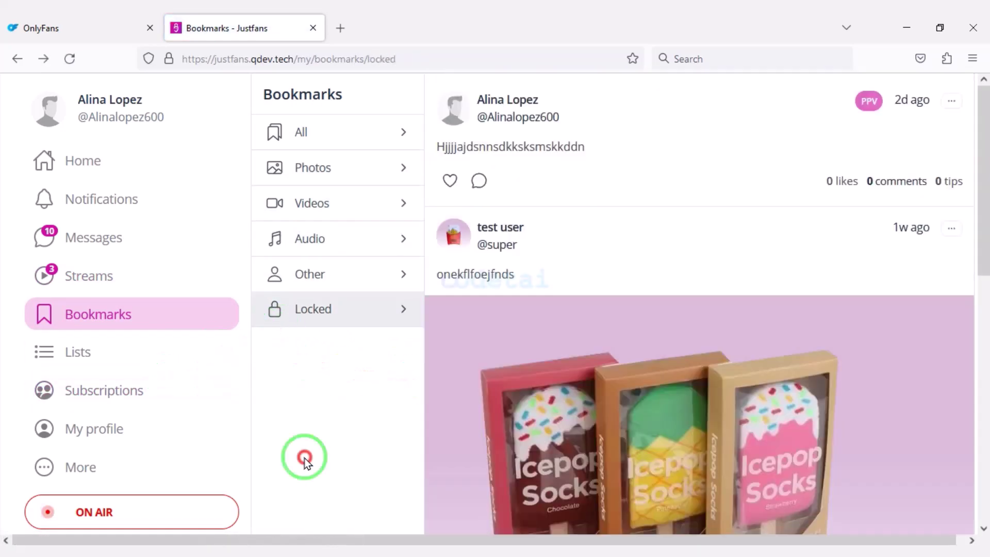
# Open the Test user list and show the second page of subscriptions
pyautogui.click(122, 349)
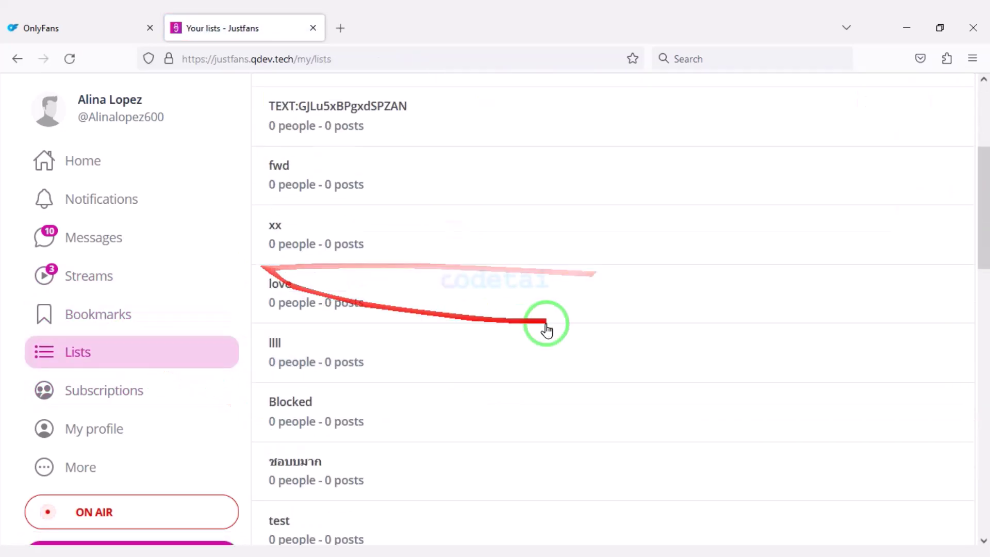
pyautogui.scroll(-6, 702, 425)
pyautogui.scroll(-5, 702, 426)
pyautogui.click(356, 482)
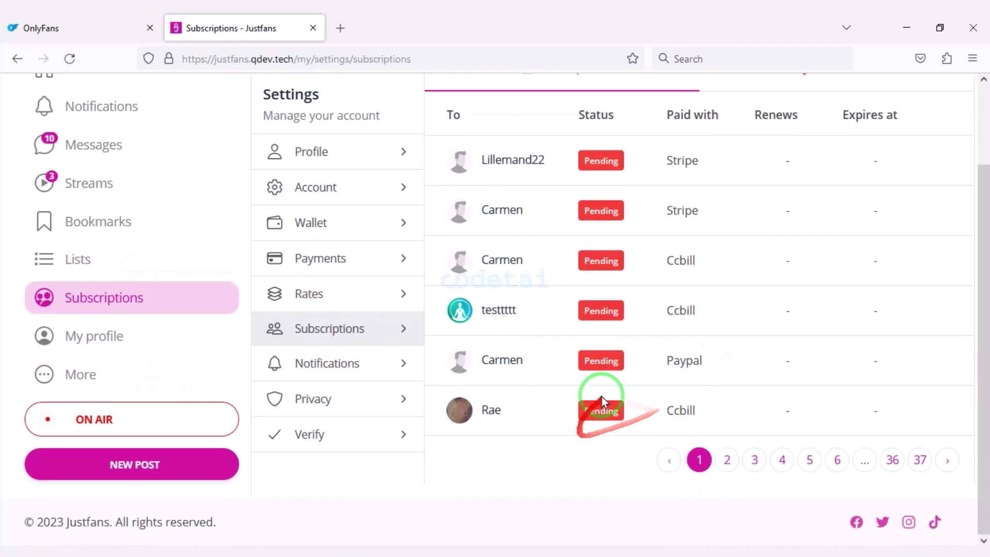
pyautogui.click(728, 460)
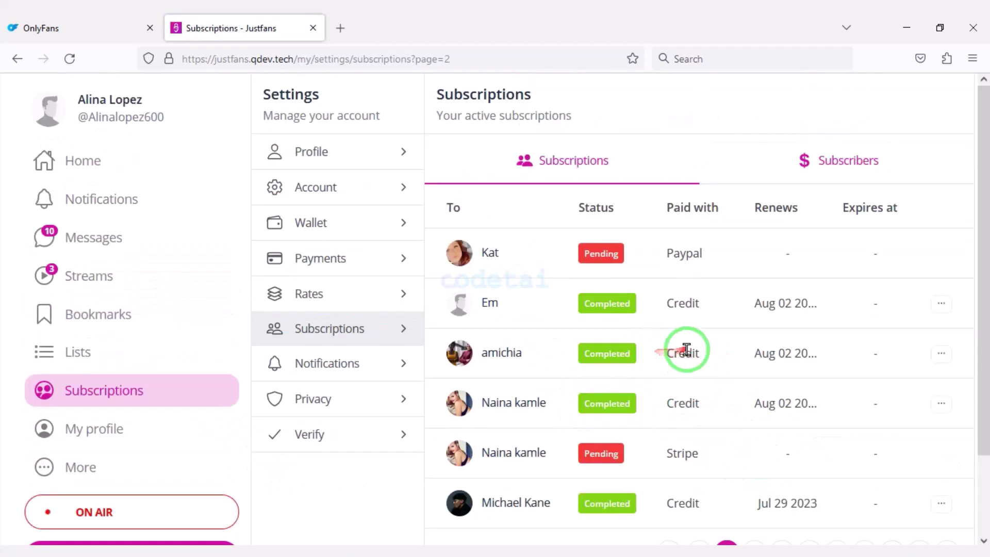
# View the own profile, then the subscriptions, account, wallet, payments, rates, email notification and privacy settings
pyautogui.click(139, 423)
pyautogui.scroll(-10, 504, 311)
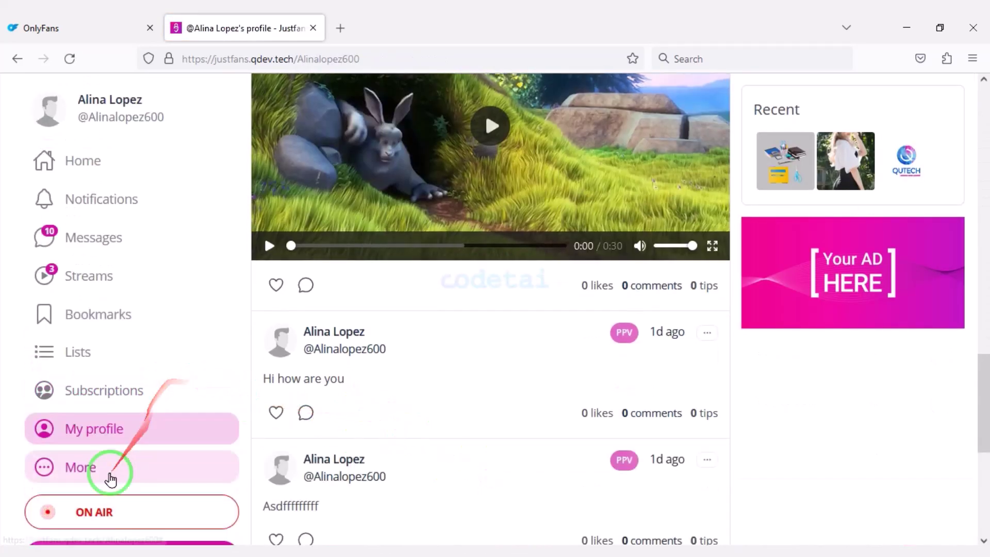
pyautogui.click(103, 391)
pyautogui.click(369, 223)
pyautogui.click(395, 261)
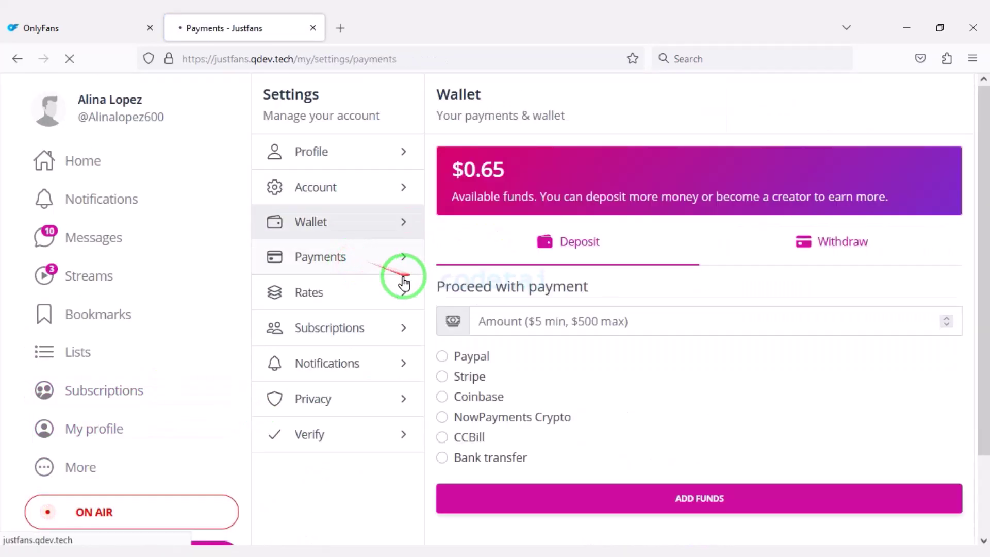
pyautogui.click(333, 291)
pyautogui.click(377, 323)
pyautogui.click(379, 362)
pyautogui.click(371, 393)
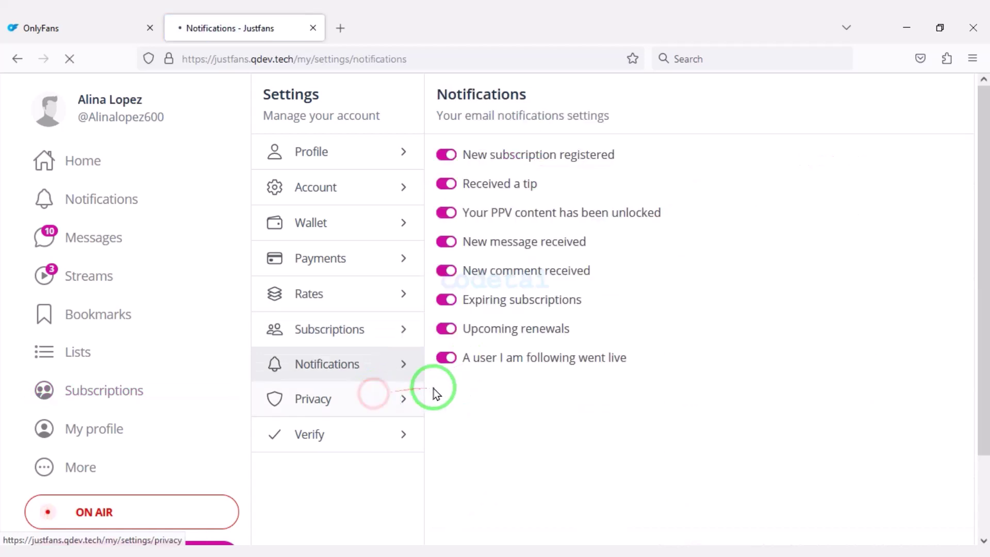
# Switch the wallet page between its withdrawal and deposit forms
pyautogui.click(355, 223)
pyautogui.click(840, 242)
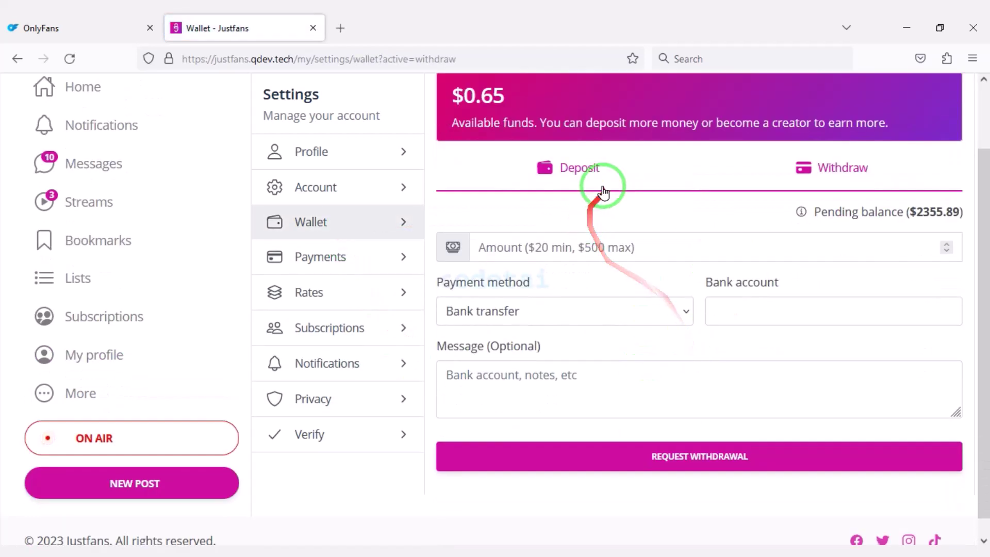
pyautogui.click(588, 178)
pyautogui.scroll(-3, 782, 371)
# Start a new post with text 'rtrt4rtg', then open and close its price setting unchanged
pyautogui.click(197, 466)
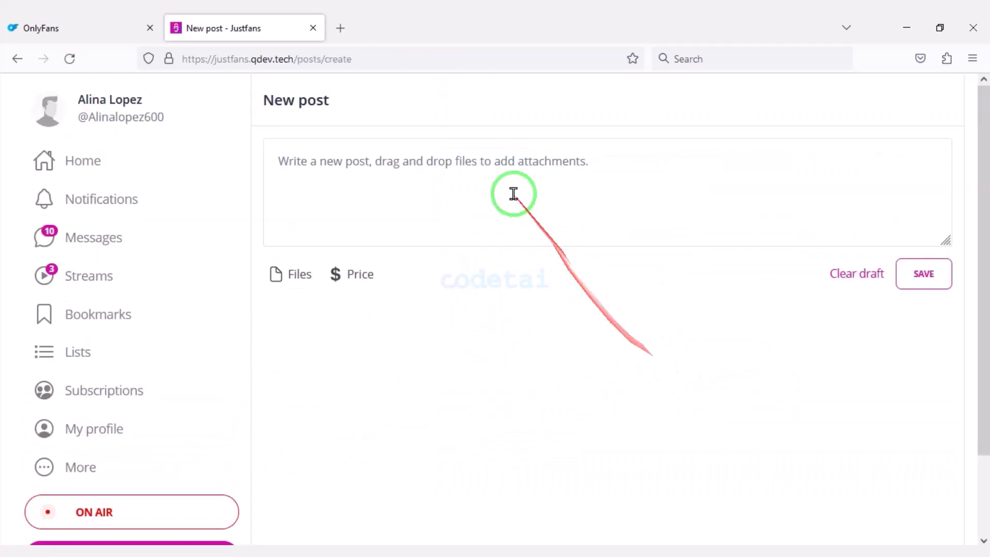
pyautogui.click(512, 192)
pyautogui.write('rtrt4rtg')
pyautogui.click(360, 281)
pyautogui.click(653, 238)
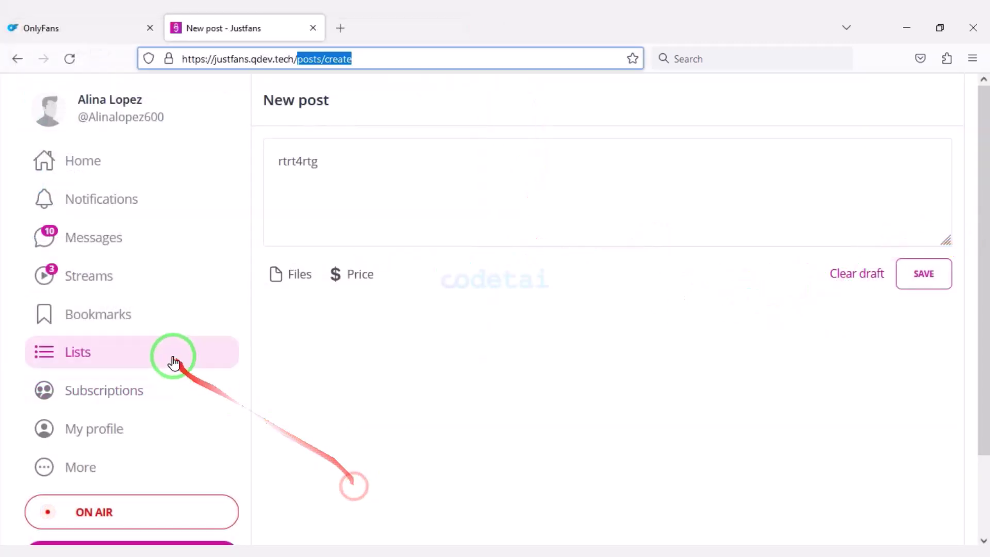
# Return to the home feed, then expand the admin dashboard's navigation labels beside the statistics
pyautogui.click(110, 171)
pyautogui.scroll(-5, 276, 309)
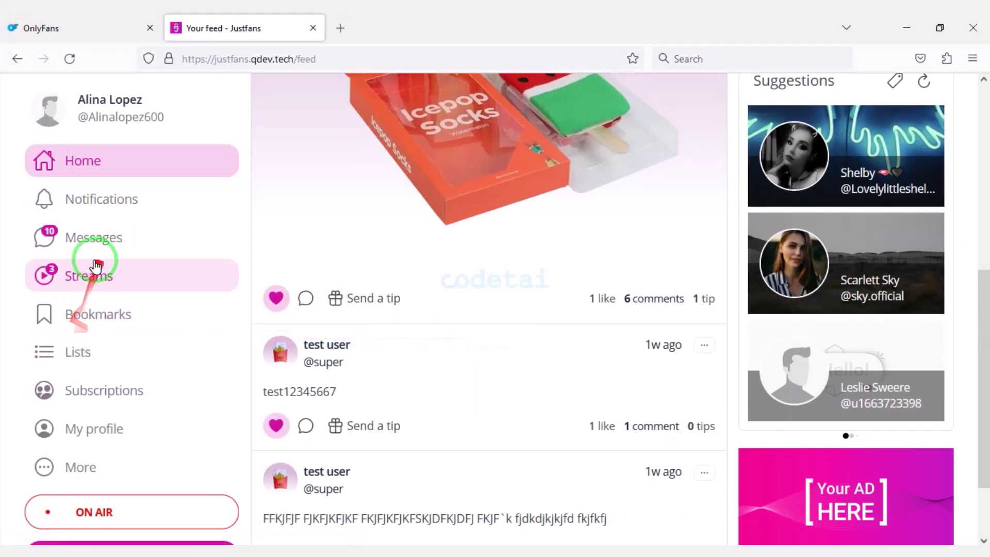
pyautogui.scroll(-3, 76, 340)
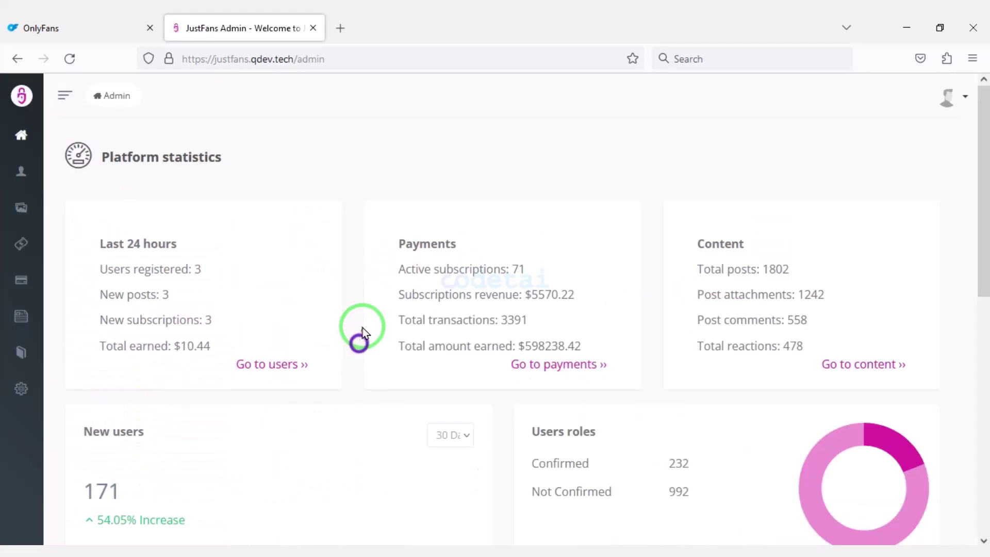
pyautogui.scroll(-10, 363, 327)
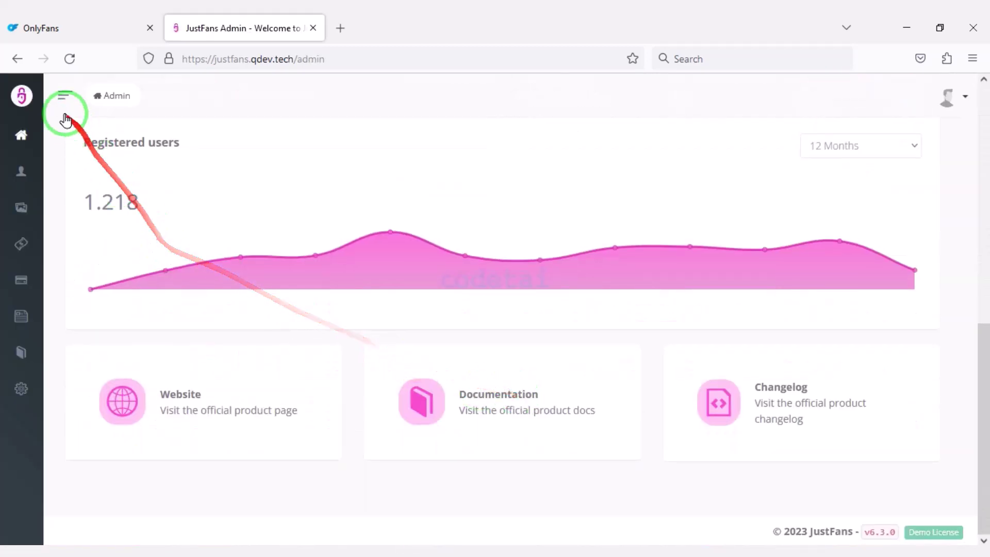
pyautogui.click(63, 89)
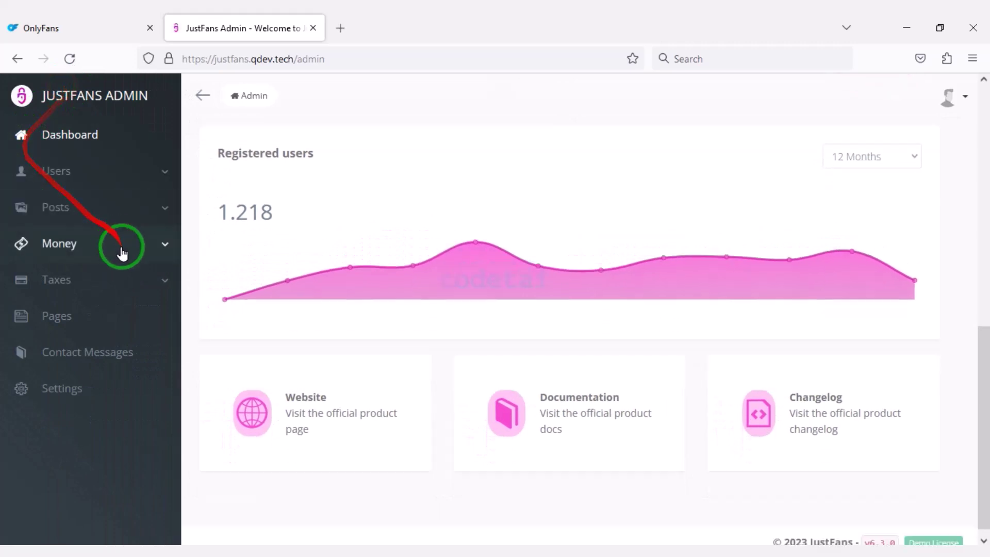
pyautogui.scroll(10, 741, 391)
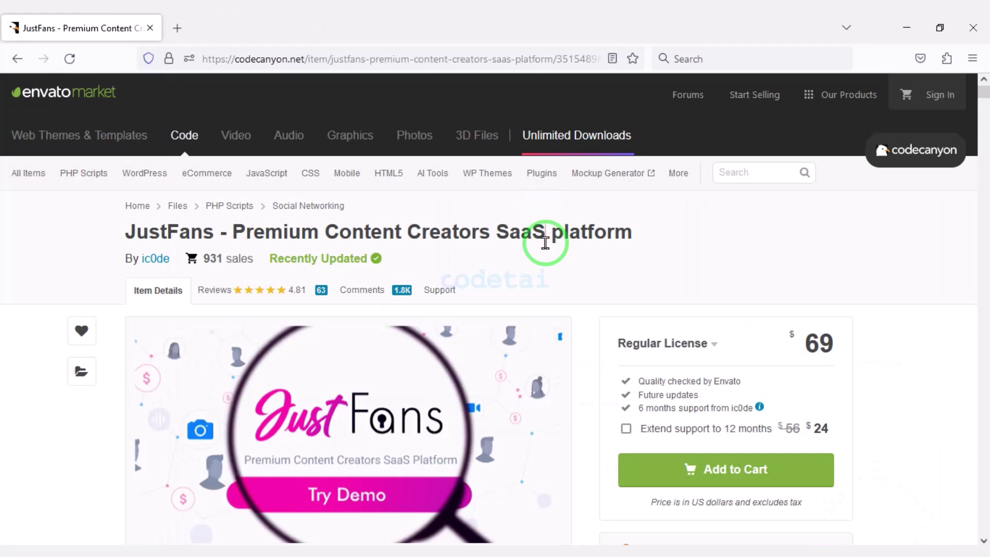
pyautogui.scroll(-2, 619, 227)
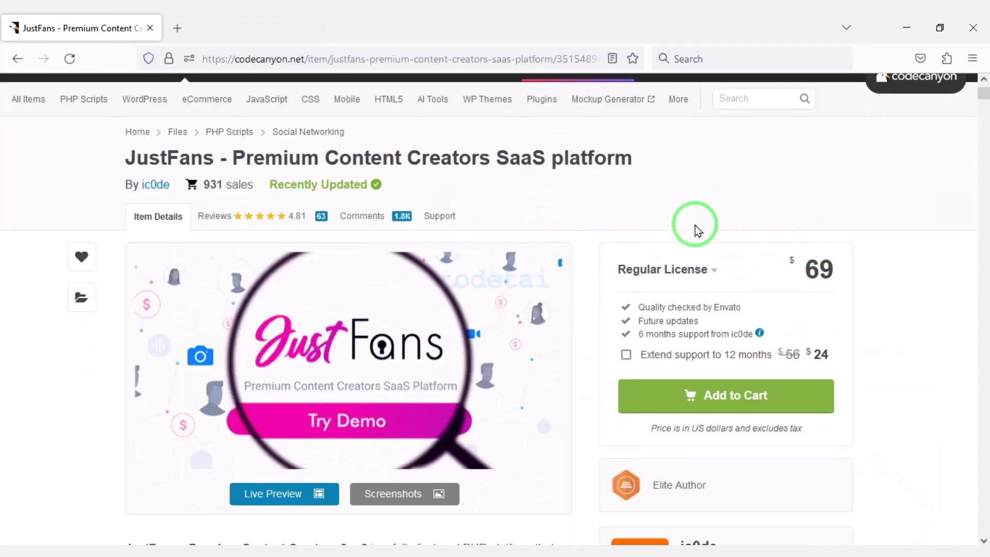
# Read the listing's Main Features down to Technologies used, then open the preview screenshot gallery
pyautogui.moveTo(113, 144); pyautogui.dragTo(510, 173)
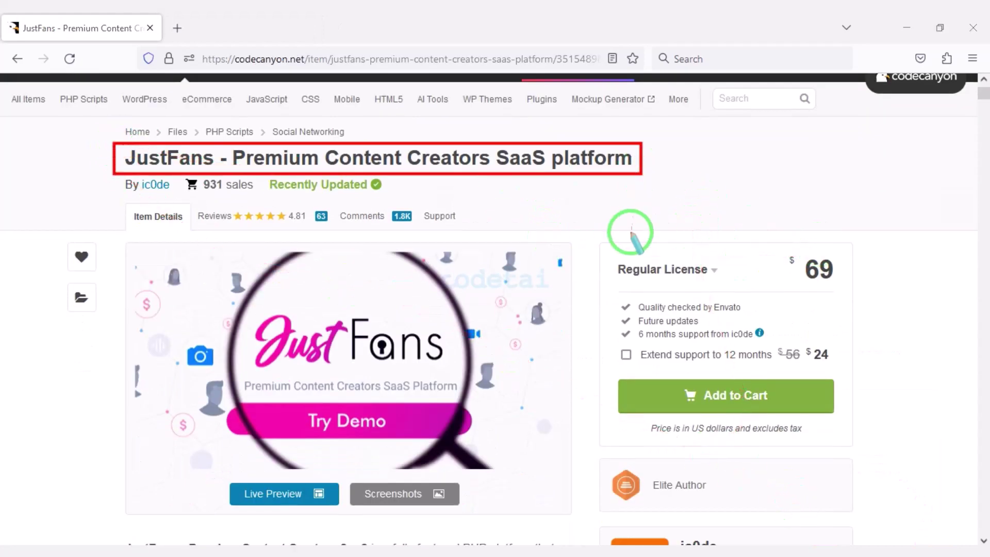
pyautogui.scroll(-20, 330, 354)
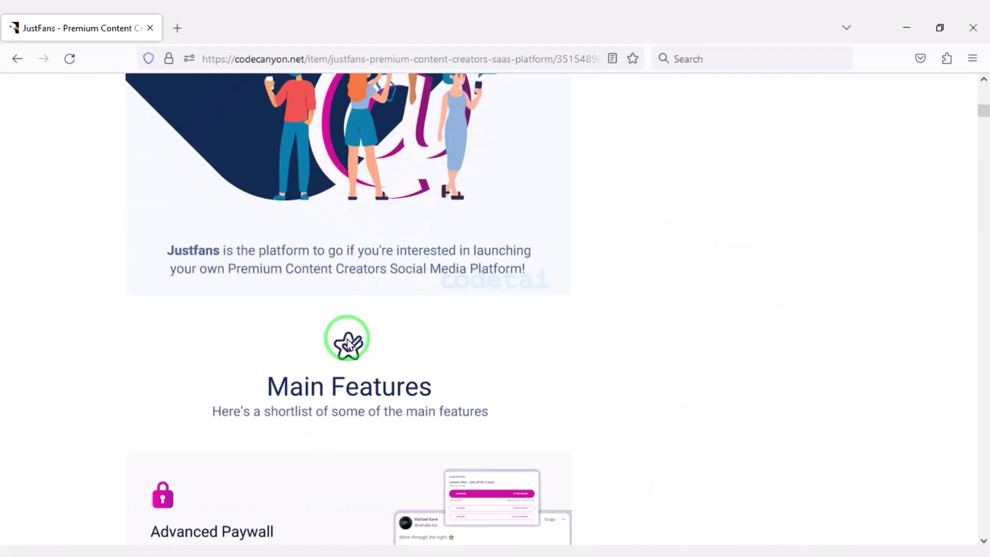
pyautogui.scroll(-15, 390, 382)
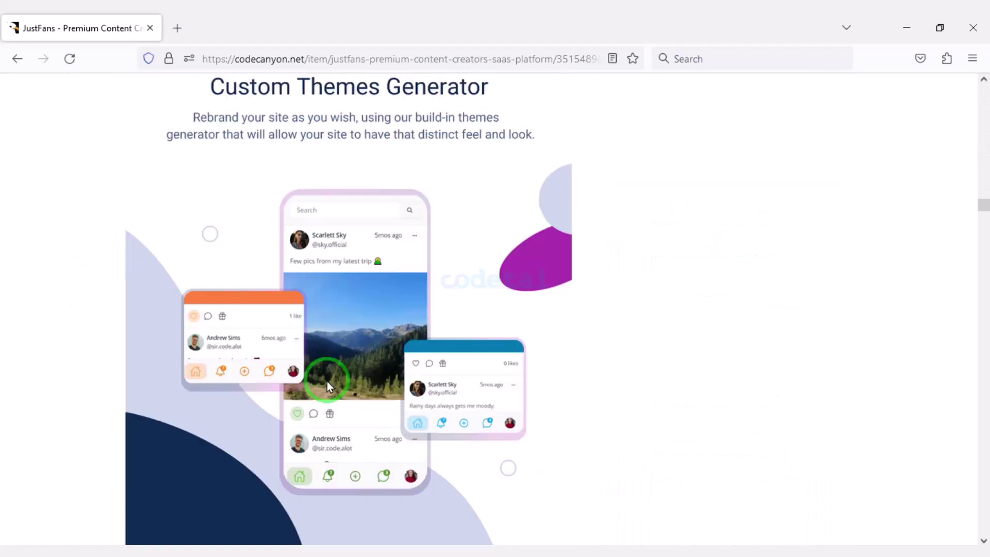
pyautogui.moveTo(338, 372)
pyautogui.mouseDown()
pyautogui.moveTo(467, 374)
pyautogui.moveTo(448, 360)
pyautogui.mouseUp()
pyautogui.scroll(-10, 465, 375)
pyautogui.scroll(20, 448, 361)
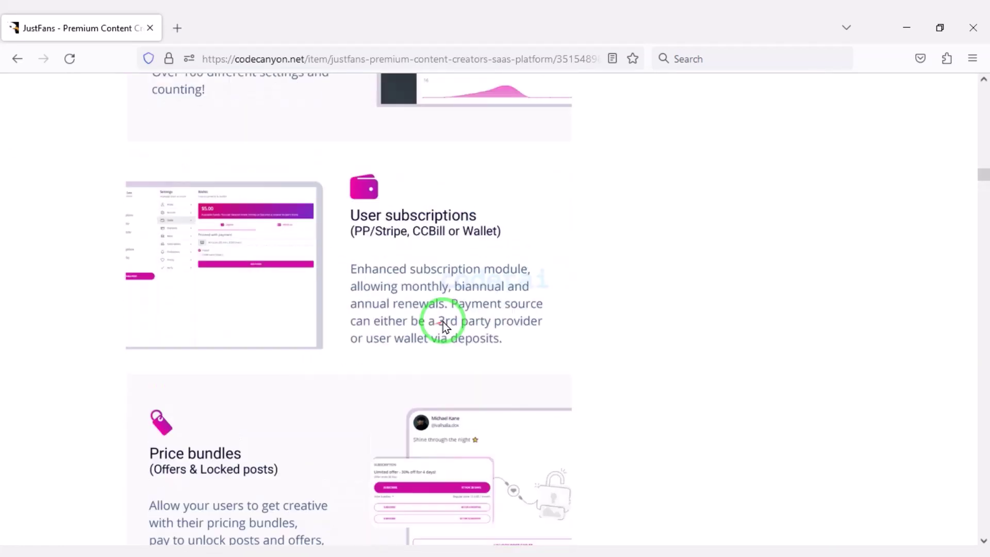
pyautogui.scroll(20, 445, 324)
pyautogui.click(435, 376)
pyautogui.scroll(-15, 464, 355)
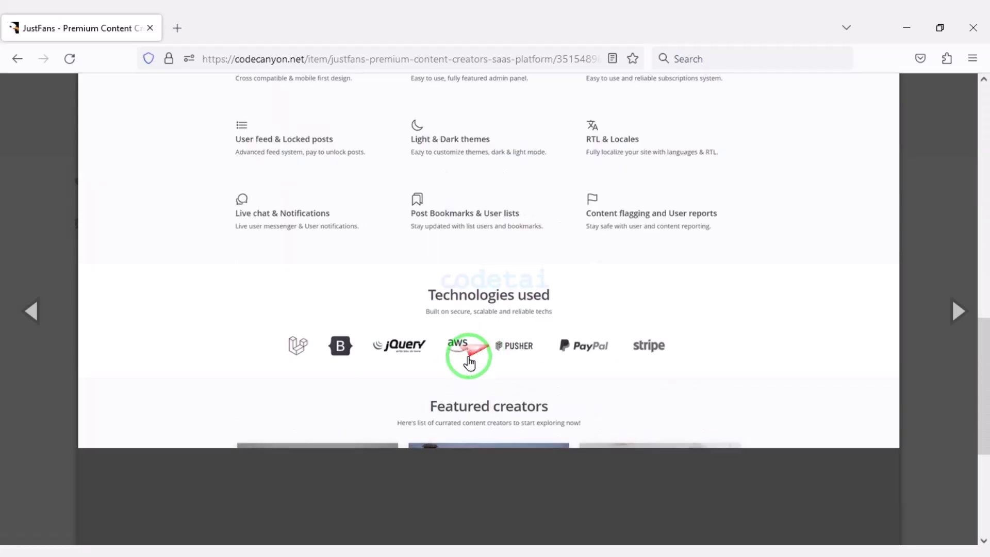
# Page through the desktop screenshots, from profiles, notifications and settings to the dashboard and posts views
pyautogui.scroll(15, 490, 356)
pyautogui.click(951, 322)
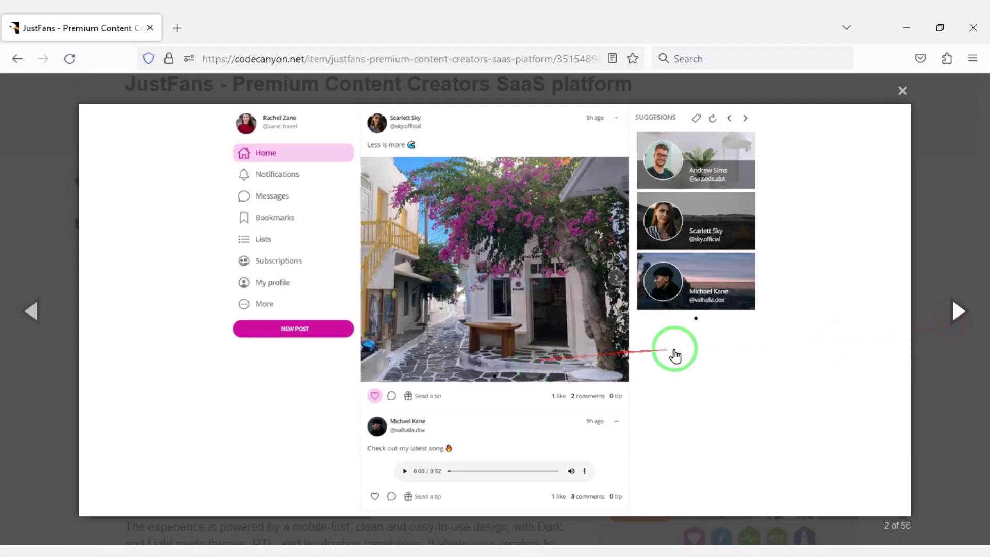
pyautogui.click(490, 350)
pyautogui.click(925, 313)
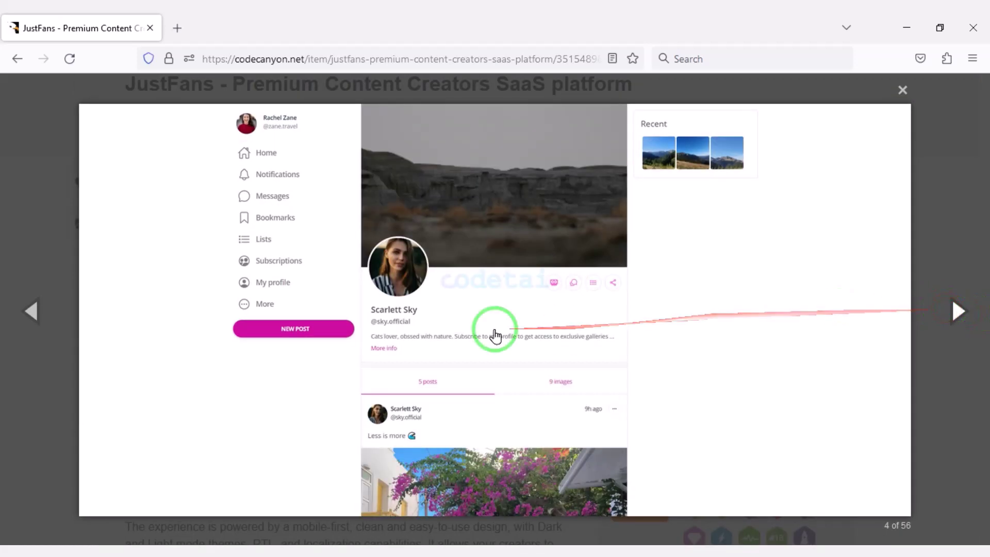
pyautogui.click(905, 317)
pyautogui.click(952, 327)
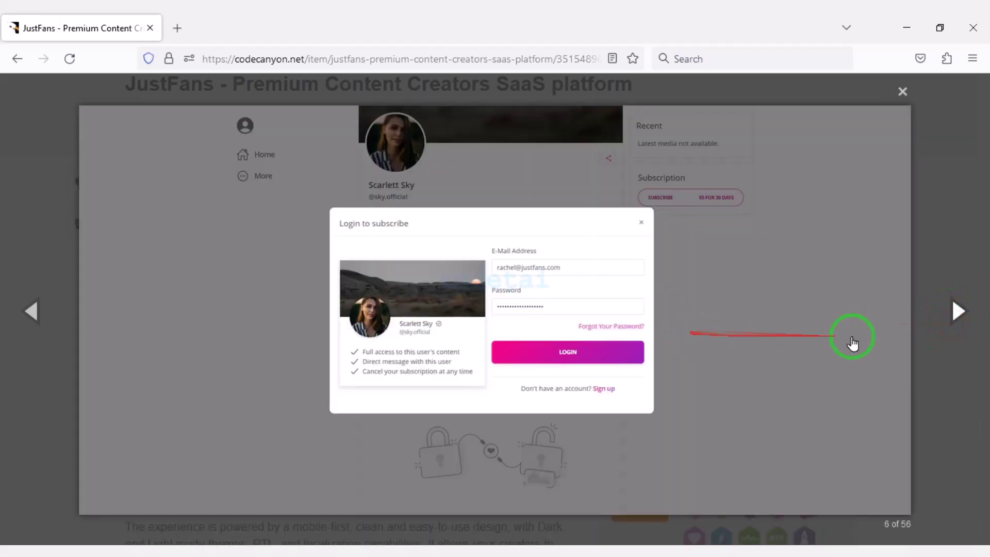
pyautogui.click(952, 313)
pyautogui.click(959, 311)
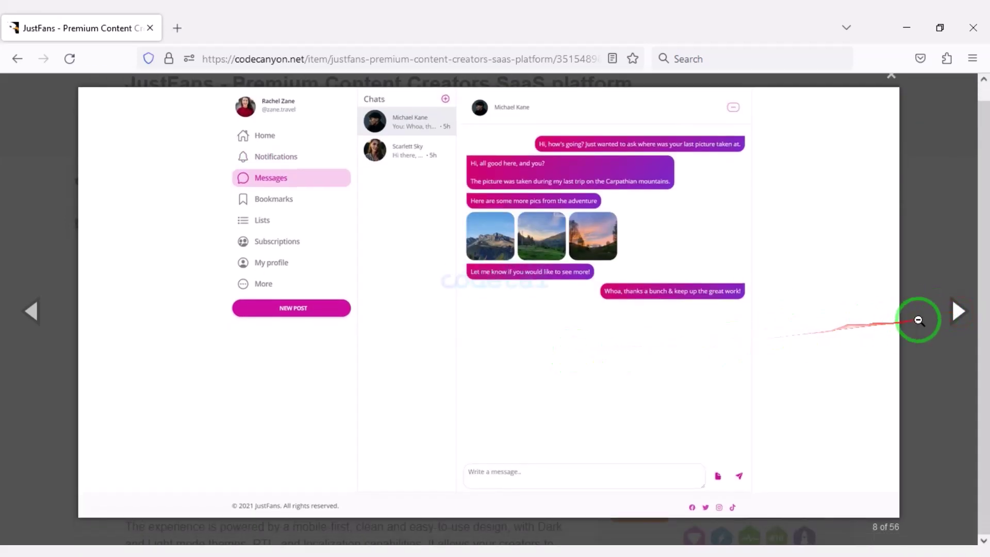
pyautogui.click(923, 316)
pyautogui.click(960, 319)
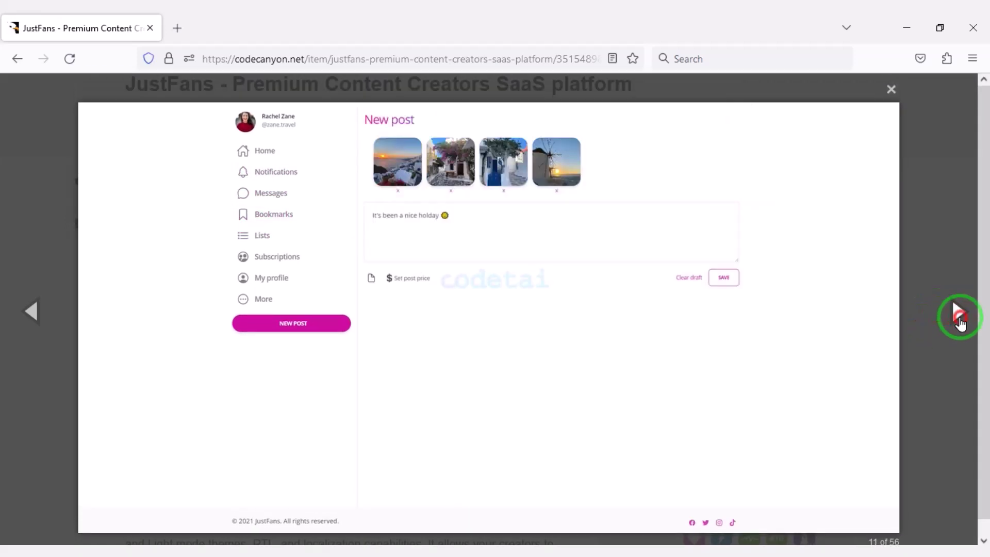
pyautogui.click(959, 316)
pyautogui.click(959, 315)
pyautogui.click(959, 316)
pyautogui.click(959, 315)
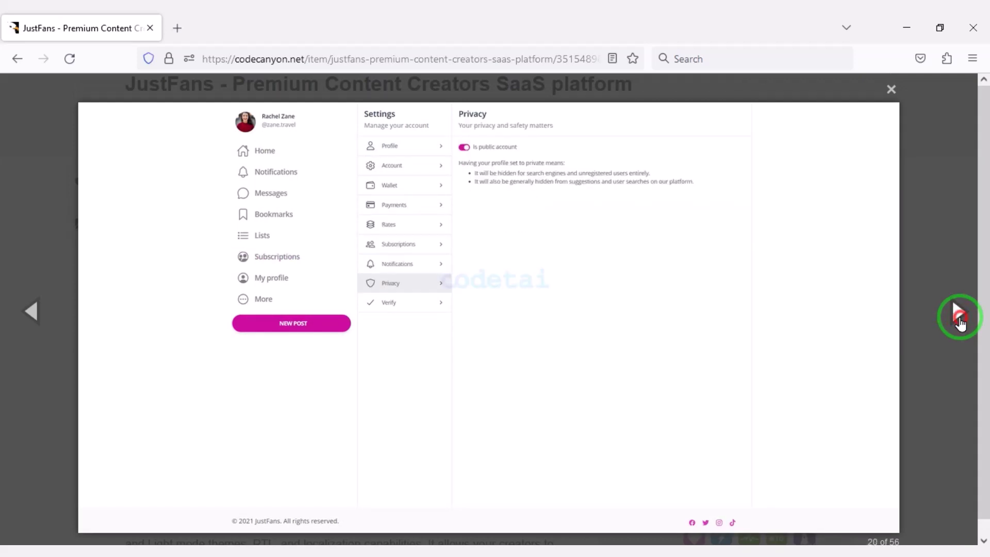
pyautogui.click(959, 320)
pyautogui.click(959, 320)
pyautogui.click(957, 316)
pyautogui.click(957, 317)
pyautogui.click(942, 323)
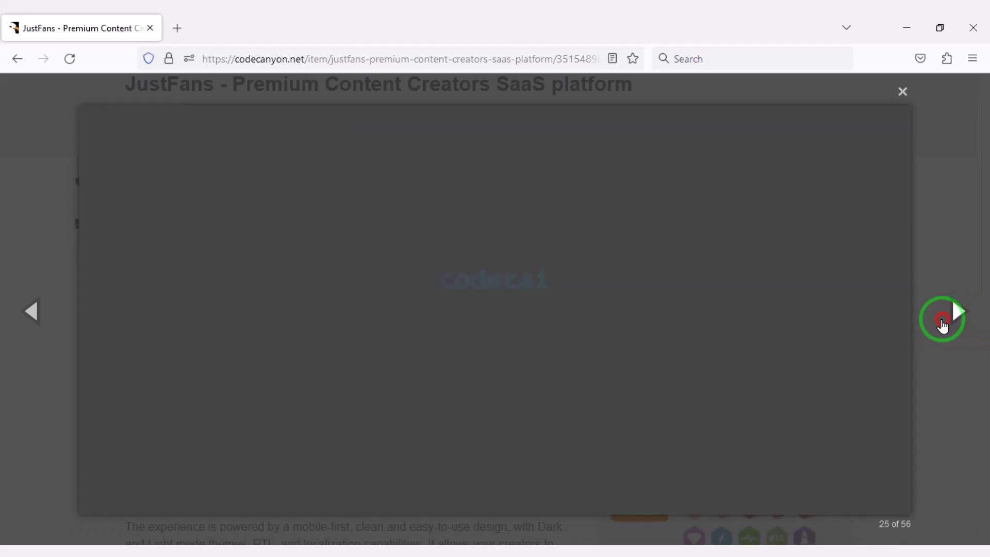
pyautogui.click(943, 320)
pyautogui.click(941, 320)
pyautogui.click(926, 325)
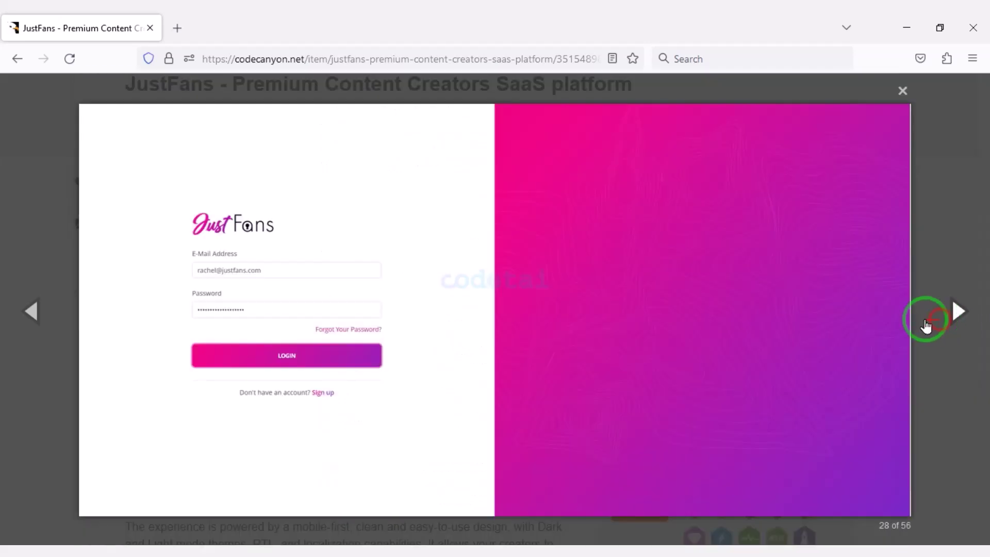
pyautogui.click(927, 325)
pyautogui.click(929, 324)
pyautogui.click(930, 325)
# Page through the mobile screenshots to image 42 of 56, then close the gallery
pyautogui.click(932, 325)
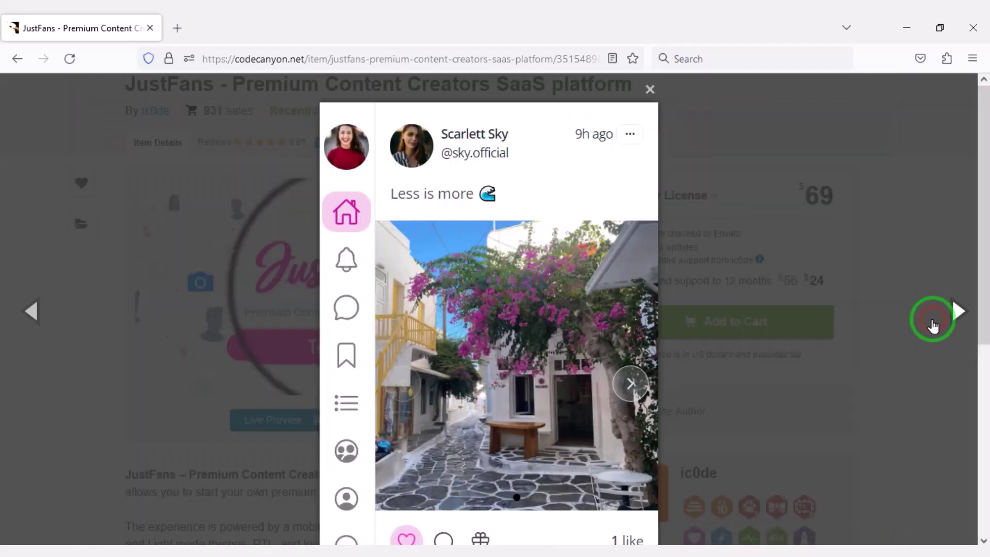
pyautogui.click(557, 342)
pyautogui.click(898, 310)
pyautogui.click(481, 342)
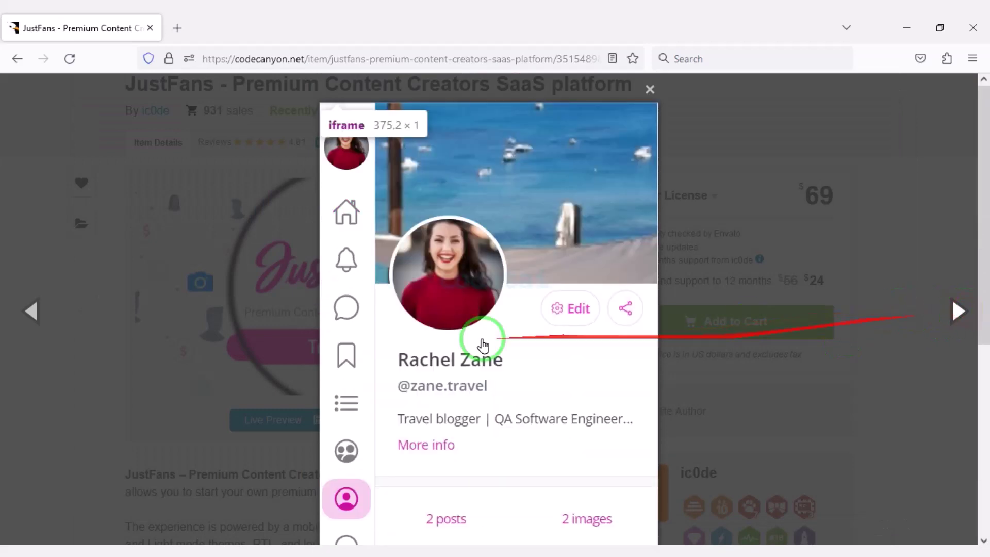
pyautogui.click(591, 349)
pyautogui.click(600, 311)
pyautogui.click(941, 323)
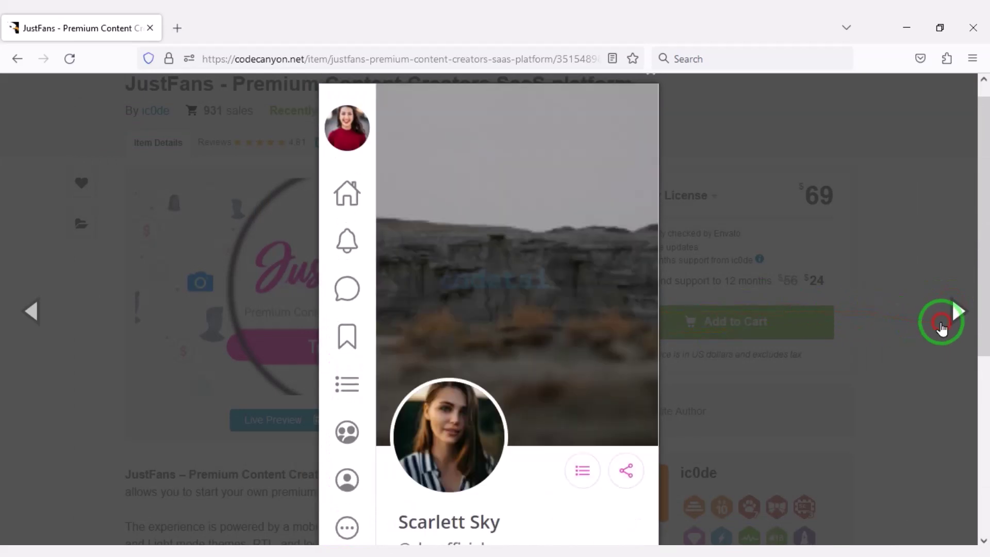
pyautogui.click(546, 336)
pyautogui.click(963, 311)
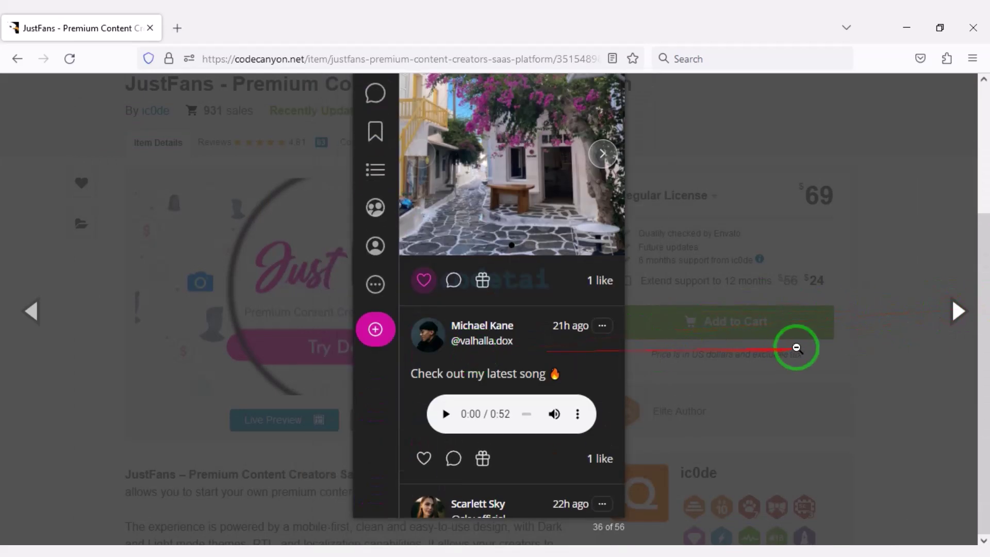
pyautogui.click(943, 324)
pyautogui.click(939, 314)
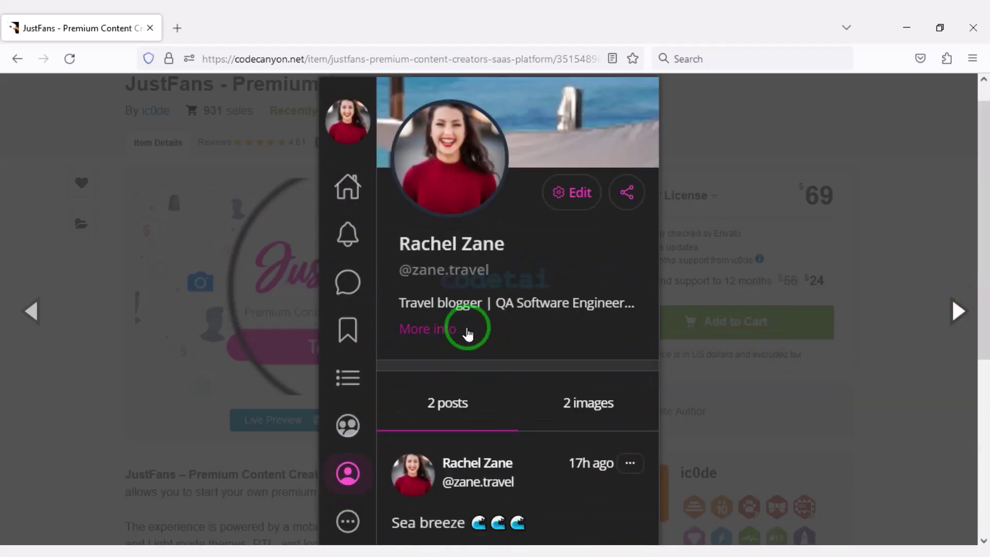
pyautogui.click(968, 326)
pyautogui.click(557, 324)
pyautogui.click(972, 311)
pyautogui.click(592, 316)
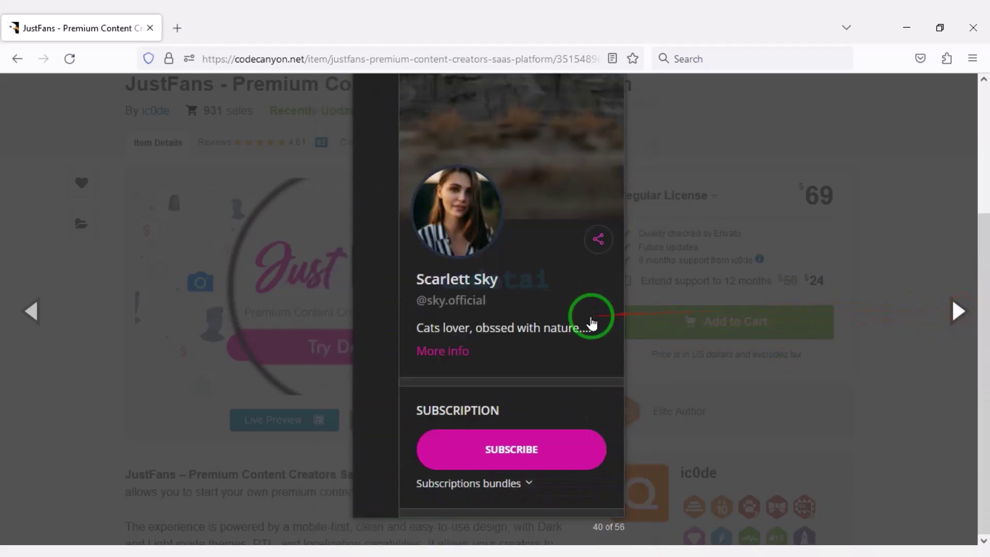
pyautogui.click(931, 313)
pyautogui.click(483, 315)
pyautogui.click(941, 326)
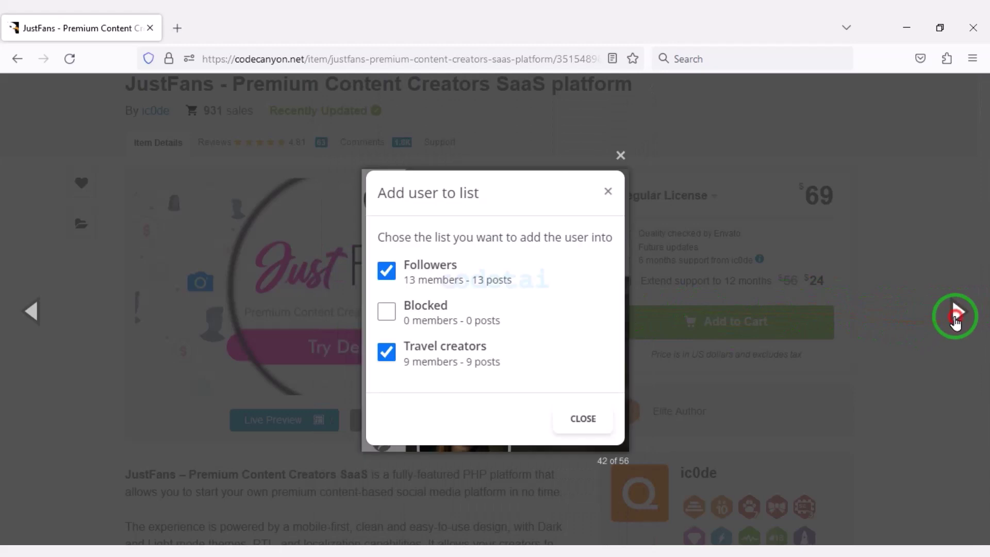
pyautogui.click(617, 367)
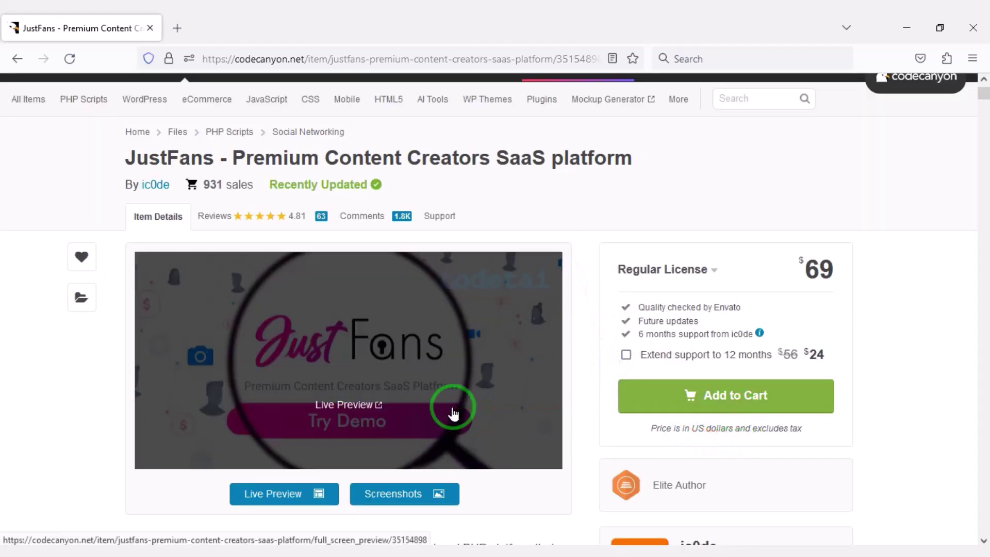
# Add JustFans with a $69 Regular License to the cart and go to Secure Checkout
pyautogui.scroll(-2, 692, 477)
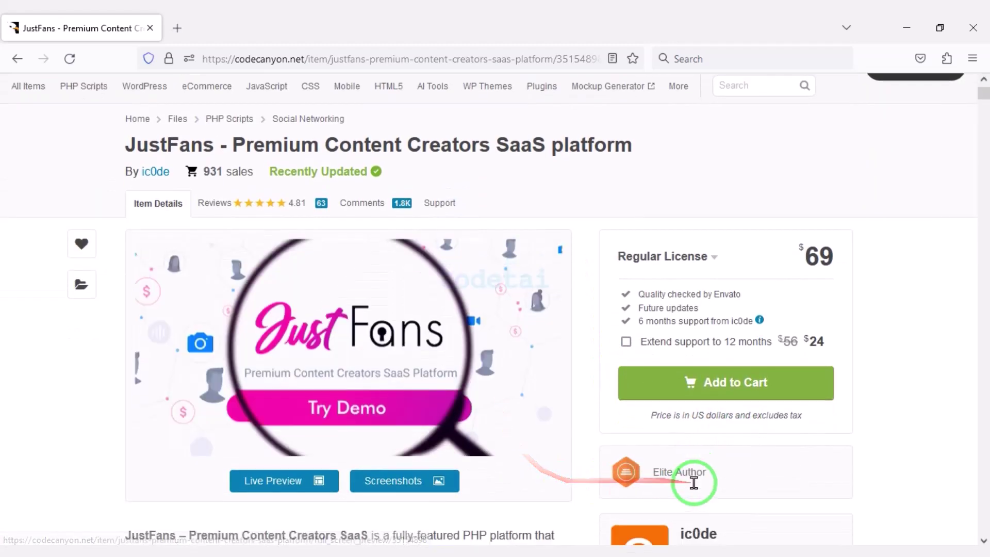
pyautogui.scroll(2, 813, 482)
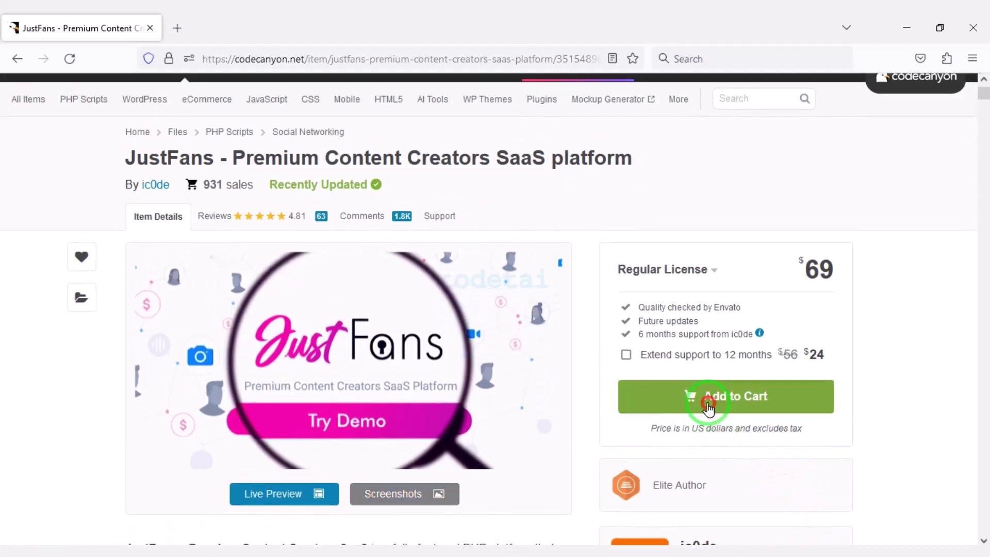
pyautogui.click(709, 407)
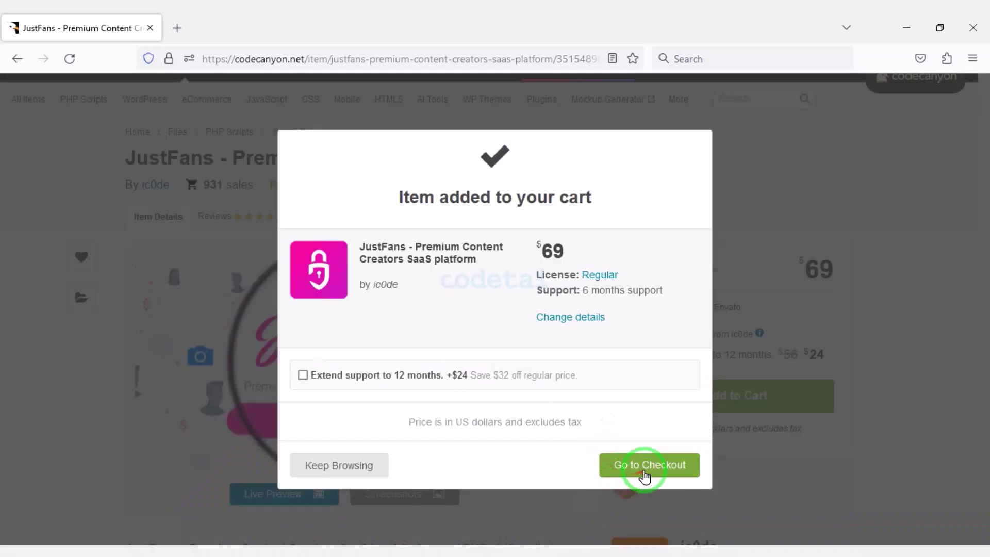
pyautogui.click(644, 470)
pyautogui.scroll(-10, 382, 404)
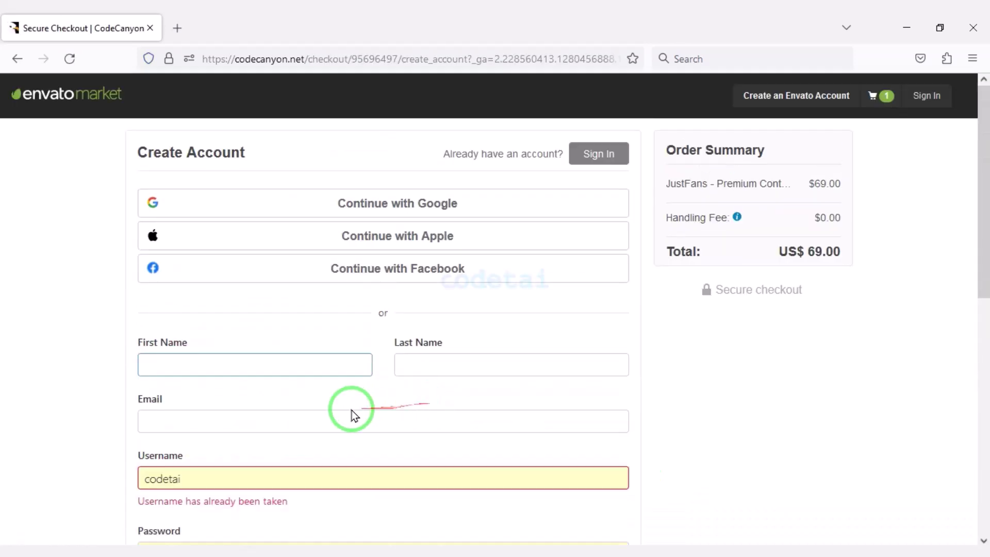
# Sign in with the existing account at checkout to reach Billing Details, now US$ 71.00 total
pyautogui.click(277, 400)
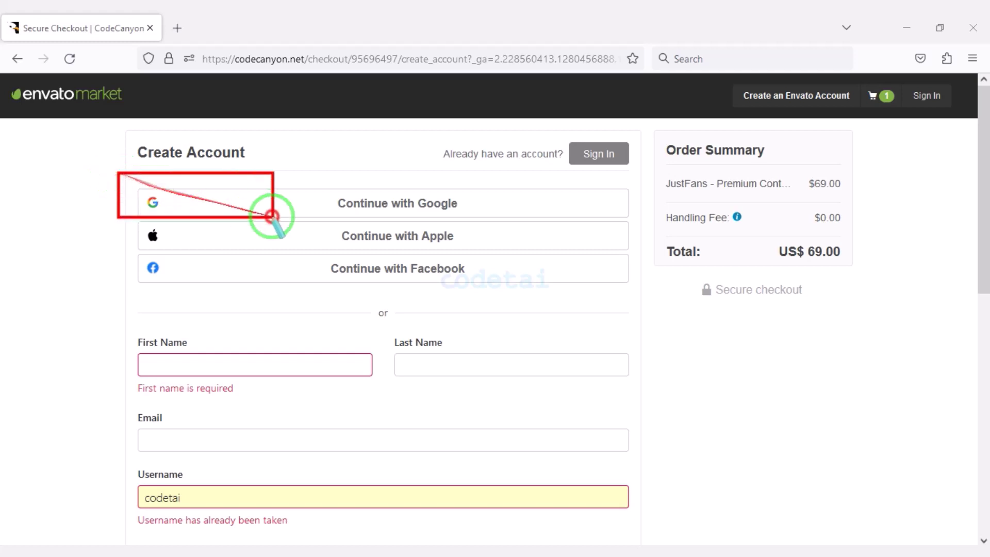
pyautogui.moveTo(272, 217); pyautogui.dragTo(633, 288)
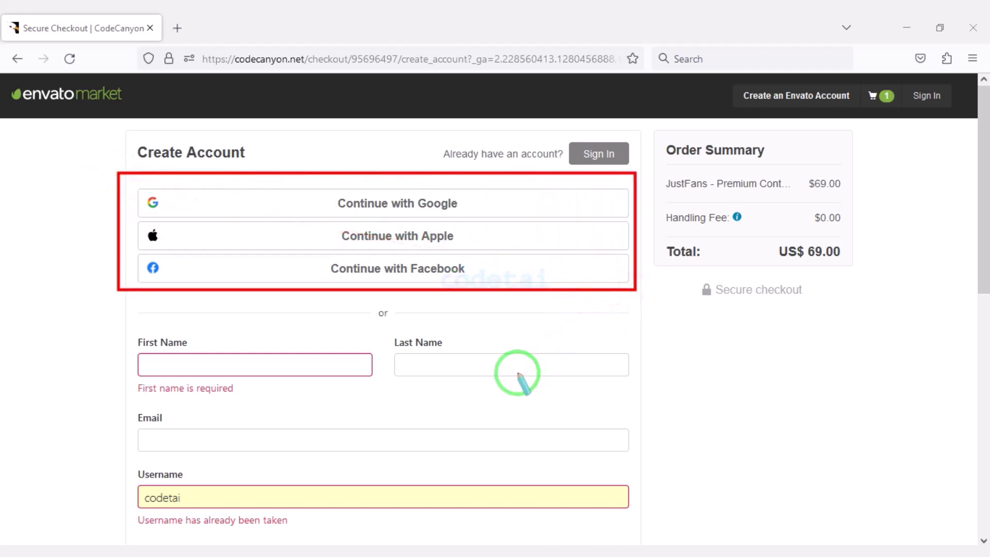
pyautogui.scroll(-4, 515, 377)
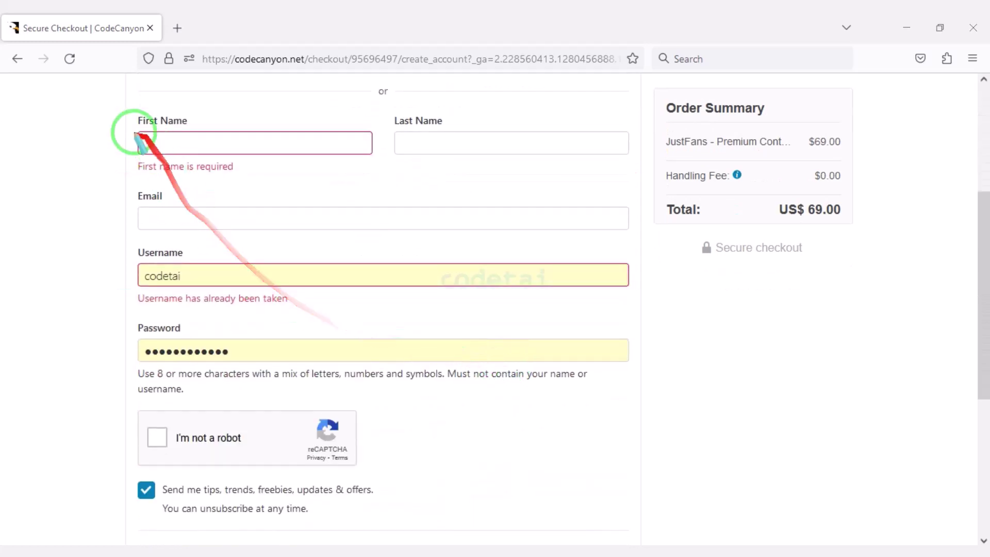
pyautogui.moveTo(124, 104)
pyautogui.mouseDown()
pyautogui.moveTo(270, 218)
pyautogui.moveTo(639, 375)
pyautogui.moveTo(639, 385)
pyautogui.mouseUp()
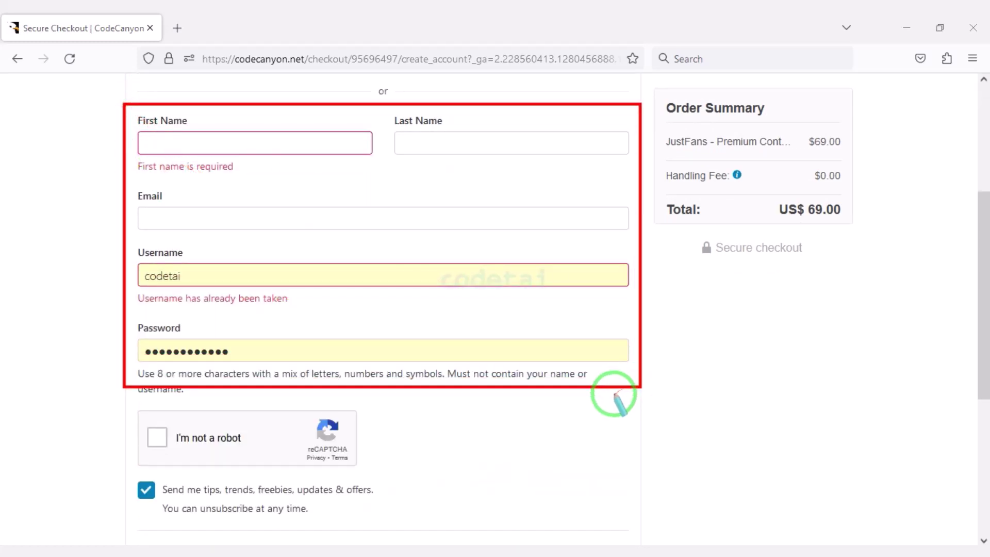
pyautogui.scroll(-5, 459, 420)
pyautogui.scroll(5, 503, 449)
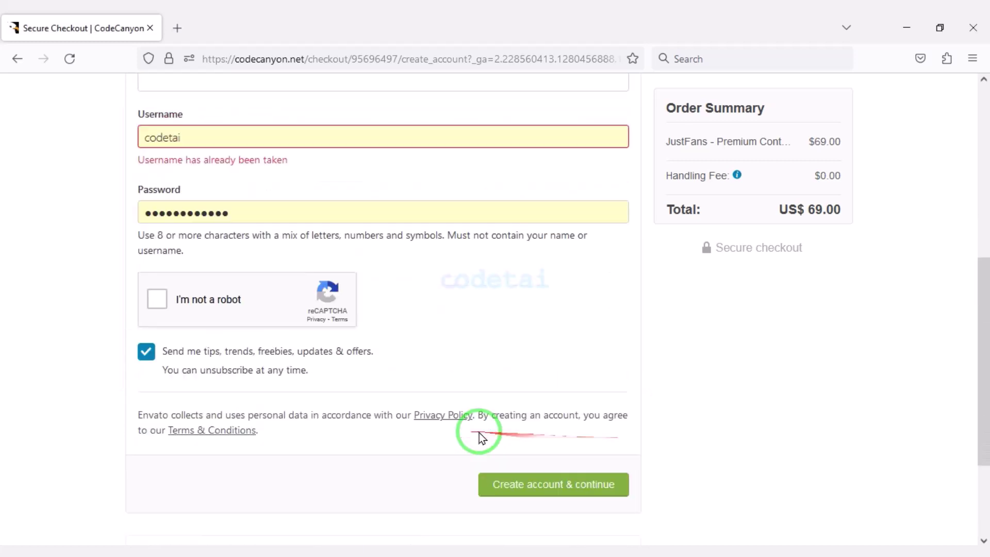
pyautogui.scroll(5, 634, 438)
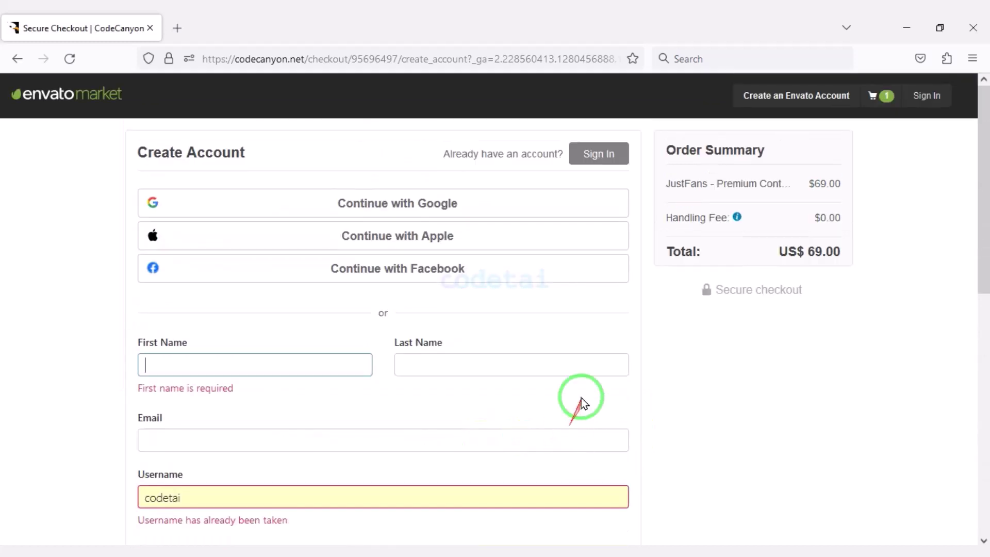
pyautogui.click(593, 164)
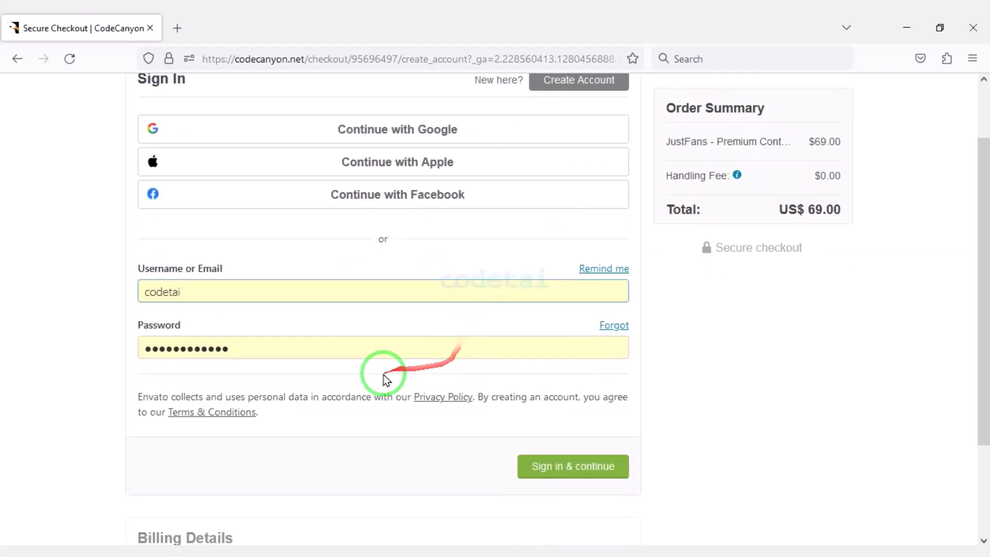
pyautogui.click(572, 471)
# Review the billing details and pay US$ 71.00 by card for the JustFans order
pyautogui.click(614, 264)
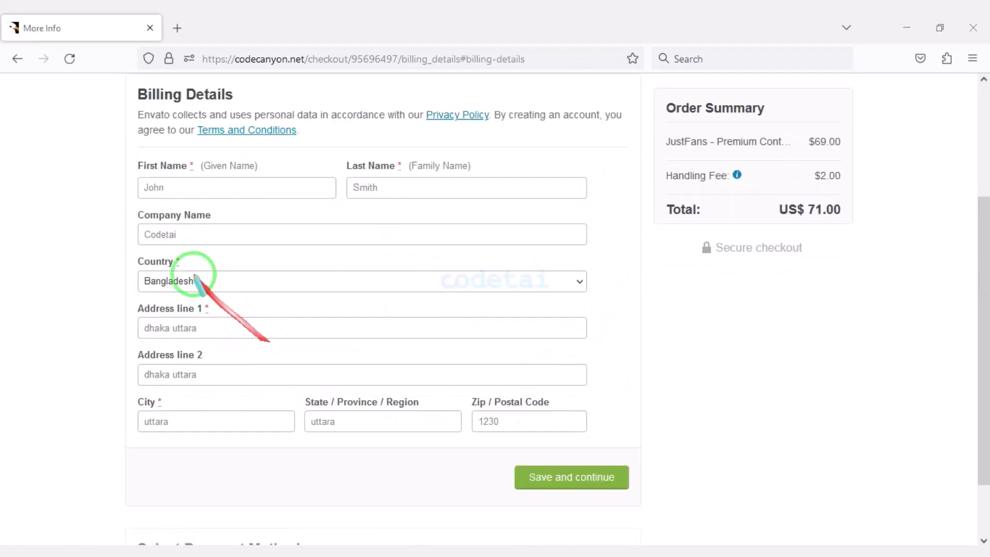
pyautogui.moveTo(128, 155)
pyautogui.mouseDown()
pyautogui.moveTo(320, 303)
pyautogui.moveTo(592, 420)
pyautogui.mouseUp()
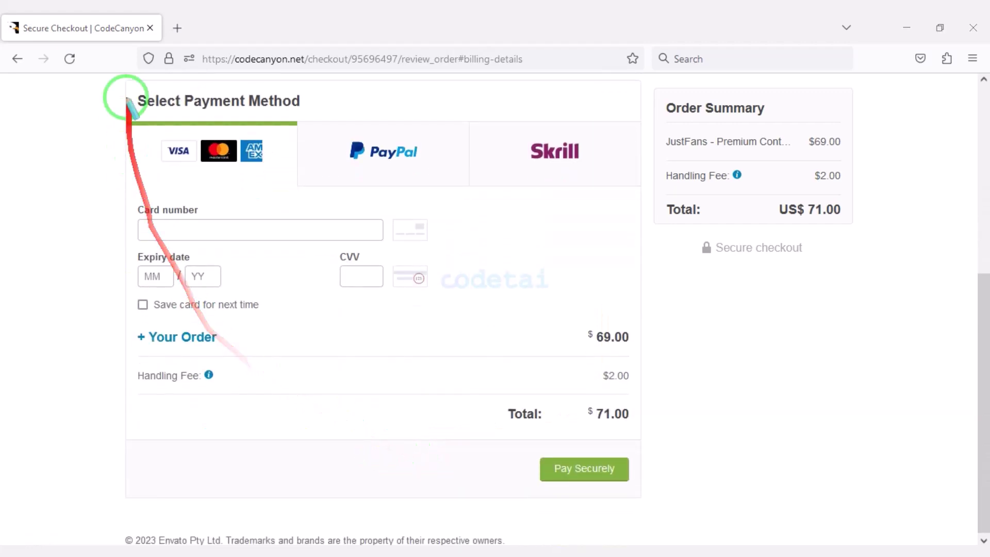
pyautogui.moveTo(287, 135); pyautogui.dragTo(644, 196)
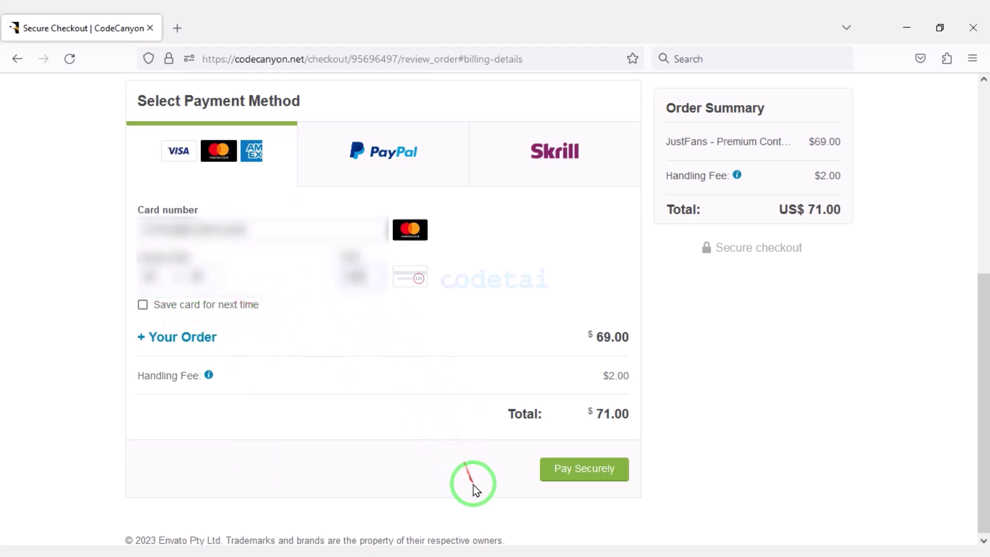
pyautogui.moveTo(520, 452); pyautogui.dragTo(639, 488)
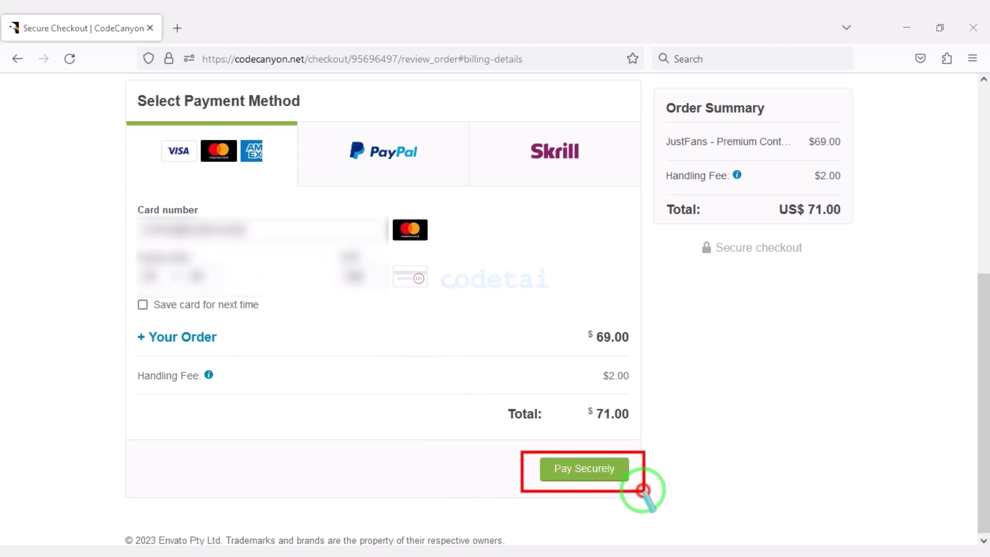
pyautogui.click(576, 474)
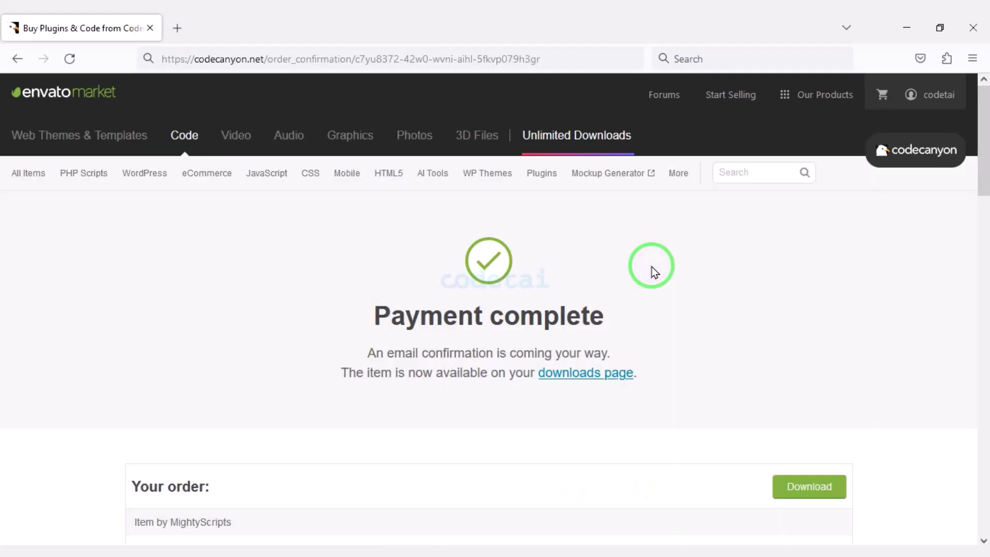
pyautogui.moveTo(651, 267)
pyautogui.mouseDown()
pyautogui.moveTo(536, 295)
pyautogui.moveTo(492, 432)
pyautogui.mouseUp()
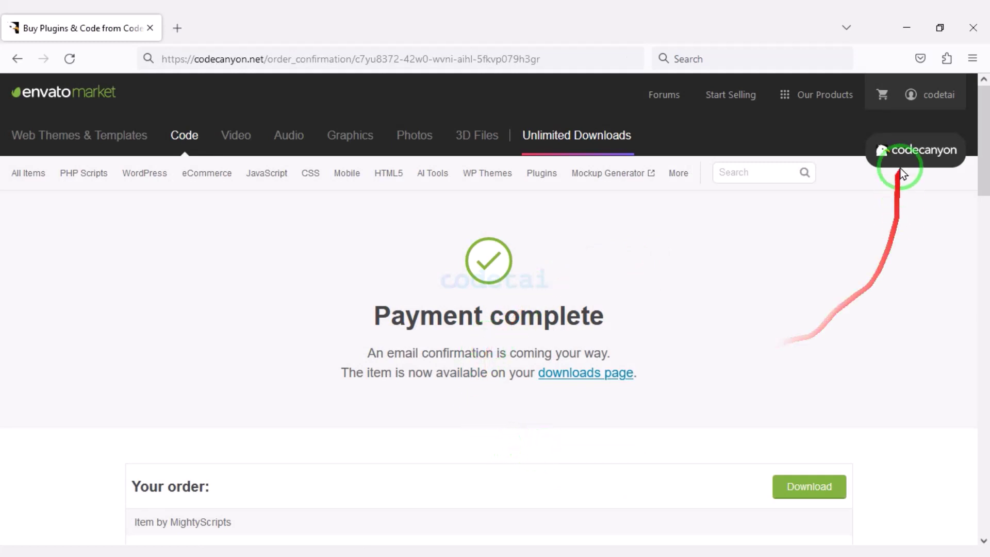
pyautogui.moveTo(911, 96)
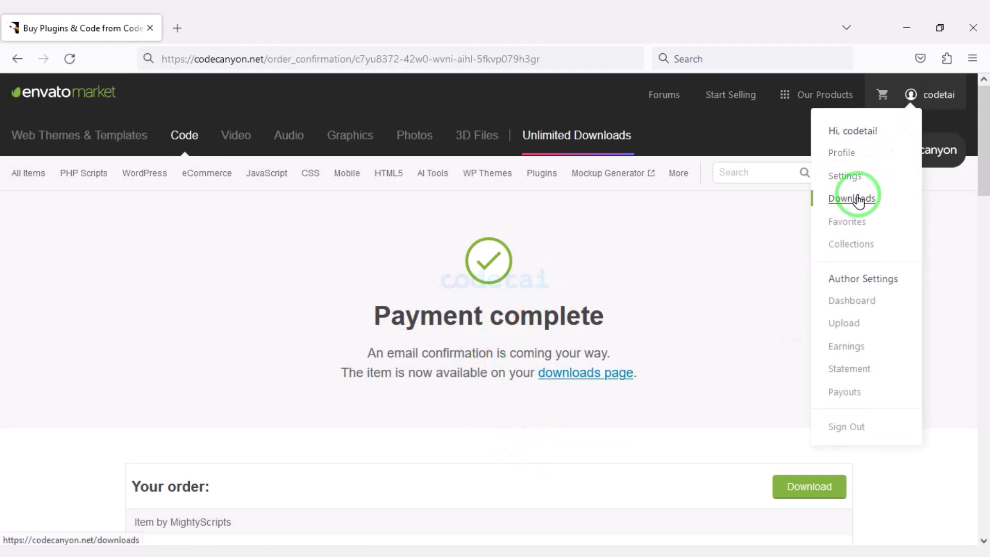
# Download JustFans' All files & documentation plus the license certificate PDF and text
pyautogui.click(858, 202)
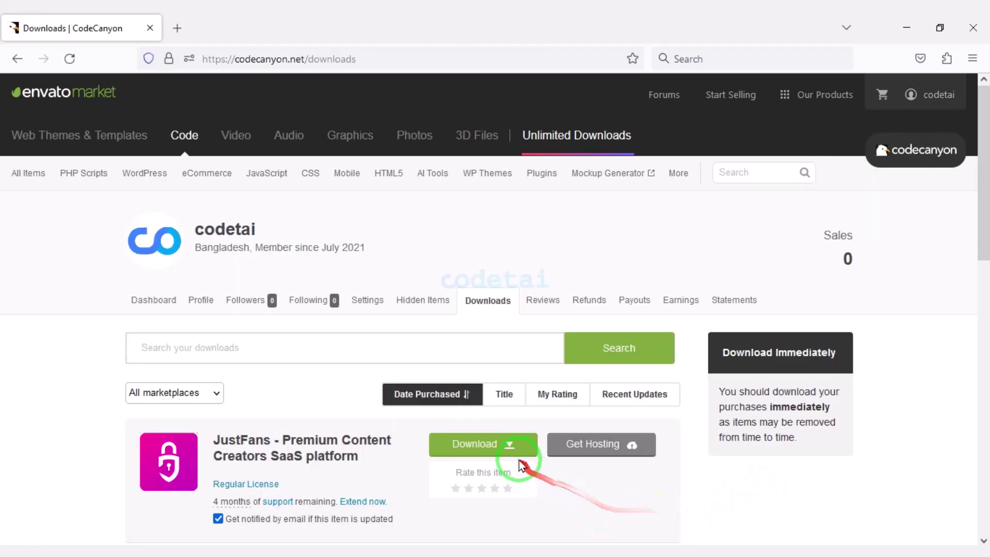
pyautogui.moveTo(509, 447)
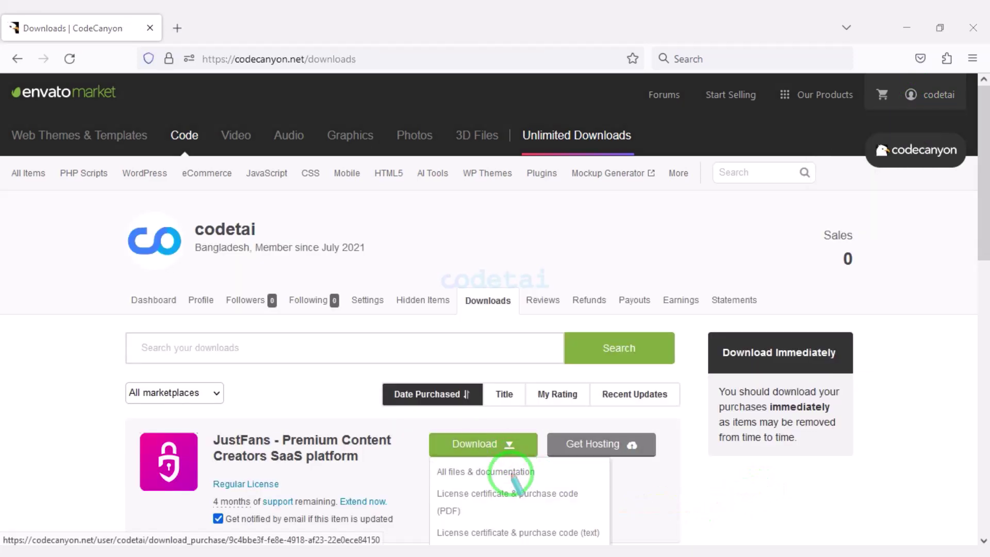
pyautogui.moveTo(428, 461); pyautogui.dragTo(541, 483)
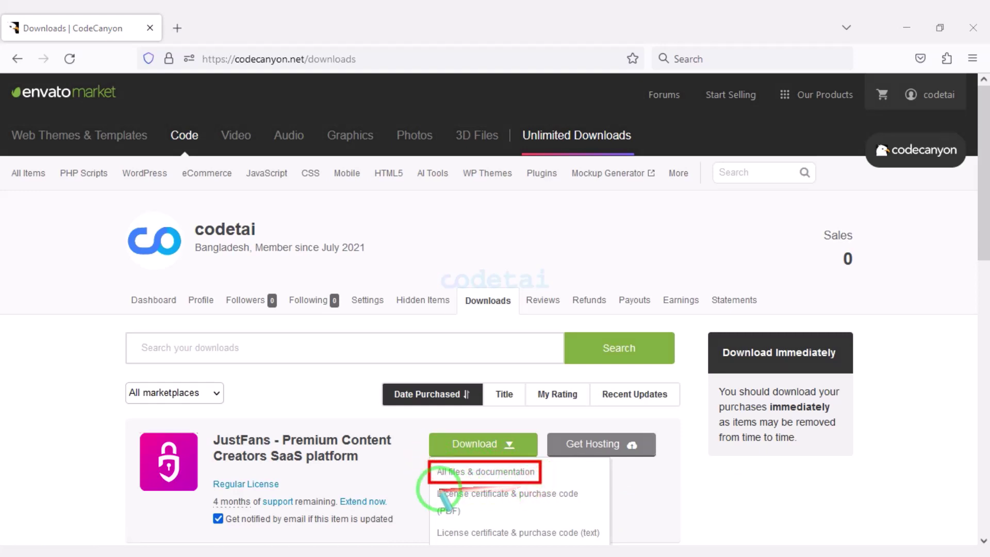
pyautogui.moveTo(434, 487); pyautogui.dragTo(581, 519)
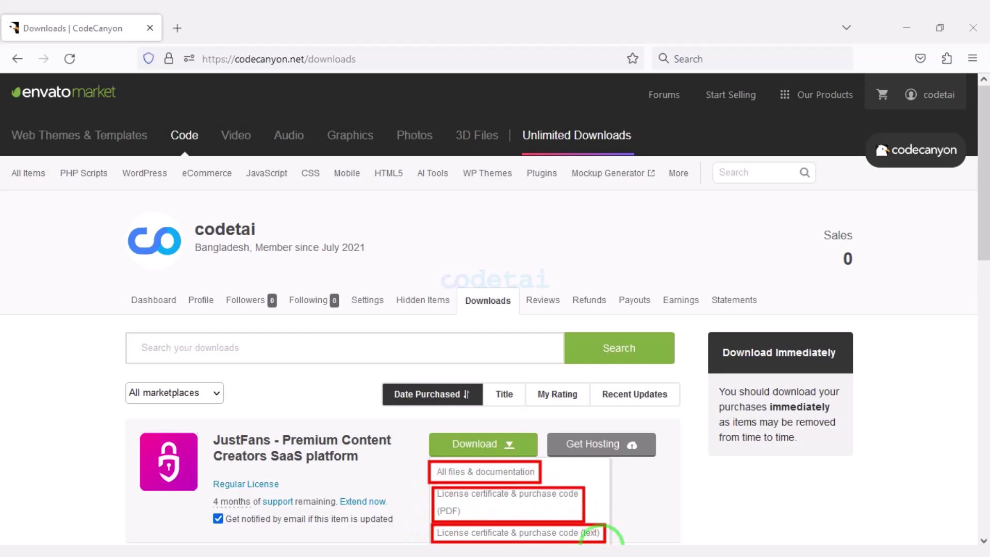
pyautogui.moveTo(121, 162)
pyautogui.mouseDown()
pyautogui.moveTo(147, 178)
pyautogui.moveTo(502, 240)
pyautogui.moveTo(511, 227)
pyautogui.mouseUp()
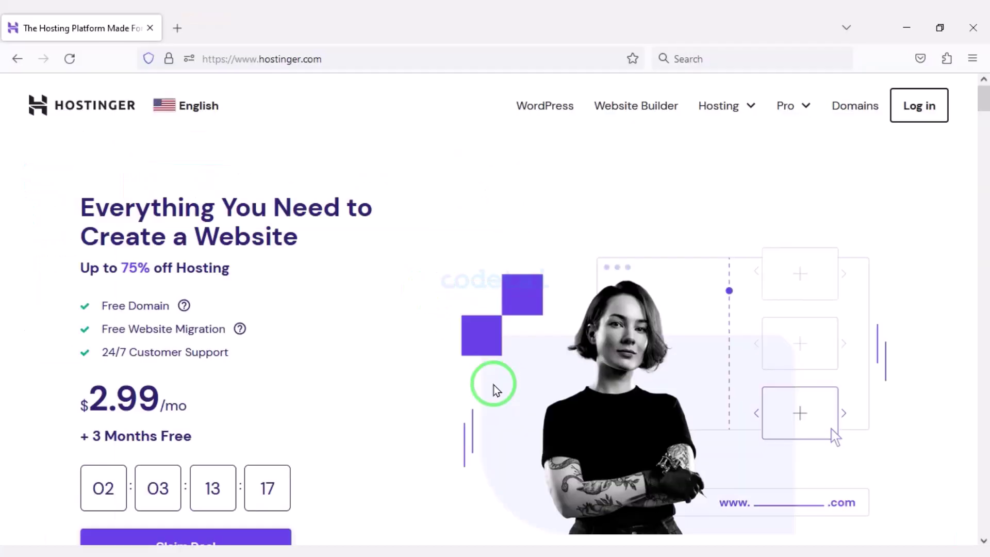
# Scroll the Hostinger homepage through its speed, security and review sections to the footer
pyautogui.scroll(-8, 493, 382)
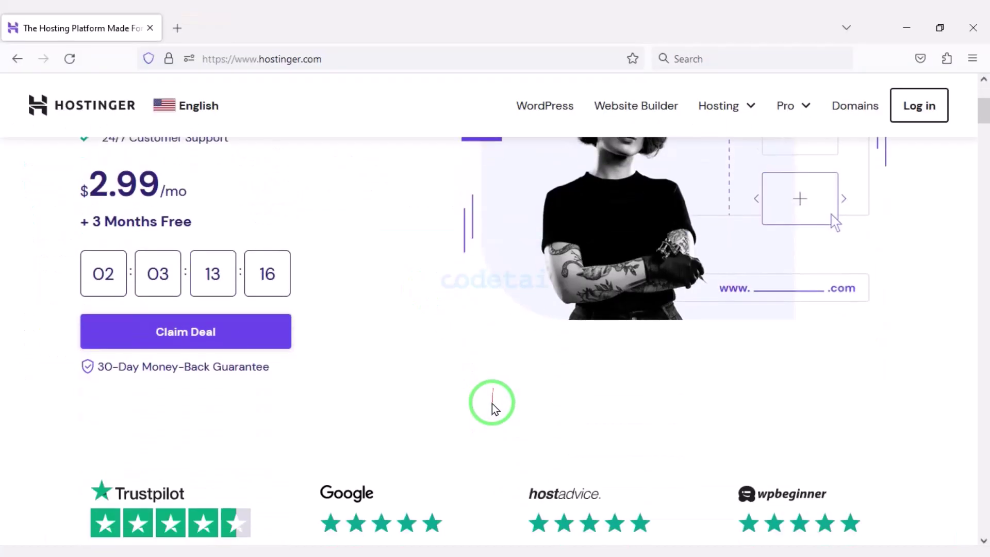
pyautogui.scroll(-12, 482, 407)
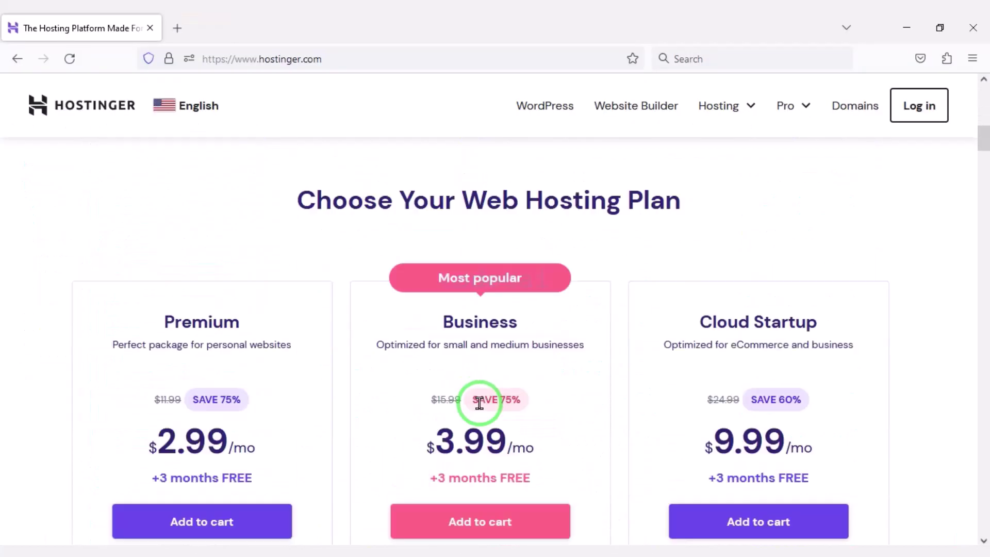
pyautogui.scroll(-10, 484, 403)
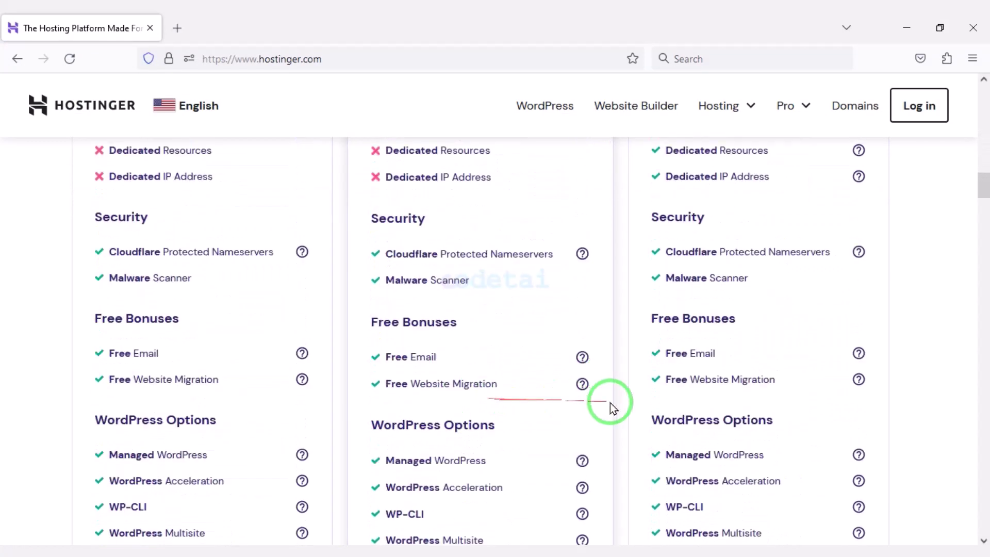
pyautogui.scroll(-10, 550, 385)
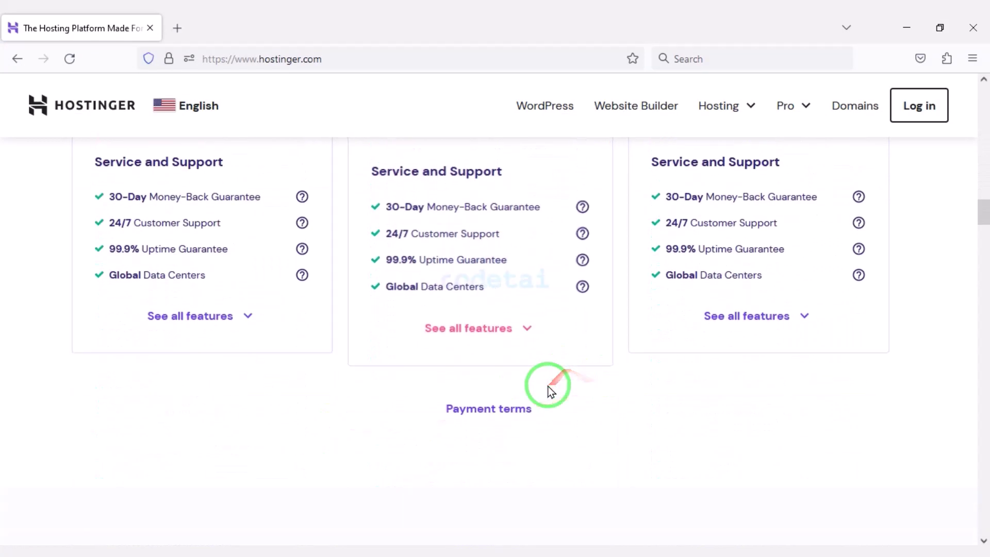
pyautogui.scroll(-12, 528, 358)
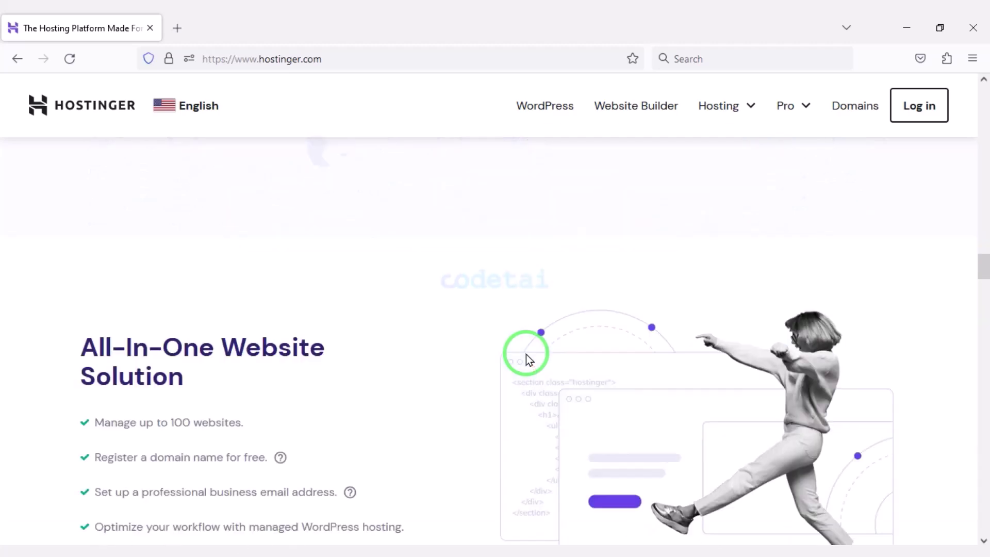
pyautogui.scroll(-12, 471, 313)
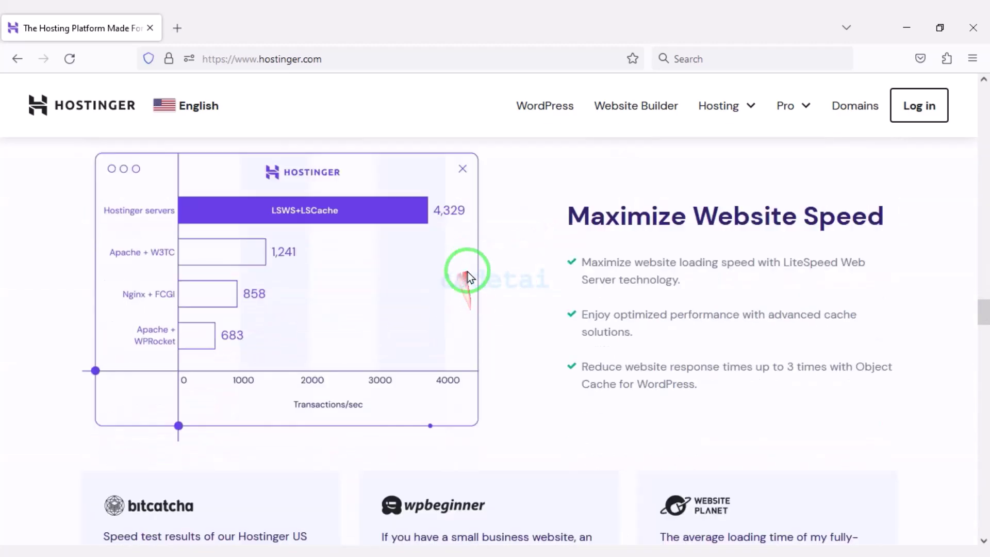
pyautogui.scroll(-12, 487, 363)
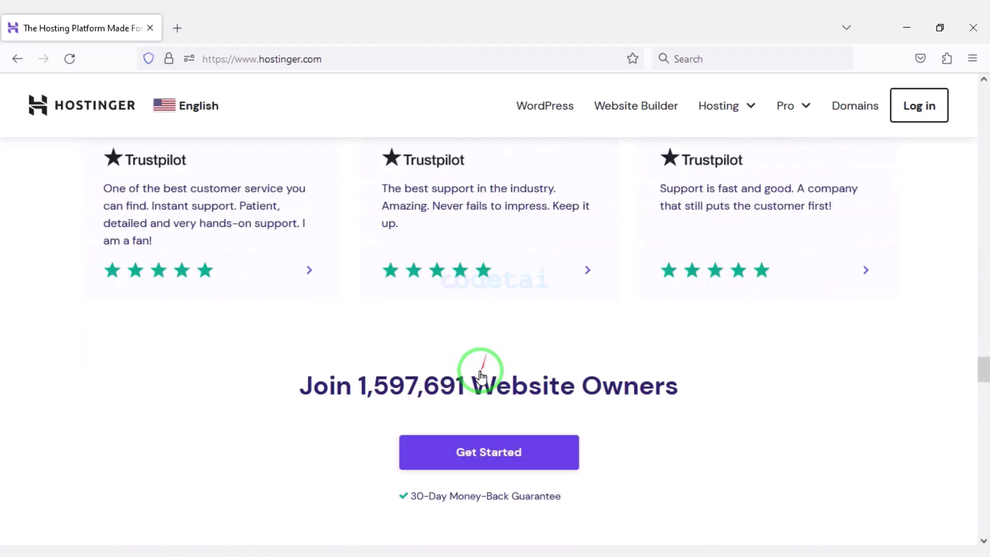
pyautogui.scroll(-12, 271, 384)
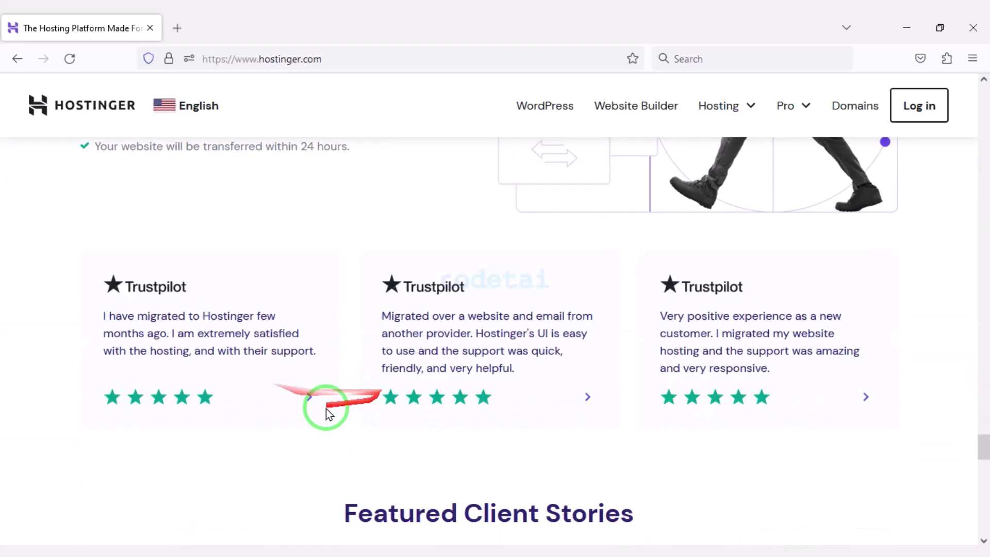
pyautogui.scroll(-10, 490, 397)
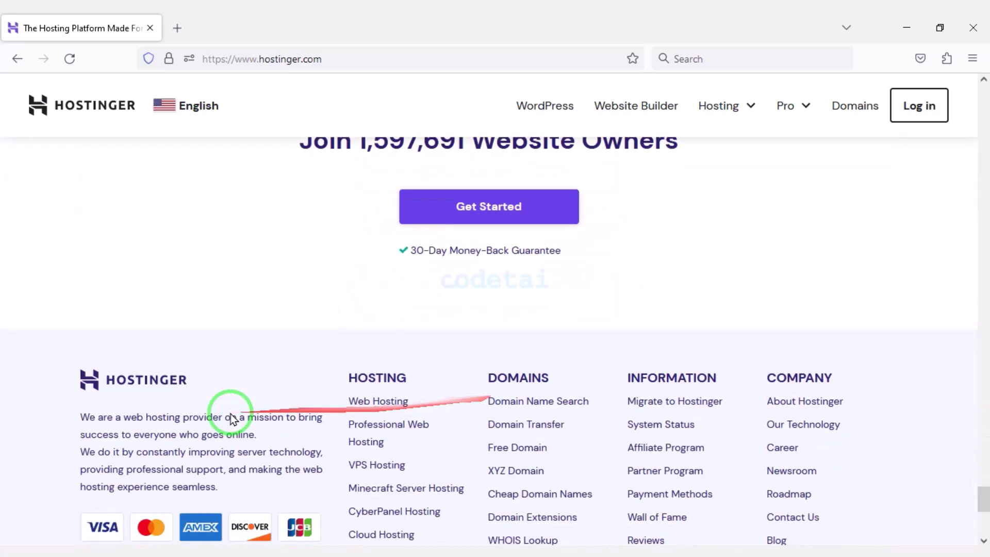
pyautogui.scroll(-1, 515, 467)
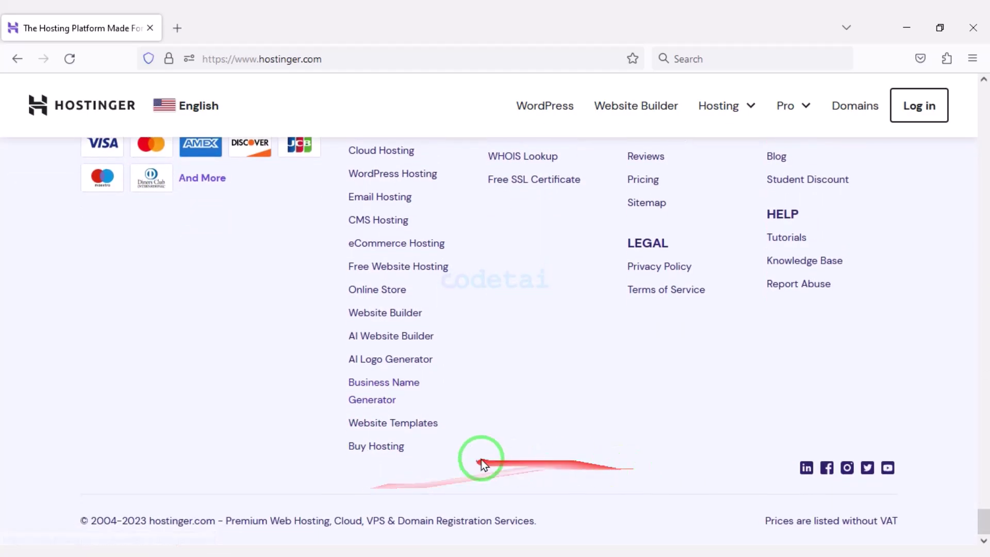
# Scroll back up to the $2.99/mo hosting offer at the top
pyautogui.scroll(12, 522, 466)
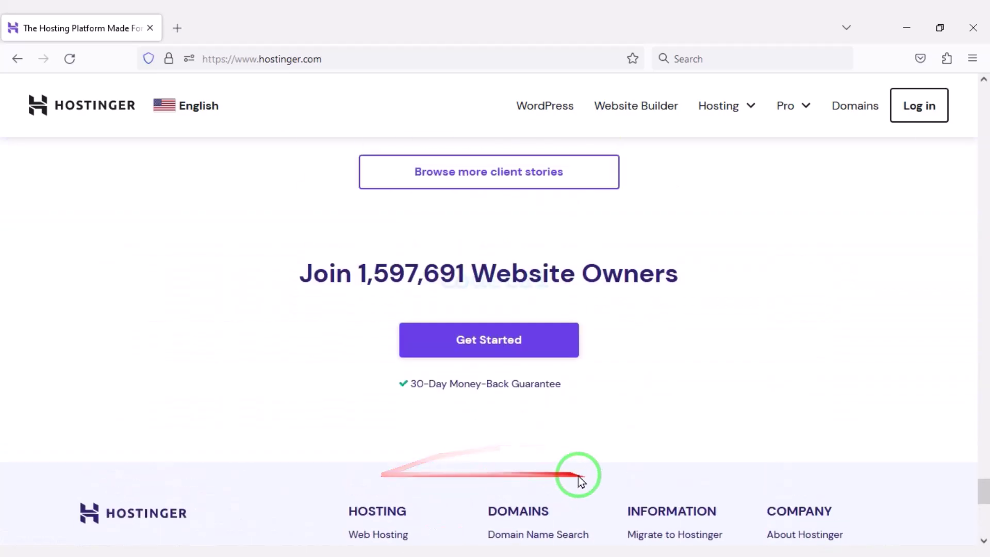
pyautogui.scroll(10, 500, 466)
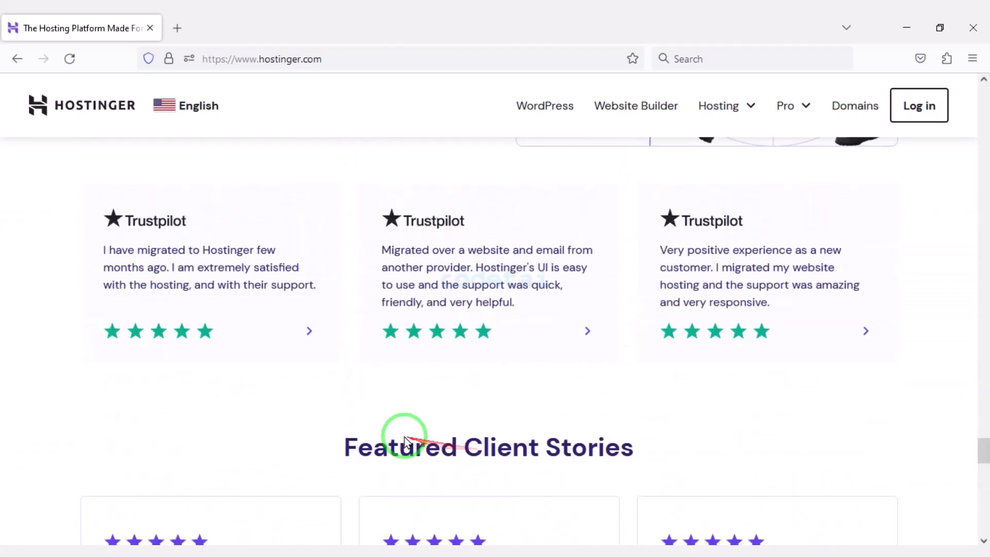
pyautogui.scroll(15, 494, 426)
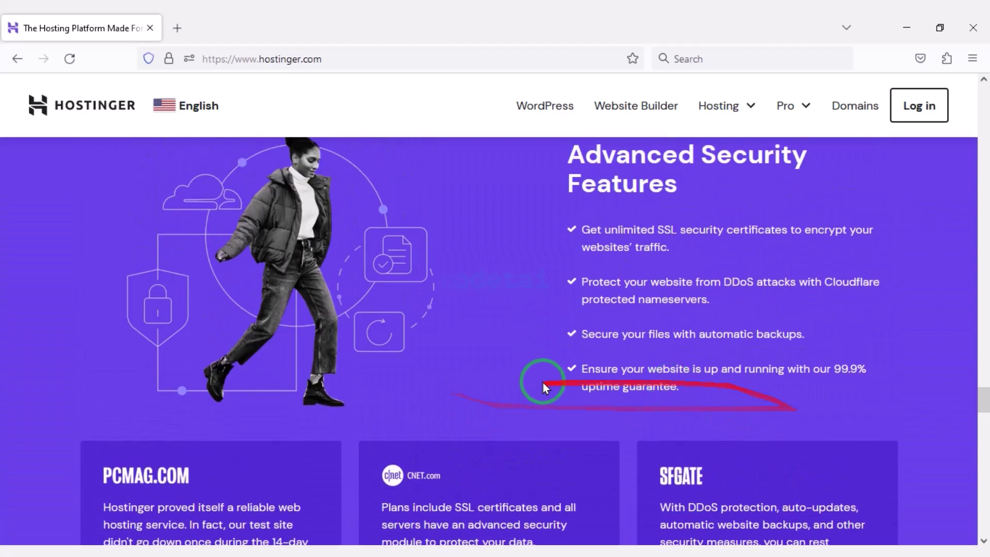
pyautogui.scroll(-10, 567, 391)
pyautogui.scroll(6, 707, 371)
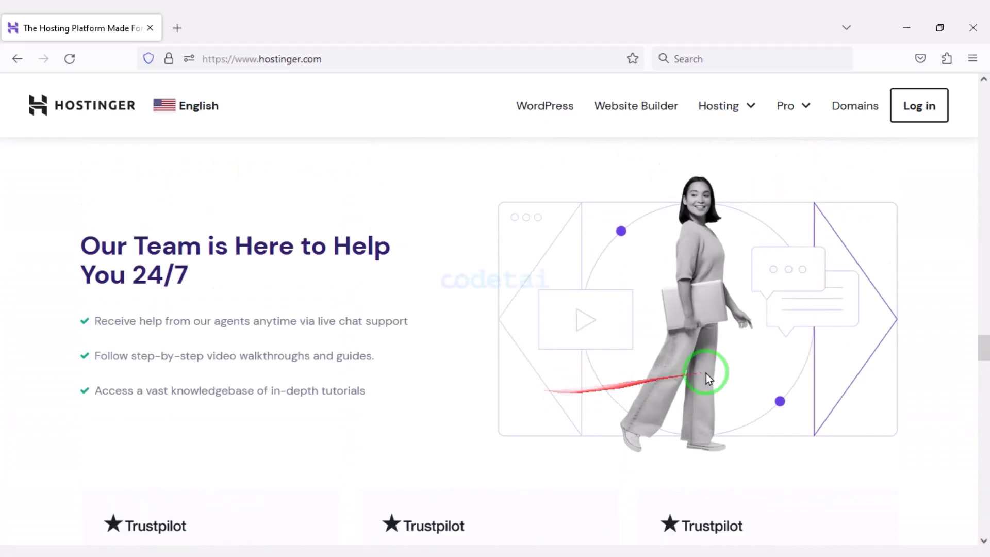
pyautogui.scroll(15, 441, 366)
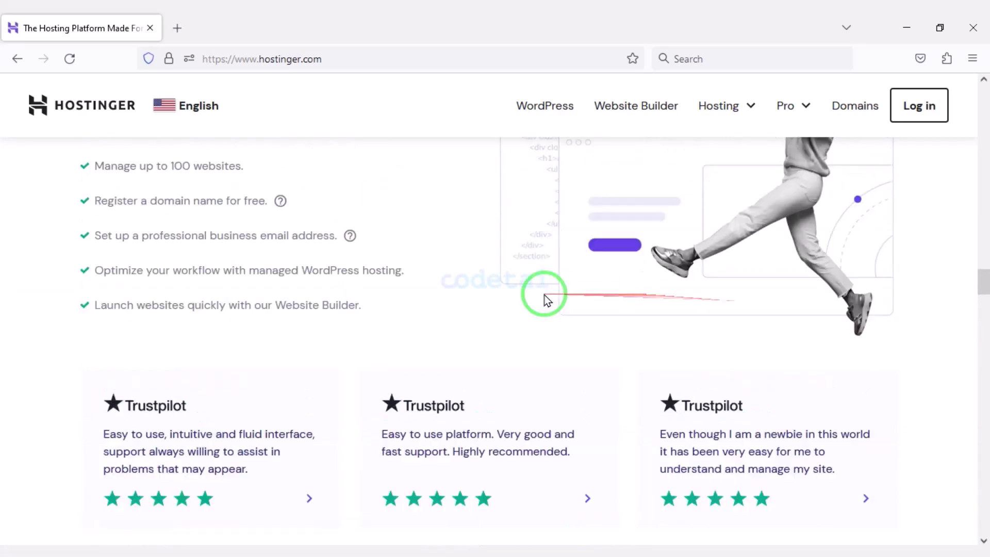
pyautogui.scroll(15, 683, 290)
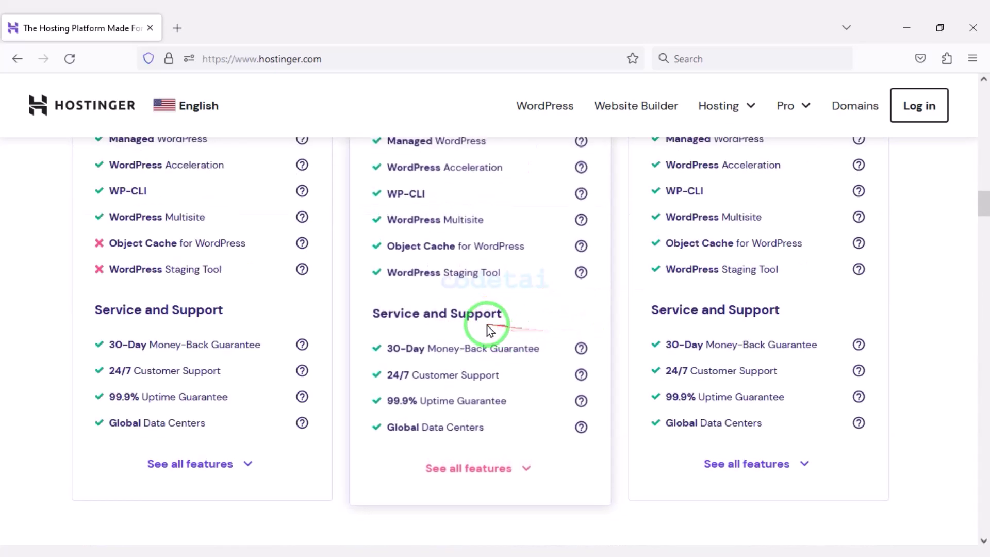
pyautogui.scroll(15, 834, 324)
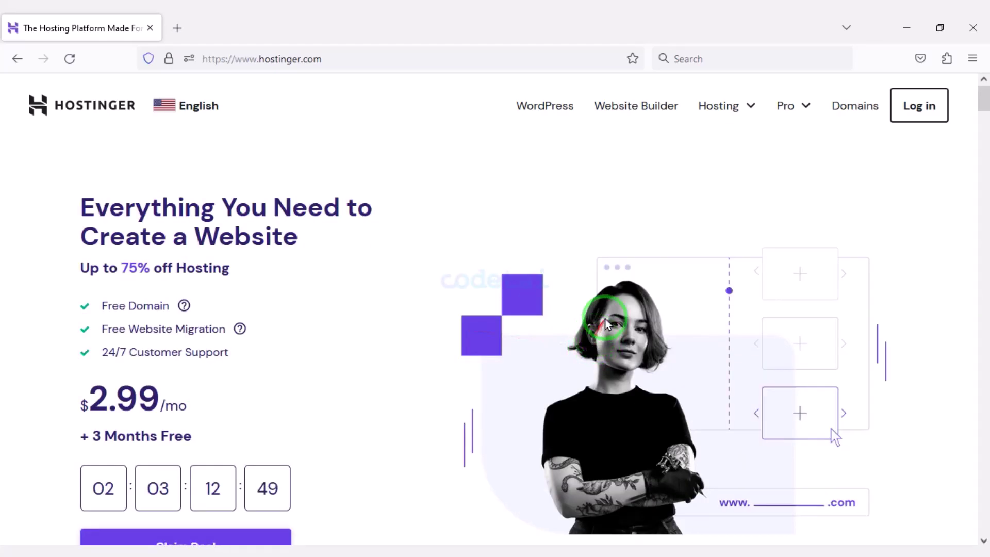
# Open the Web Hosting plans page and outline the second and fourth plans' Free Domain perk
pyautogui.moveTo(737, 106)
pyautogui.click(716, 149)
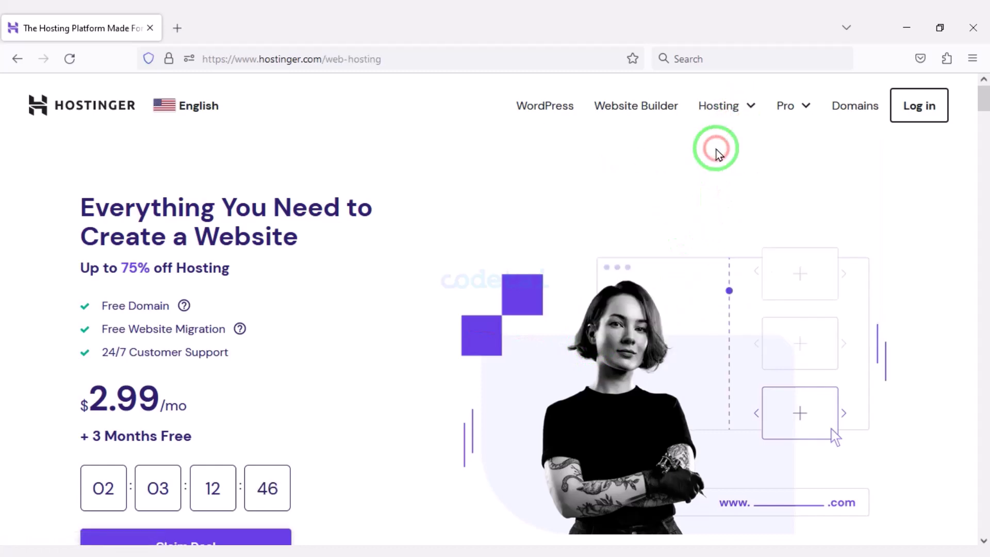
pyautogui.scroll(-15, 519, 300)
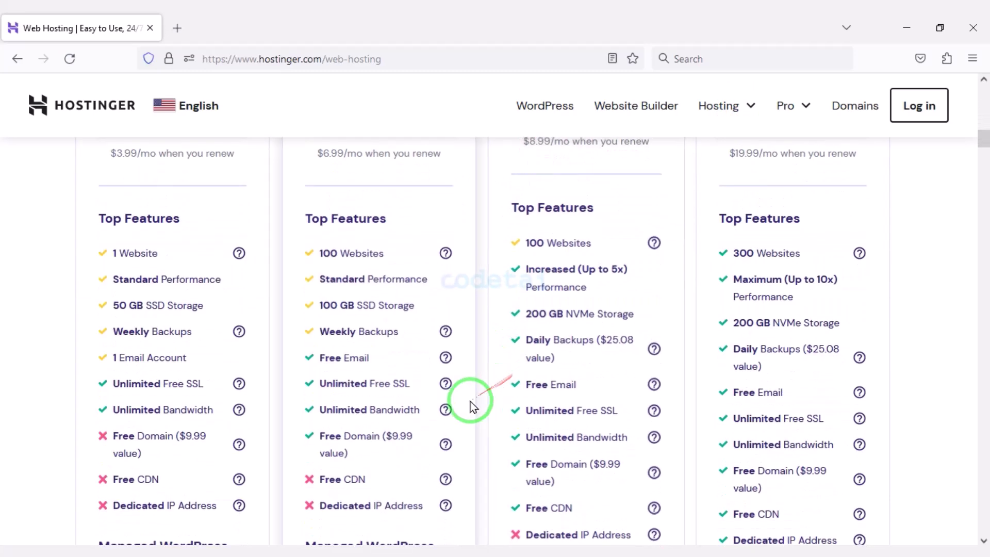
pyautogui.moveTo(296, 279)
pyautogui.mouseDown()
pyautogui.moveTo(586, 347)
pyautogui.moveTo(673, 351)
pyautogui.mouseUp()
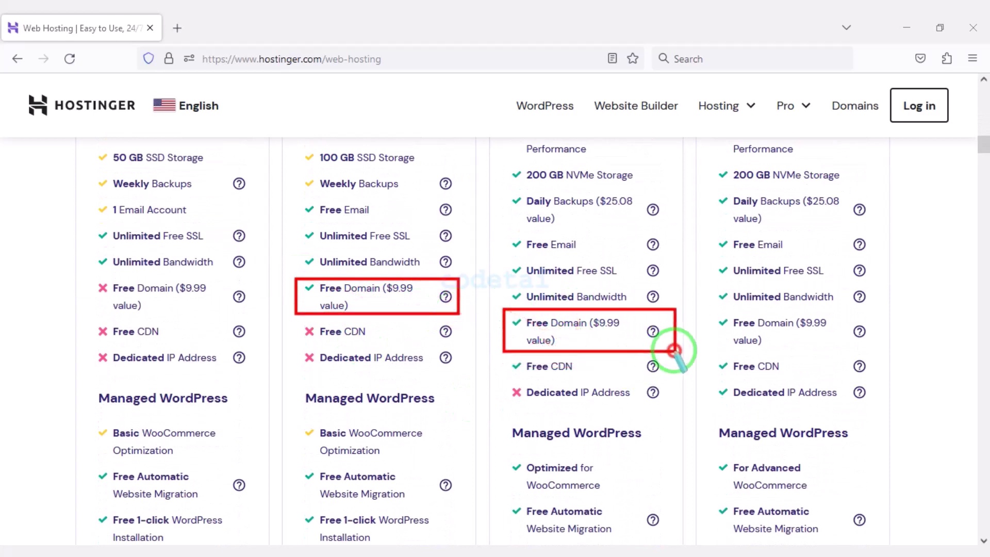
pyautogui.moveTo(715, 302); pyautogui.dragTo(873, 353)
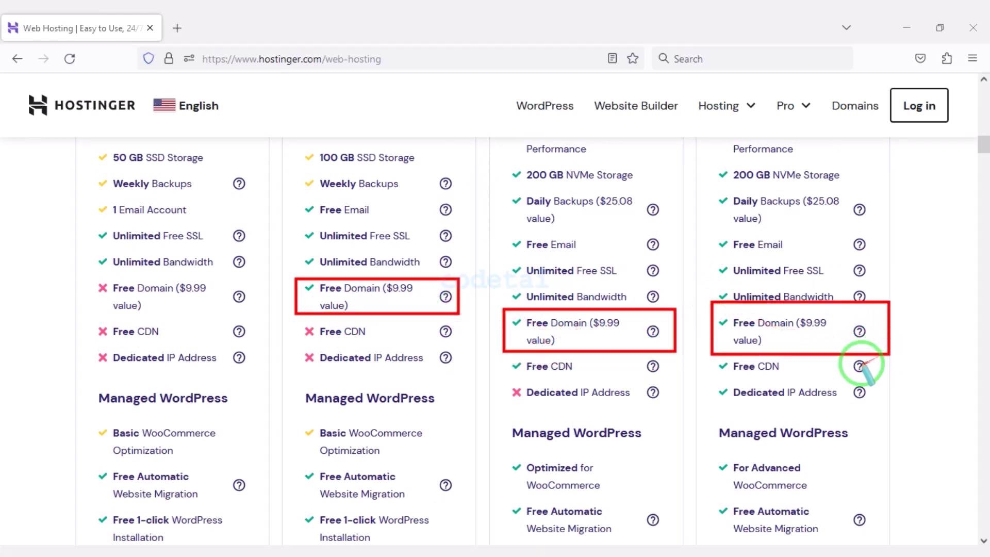
# Outline the first and fourth plans' 30-Day Money-Back Guarantee, then clear the annotations
pyautogui.scroll(-15, 548, 342)
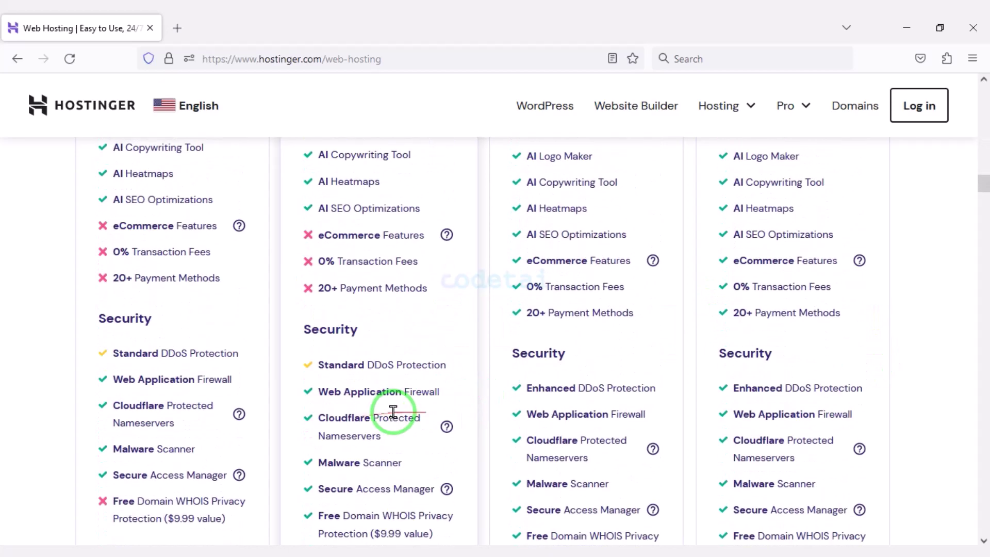
pyautogui.scroll(-7, 393, 411)
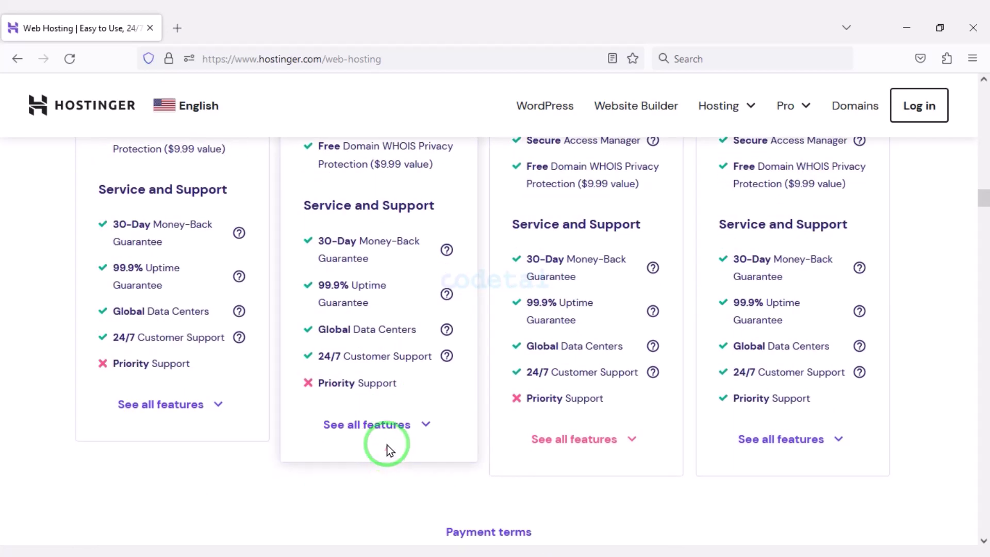
pyautogui.moveTo(89, 211)
pyautogui.mouseDown()
pyautogui.moveTo(221, 231)
pyautogui.moveTo(260, 251)
pyautogui.moveTo(322, 222)
pyautogui.moveTo(466, 253)
pyautogui.moveTo(625, 270)
pyautogui.moveTo(664, 286)
pyautogui.mouseUp()
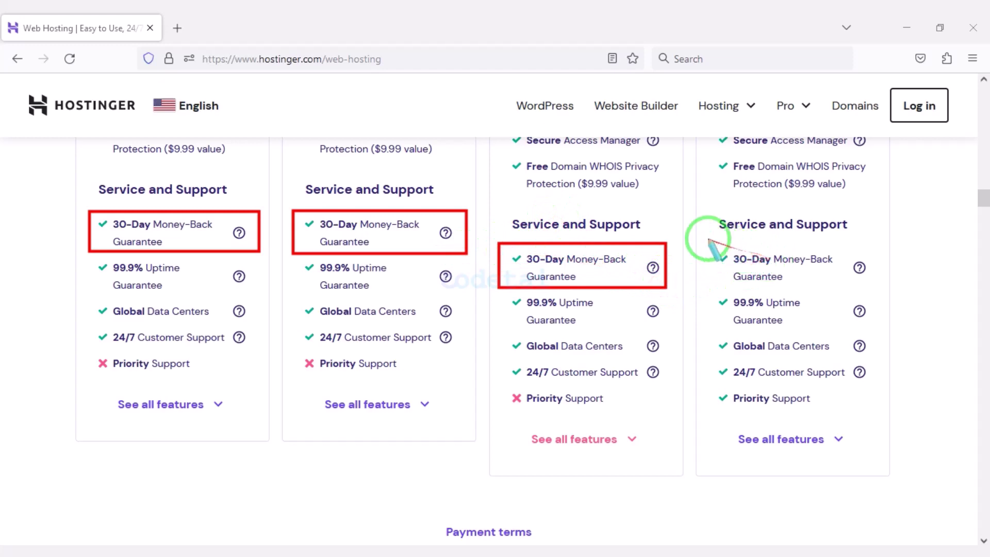
pyautogui.moveTo(705, 238); pyautogui.dragTo(883, 289)
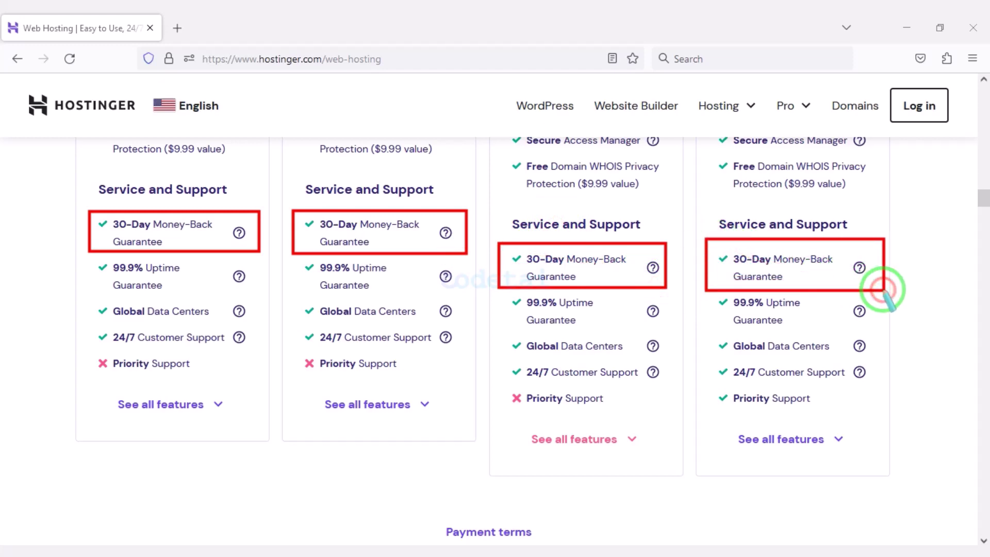
pyautogui.press('e')
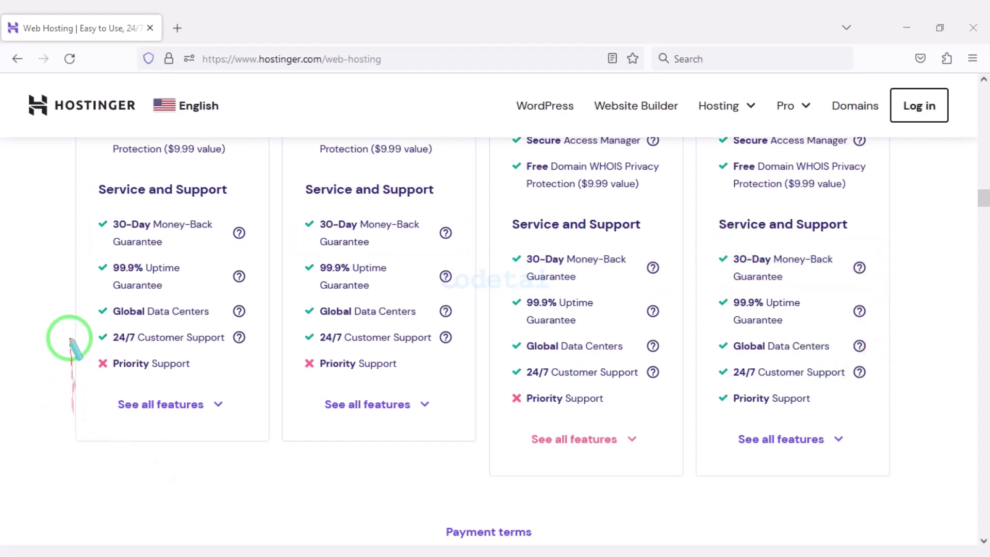
# Outline the 24/7 Customer Support rows of plans one, two and four, returning to the plan cards
pyautogui.moveTo(90, 326); pyautogui.dragTo(255, 349)
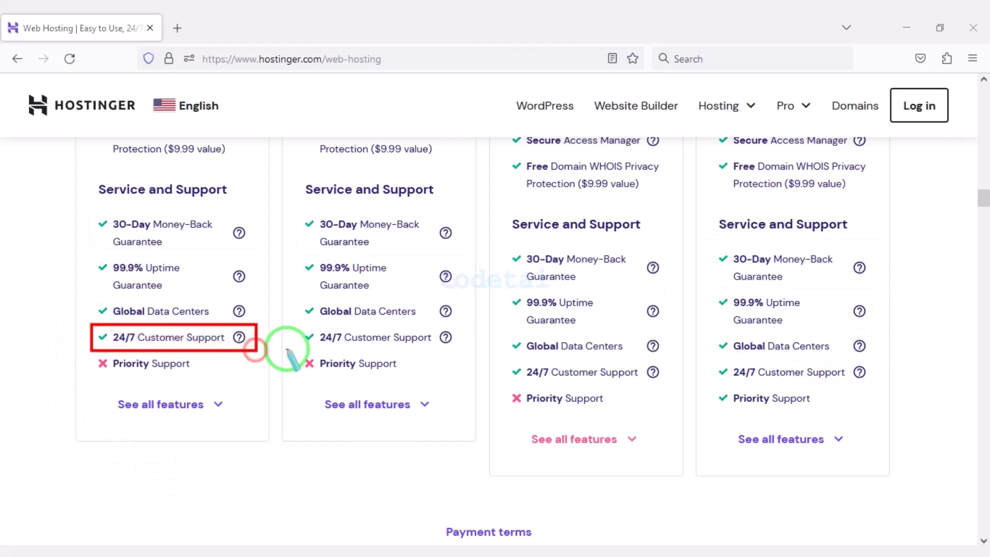
pyautogui.moveTo(355, 324); pyautogui.dragTo(665, 386)
pyautogui.moveTo(711, 355); pyautogui.dragTo(877, 387)
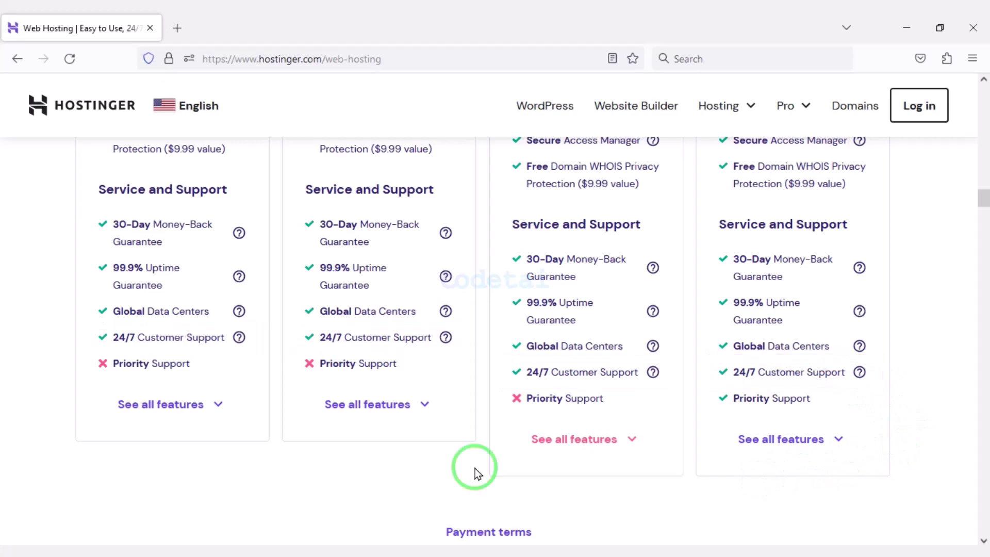
pyautogui.scroll(8, 467, 473)
pyautogui.moveTo(473, 464); pyautogui.dragTo(252, 499)
pyautogui.scroll(12, 406, 367)
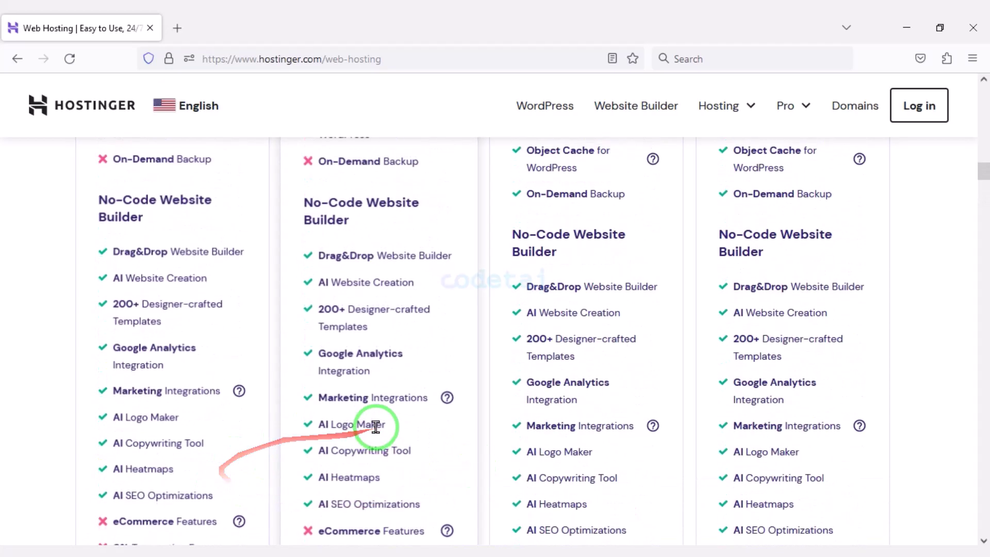
pyautogui.scroll(10, 408, 367)
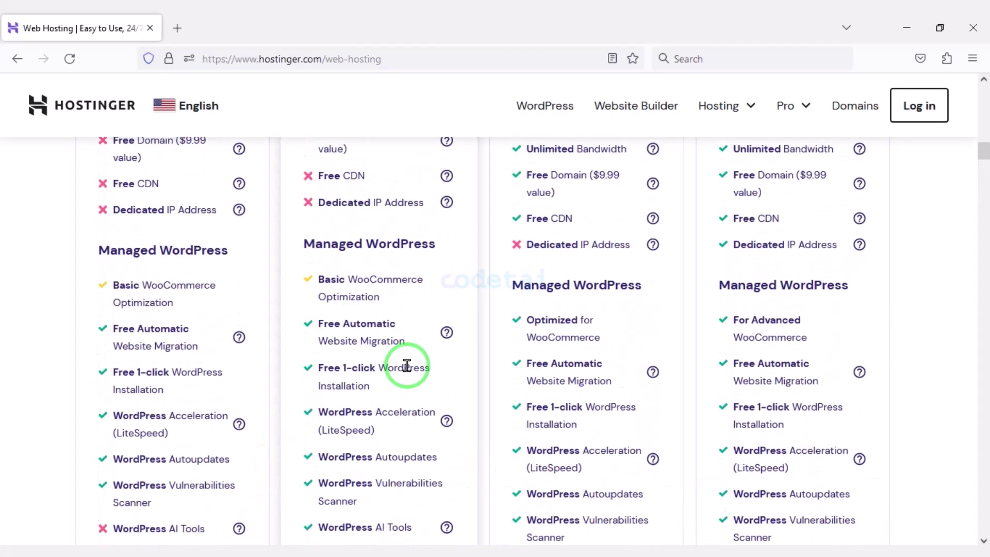
pyautogui.scroll(5, 407, 367)
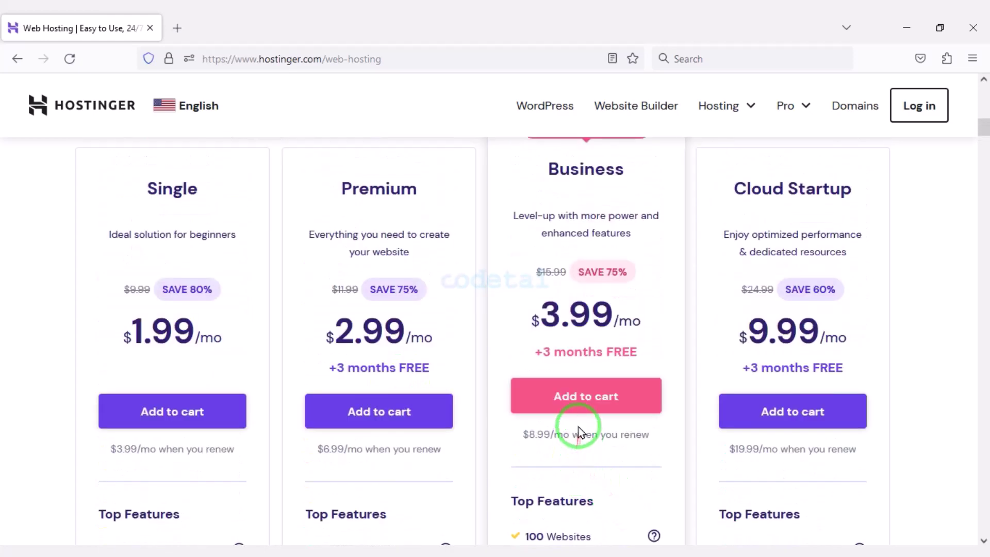
# Add the Business plan on a 12-month period ($59.88) to the cart and sign up with Google
pyautogui.click(580, 412)
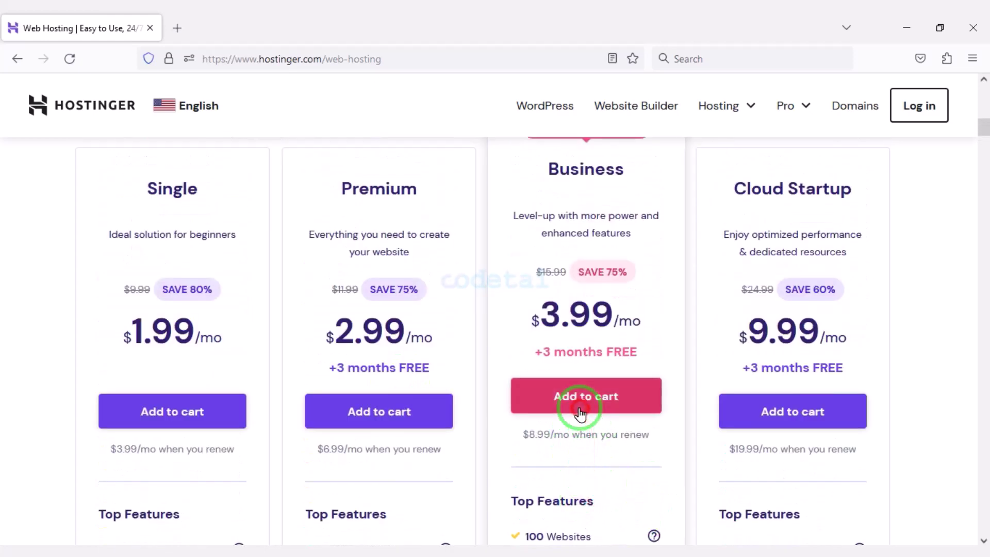
pyautogui.scroll(-6, 486, 393)
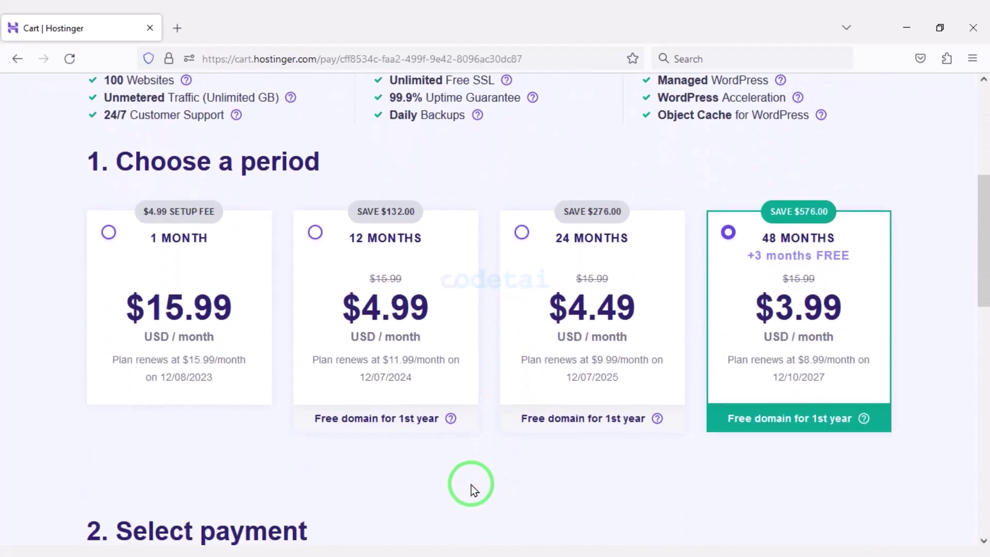
pyautogui.scroll(-2, 471, 485)
pyautogui.click(317, 155)
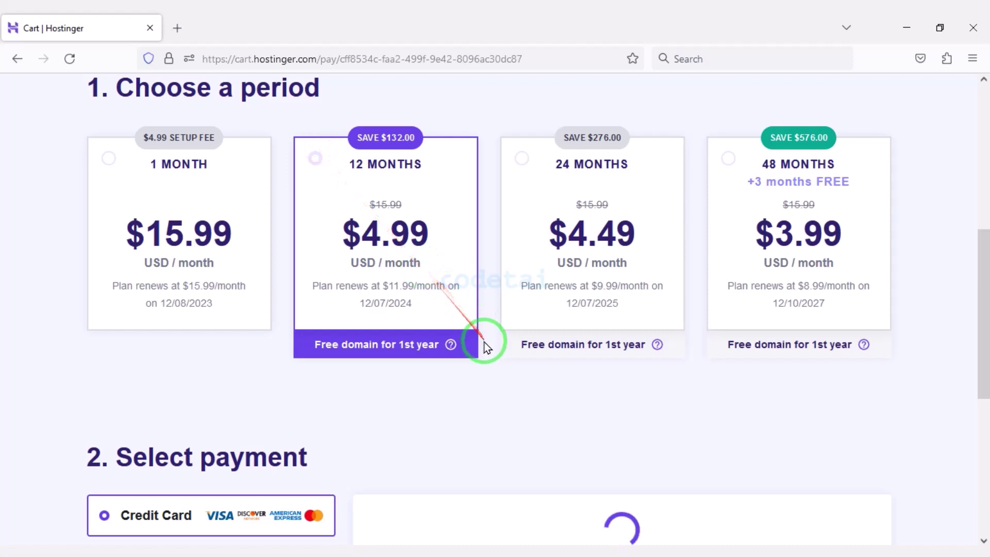
pyautogui.scroll(-4, 318, 415)
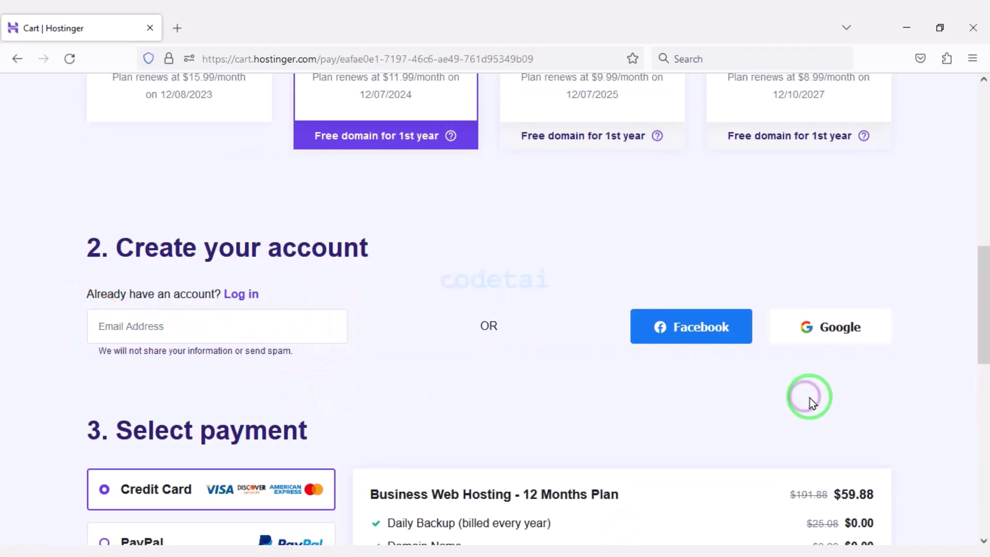
pyautogui.click(814, 334)
pyautogui.click(486, 267)
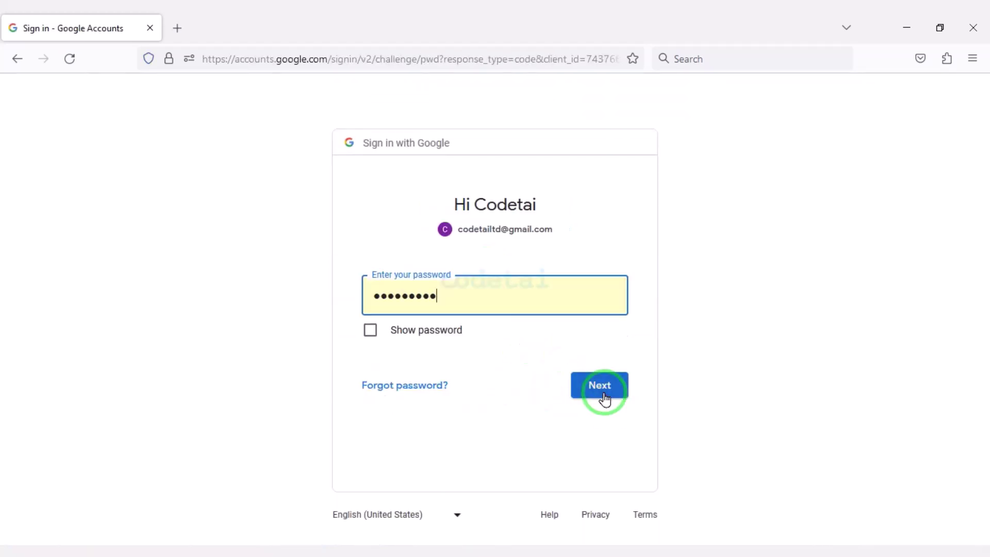
pyautogui.click(602, 397)
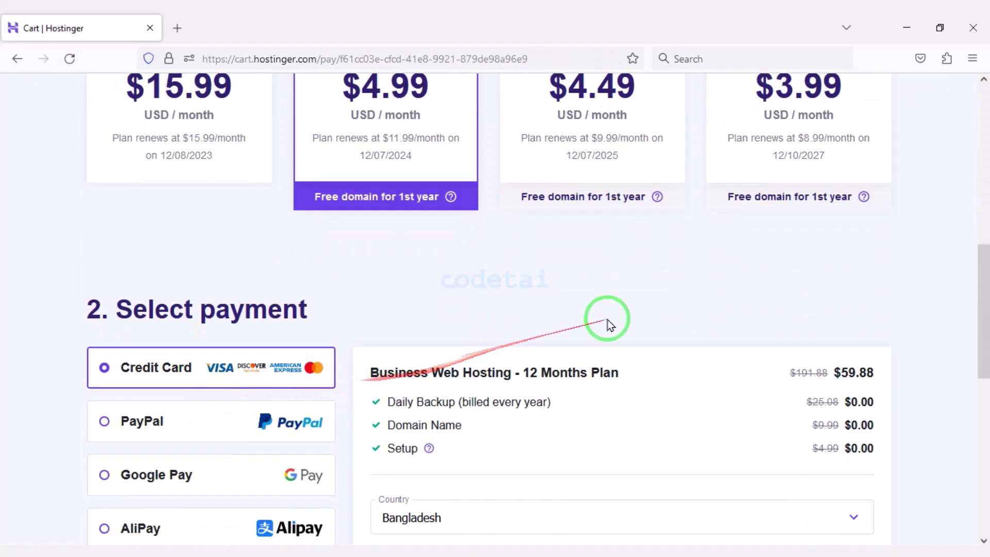
pyautogui.scroll(-2, 570, 323)
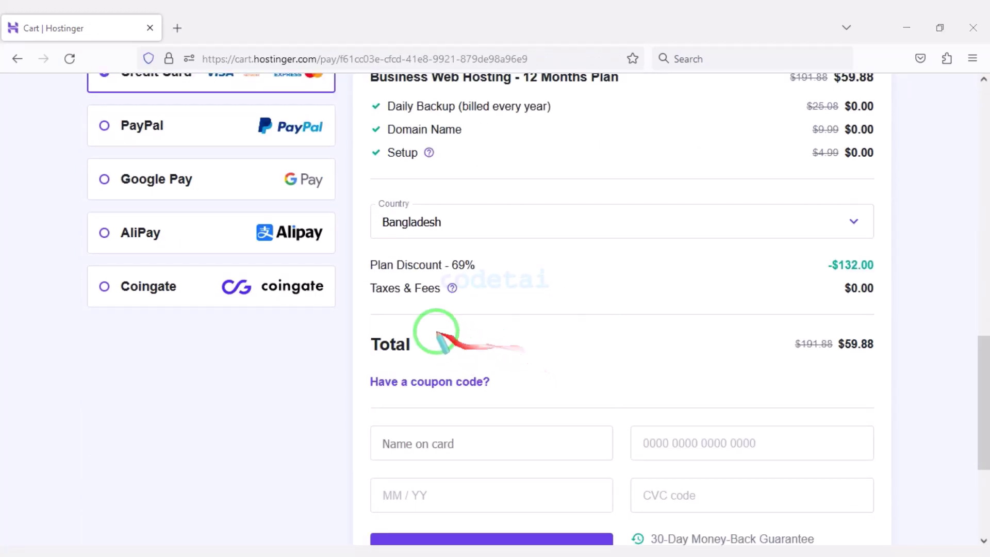
pyautogui.moveTo(359, 251); pyautogui.dragTo(478, 270)
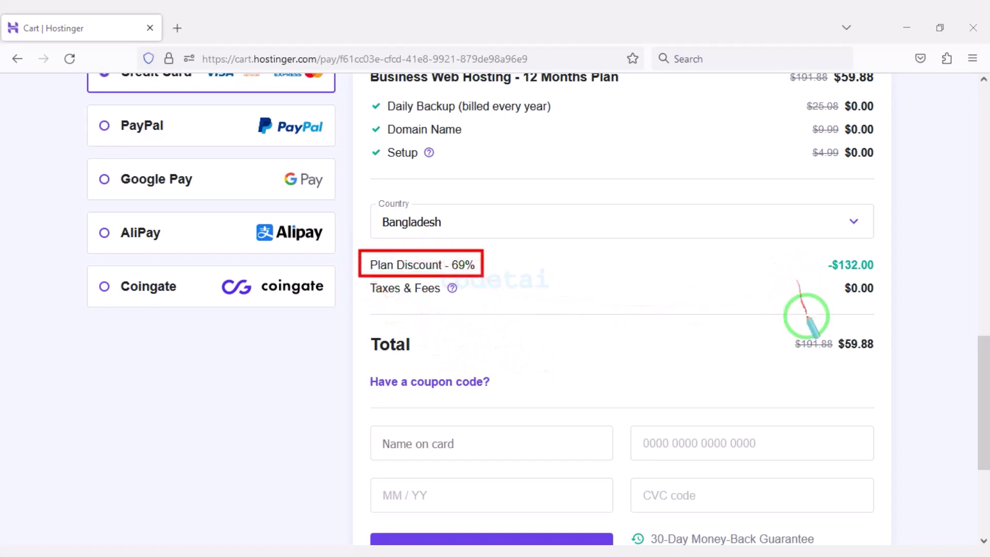
pyautogui.moveTo(783, 324); pyautogui.dragTo(892, 369)
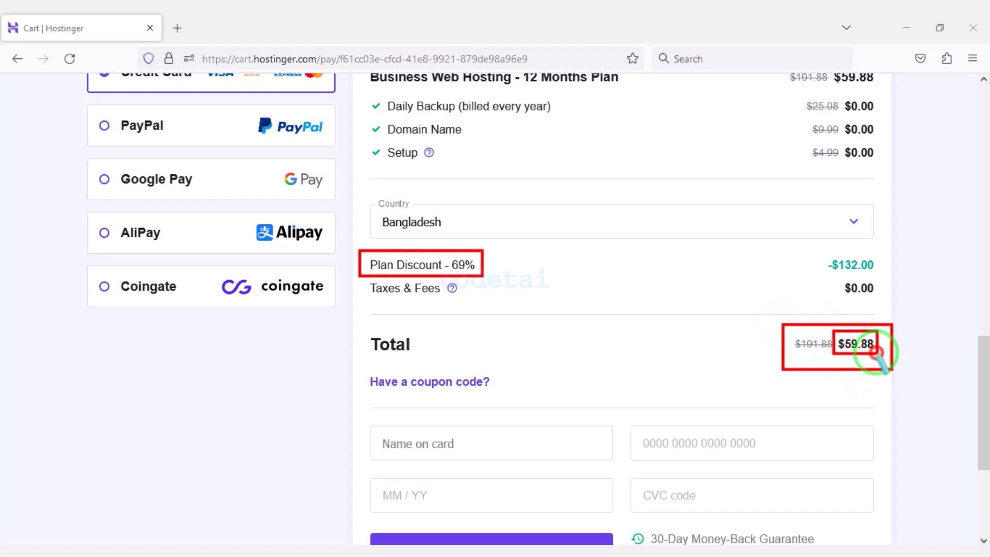
pyautogui.scroll(2, 360, 309)
pyautogui.moveTo(71, 114)
pyautogui.mouseDown()
pyautogui.moveTo(265, 185)
pyautogui.moveTo(347, 178)
pyautogui.mouseUp()
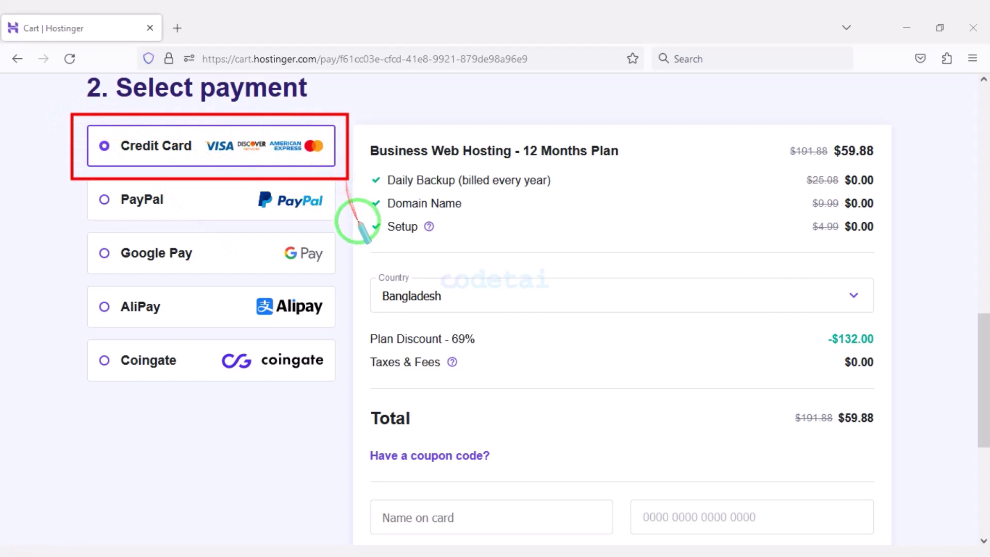
pyautogui.scroll(-4, 704, 302)
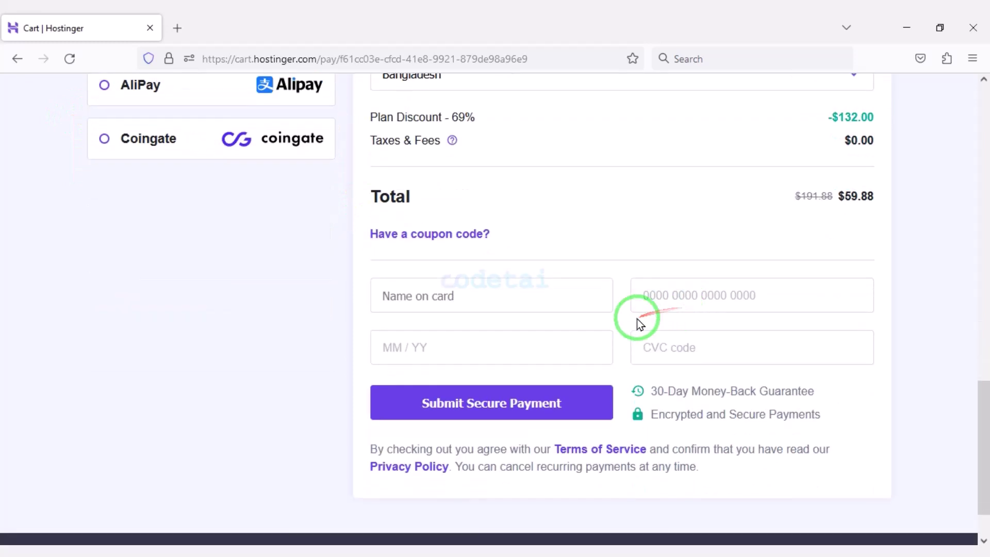
pyautogui.moveTo(630, 315)
pyautogui.mouseDown()
pyautogui.moveTo(344, 243)
pyautogui.moveTo(493, 315)
pyautogui.moveTo(886, 376)
pyautogui.mouseUp()
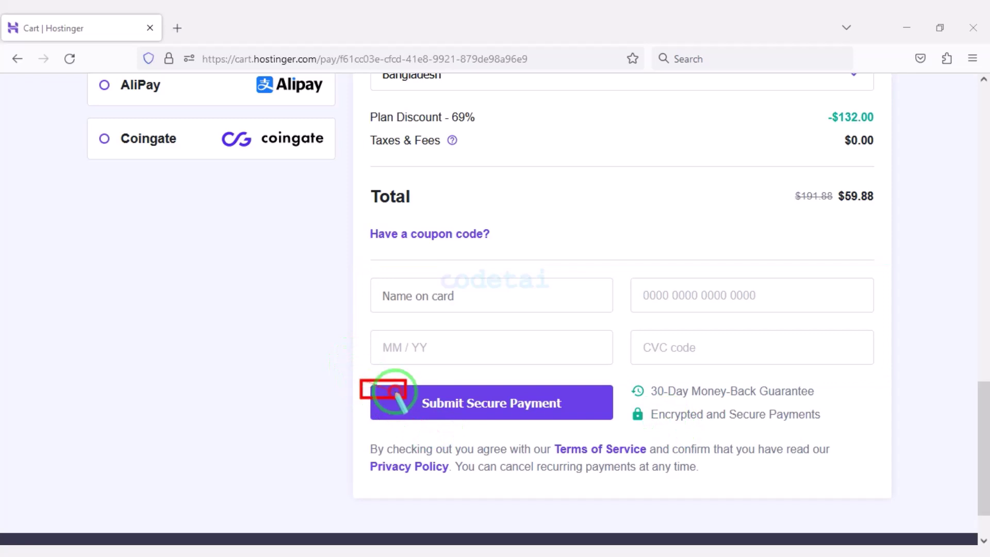
pyautogui.moveTo(396, 392); pyautogui.dragTo(618, 423)
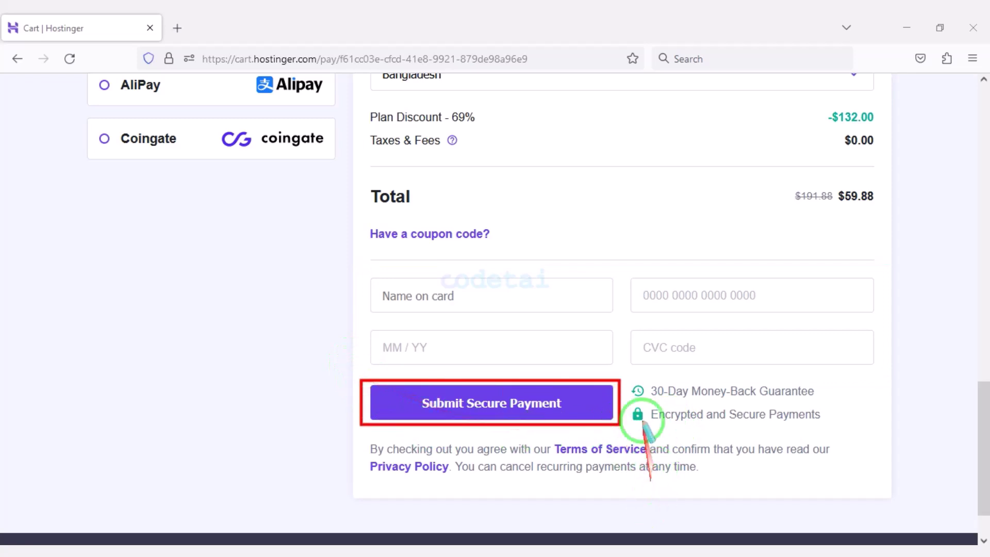
pyautogui.scroll(5, 613, 497)
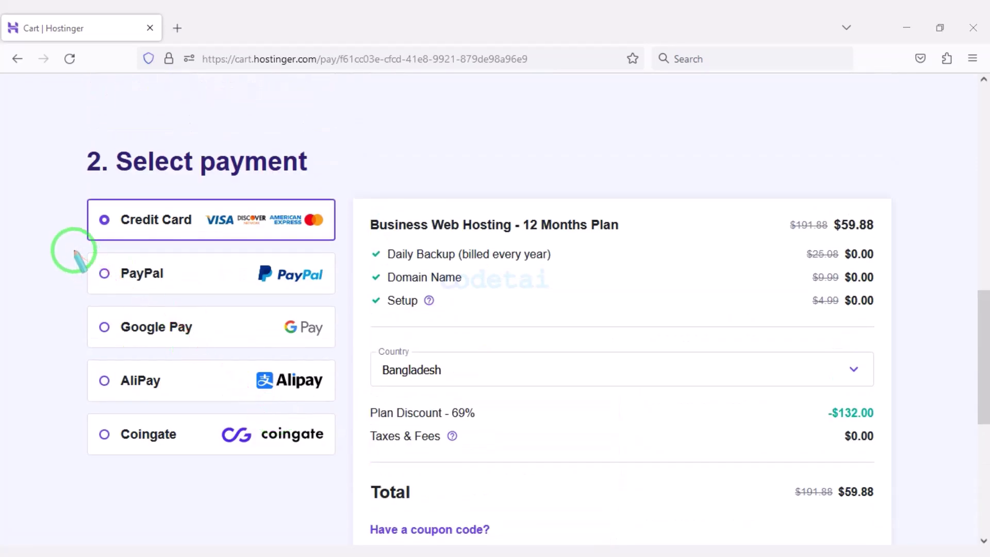
pyautogui.moveTo(74, 251); pyautogui.dragTo(322, 291)
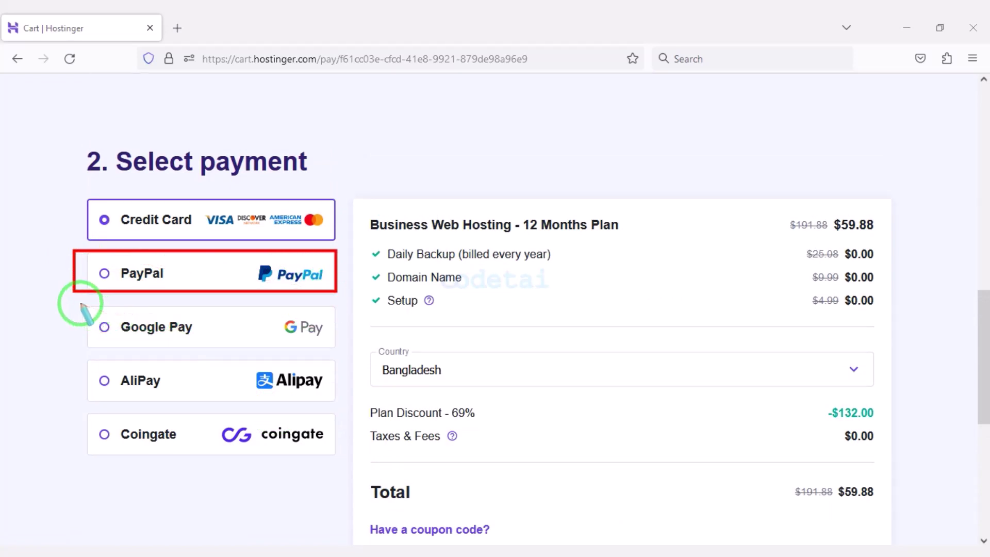
pyautogui.moveTo(81, 303)
pyautogui.mouseDown()
pyautogui.moveTo(243, 347)
pyautogui.moveTo(338, 397)
pyautogui.moveTo(336, 407)
pyautogui.moveTo(331, 398)
pyautogui.moveTo(92, 420)
pyautogui.moveTo(335, 450)
pyautogui.mouseUp()
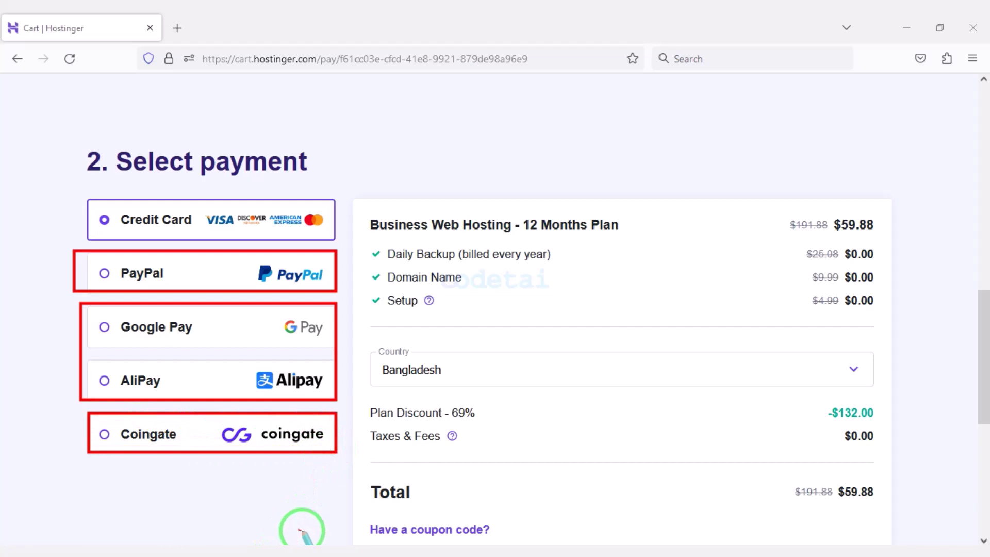
pyautogui.scroll(-4, 665, 422)
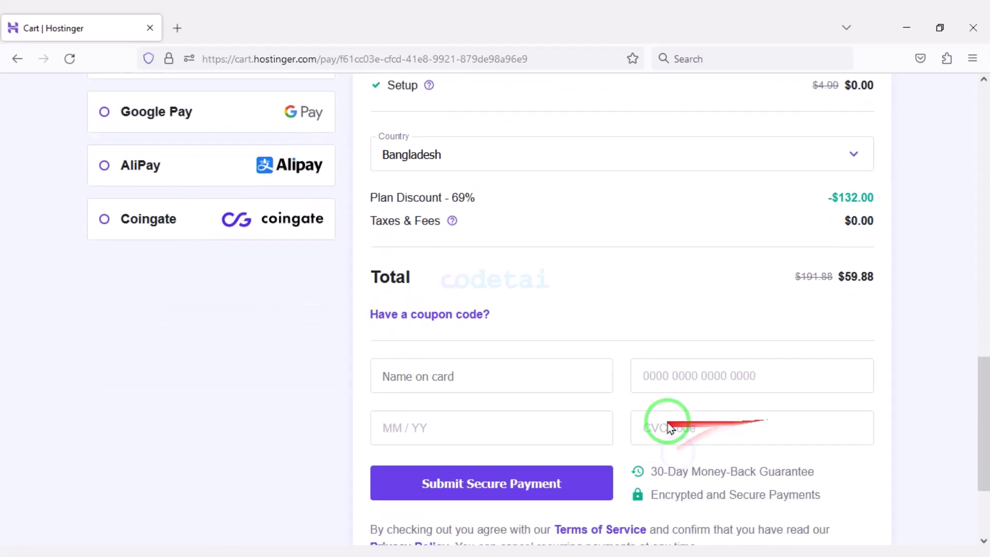
pyautogui.scroll(4, 647, 416)
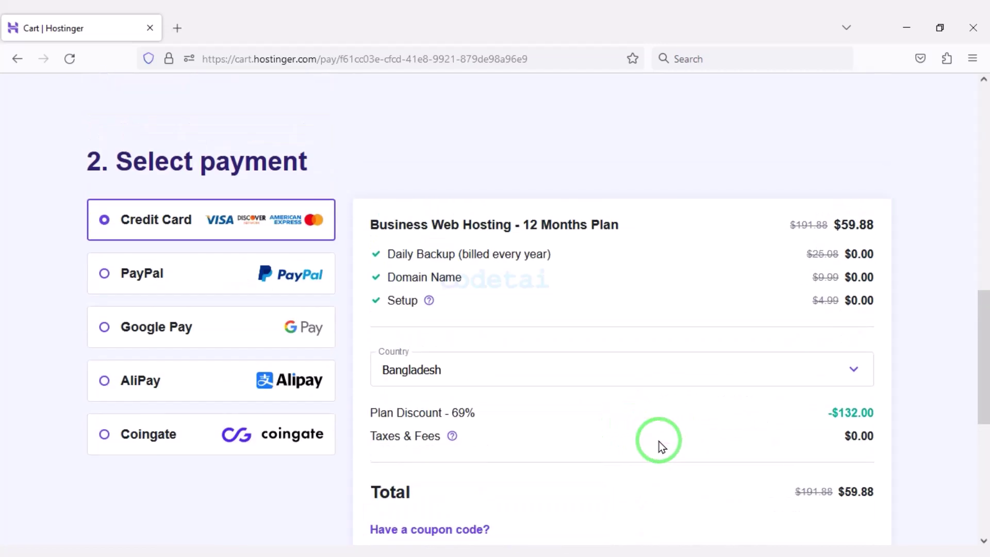
pyautogui.scroll(13, 659, 441)
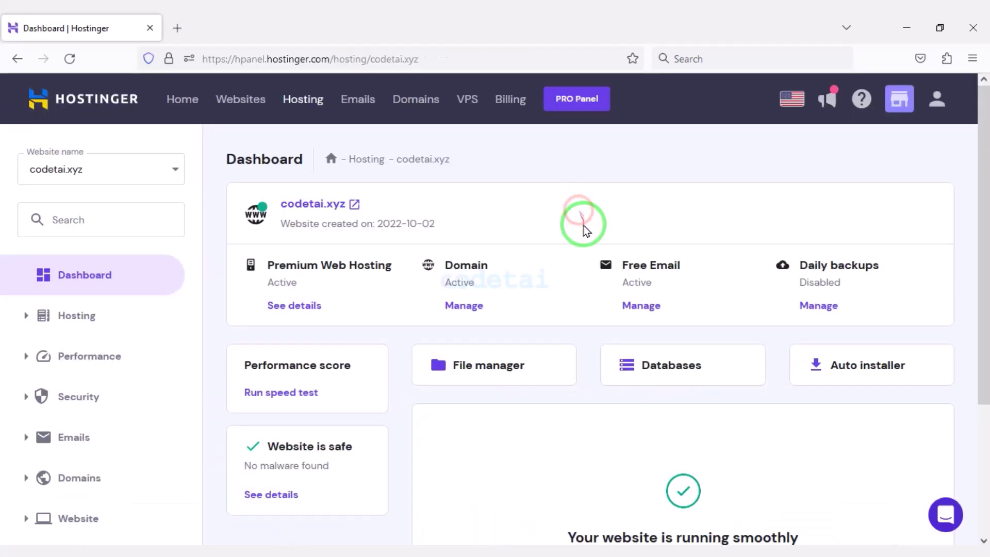
# Open the PHP Configuration page under the hPanel Advanced settings
pyautogui.scroll(-3, 559, 307)
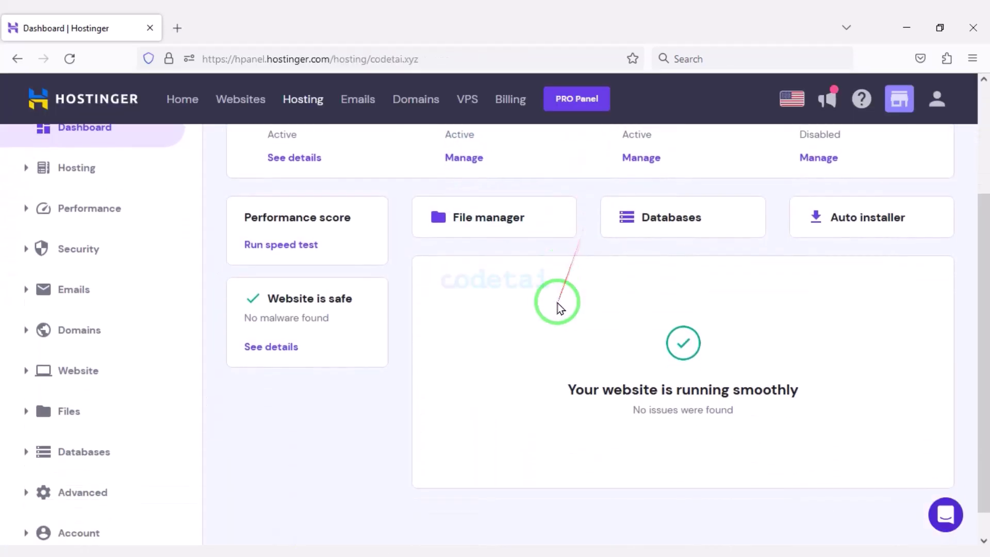
pyautogui.scroll(3, 531, 435)
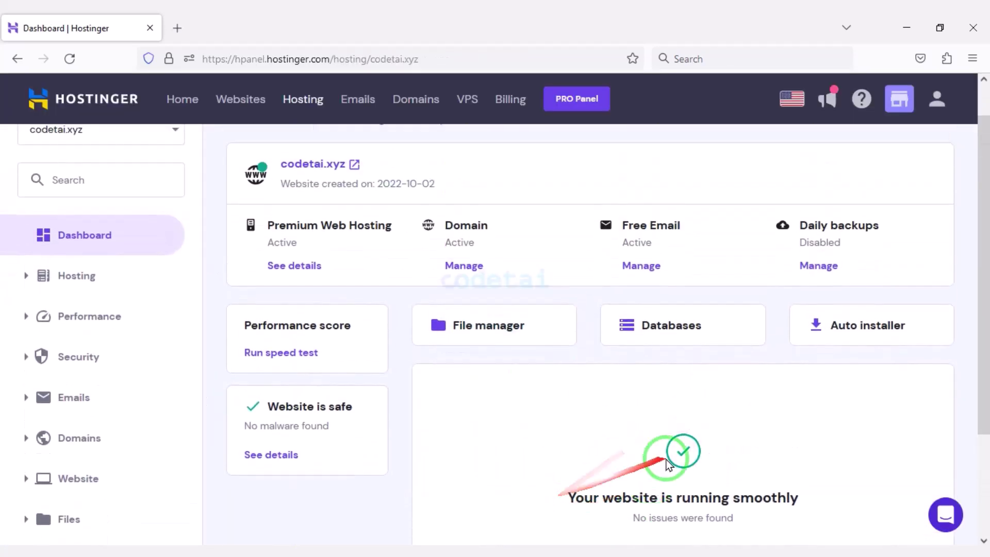
pyautogui.scroll(1, 669, 464)
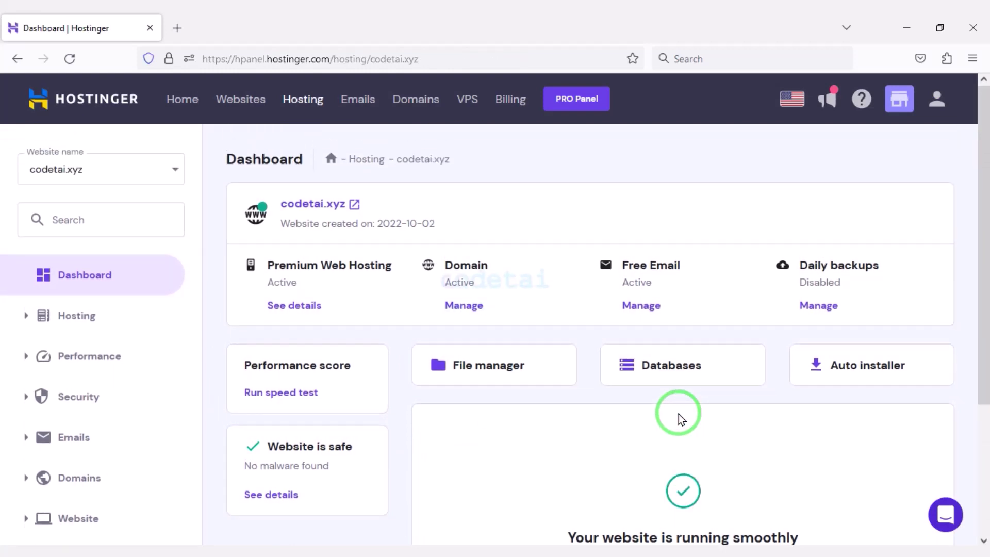
pyautogui.scroll(-4, 115, 502)
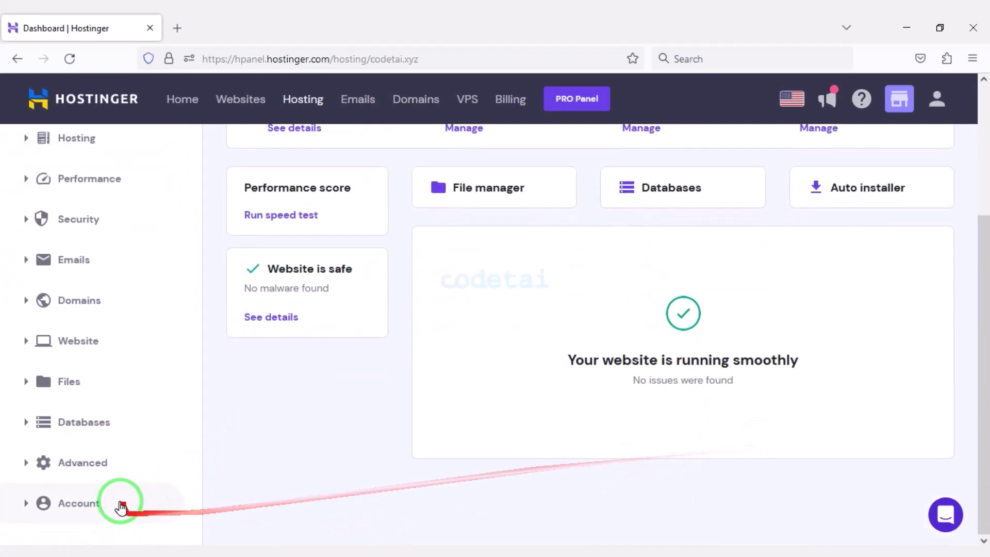
pyautogui.click(104, 463)
pyautogui.scroll(-5, 78, 464)
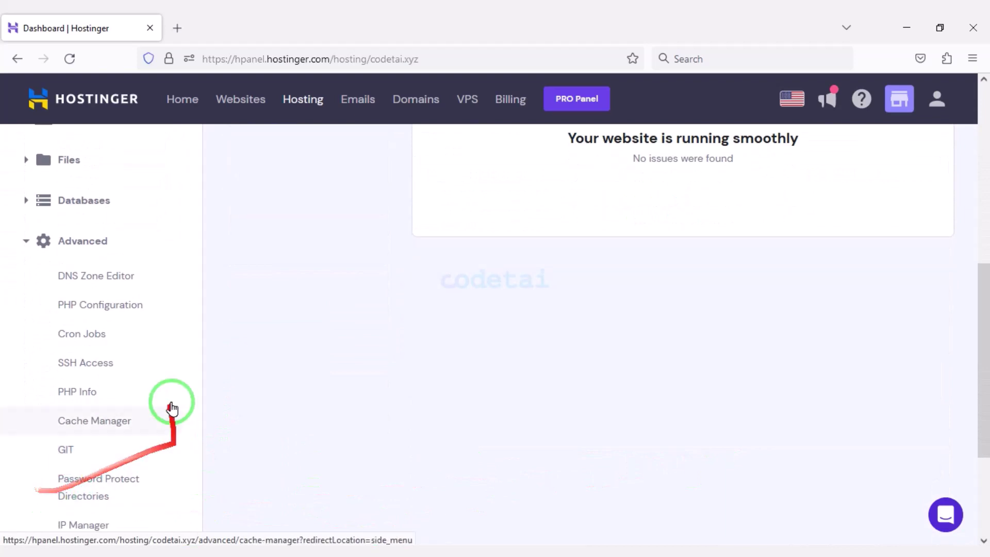
pyautogui.click(126, 315)
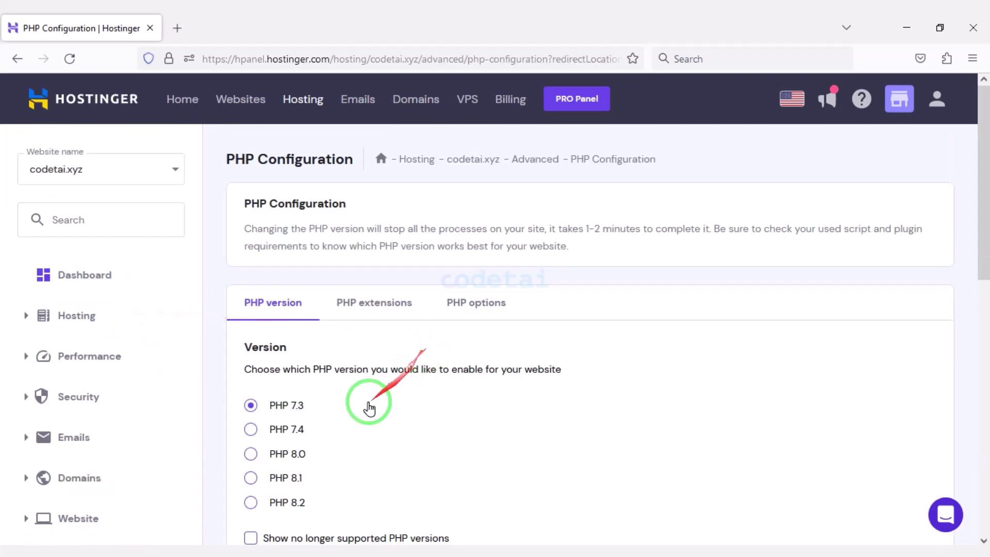
# Select PHP 7.4 in place of 7.3, update and confirm the change
pyautogui.scroll(-2, 369, 408)
pyautogui.click(275, 356)
pyautogui.scroll(-2, 271, 356)
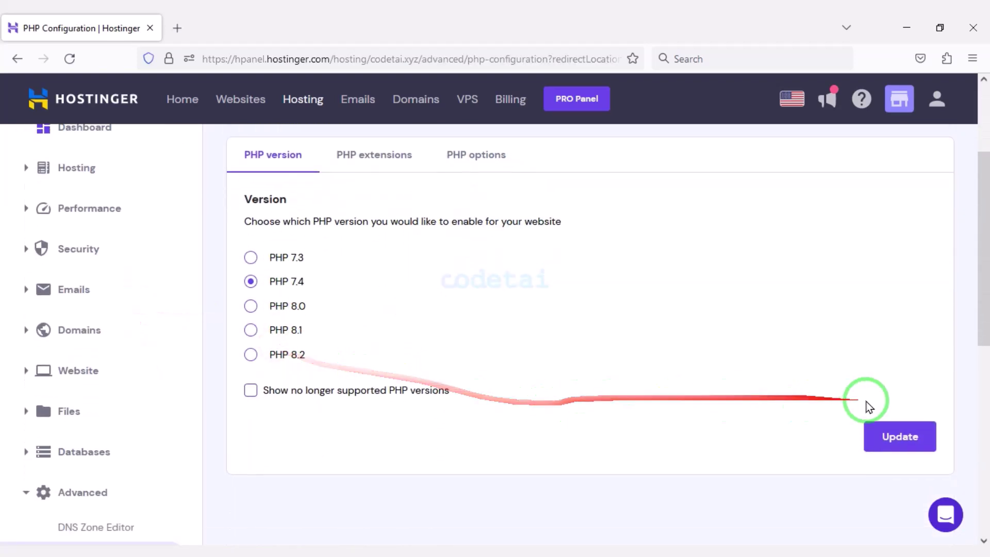
pyautogui.click(908, 435)
pyautogui.click(639, 355)
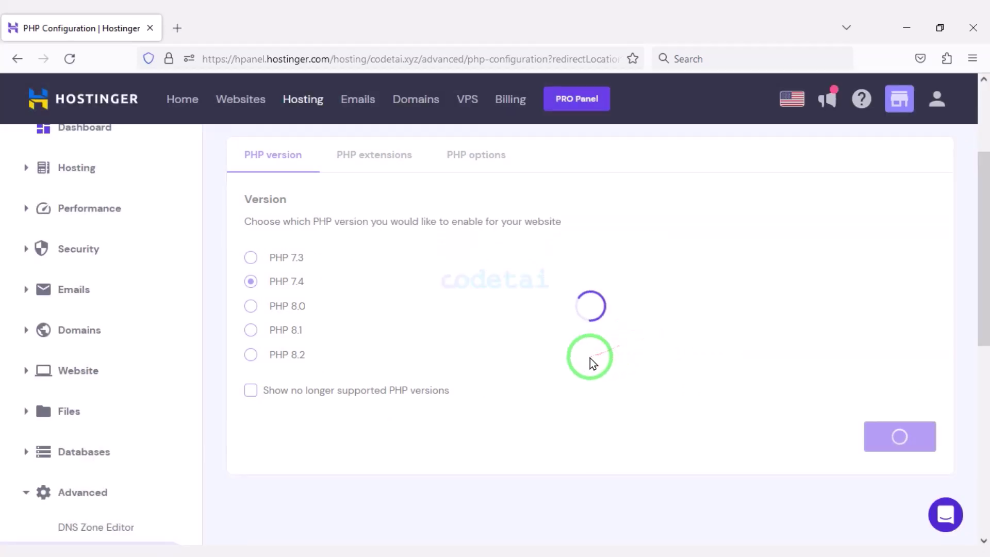
pyautogui.scroll(4, 567, 361)
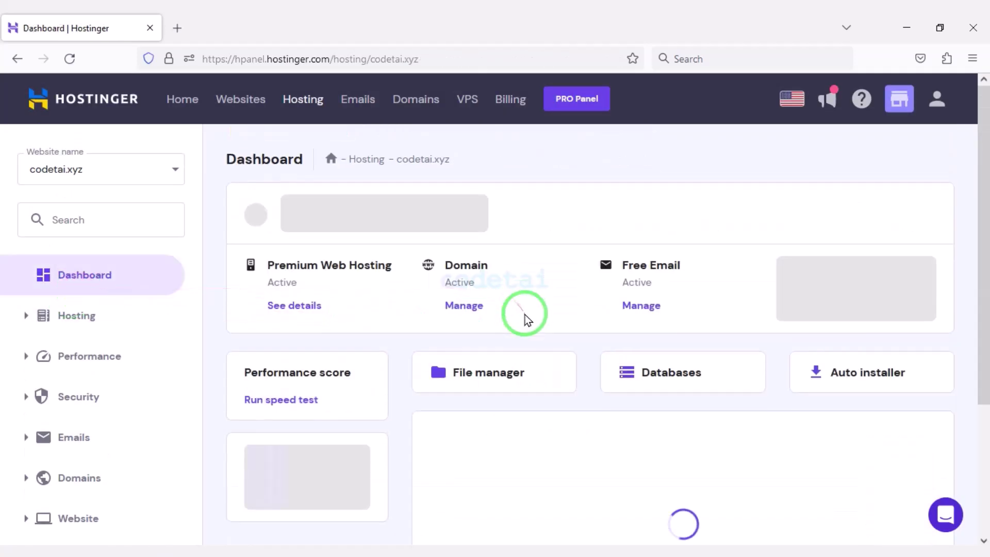
pyautogui.scroll(-2, 526, 317)
pyautogui.click(462, 303)
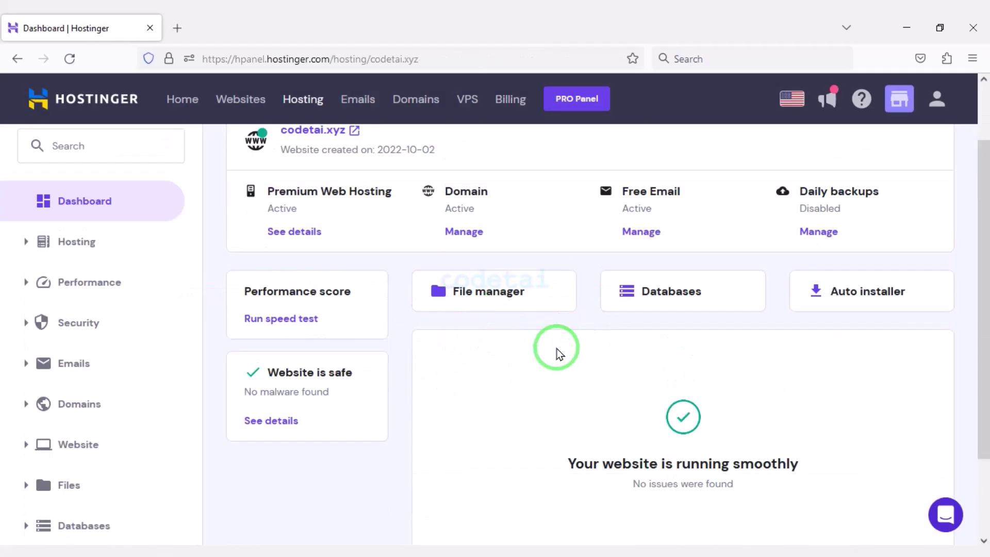
# Load the codetai.xyz files and open its public_html folder, which is empty
pyautogui.click(496, 295)
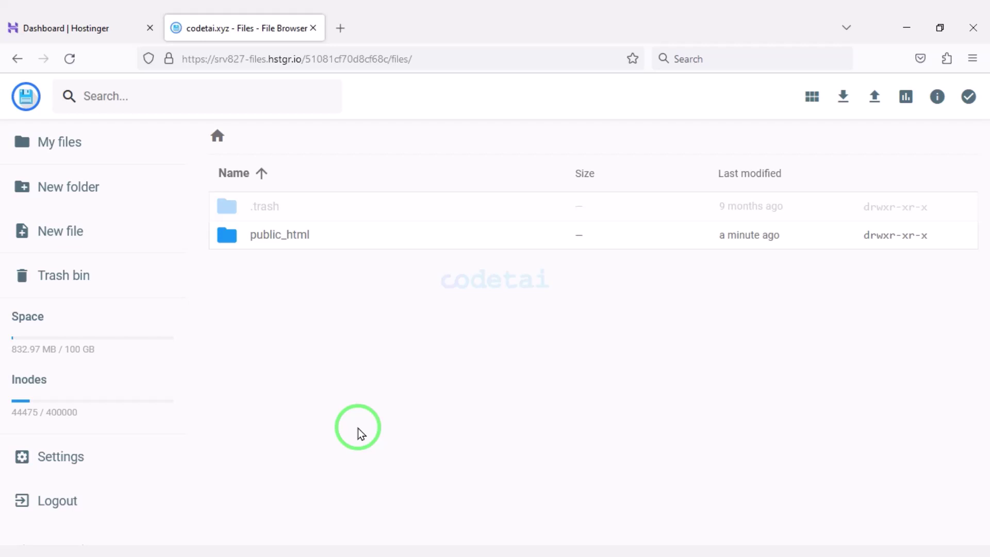
pyautogui.doubleClick(359, 249)
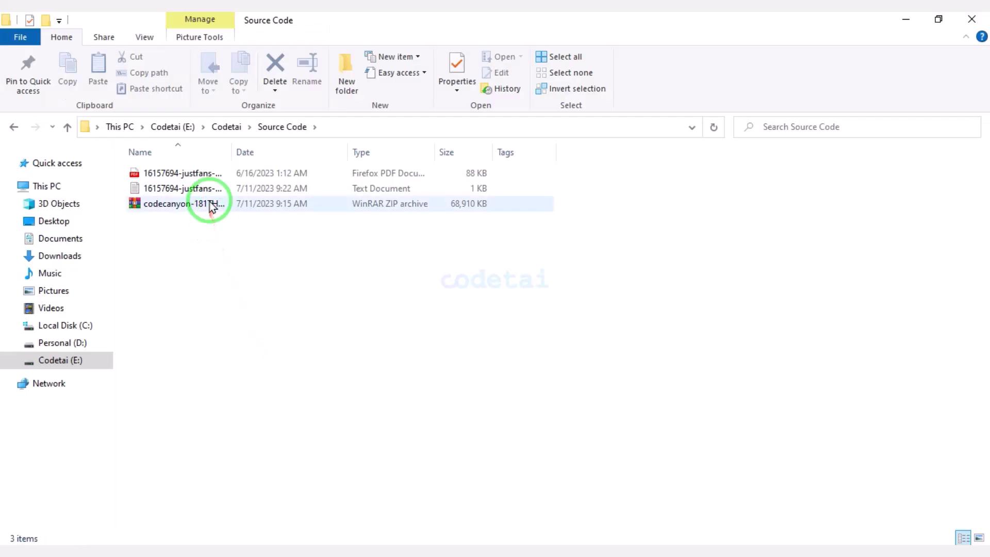
pyautogui.click(209, 203)
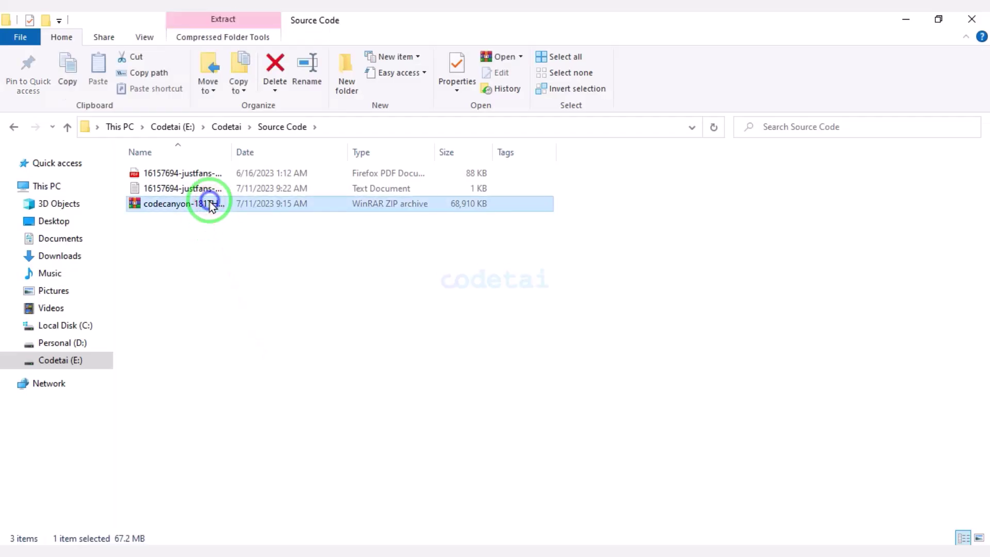
# Extract the CodeCanyon zip to its own folder with WinRAR and open it
pyautogui.rightClick(210, 204)
pyautogui.click(264, 307)
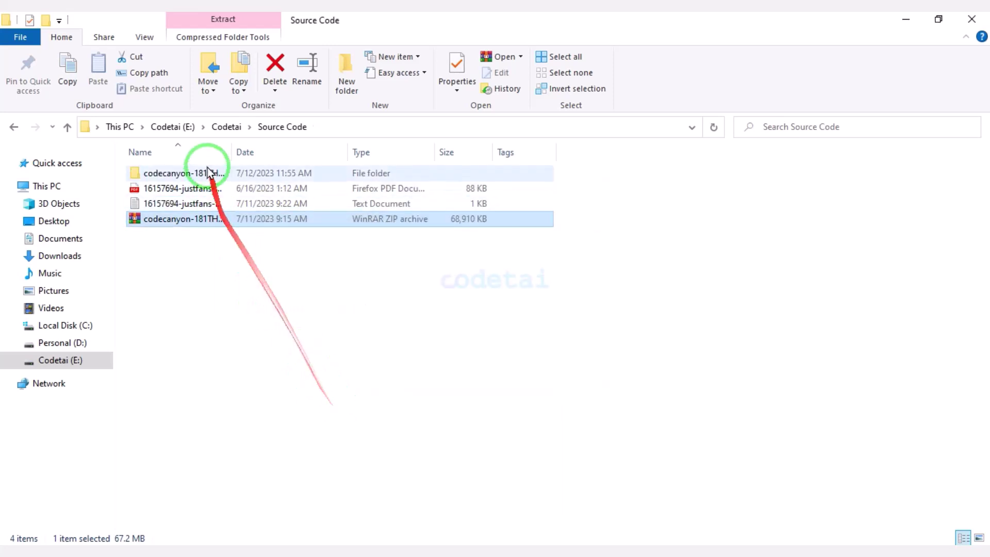
pyautogui.doubleClick(206, 172)
# Compress the Script folder into a ZIP archive named Script.zip
pyautogui.click(216, 204)
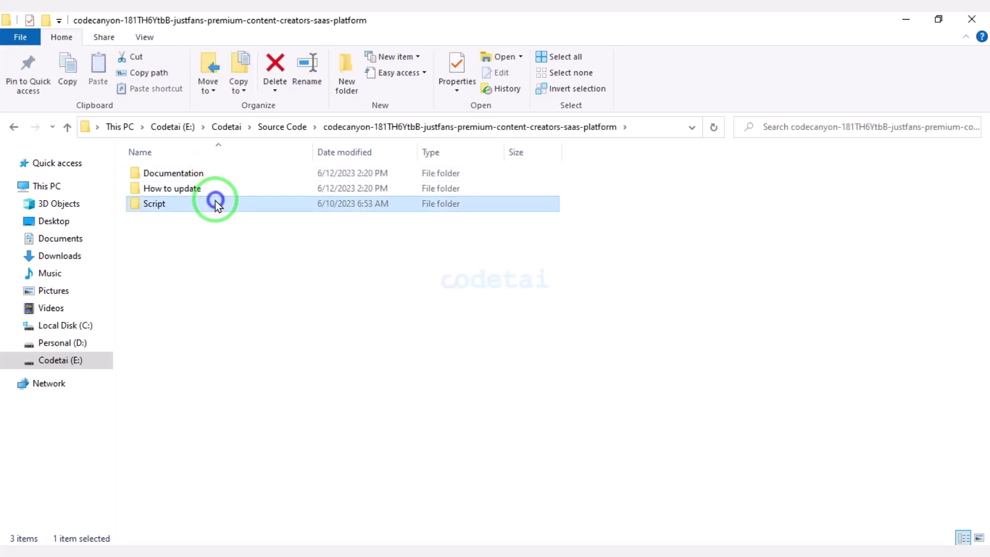
pyautogui.rightClick(216, 205)
pyautogui.click(278, 344)
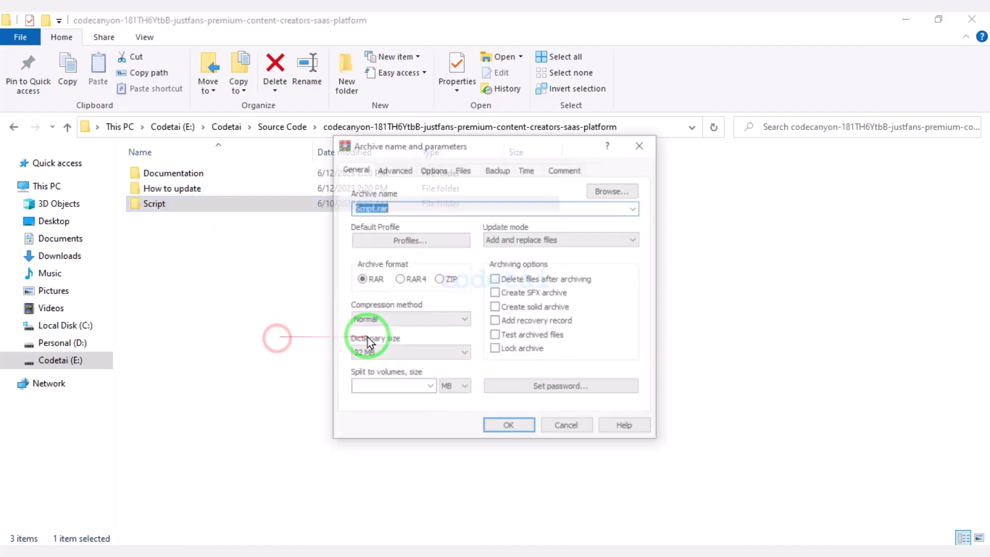
pyautogui.click(510, 428)
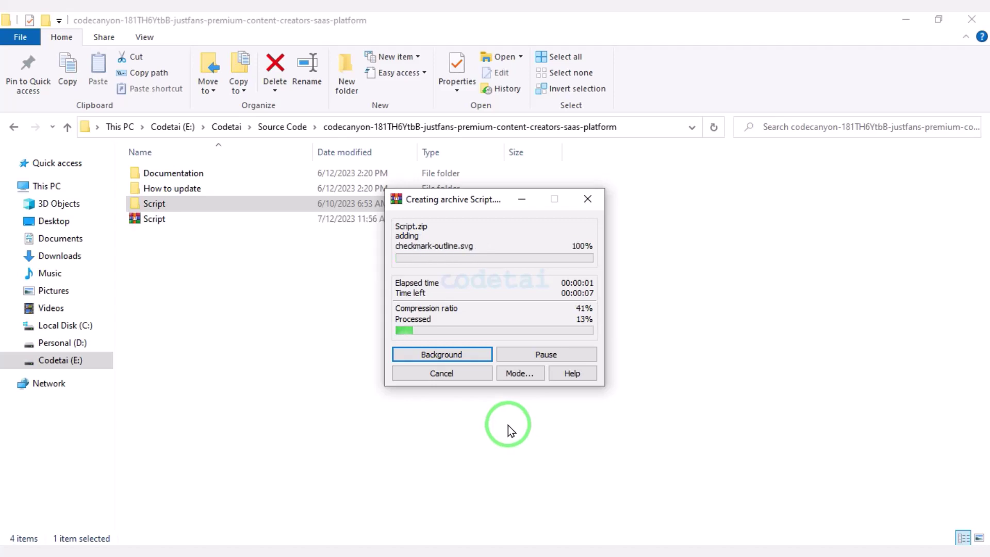
pyautogui.moveTo(312, 217); pyautogui.dragTo(191, 539)
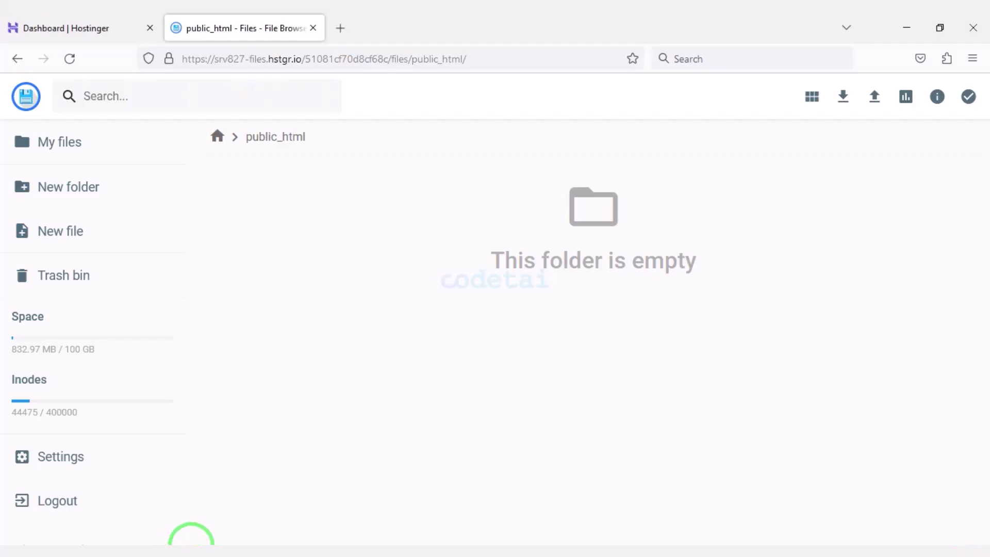
# Upload Script.zip from the CodeCanyon package folder into public_html
pyautogui.click(874, 97)
pyautogui.click(435, 316)
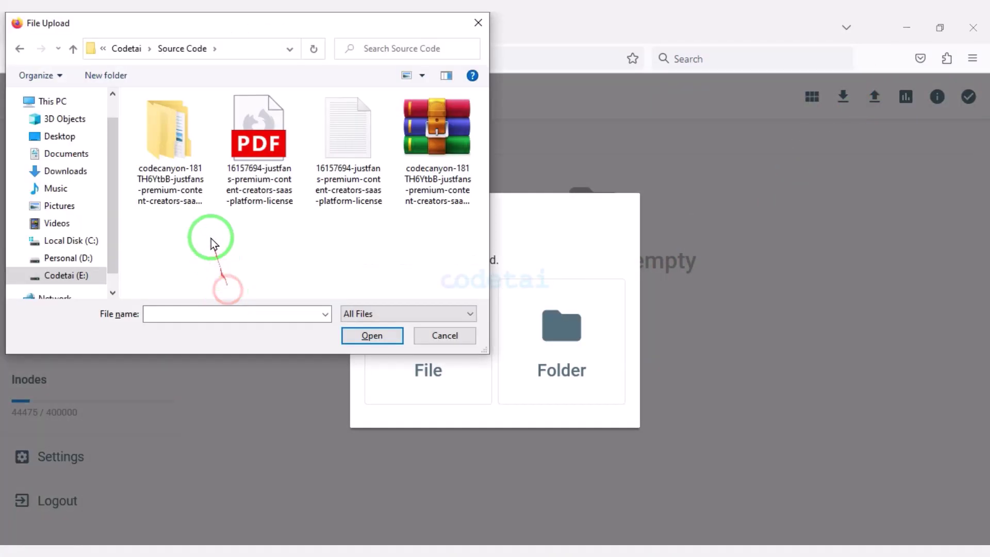
pyautogui.doubleClick(183, 155)
pyautogui.doubleClick(190, 161)
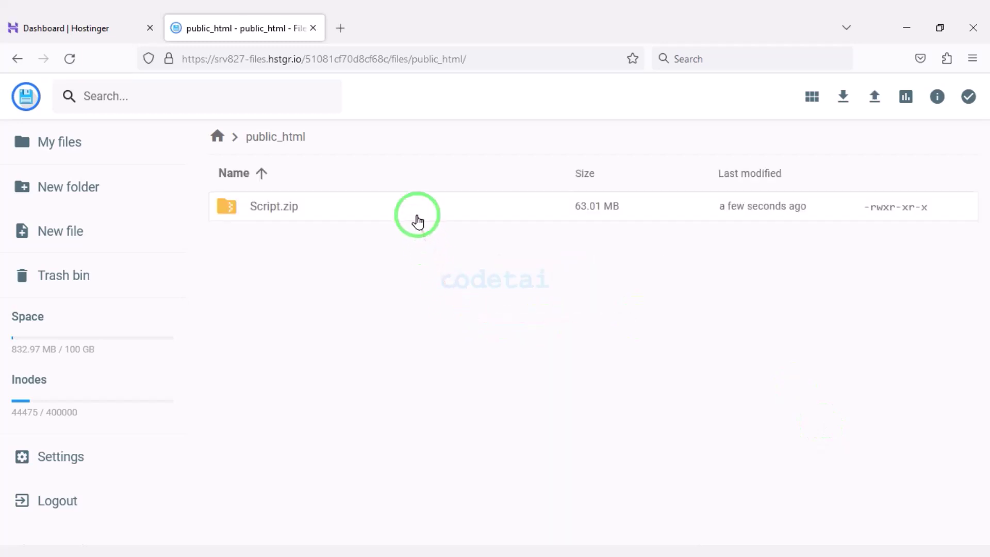
# Extract Script.zip into a folder named MyFolder
pyautogui.click(410, 198)
pyautogui.rightClick(411, 197)
pyautogui.click(473, 390)
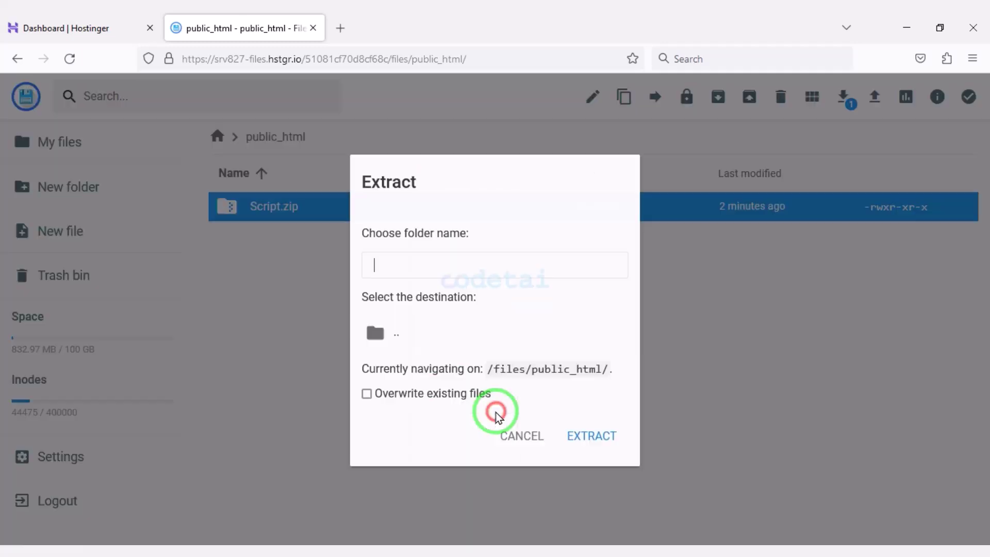
pyautogui.write('MyFolder')
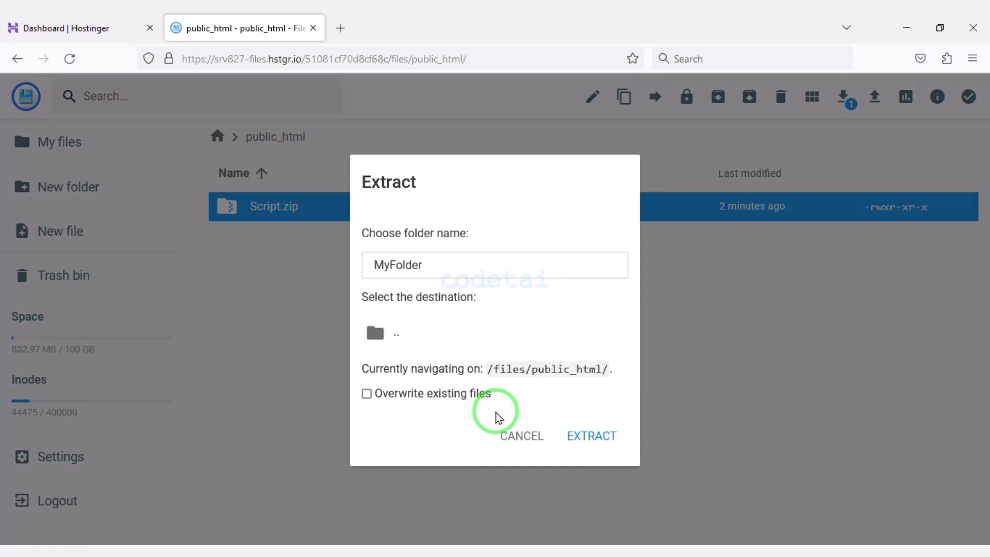
pyautogui.click(576, 435)
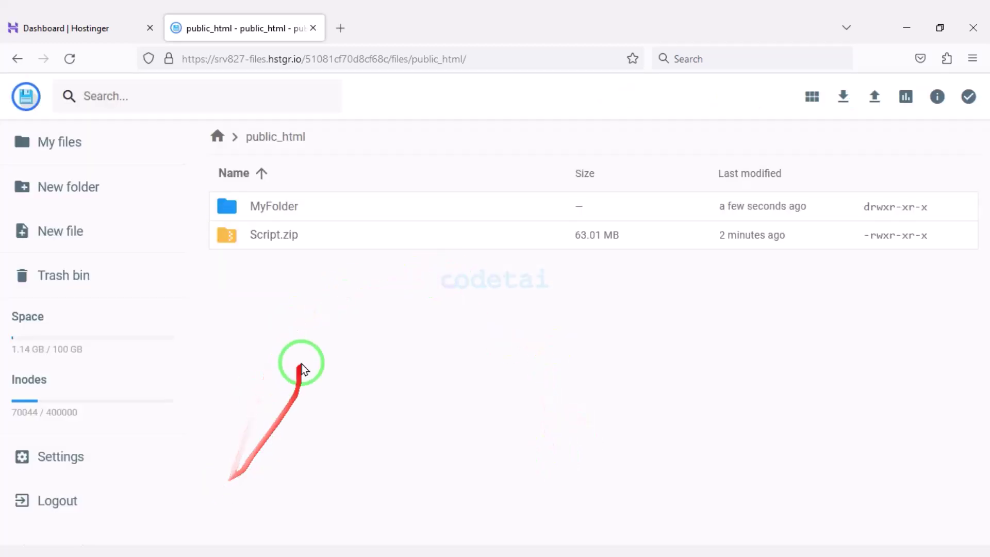
# Delete Script.zip, open MyFolder > Script and select all 28 items
pyautogui.click(312, 239)
pyautogui.click(780, 97)
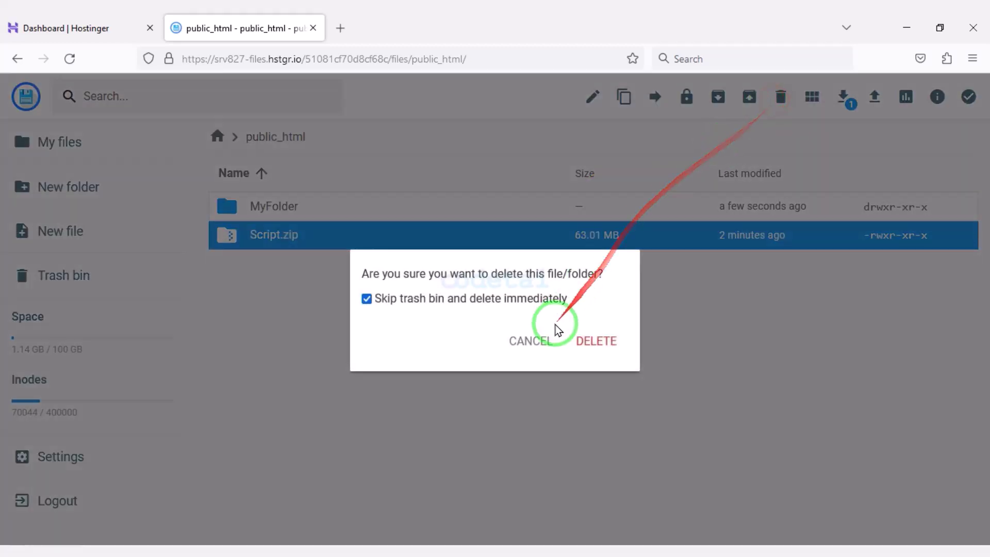
pyautogui.click(582, 338)
pyautogui.doubleClick(509, 206)
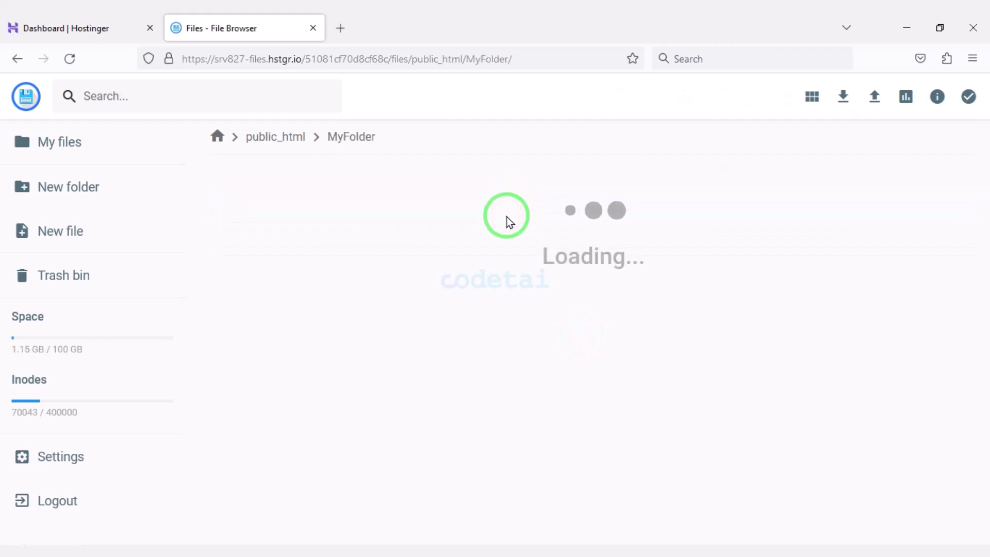
pyautogui.doubleClick(435, 217)
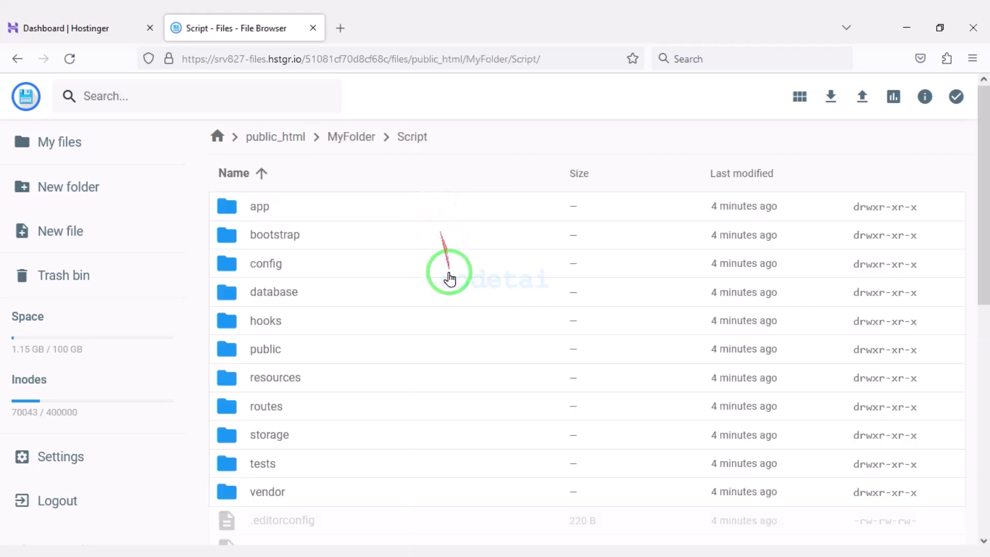
pyautogui.hotkey('ctrl', 'a')
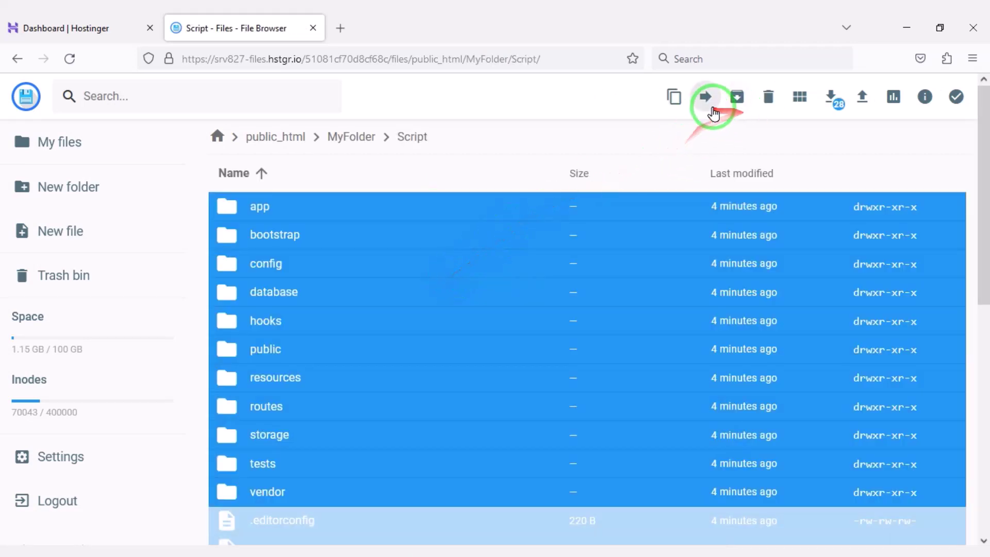
# Move the selected Script files up into public_html
pyautogui.click(706, 98)
pyautogui.doubleClick(494, 200)
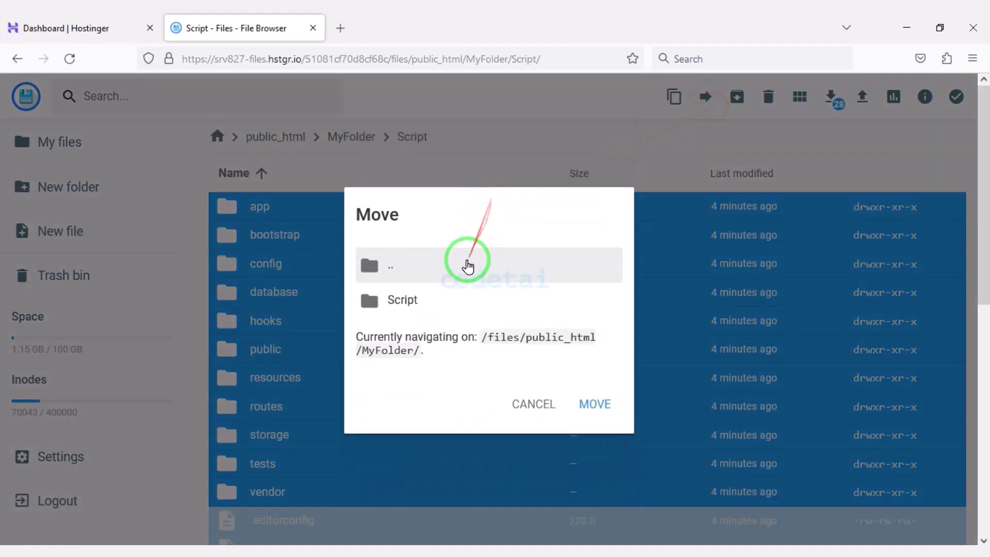
pyautogui.doubleClick(468, 265)
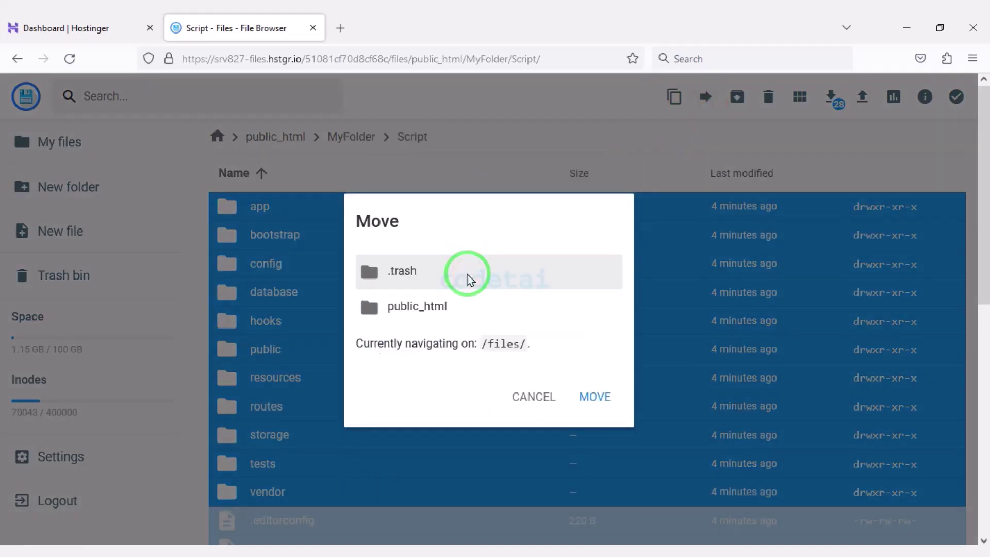
pyautogui.click(464, 308)
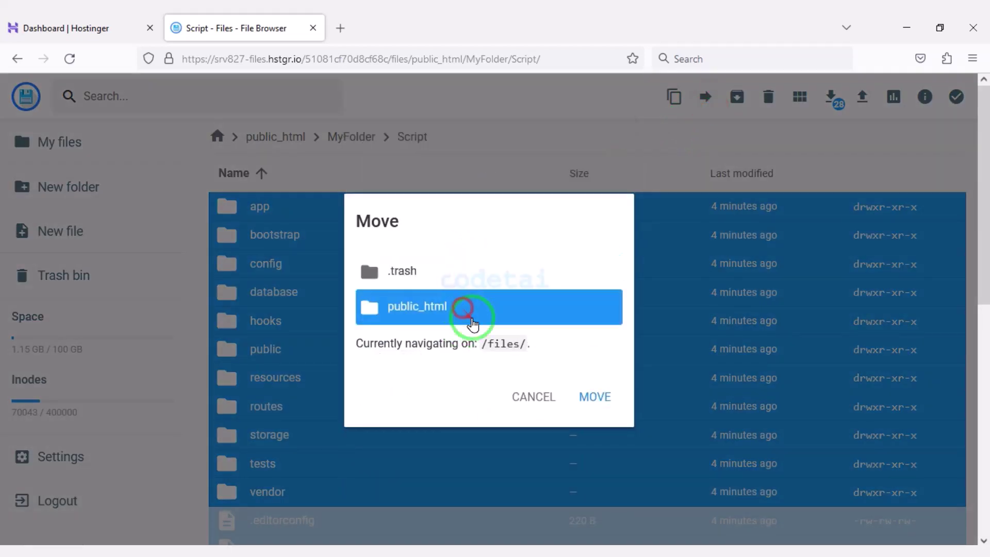
pyautogui.click(583, 397)
# Delete the empty MyFolder and open a new browser tab
pyautogui.click(306, 358)
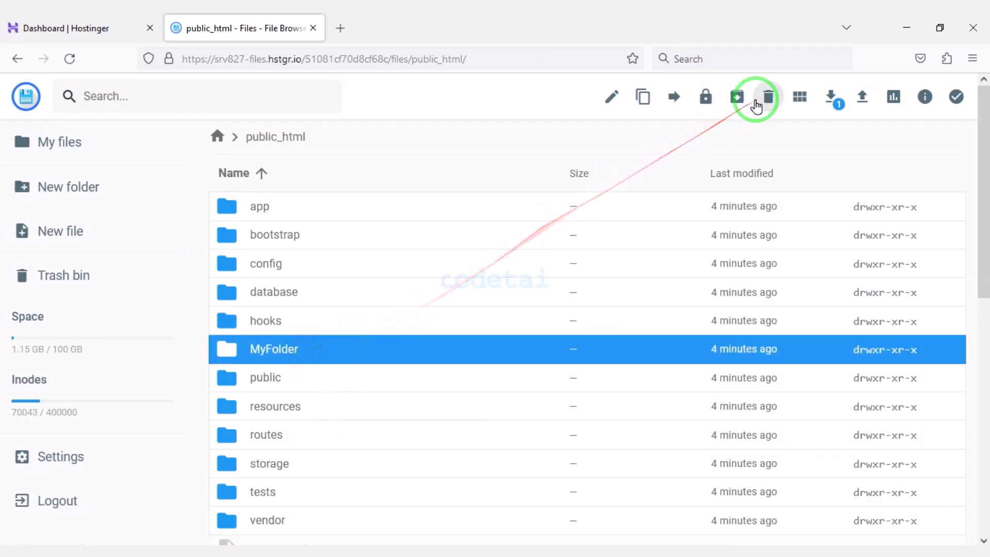
pyautogui.click(756, 99)
pyautogui.click(590, 341)
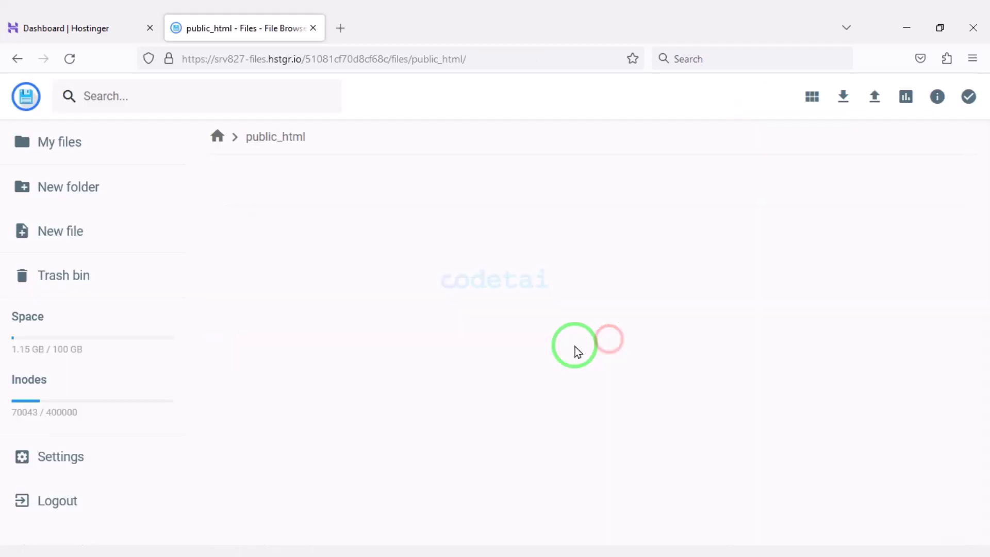
pyautogui.hotkey('ctrl', 't')
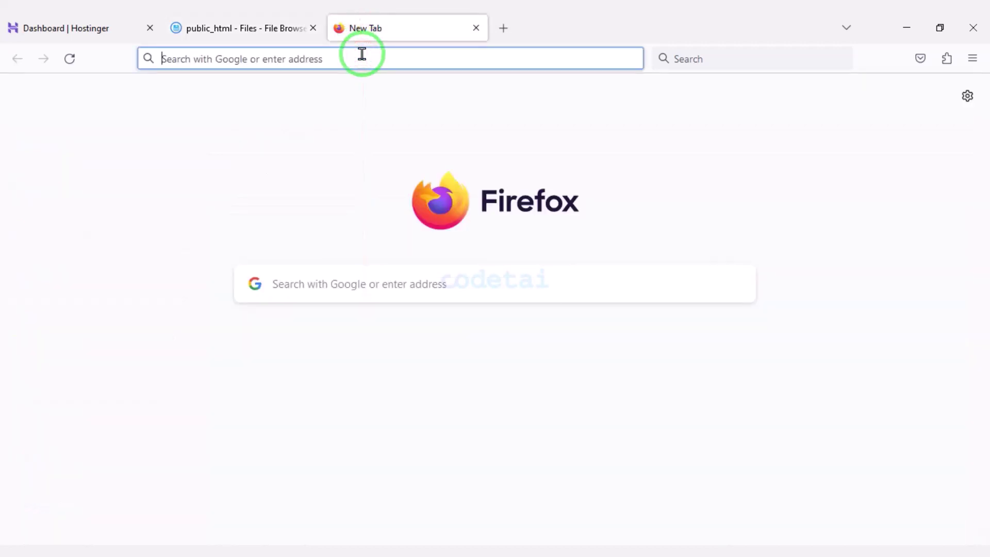
# Load the JustFans installer at codetai.xyz/public/install and continue past the requirements check
pyautogui.write('codetai.xyz/public/install')
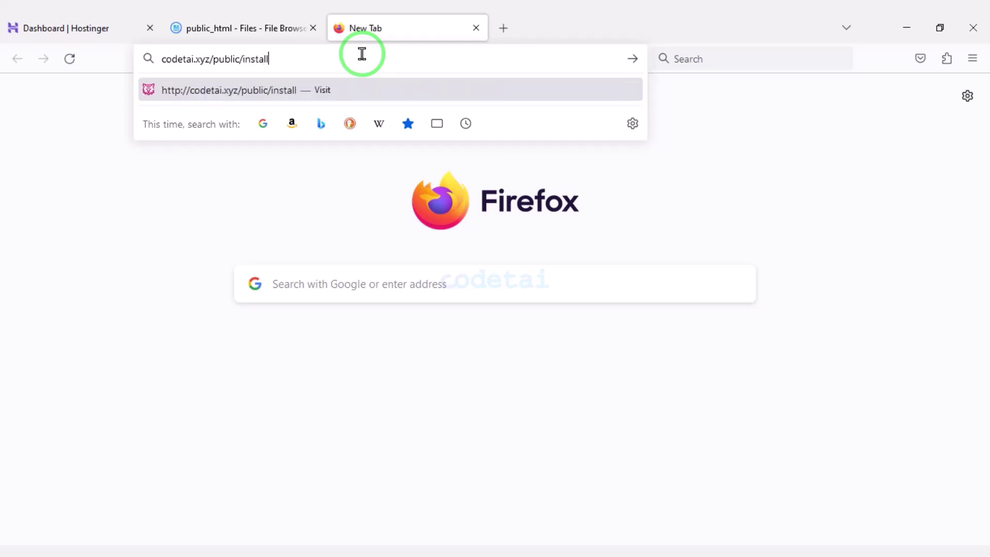
pyautogui.press('Return')
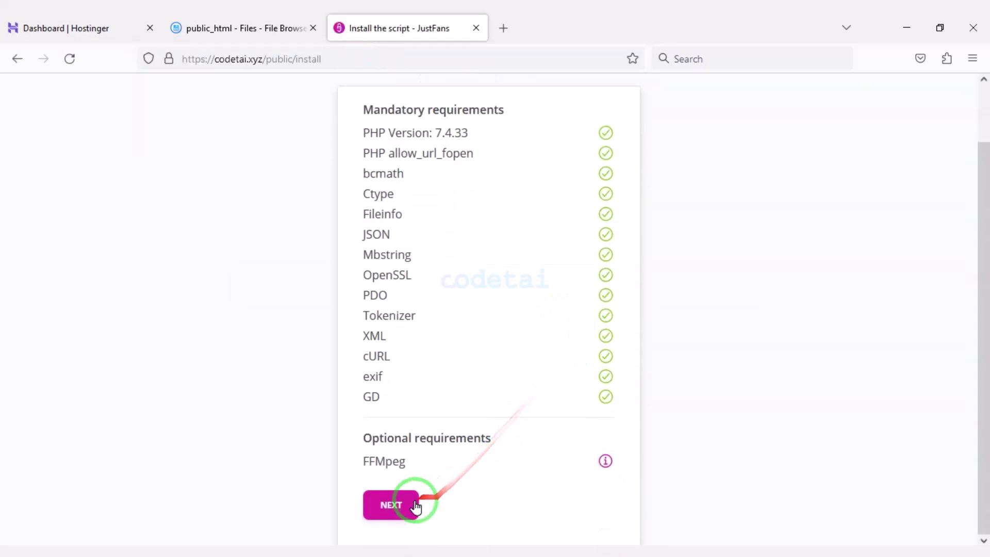
pyautogui.click(401, 508)
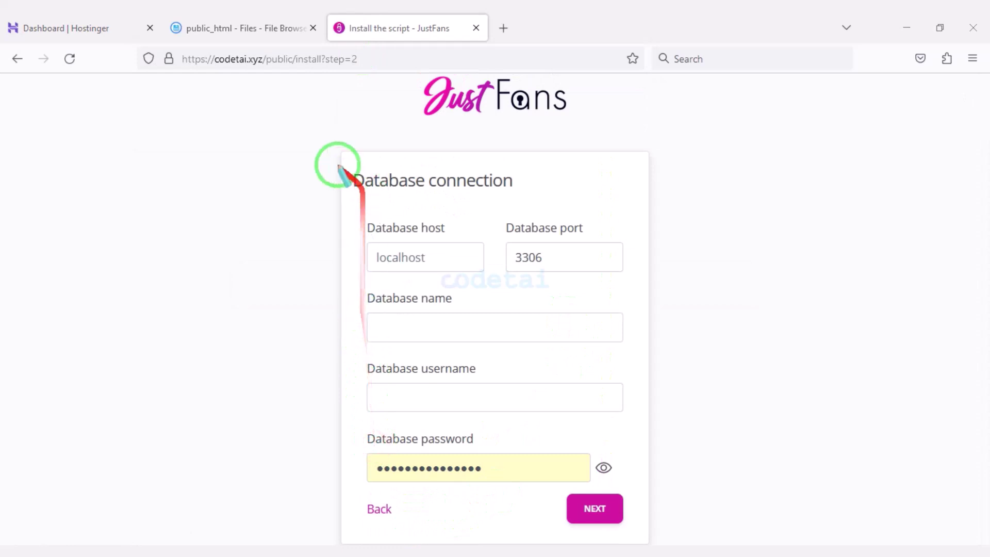
# Switch back to the Hostinger hPanel dashboard
pyautogui.moveTo(334, 146)
pyautogui.mouseDown()
pyautogui.moveTo(404, 194)
pyautogui.moveTo(687, 474)
pyautogui.moveTo(675, 540)
pyautogui.mouseUp()
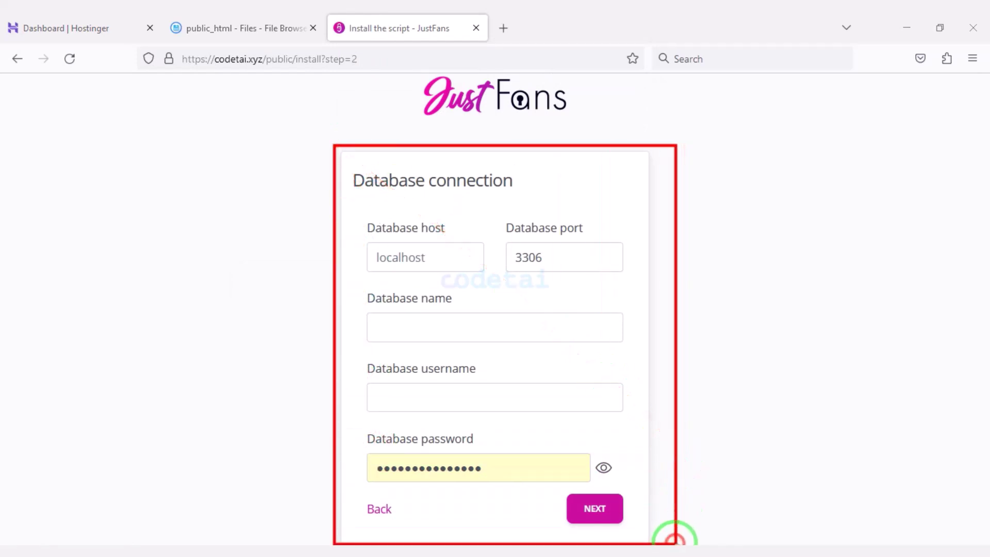
pyautogui.press('Escape')
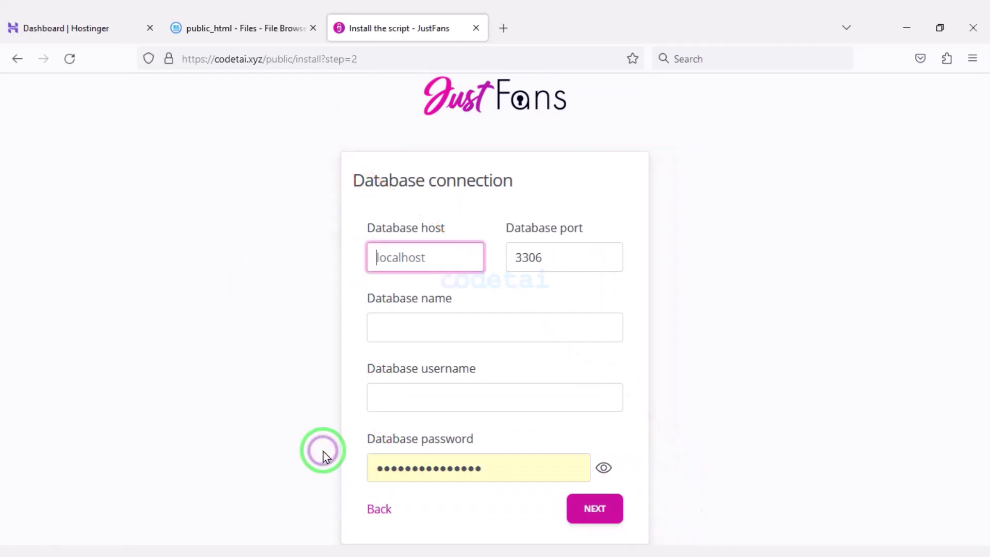
pyautogui.click(13, 28)
# Create MySQL database codetai with user usercodetai and a generated password, copying the password
pyautogui.scroll(-3, 378, 371)
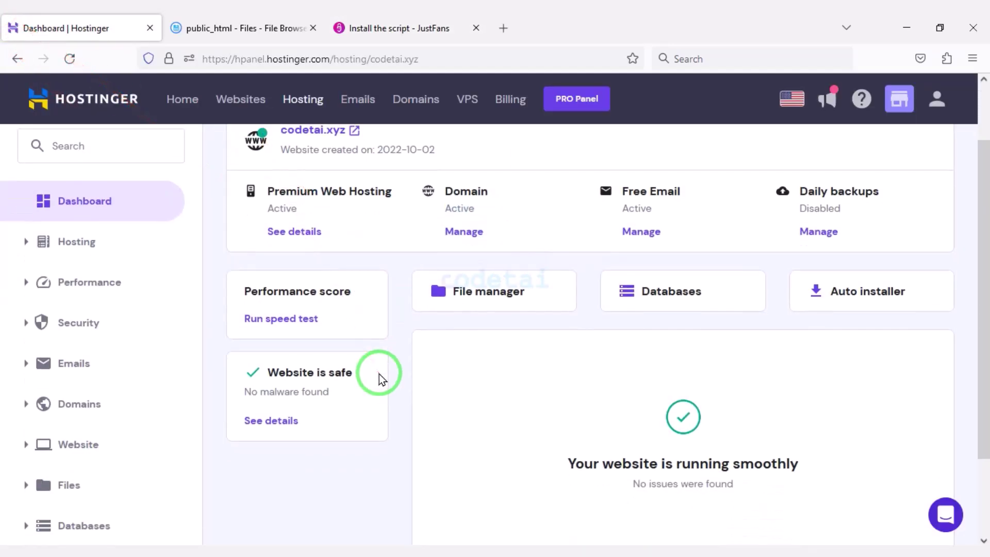
pyautogui.scroll(2, 464, 320)
pyautogui.click(739, 266)
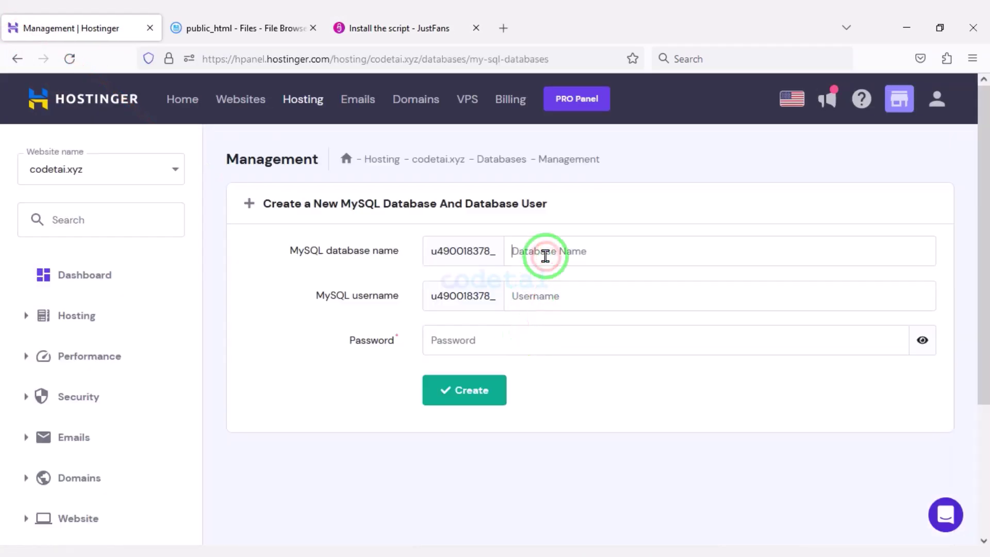
pyautogui.click(556, 304)
pyautogui.write('usercodetai')
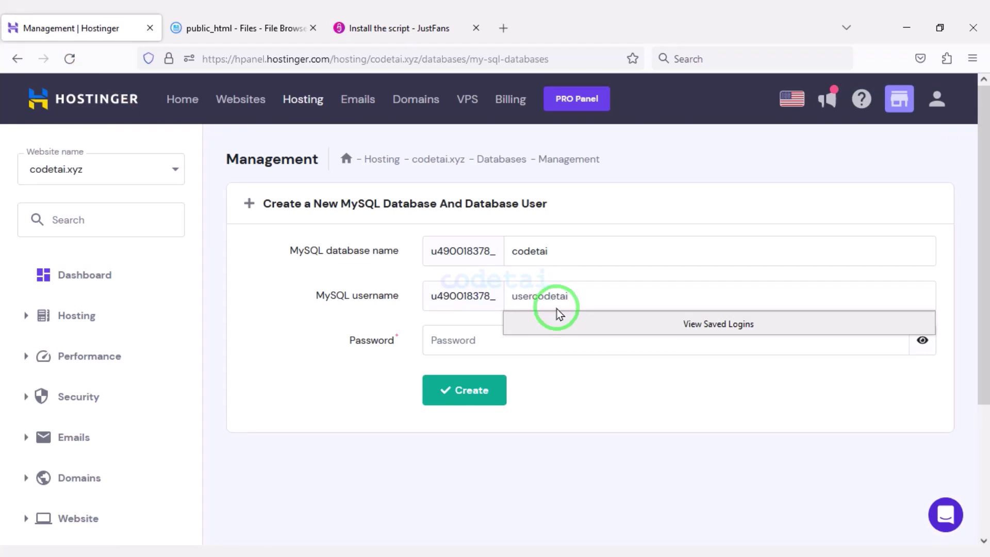
pyautogui.click(871, 341)
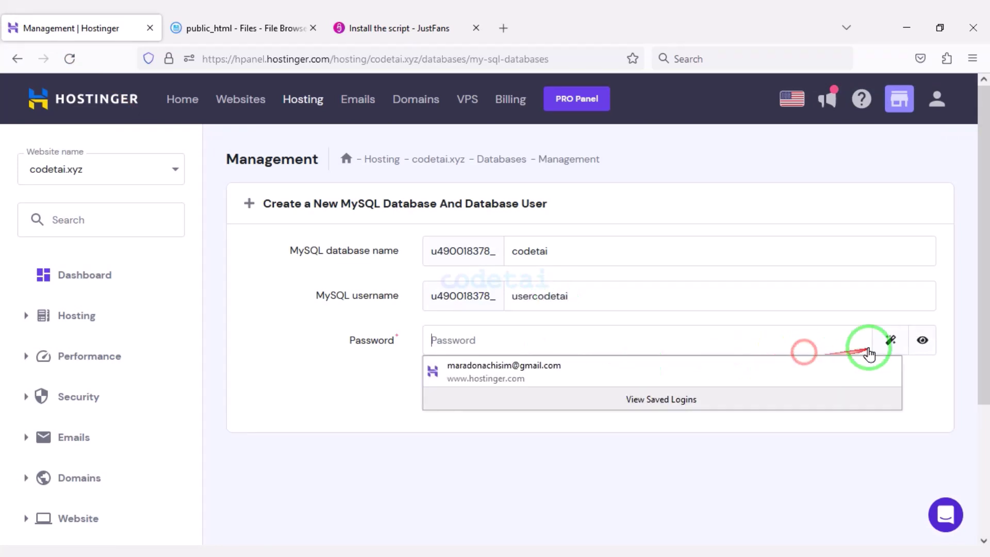
pyautogui.click(888, 340)
pyautogui.moveTo(510, 341); pyautogui.dragTo(446, 342)
pyautogui.rightClick(446, 342)
pyautogui.click(487, 146)
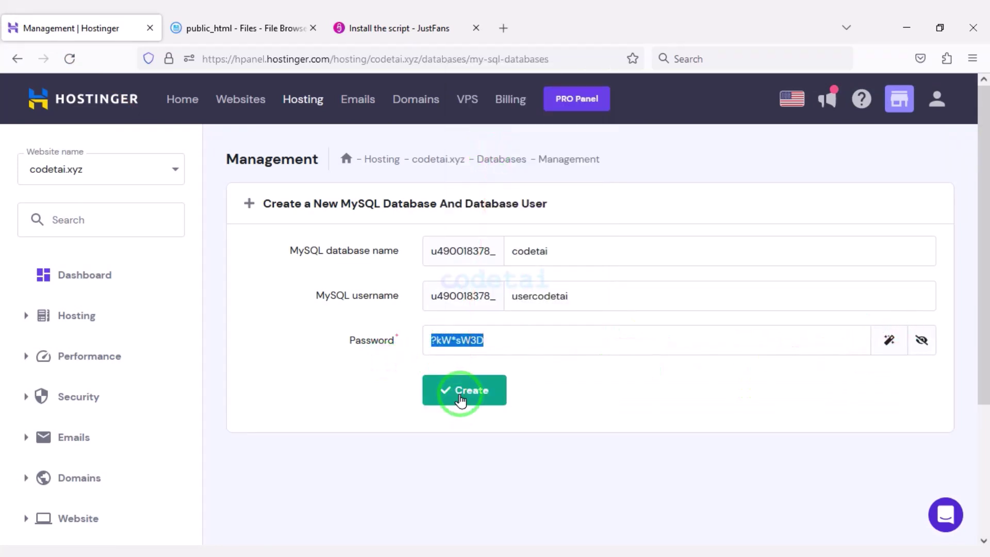
pyautogui.click(453, 390)
# Paste the generated password into the JustFans database password field
pyautogui.click(397, 28)
pyautogui.moveTo(577, 469); pyautogui.dragTo(303, 490)
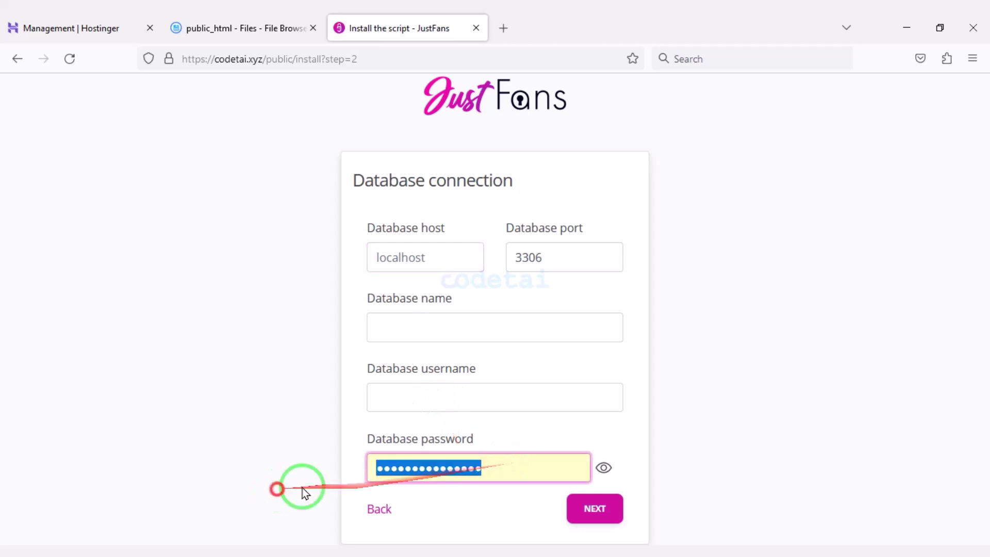
pyautogui.rightClick(428, 469)
pyautogui.click(460, 345)
pyautogui.click(242, 27)
# Copy the new database name from Hostinger into the installer's Database name field
pyautogui.click(67, 27)
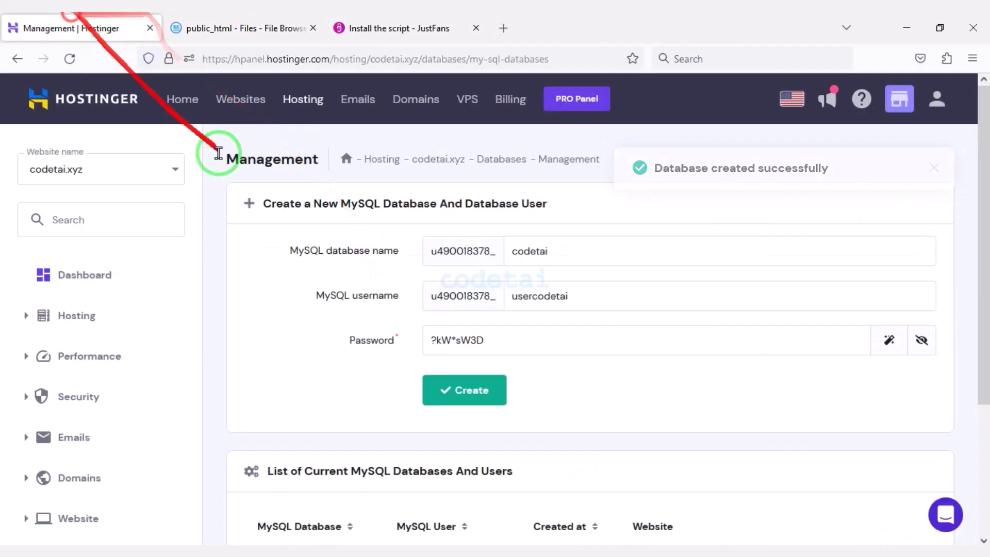
pyautogui.scroll(-3, 347, 386)
pyautogui.doubleClick(347, 390)
pyautogui.rightClick(276, 390)
pyautogui.click(284, 211)
pyautogui.click(364, 26)
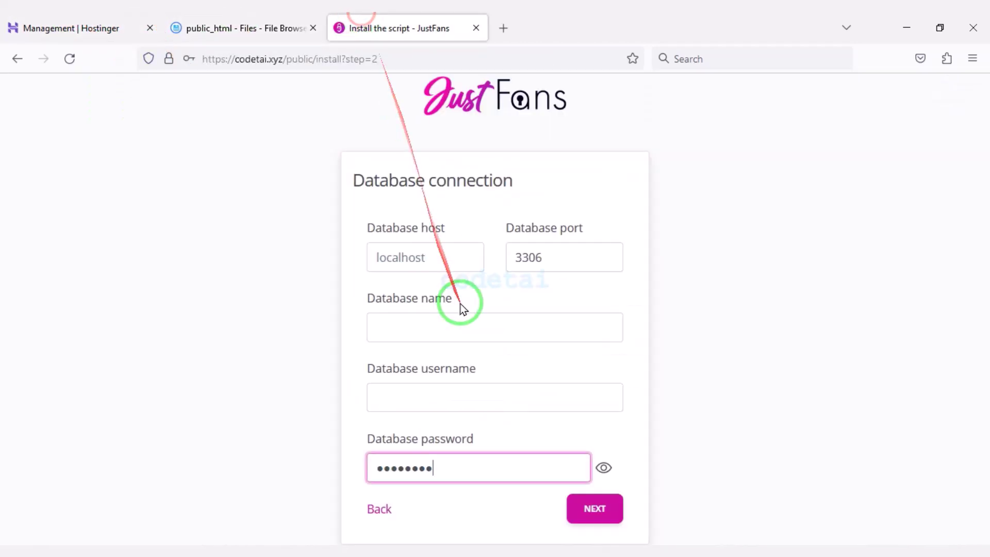
pyautogui.rightClick(431, 321)
pyautogui.click(462, 188)
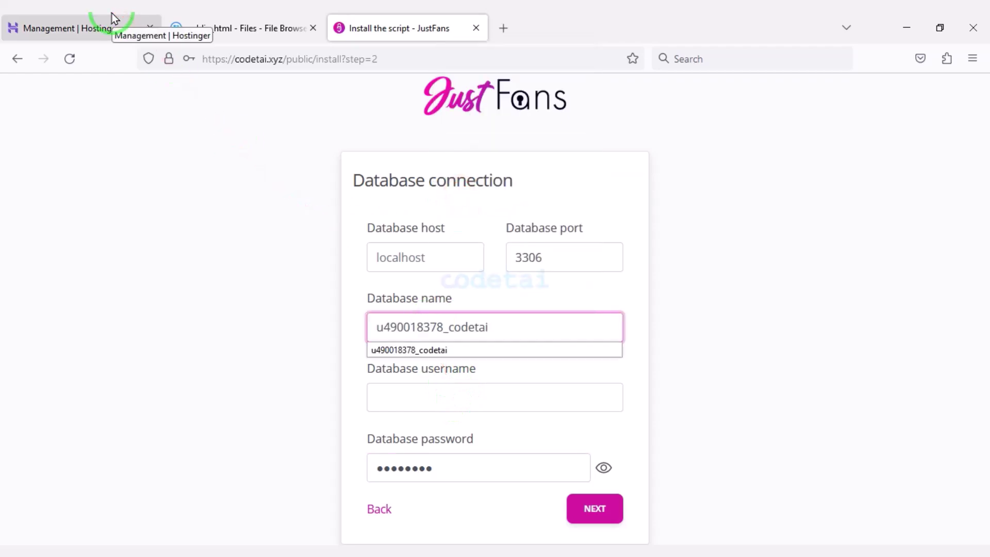
# Copy the MySQL user name from Hostinger into the installer's database username field
pyautogui.click(122, 26)
pyautogui.doubleClick(411, 394)
pyautogui.rightClick(420, 385)
pyautogui.click(439, 215)
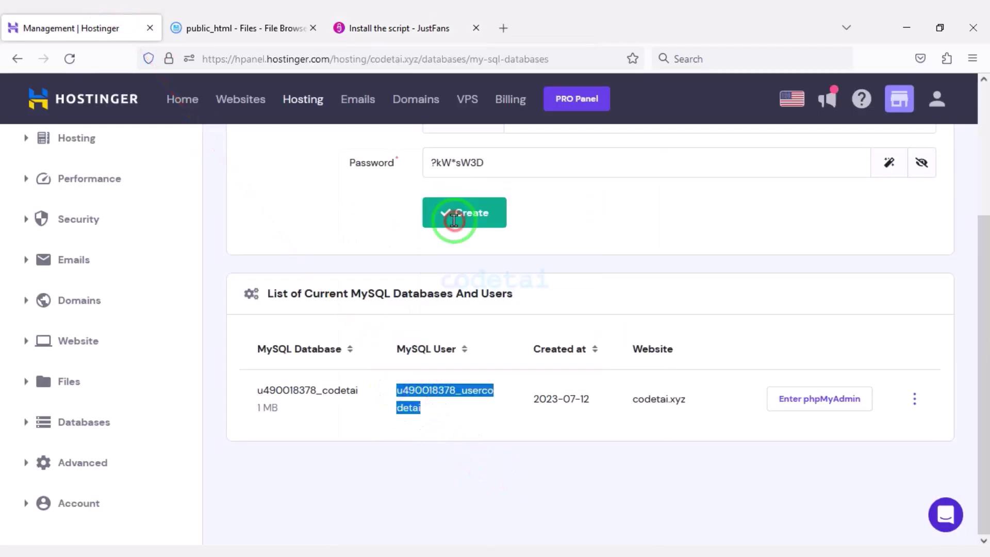
pyautogui.click(407, 28)
pyautogui.rightClick(468, 400)
pyautogui.click(487, 276)
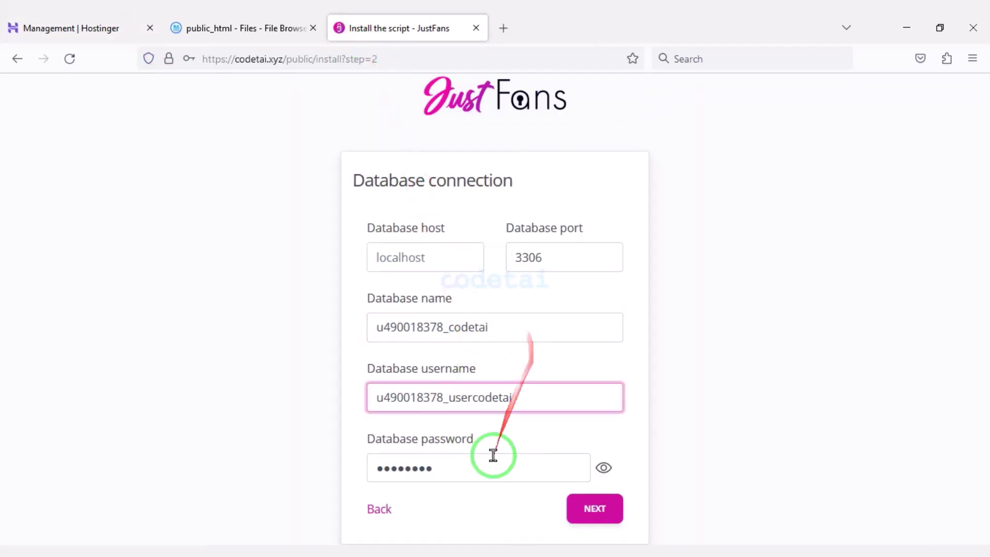
# Set the database host to localhost and submit the database connection step
pyautogui.click(593, 509)
pyautogui.click(411, 234)
pyautogui.write('localhost')
pyautogui.click(431, 249)
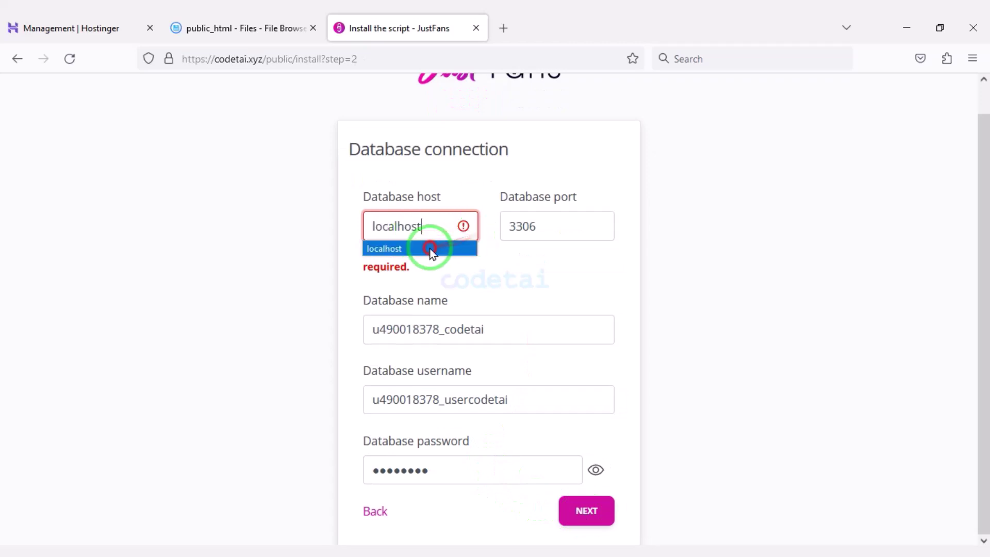
pyautogui.click(593, 511)
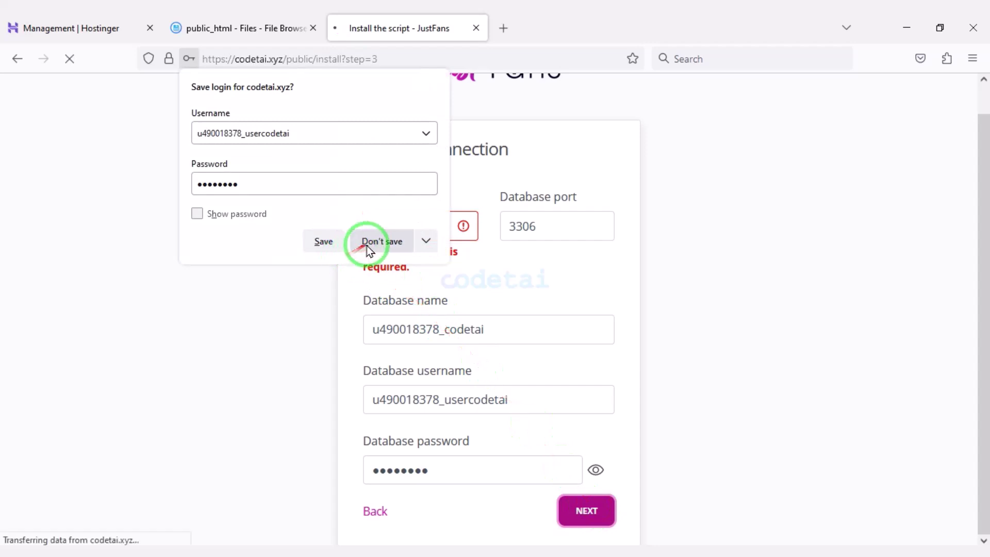
pyautogui.click(366, 246)
# Enter site name Codetai, the admin e-mail address and the admin password
pyautogui.write('Codetai')
pyautogui.scroll(-2, 462, 237)
pyautogui.click(446, 334)
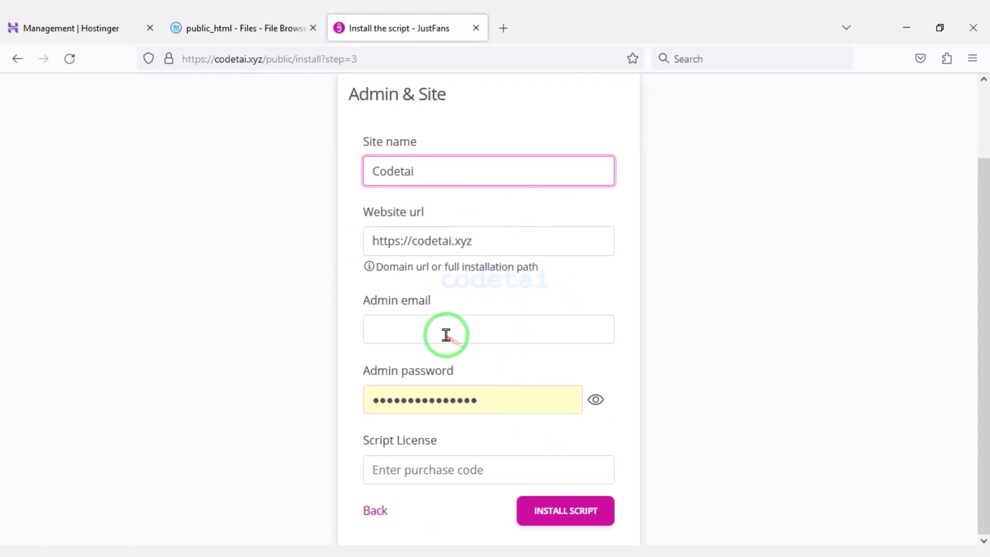
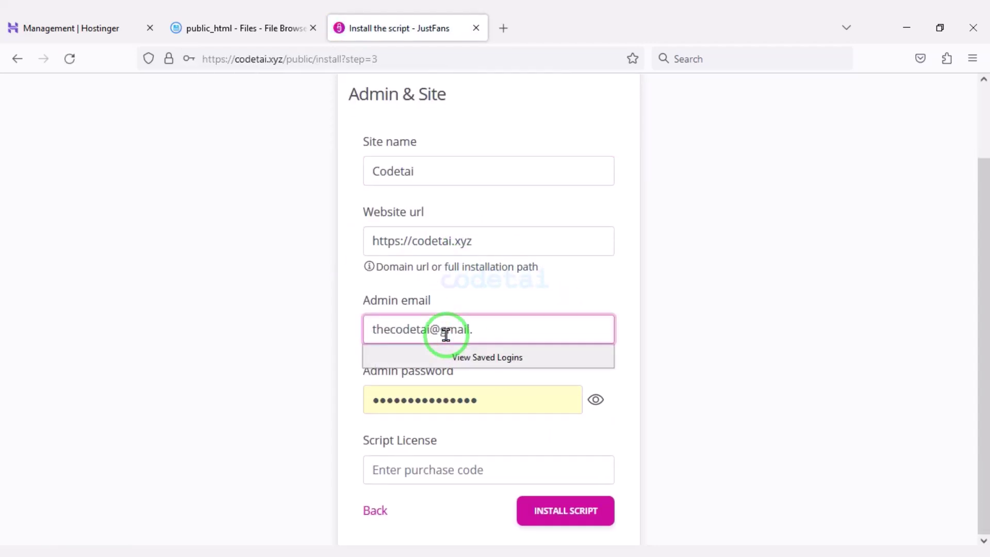
pyautogui.press('Tab')
pyautogui.write('*********')
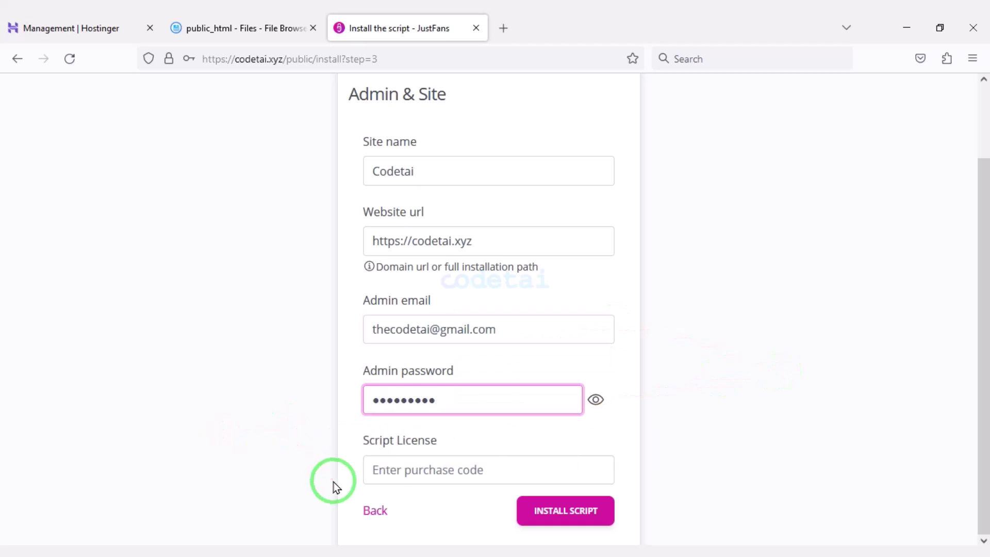
pyautogui.moveTo(342, 425)
pyautogui.mouseDown()
pyautogui.moveTo(516, 499)
pyautogui.moveTo(625, 499)
pyautogui.mouseUp()
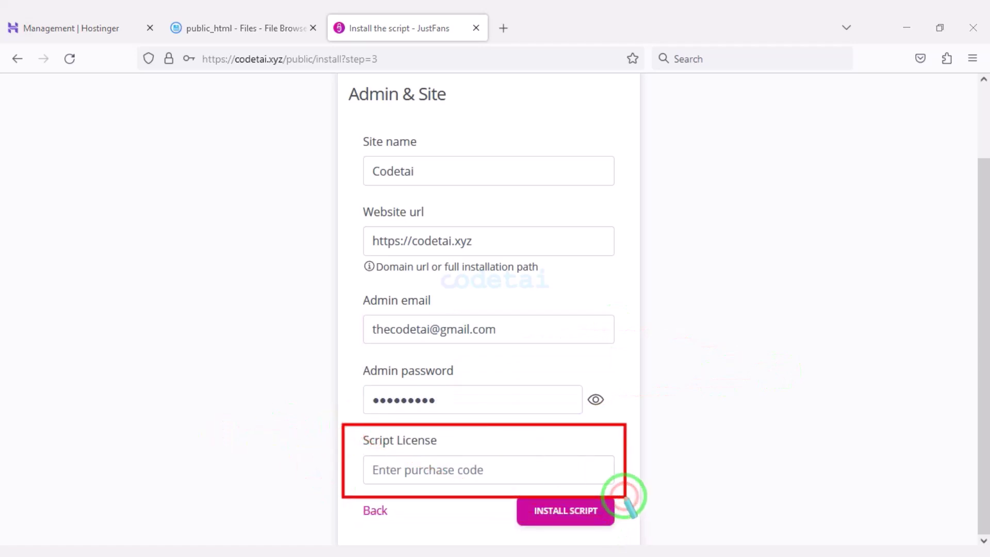
# Copy the item purchase code from the license text file into the Script License field
pyautogui.click(156, 542)
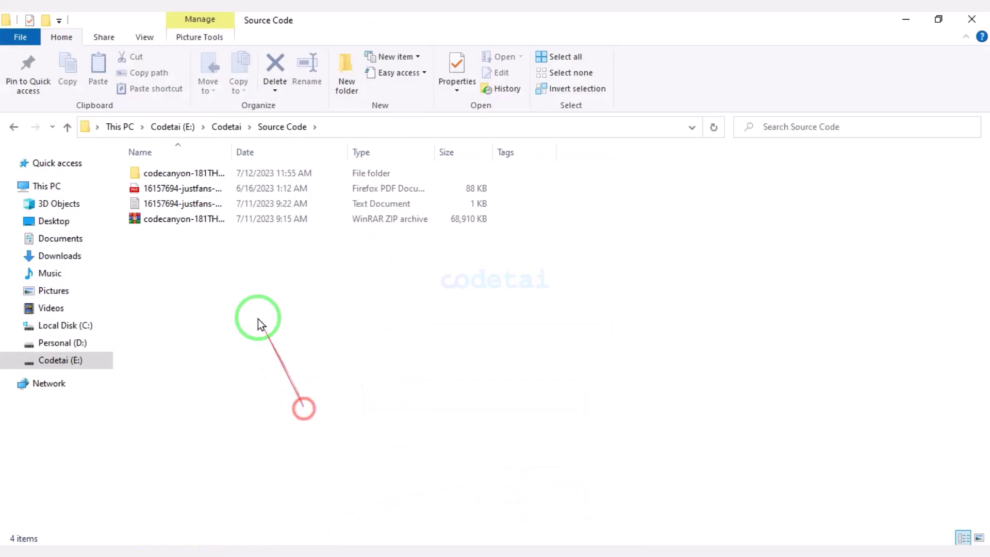
pyautogui.doubleClick(201, 202)
pyautogui.moveTo(353, 372); pyautogui.dragTo(560, 372)
pyautogui.rightClick(559, 372)
pyautogui.click(593, 201)
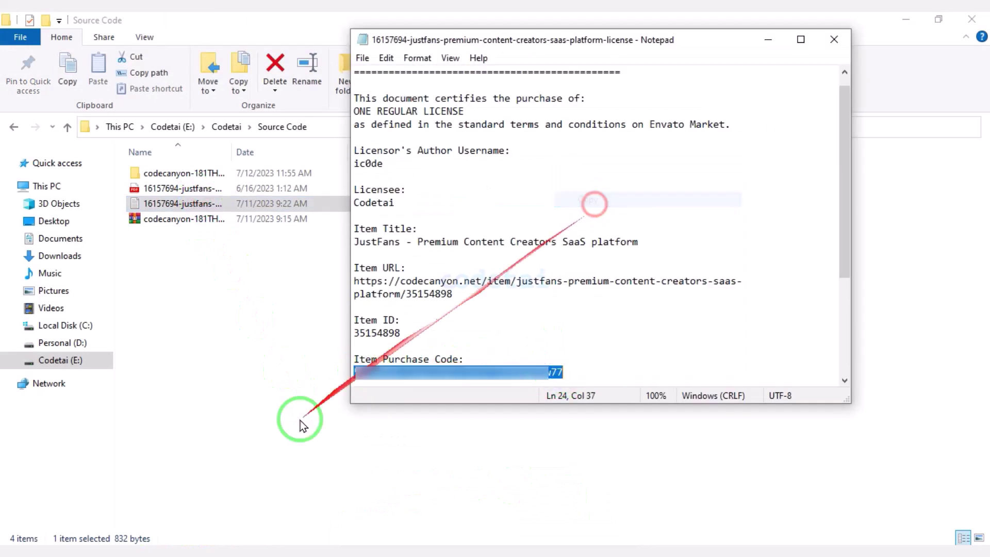
pyautogui.click(227, 541)
pyautogui.rightClick(487, 469)
# Paste the purchase code as the script license and install the script
pyautogui.click(526, 309)
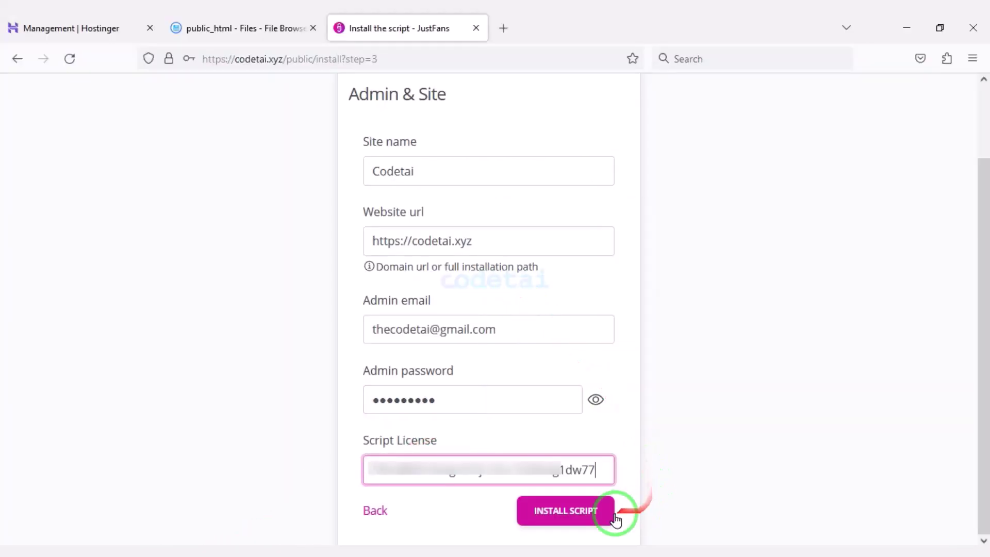
pyautogui.click(591, 514)
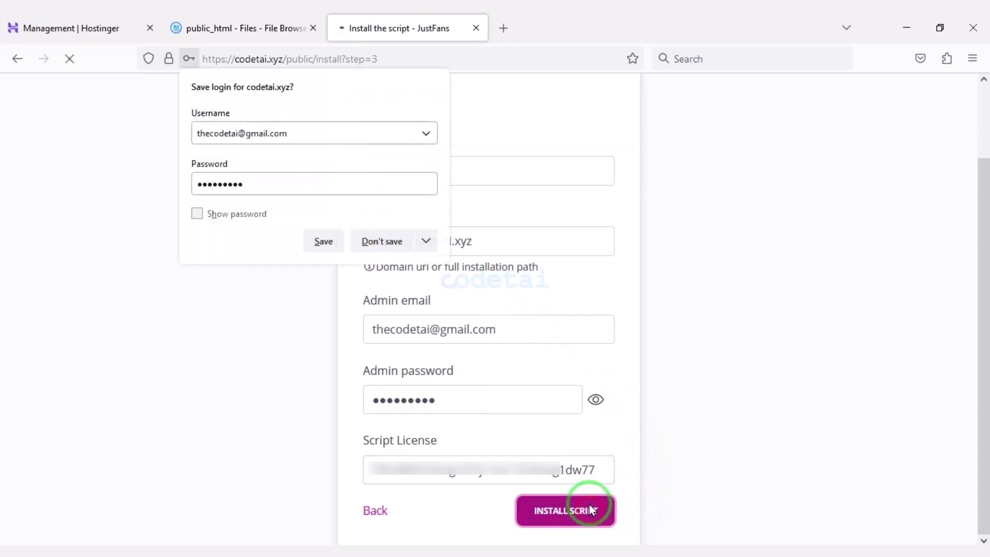
pyautogui.click(381, 237)
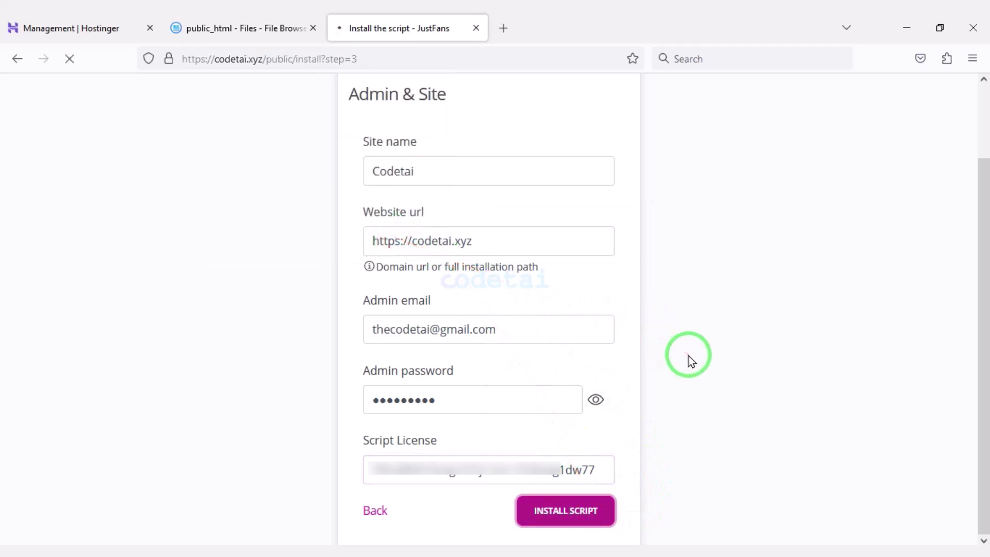
# Browse the live Codetai landing page, then go to /admin and pick the saved login e-mail
pyautogui.scroll(-15, 396, 257)
pyautogui.scroll(-12, 405, 440)
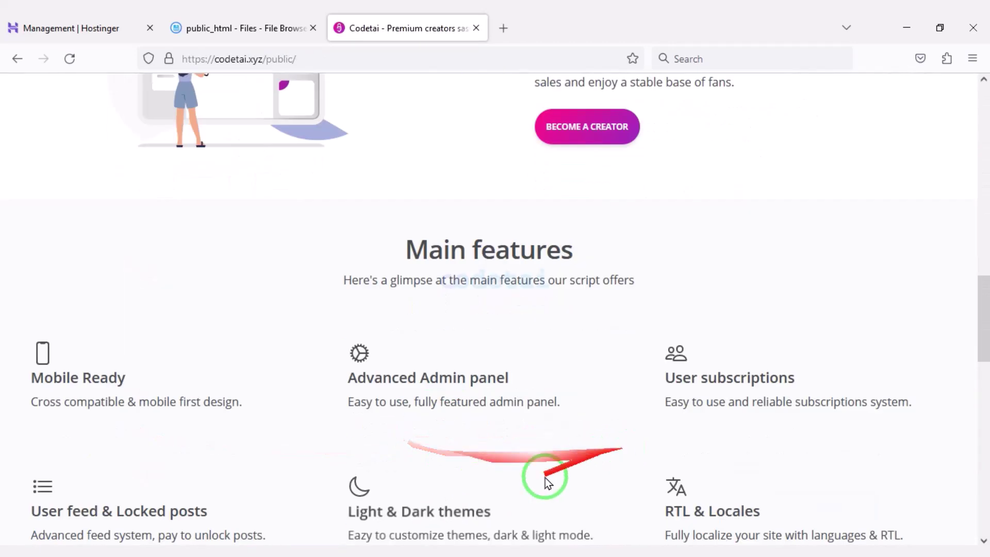
pyautogui.moveTo(985, 487); pyautogui.dragTo(985, 70)
pyautogui.click(484, 50)
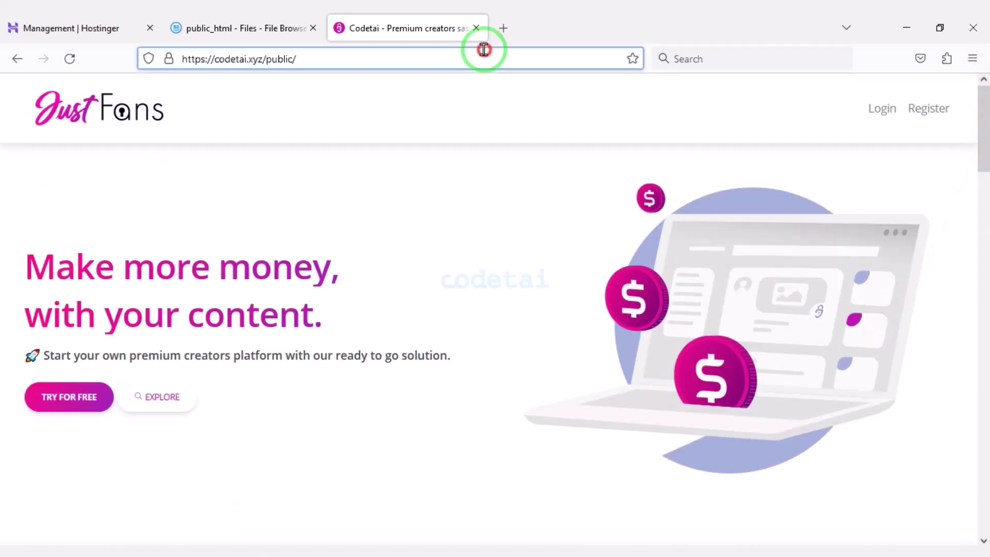
pyautogui.write('admin')
pyautogui.press('Return')
pyautogui.click(768, 271)
# Sign in to the admin panel with the saved e-mail and Remember me ticked
pyautogui.click(756, 292)
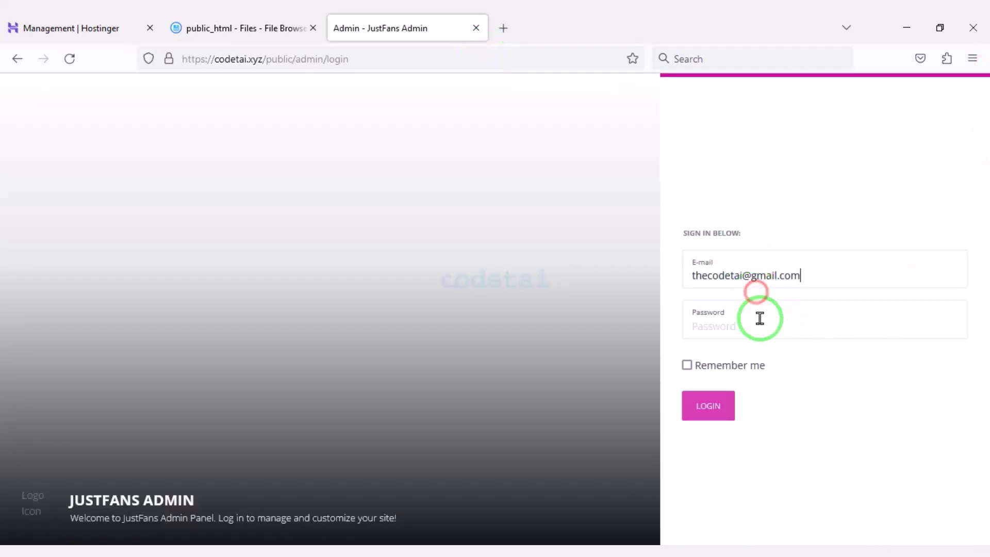
pyautogui.click(733, 372)
pyautogui.click(708, 406)
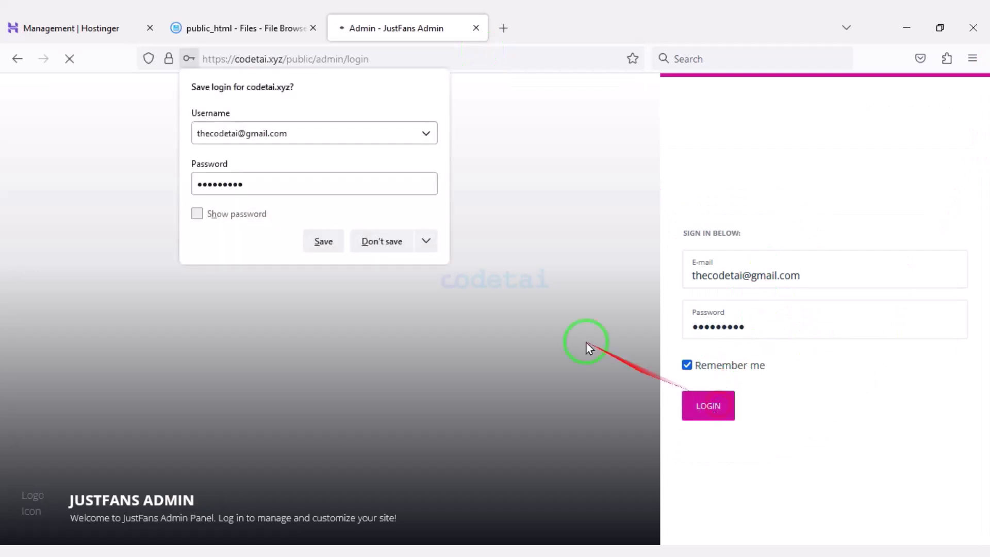
pyautogui.scroll(-10, 471, 316)
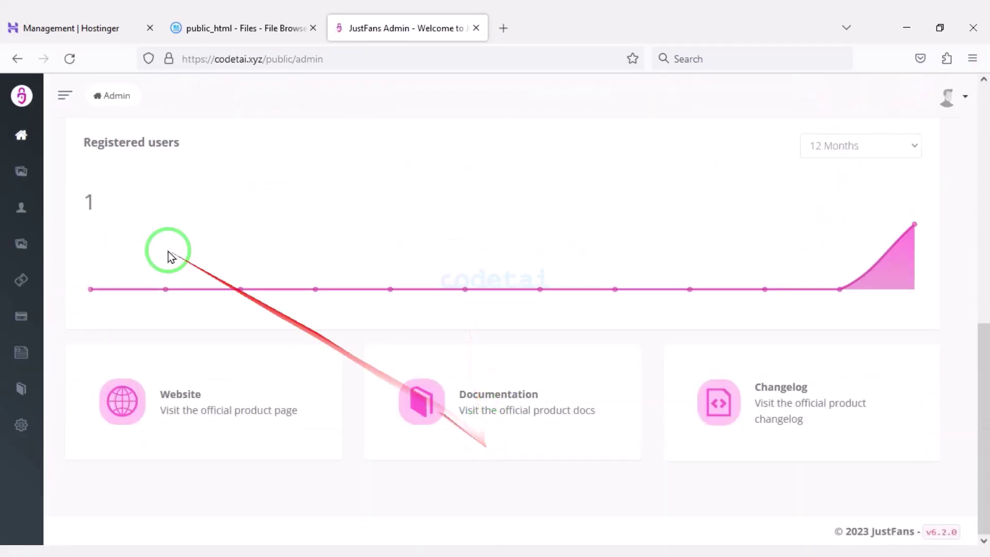
# Create a media folder named Lol in the Media library
pyautogui.click(64, 95)
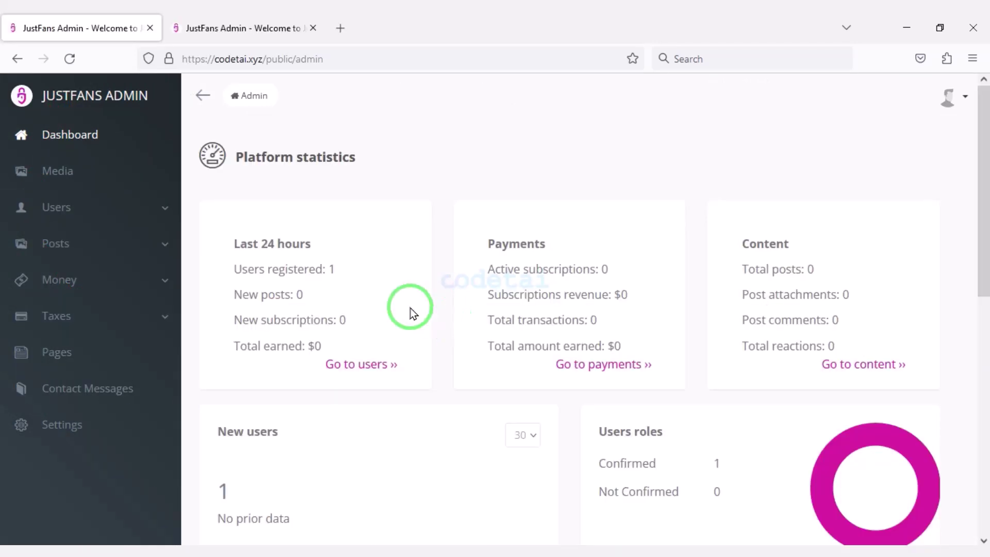
pyautogui.click(85, 172)
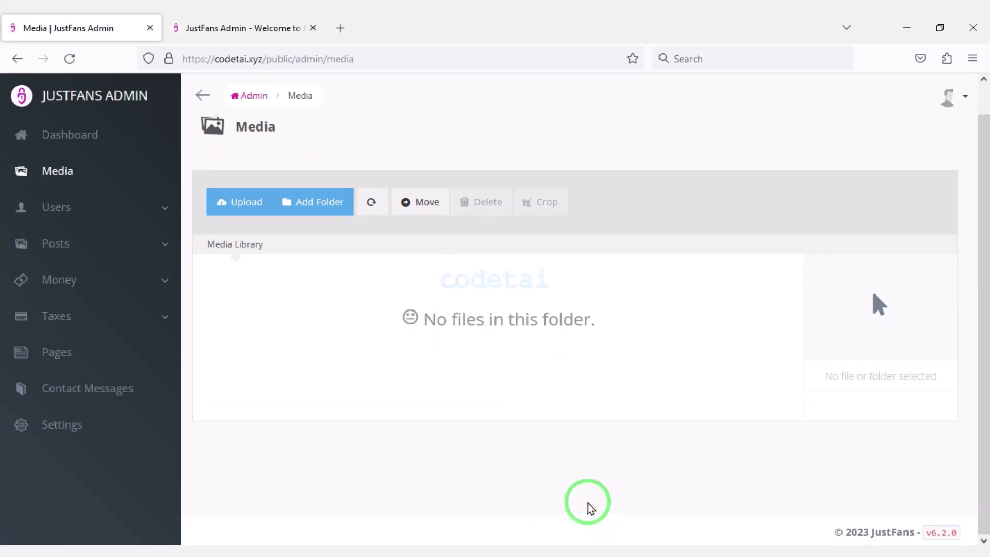
pyautogui.click(311, 202)
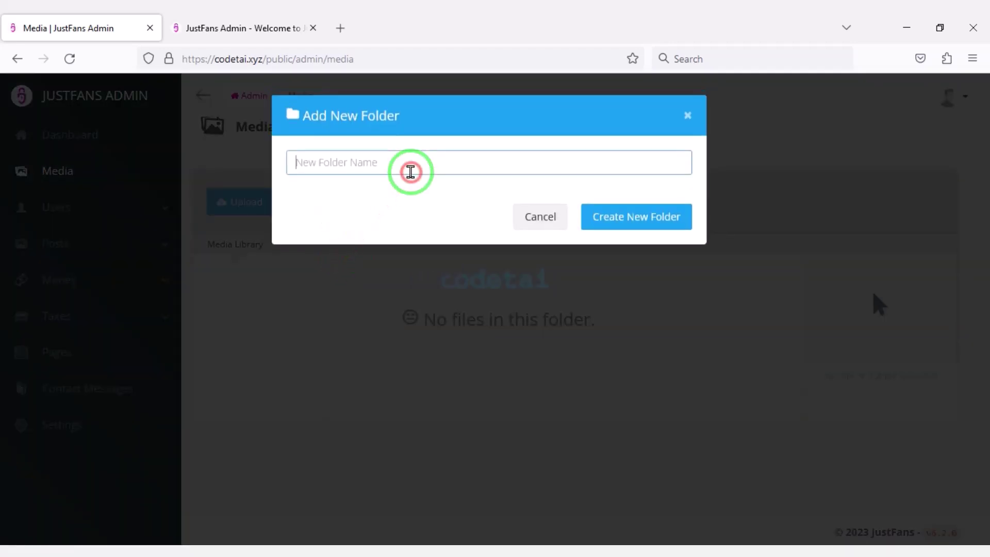
pyautogui.click(643, 213)
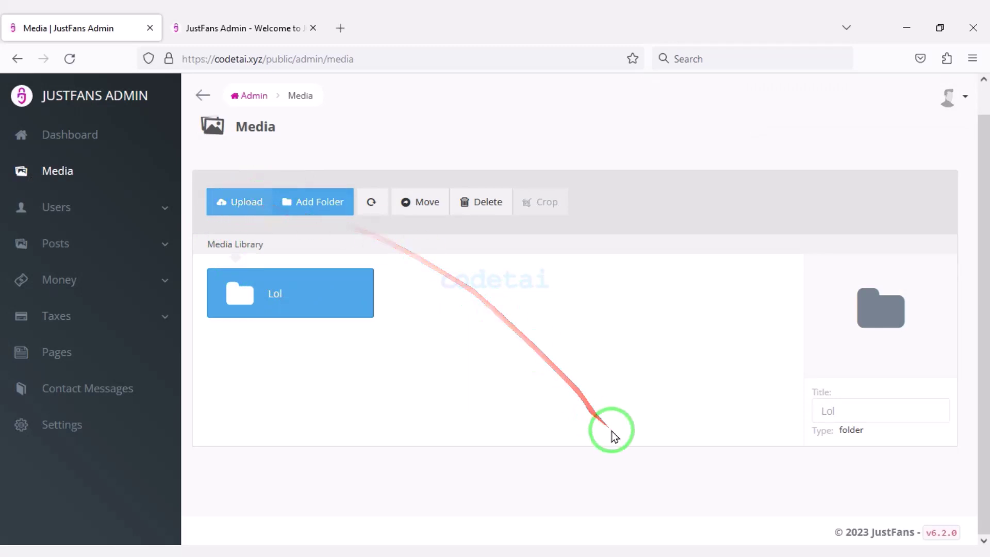
pyautogui.click(108, 221)
pyautogui.scroll(-2, 108, 262)
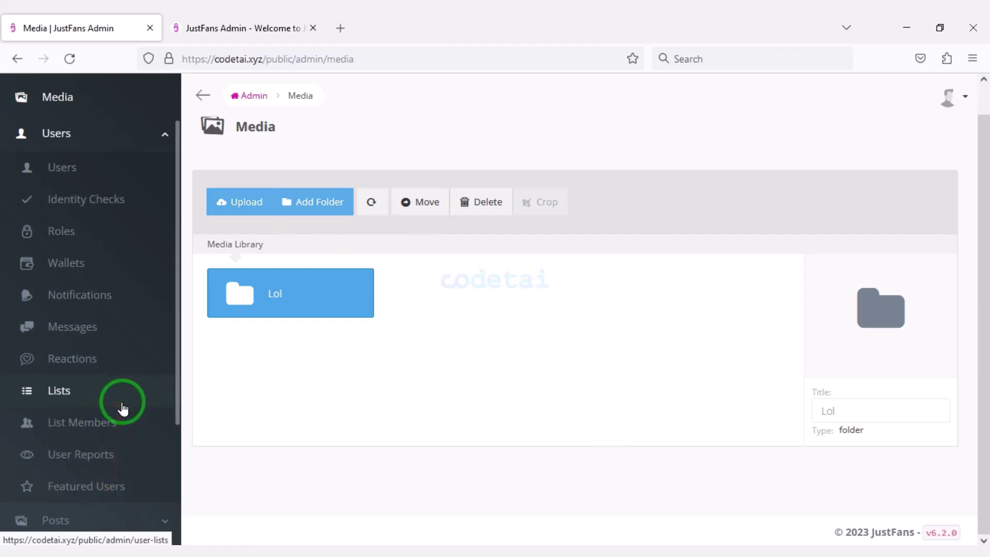
# Review the Users list, its Add New user form and the second page of users
pyautogui.click(98, 176)
pyautogui.click(349, 157)
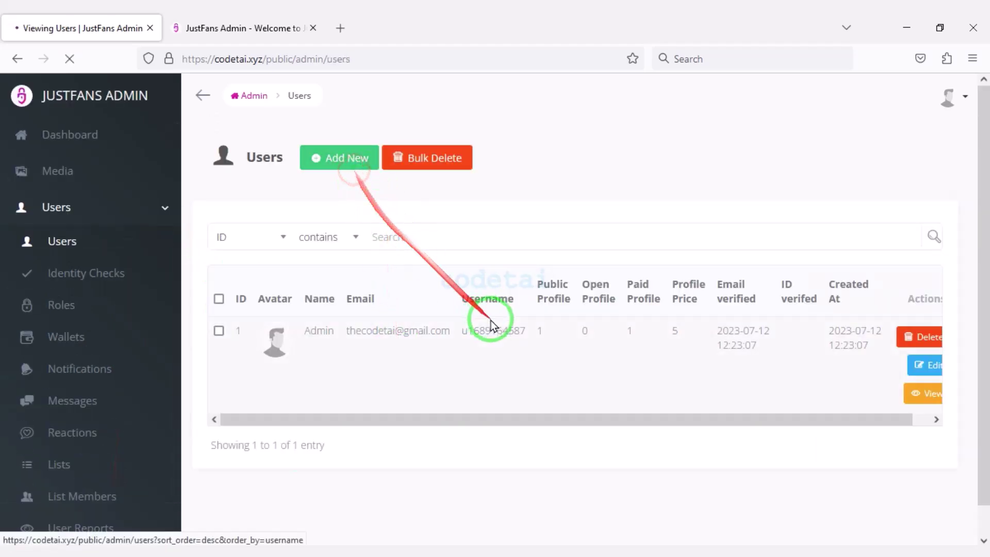
pyautogui.scroll(-7, 421, 344)
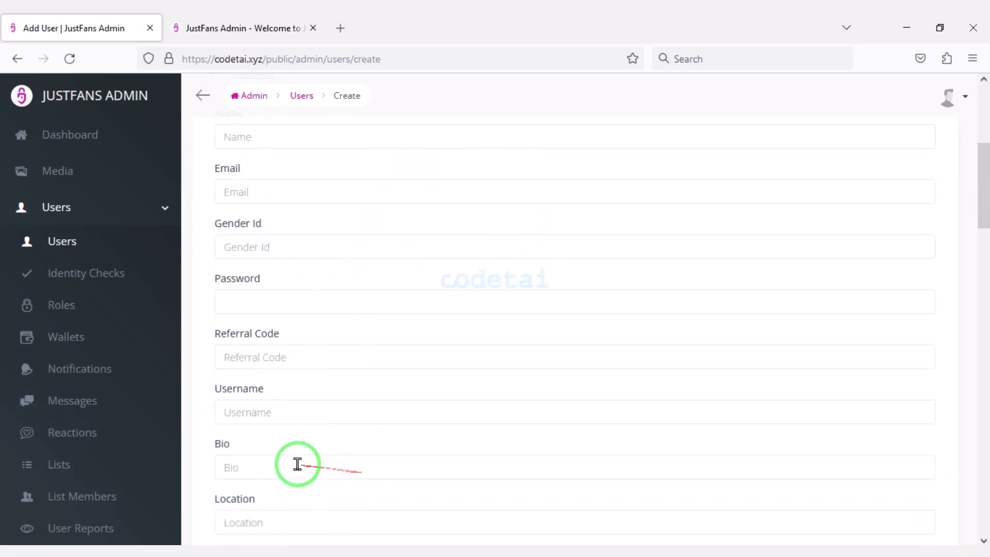
pyautogui.scroll(-20, 330, 484)
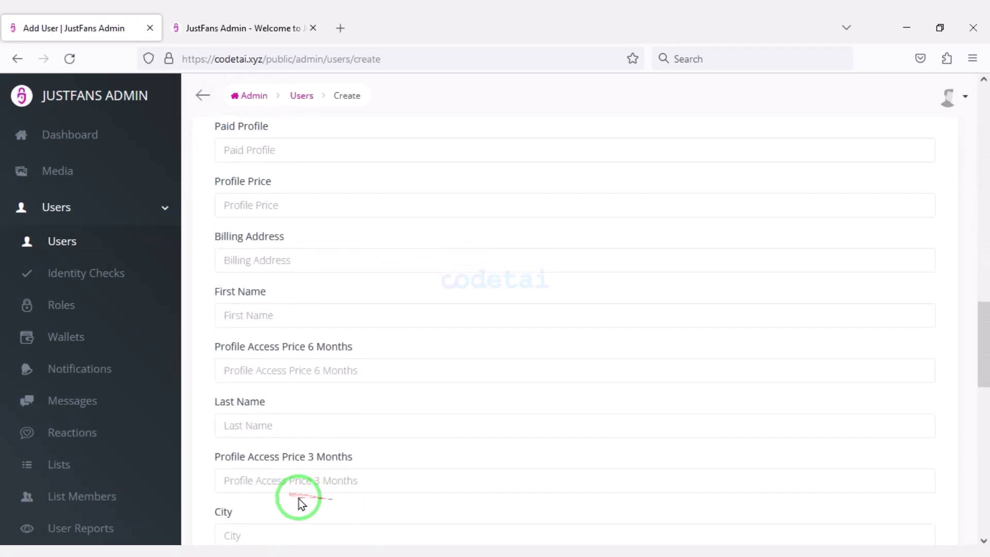
pyautogui.scroll(-8, 277, 485)
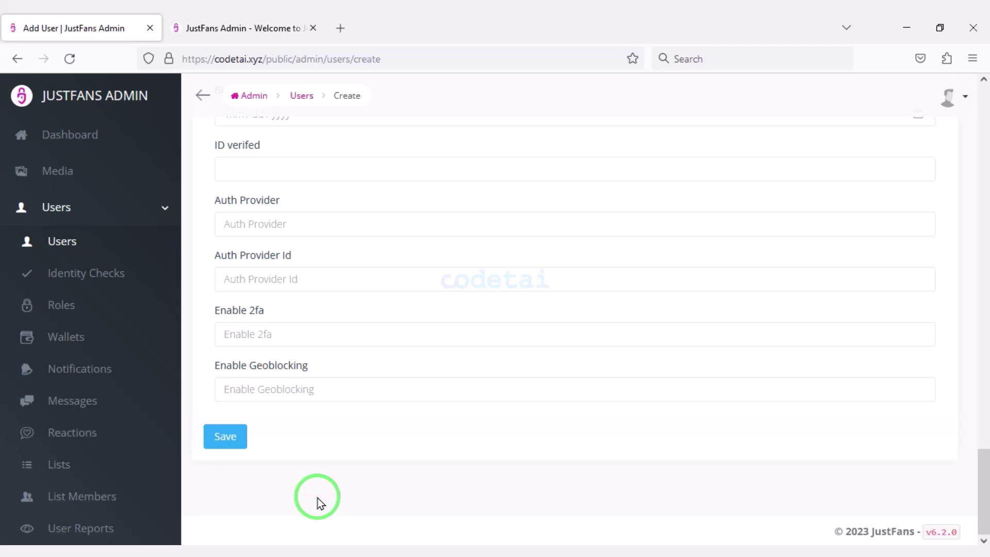
pyautogui.scroll(2, 307, 466)
pyautogui.hotkey('alt', 'Left')
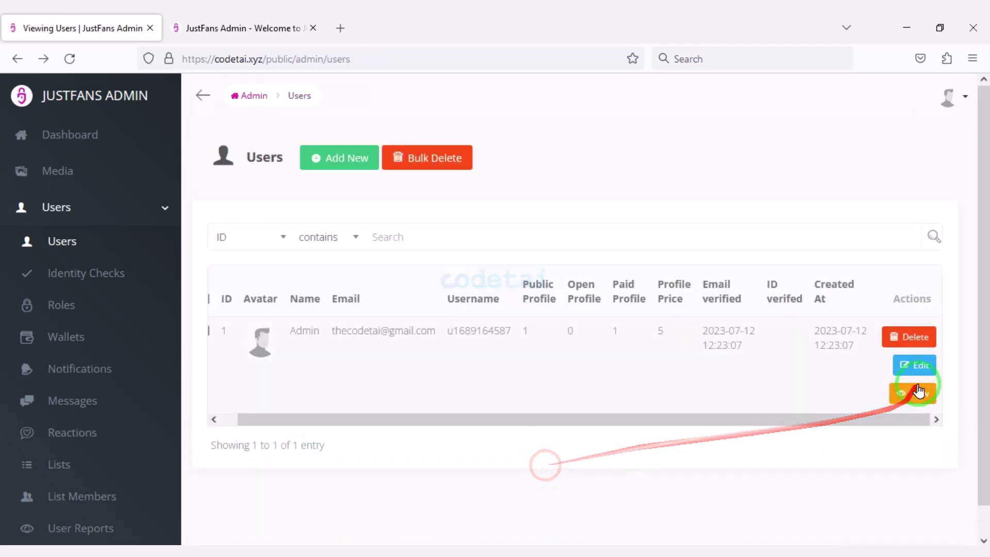
pyautogui.scroll(-20, 469, 342)
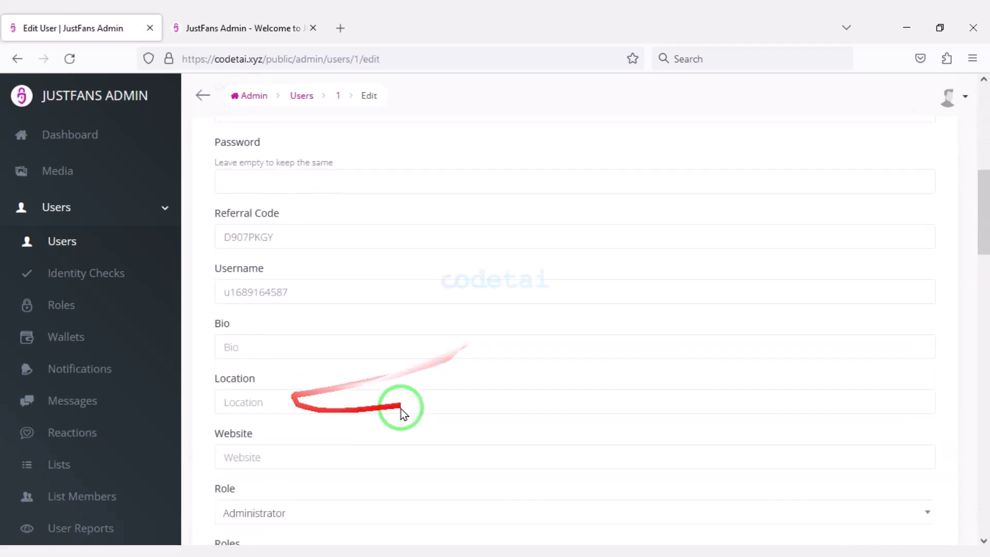
pyautogui.scroll(-10, 235, 531)
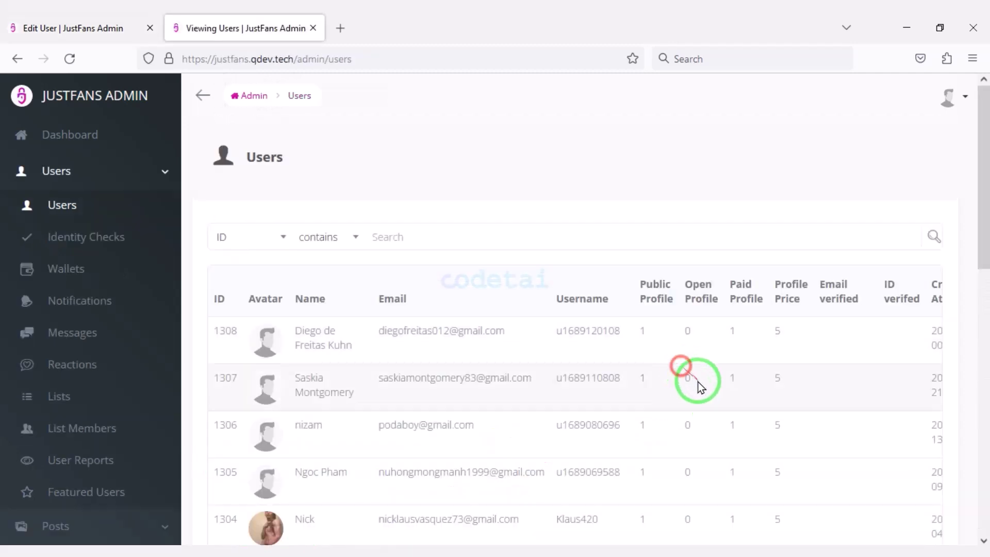
pyautogui.scroll(-10, 696, 381)
pyautogui.scroll(-1, 439, 495)
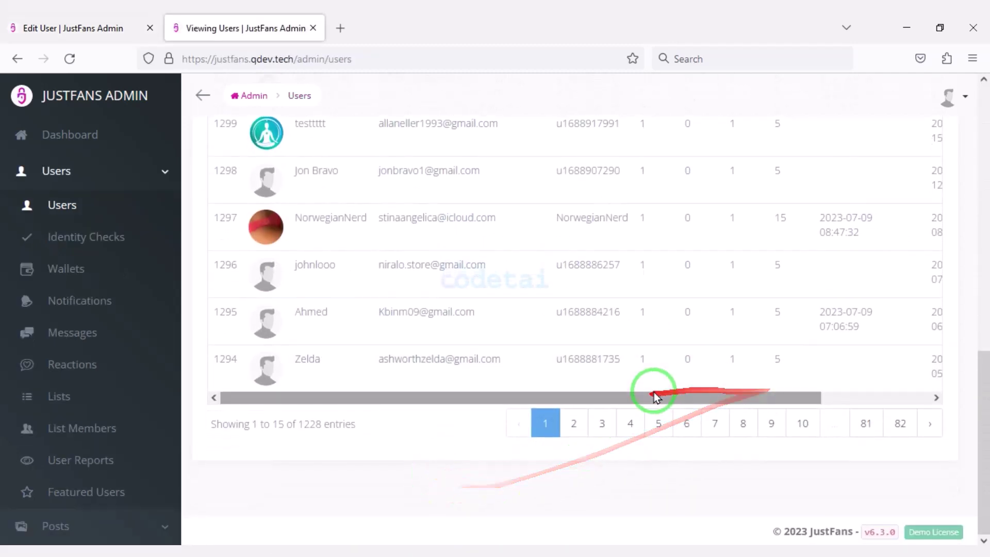
pyautogui.click(573, 417)
pyautogui.scroll(-7, 407, 490)
pyautogui.scroll(12, 486, 364)
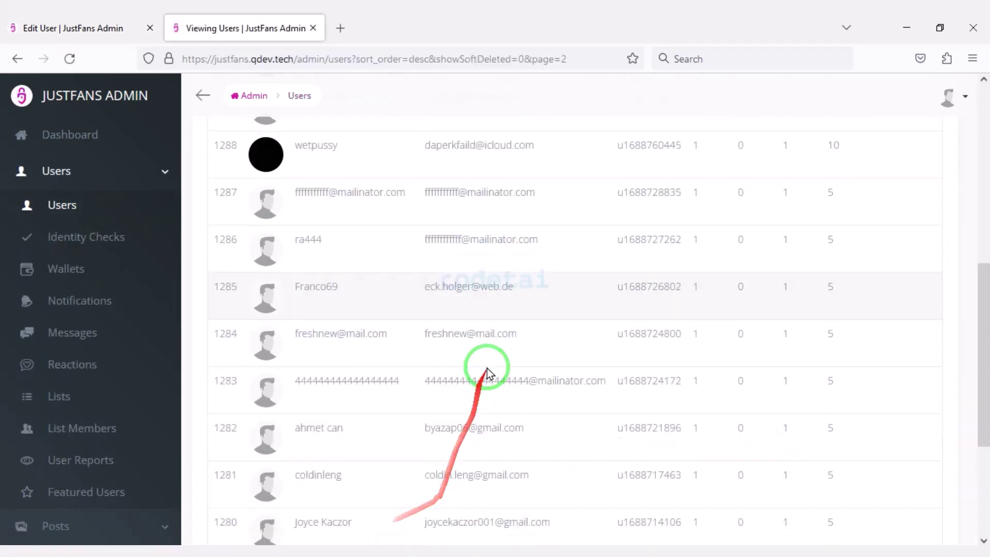
# Open a new Identity Check form and set its status to Verified
pyautogui.click(151, 245)
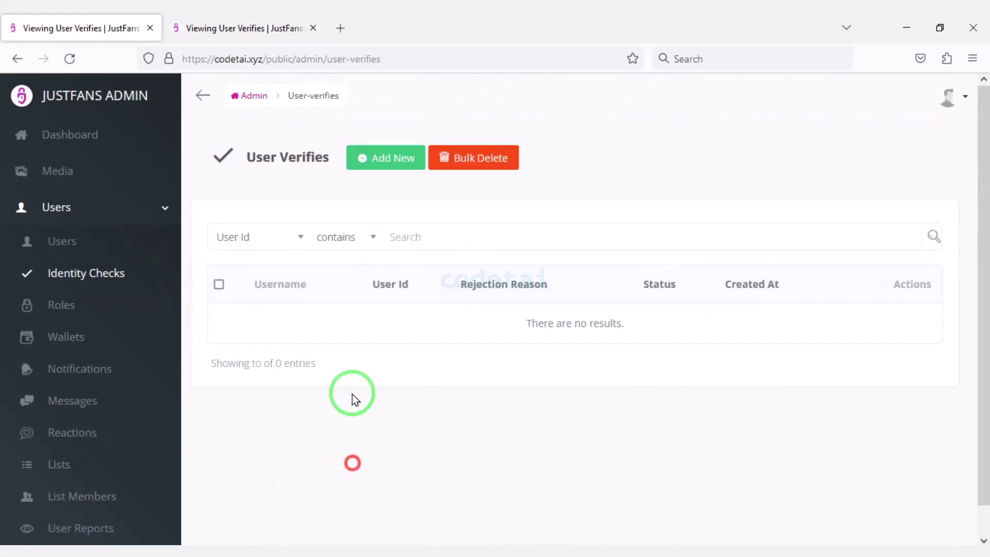
pyautogui.click(368, 164)
pyautogui.click(316, 347)
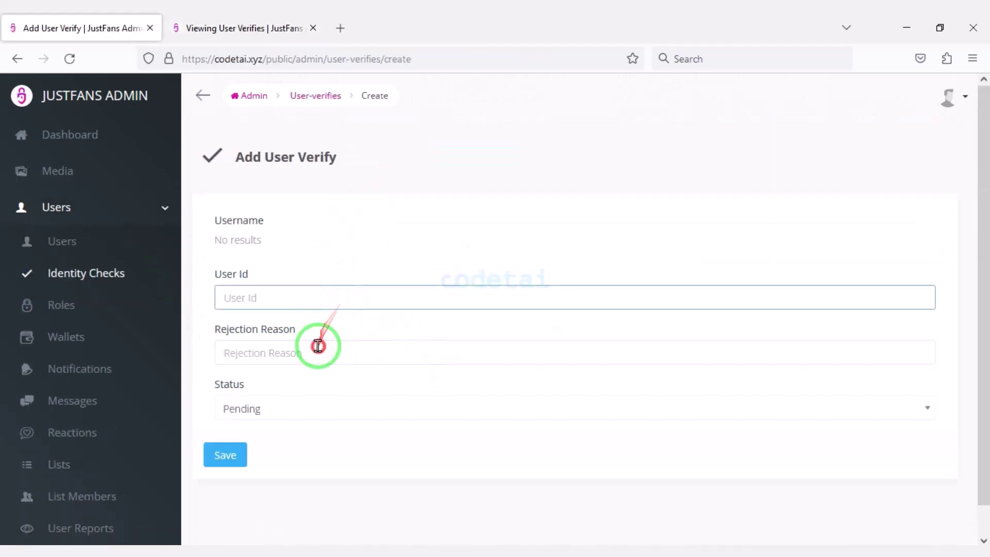
pyautogui.scroll(-1, 380, 445)
pyautogui.click(339, 385)
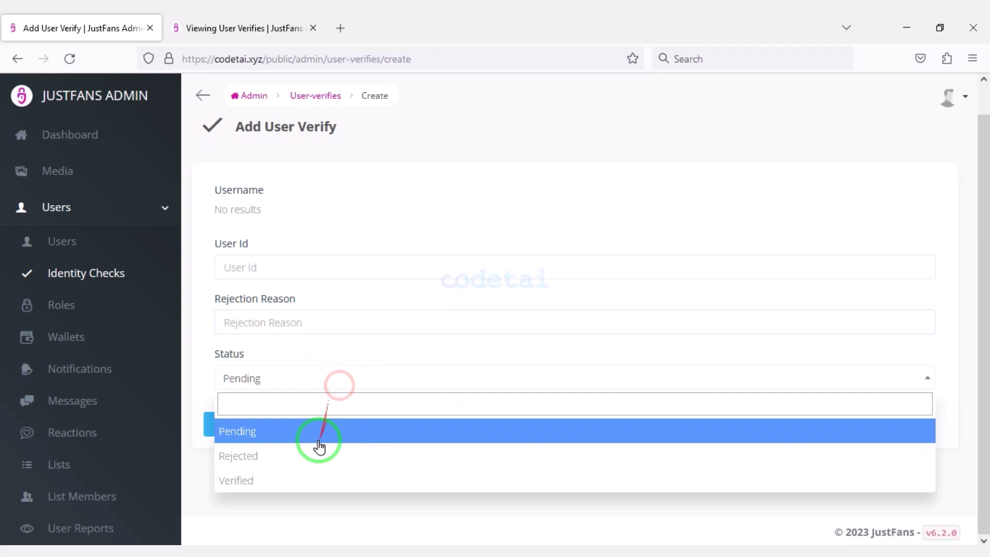
pyautogui.click(298, 476)
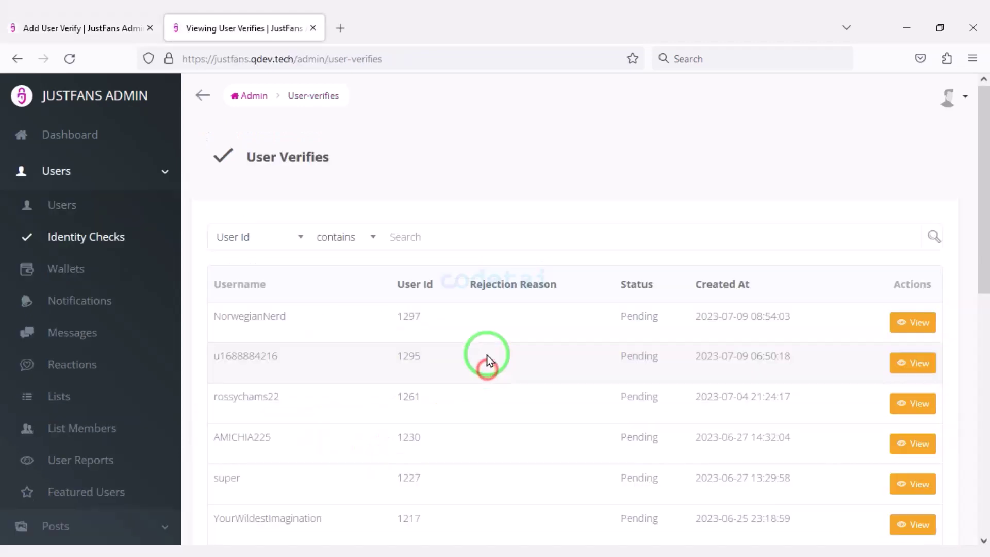
pyautogui.scroll(-6, 593, 386)
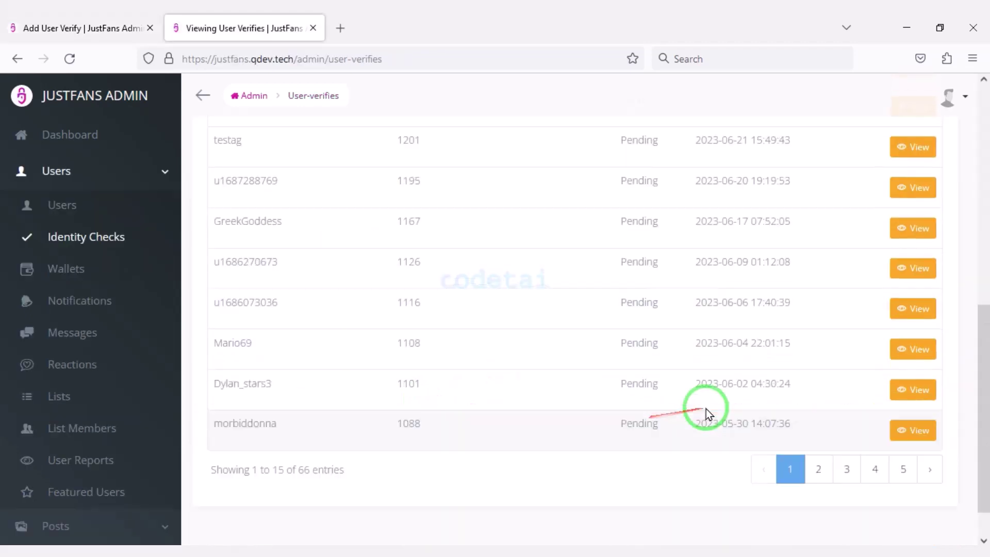
pyautogui.scroll(6, 799, 381)
pyautogui.scroll(-2, 901, 330)
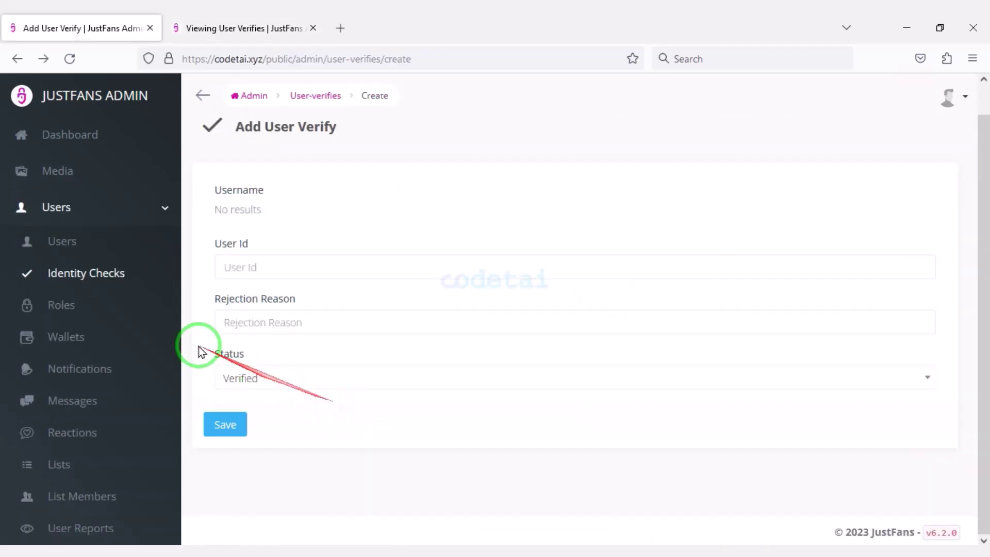
pyautogui.click(105, 307)
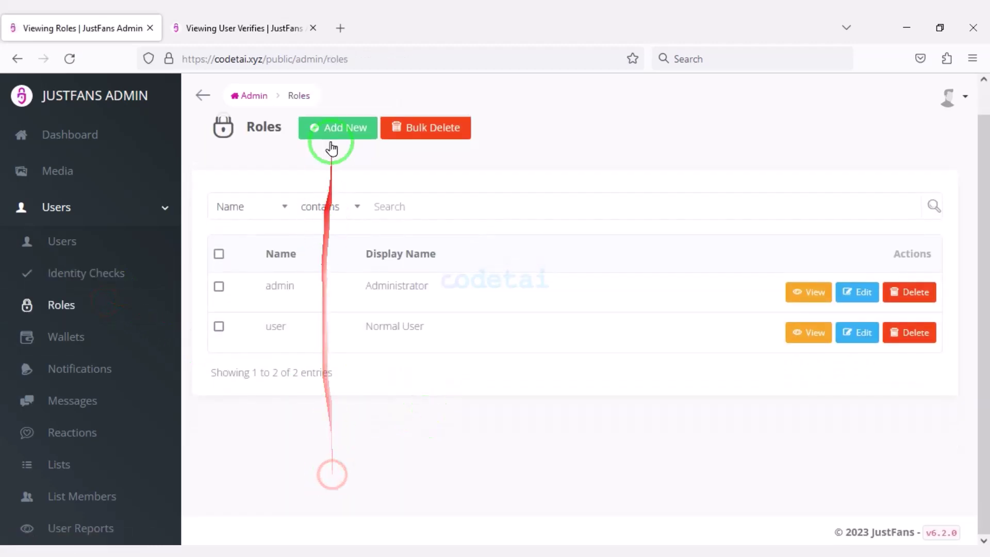
# Create role 'Super Admin', display name 'Super', with the first permission group and Menus permissions
pyautogui.click(333, 134)
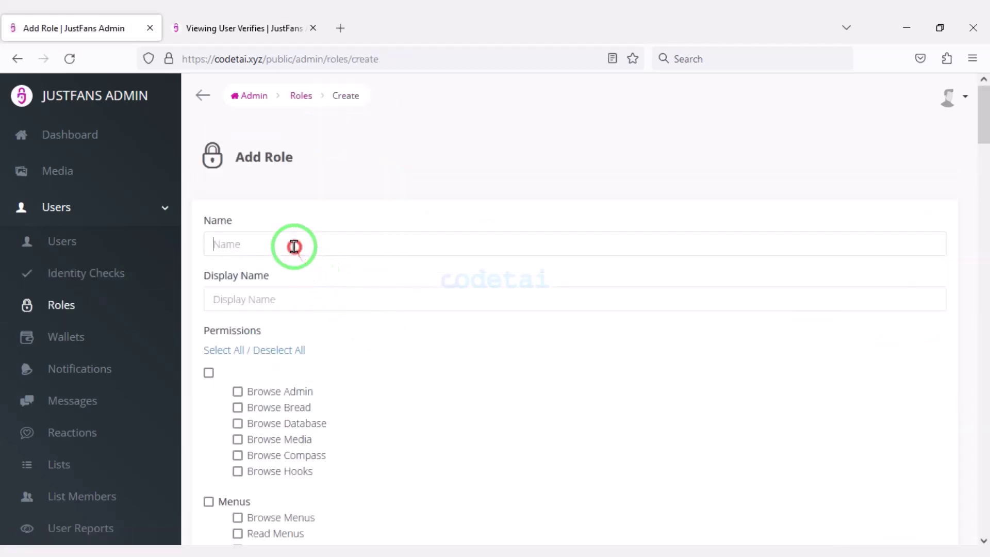
pyautogui.write('Super Admin')
pyautogui.click(323, 300)
pyautogui.write('Super')
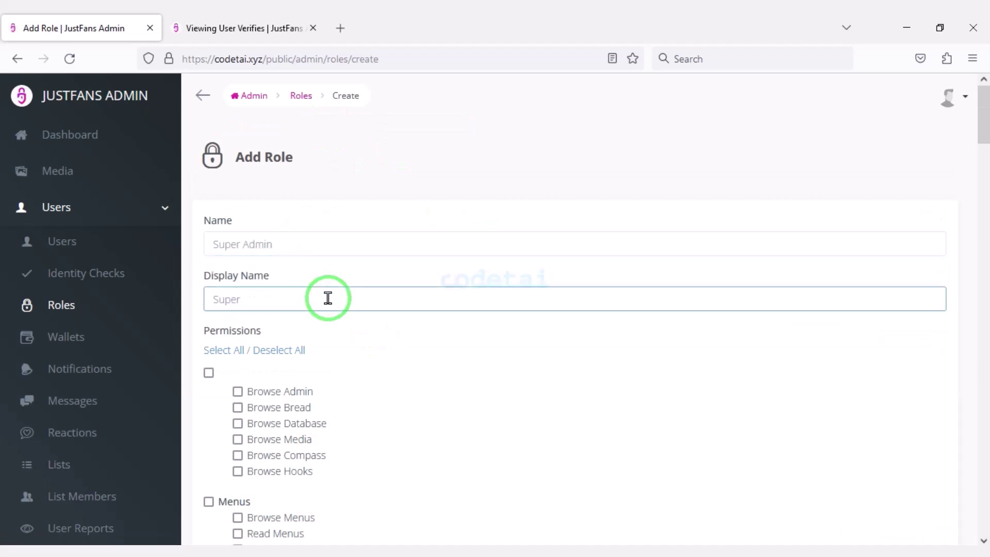
pyautogui.scroll(-4, 218, 147)
pyautogui.click(210, 147)
pyautogui.scroll(-3, 236, 217)
pyautogui.click(209, 133)
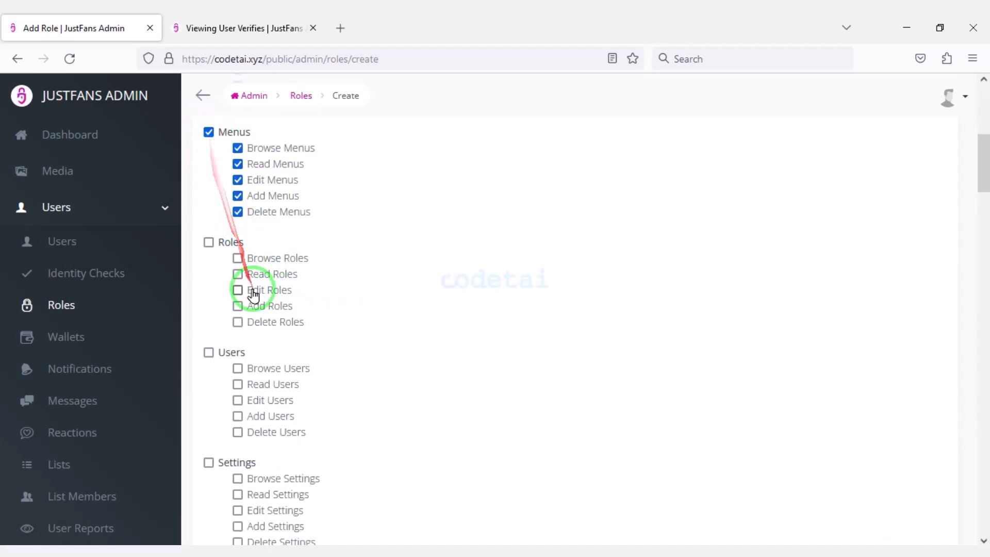
pyautogui.scroll(-3, 237, 221)
pyautogui.scroll(-15, 237, 220)
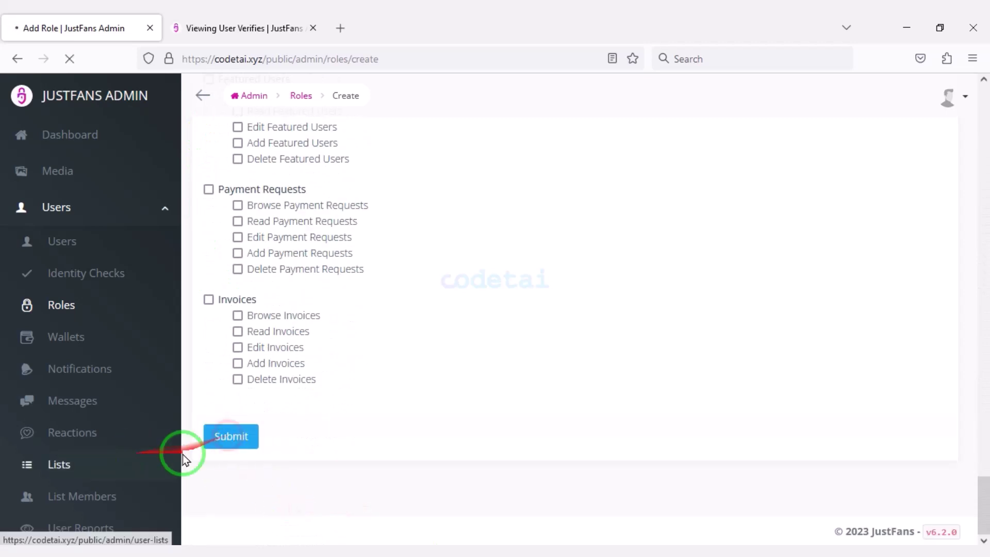
pyautogui.click(230, 436)
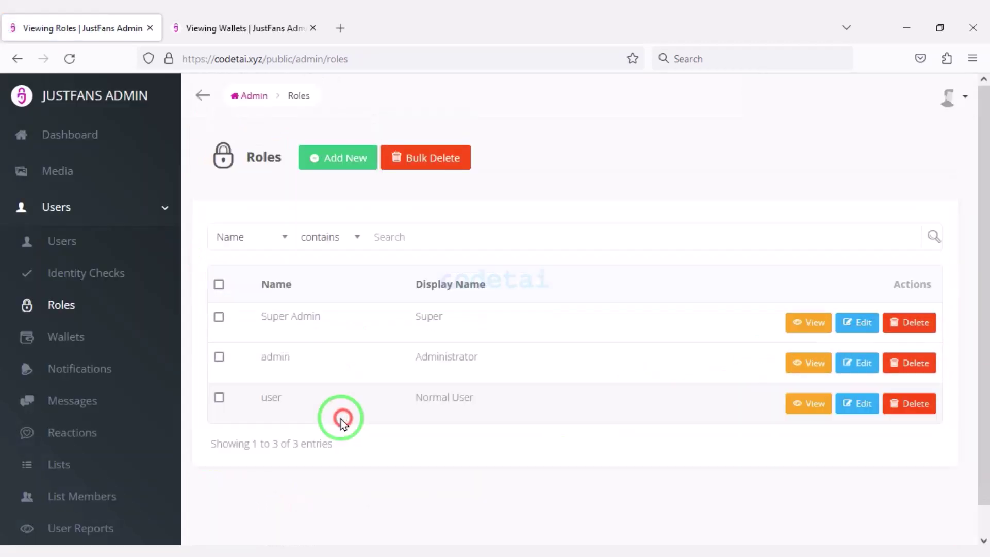
pyautogui.click(130, 354)
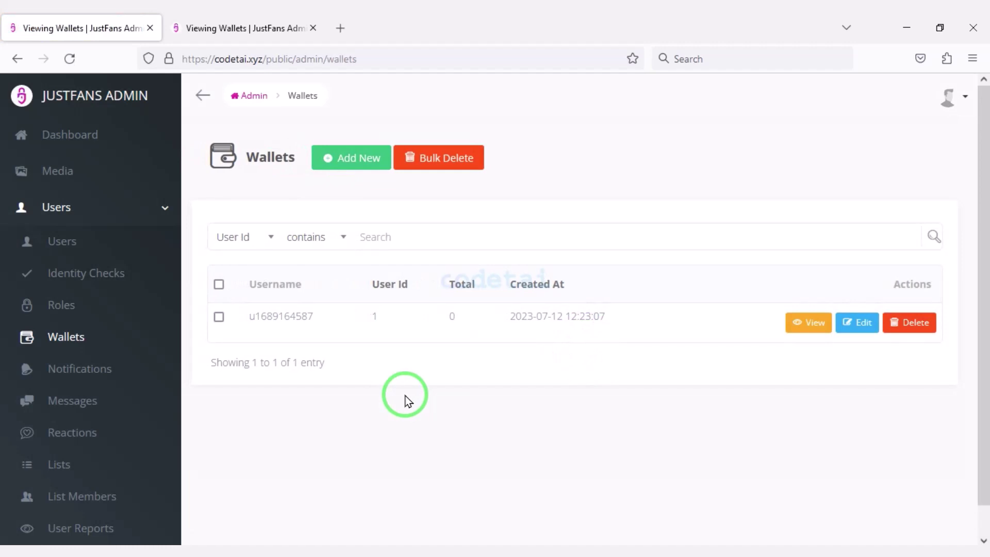
# Open the new install's Add New wallet form and compare with a demo user's wallet details
pyautogui.click(349, 157)
pyautogui.scroll(-1, 343, 287)
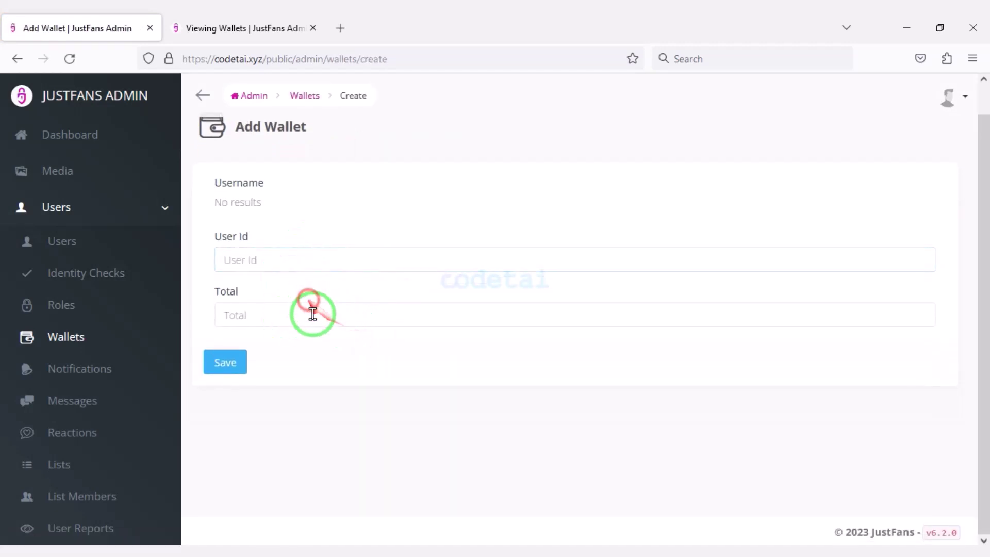
pyautogui.hotkey('ctrl', 'Tab')
pyautogui.scroll(-3, 463, 411)
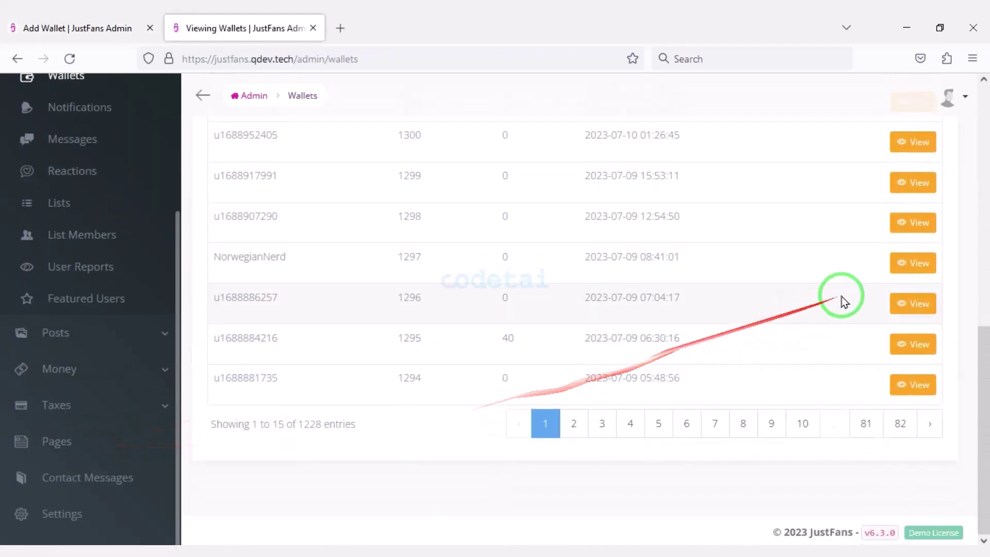
pyautogui.click(913, 266)
pyautogui.scroll(-3, 330, 365)
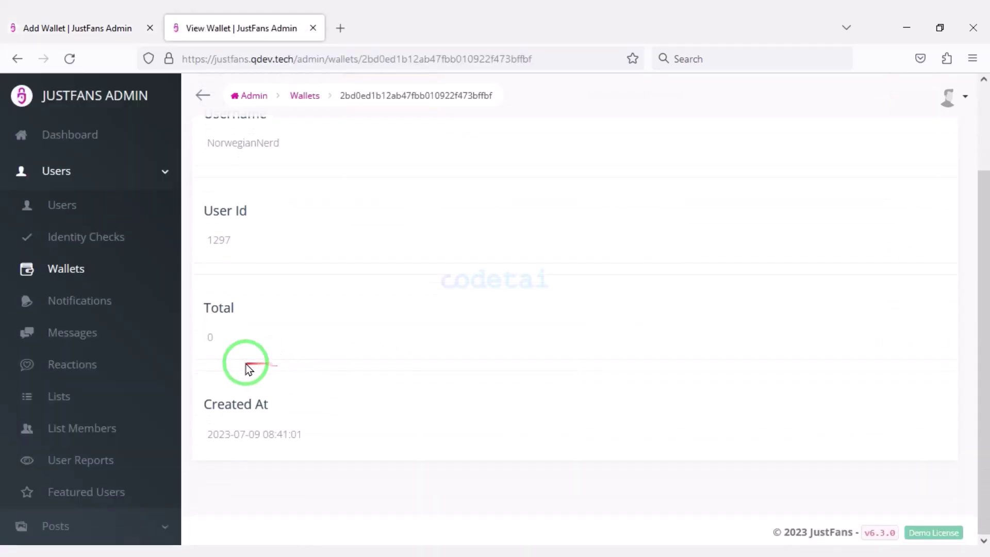
# Compare the new install's Add New notification form with the demo's notifications list
pyautogui.click(106, 314)
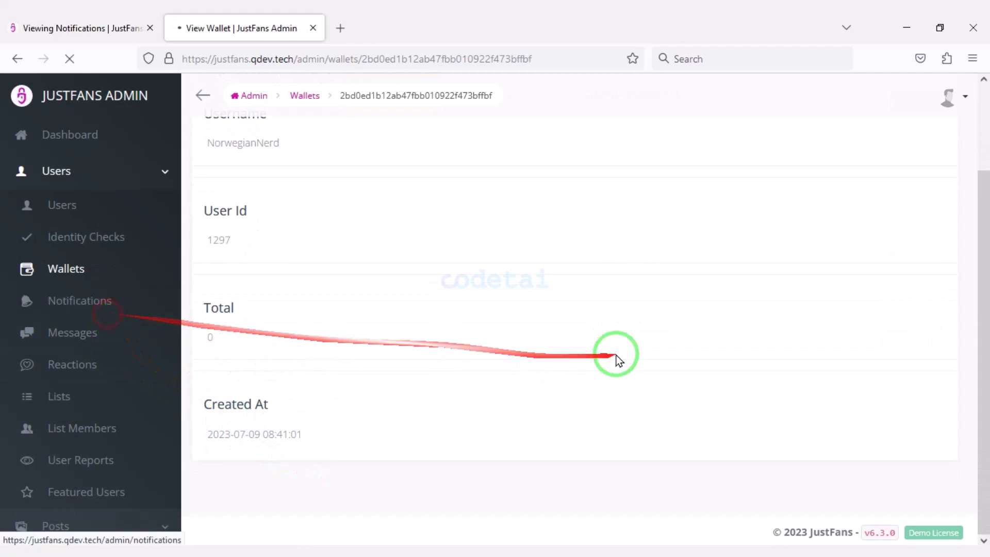
pyautogui.hotkey('ctrl', 'Tab')
pyautogui.click(388, 166)
pyautogui.scroll(-8, 206, 394)
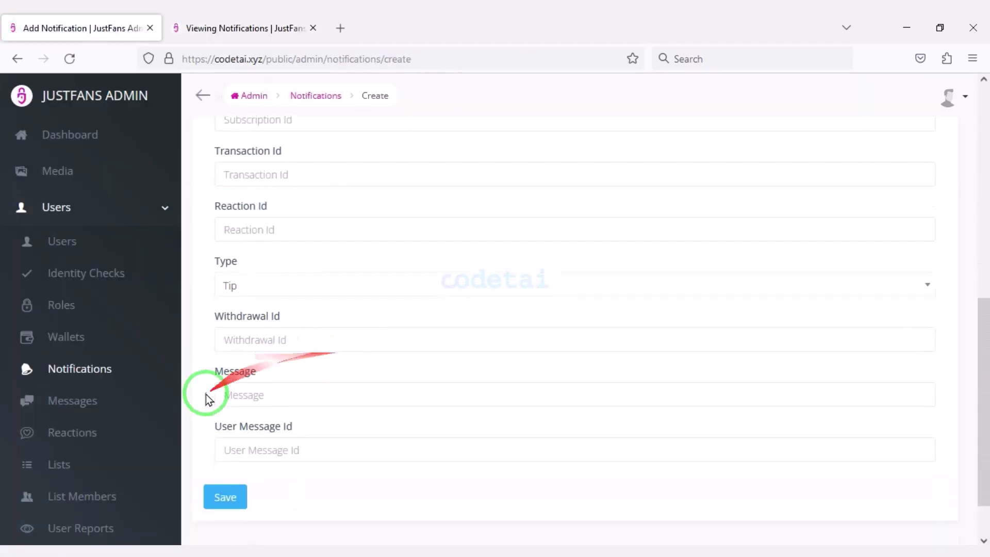
pyautogui.scroll(6, 331, 330)
pyautogui.hotkey('ctrl', 'Tab')
pyautogui.scroll(-2, 417, 423)
pyautogui.scroll(-7, 418, 423)
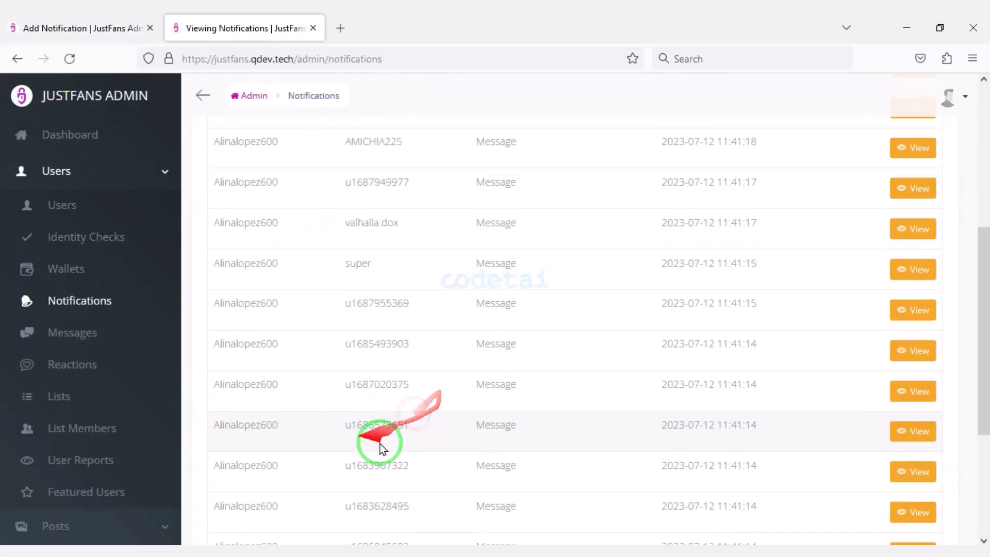
pyautogui.scroll(10, 407, 423)
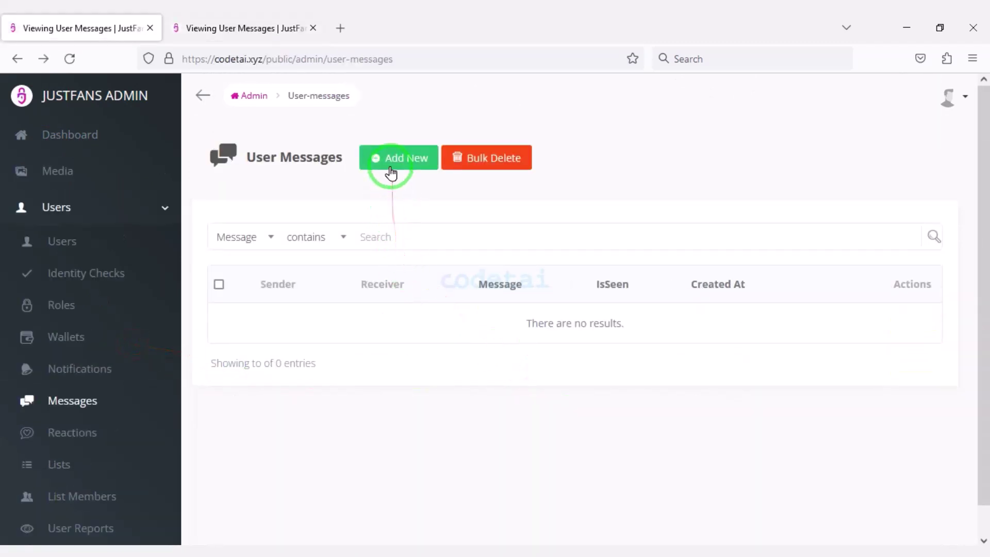
# Review the Add New message form, then the Reactions list of 'like' reactions
pyautogui.click(390, 174)
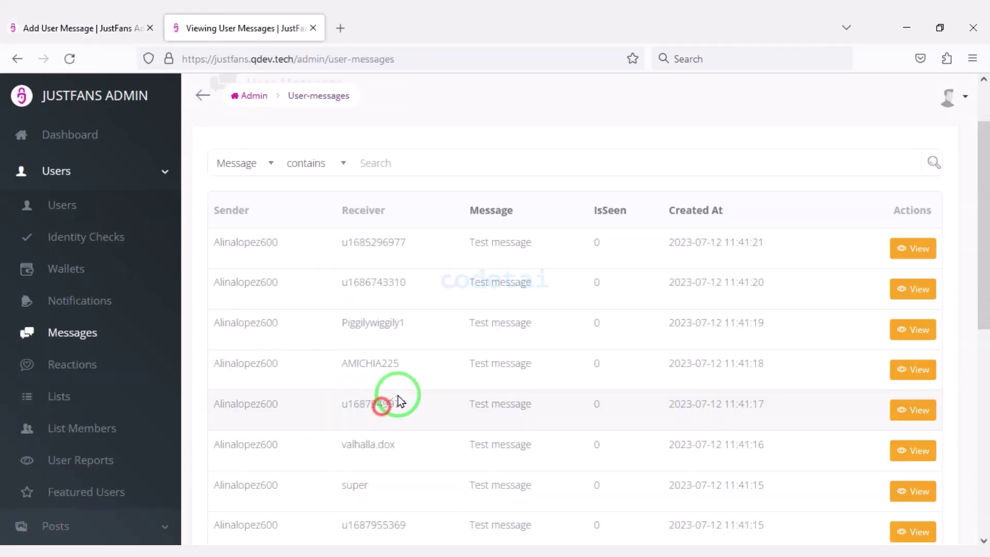
pyautogui.scroll(-8, 392, 397)
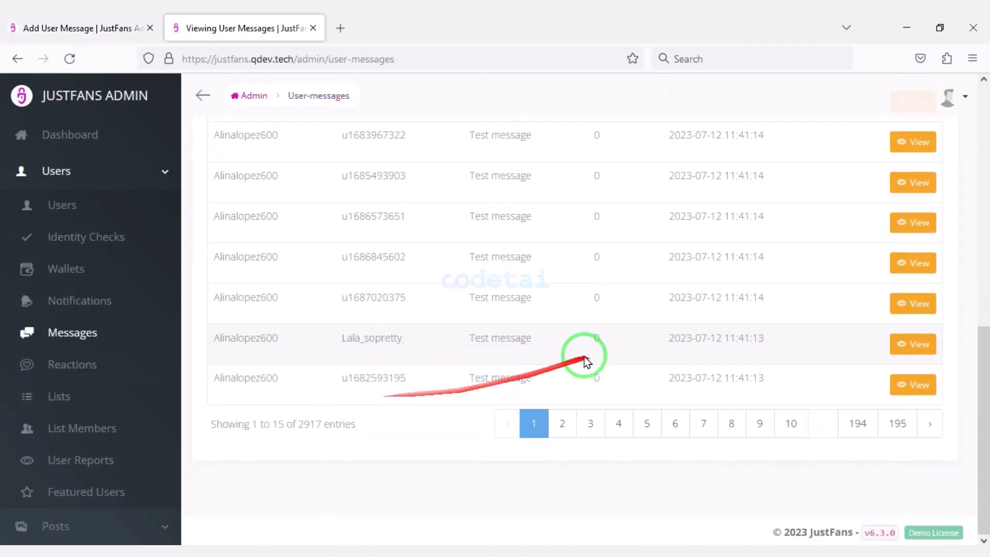
pyautogui.scroll(10, 405, 440)
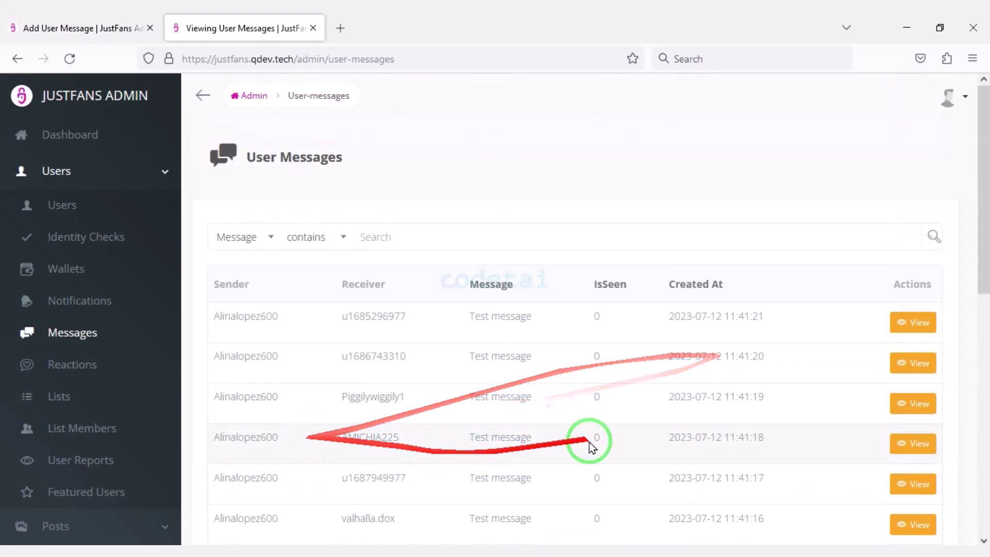
pyautogui.click(103, 374)
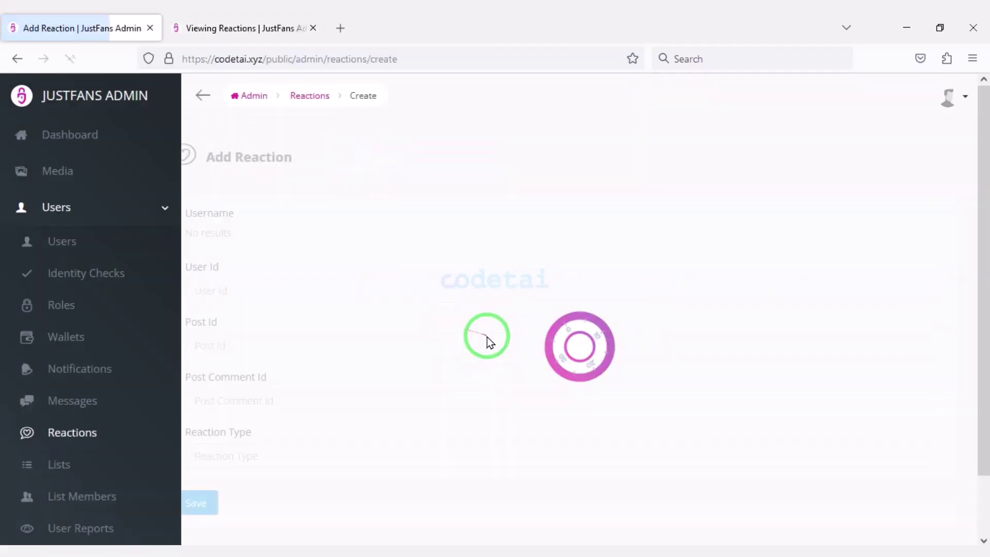
pyautogui.scroll(-2, 433, 404)
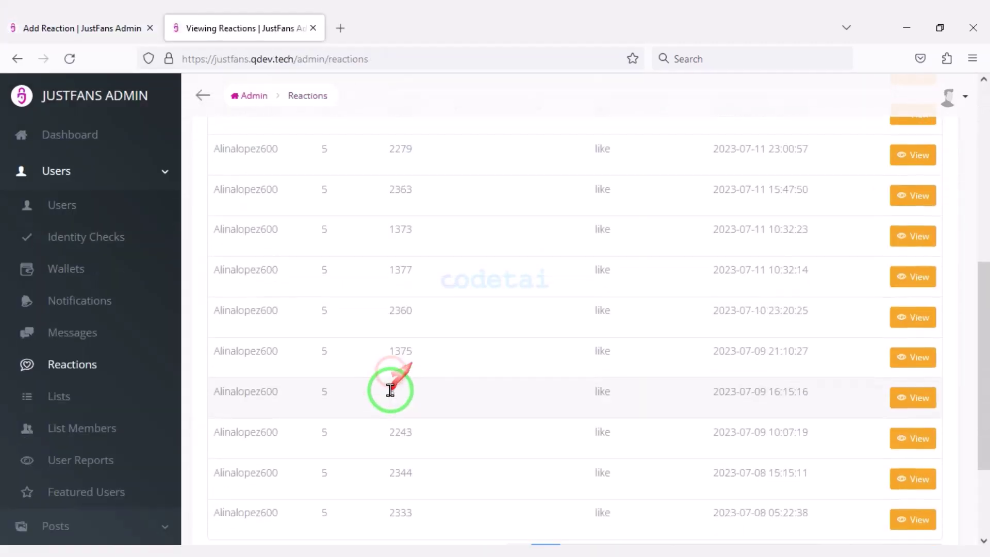
pyautogui.scroll(-3, 468, 431)
pyautogui.scroll(8, 537, 419)
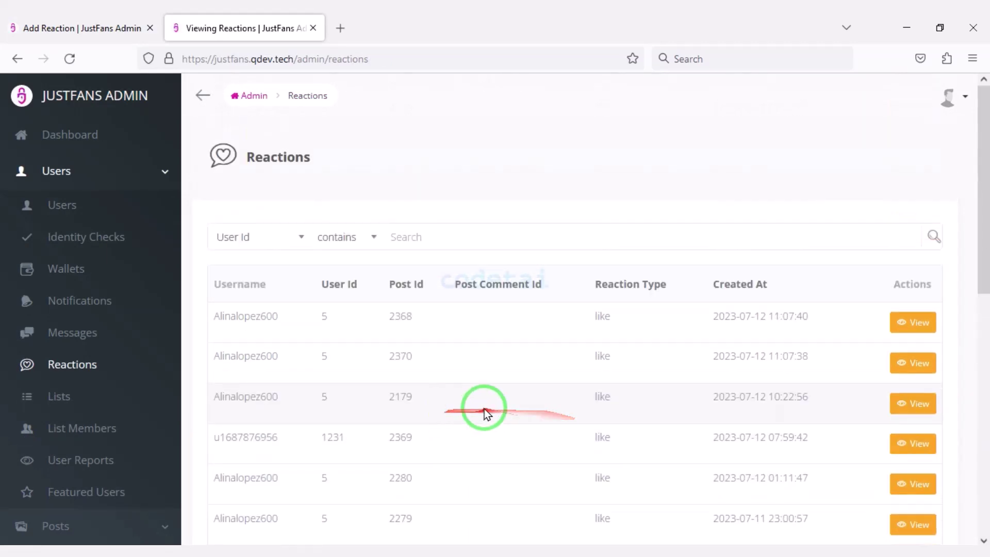
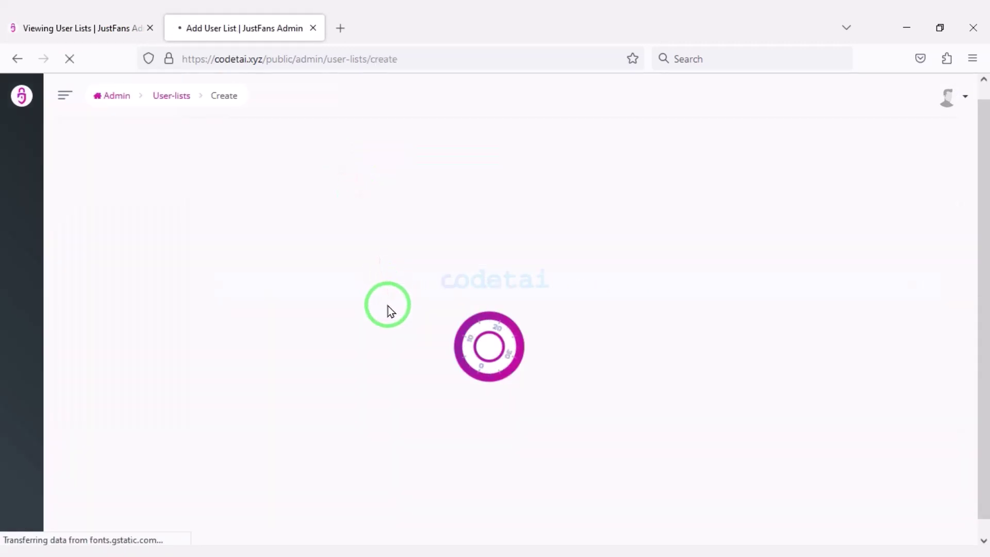
# Set the list type to Custom after briefly choosing Blocked
pyautogui.click(367, 378)
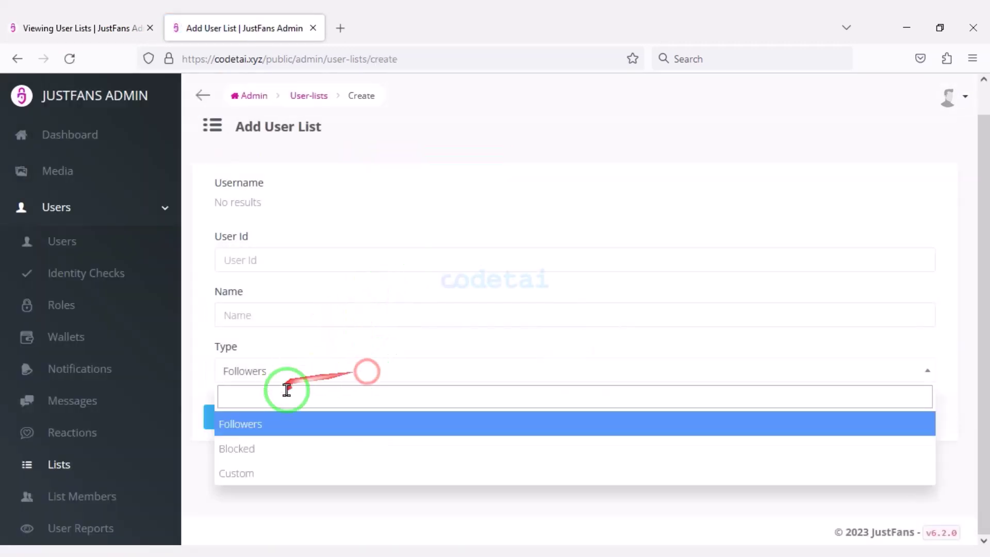
pyautogui.click(283, 447)
pyautogui.click(299, 376)
pyautogui.click(261, 472)
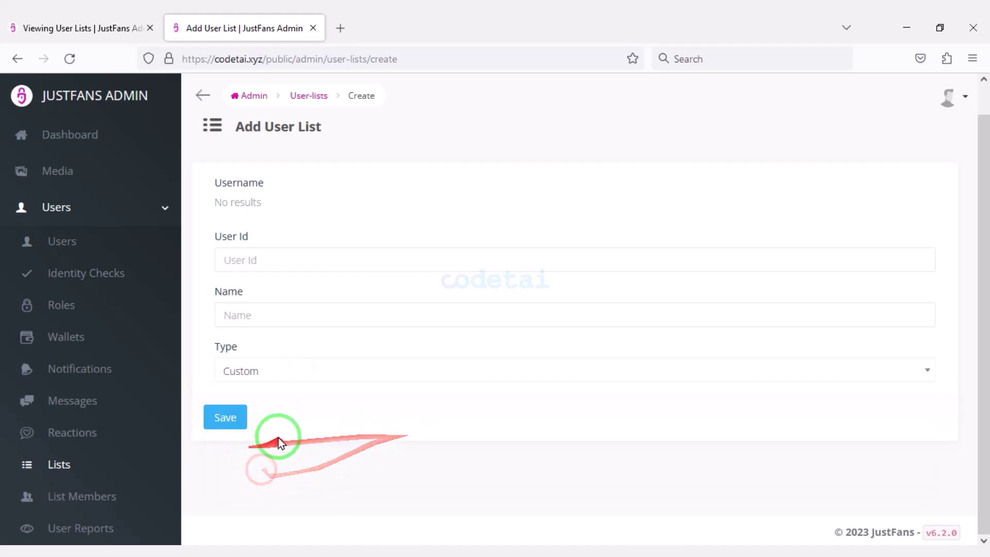
pyautogui.scroll(-5, 165, 261)
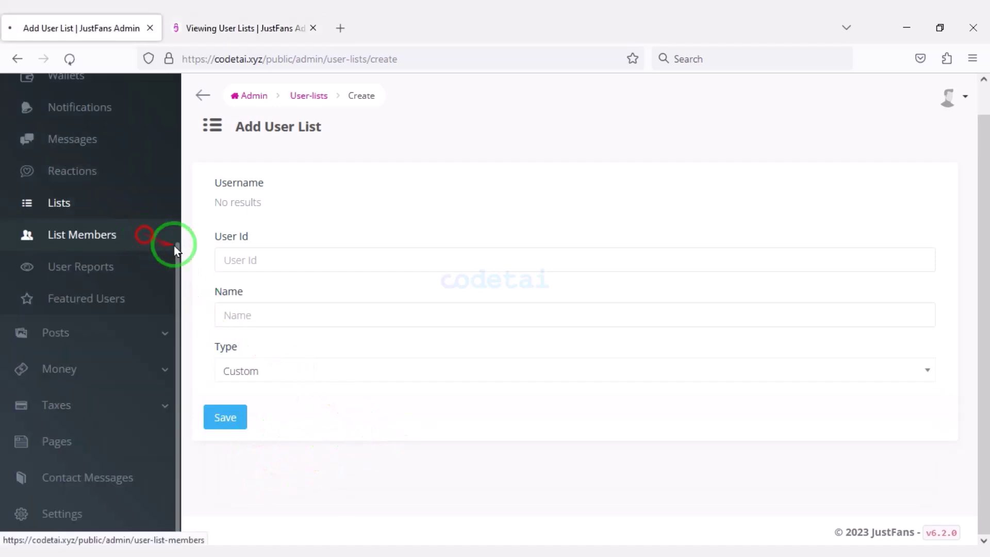
# Look over the List Members new-member form and the User Reports page
pyautogui.click(173, 244)
pyautogui.click(405, 159)
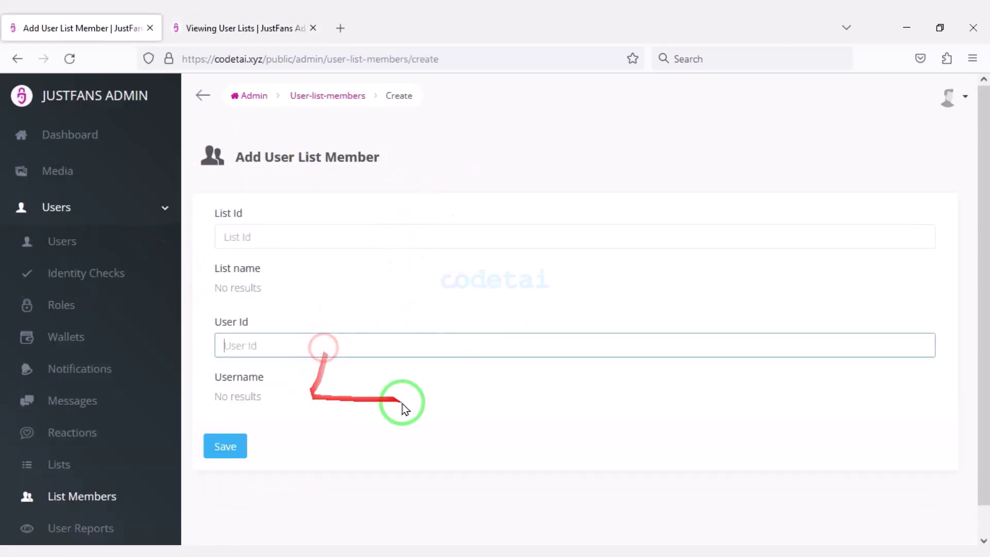
pyautogui.click(106, 384)
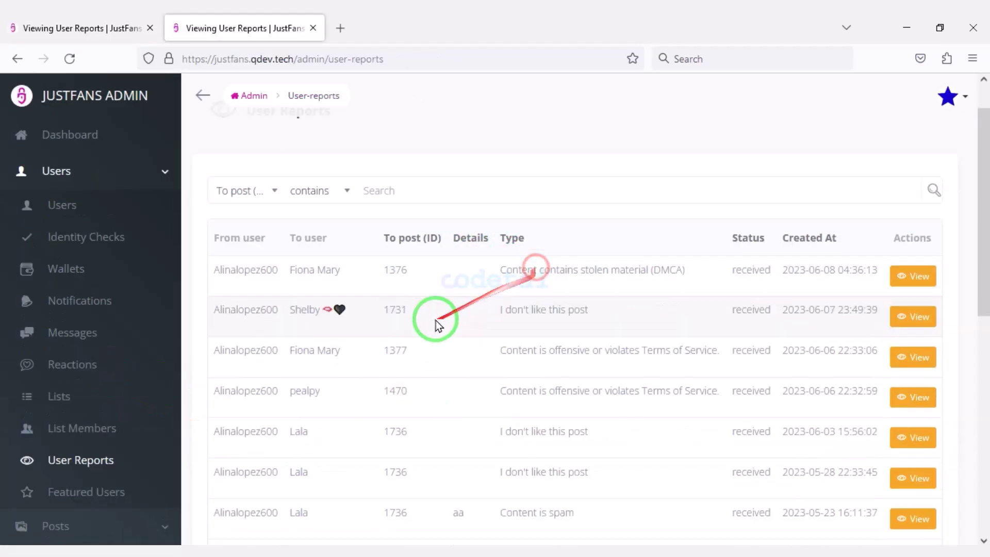
pyautogui.scroll(-10, 343, 305)
pyautogui.click(153, 469)
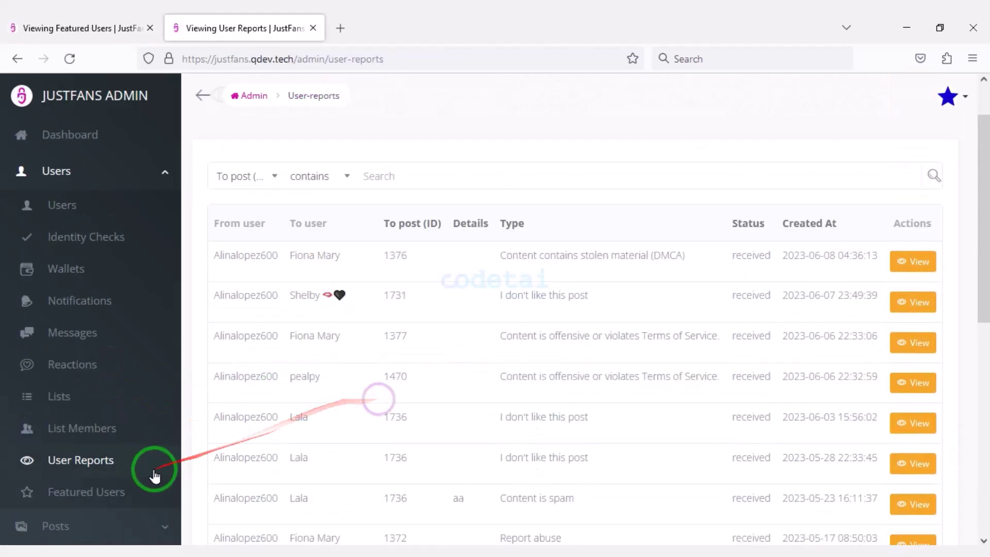
# Add a new featured user by picking a username and saving it
pyautogui.click(129, 491)
pyautogui.click(397, 157)
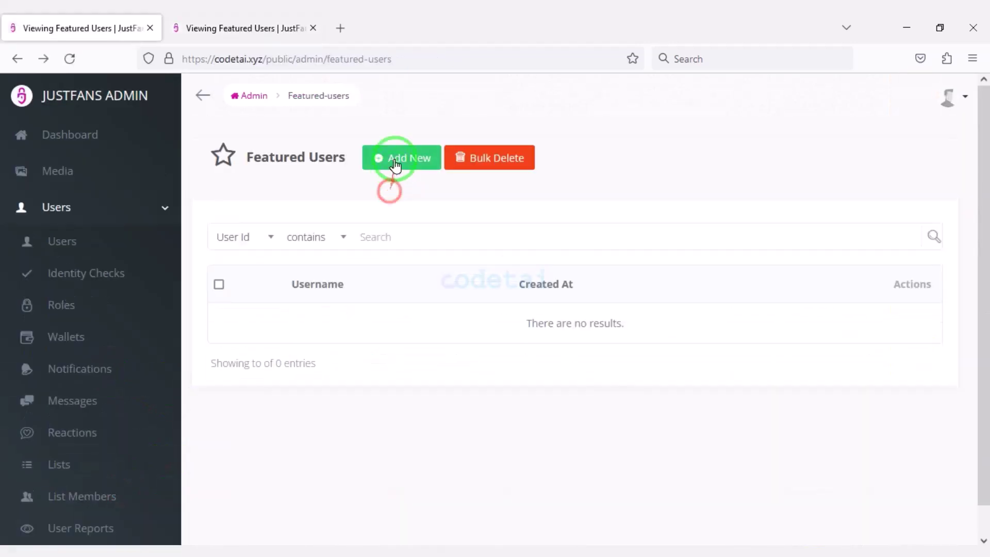
pyautogui.click(567, 234)
pyautogui.click(283, 311)
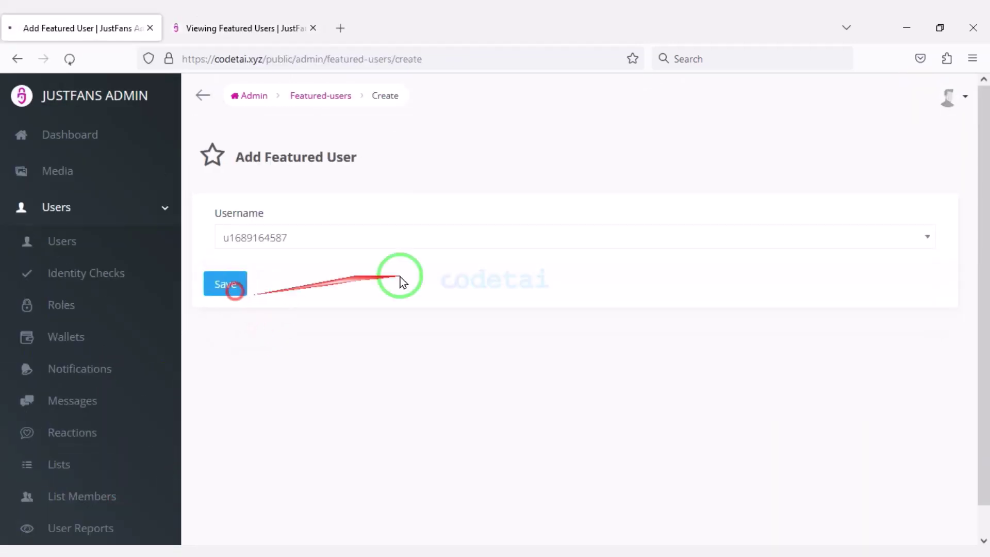
pyautogui.click(224, 283)
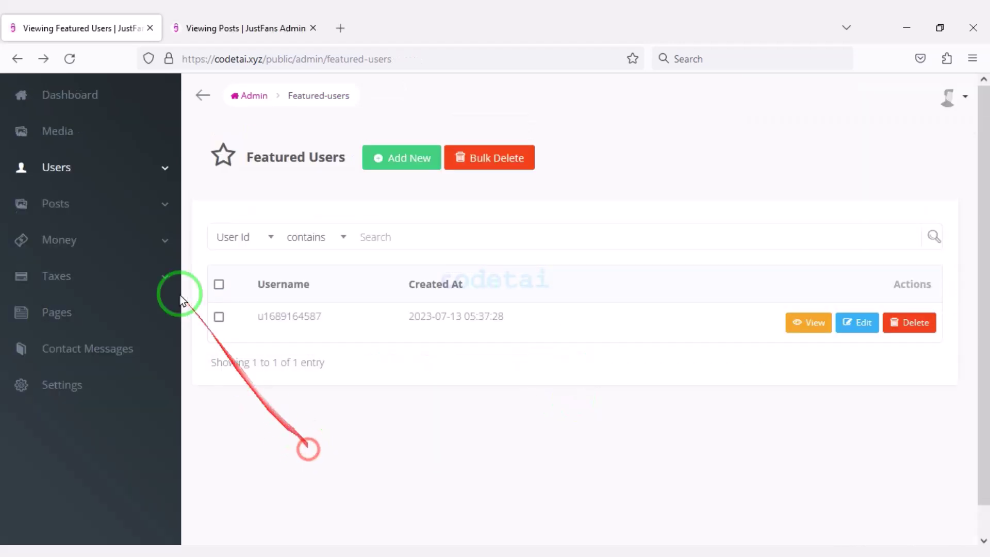
pyautogui.click(127, 213)
# Open post 2378's details from the Posts list, then return to the list
pyautogui.click(91, 241)
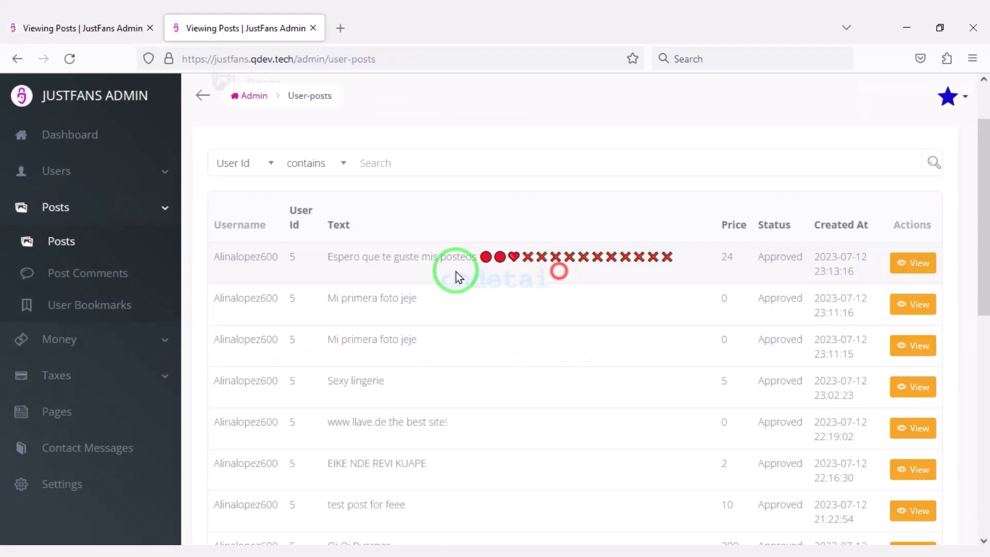
pyautogui.scroll(-15, 456, 309)
pyautogui.scroll(15, 670, 309)
pyautogui.click(913, 308)
pyautogui.scroll(-5, 337, 383)
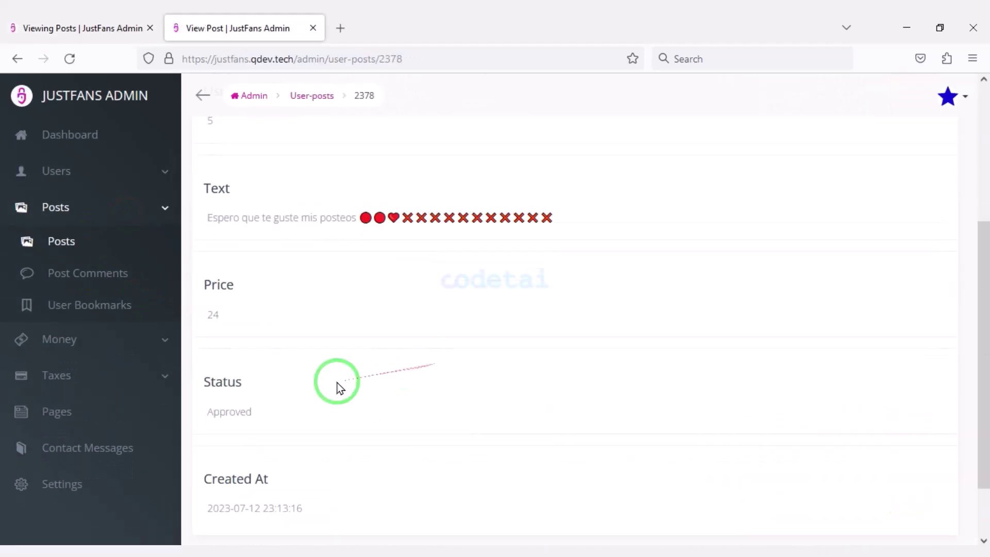
pyautogui.scroll(5, 337, 383)
pyautogui.hotkey('alt', 'Left')
# Browse the post comments, then view one bookmark's details in User Bookmarks
pyautogui.click(155, 283)
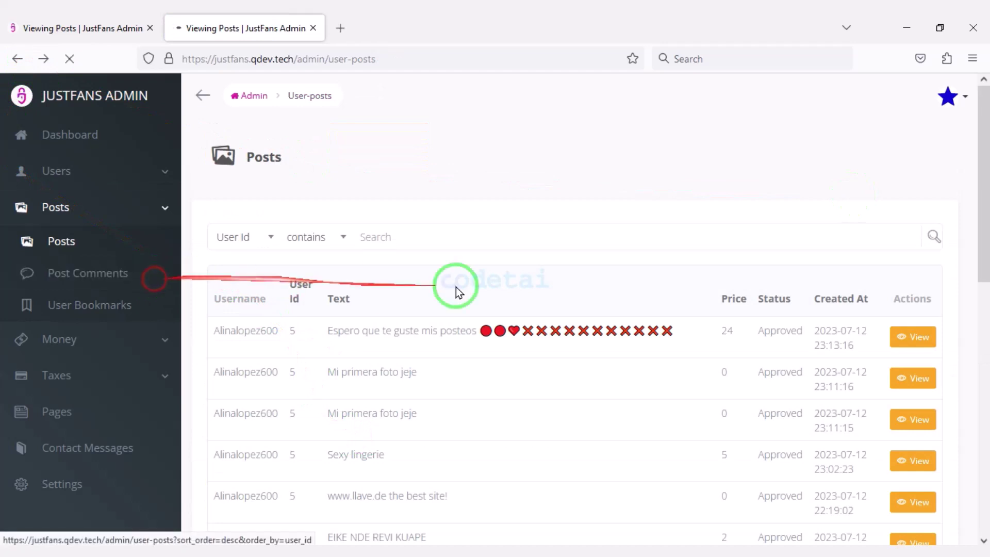
pyautogui.scroll(-10, 568, 371)
pyautogui.scroll(2, 661, 385)
pyautogui.scroll(4, 662, 386)
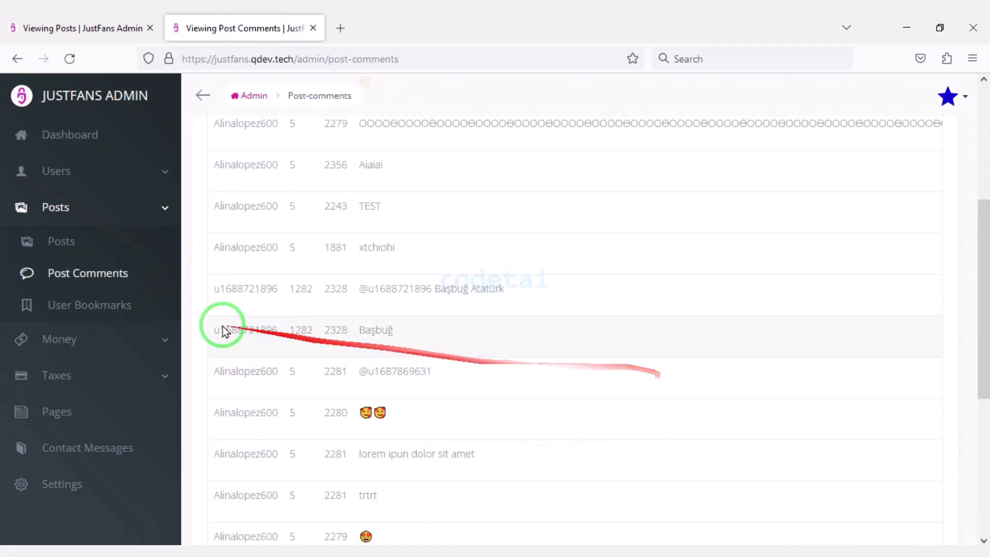
pyautogui.click(146, 307)
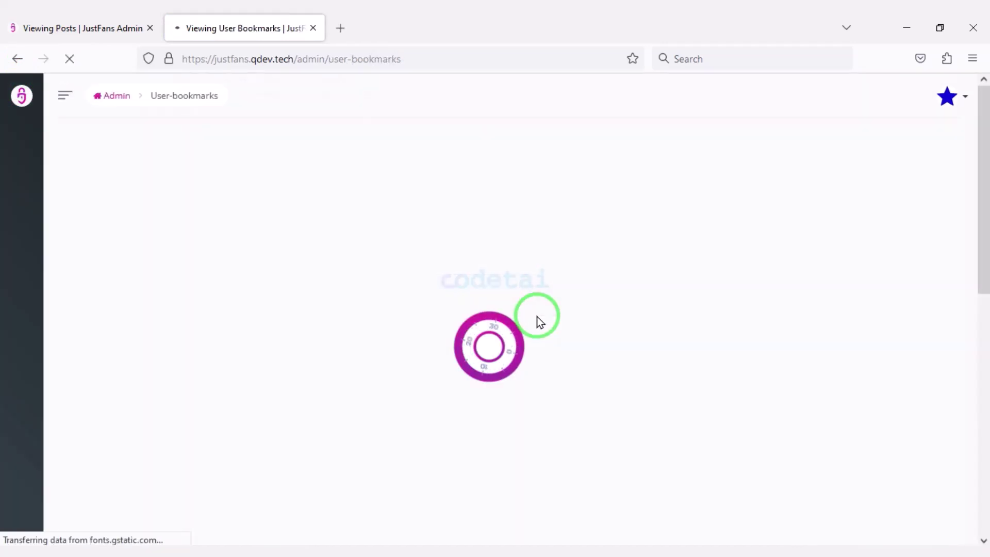
pyautogui.scroll(-5, 486, 387)
pyautogui.scroll(-2, 575, 395)
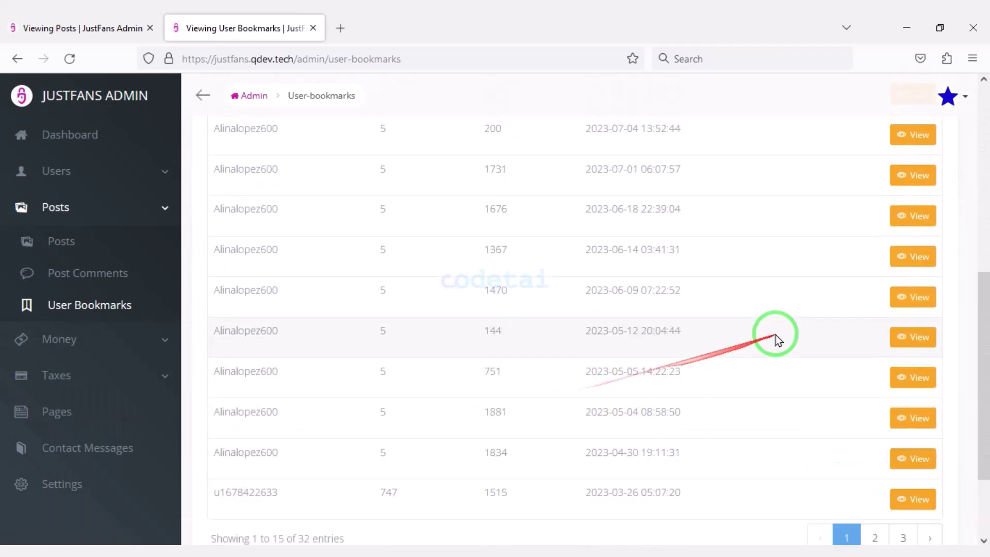
pyautogui.click(913, 332)
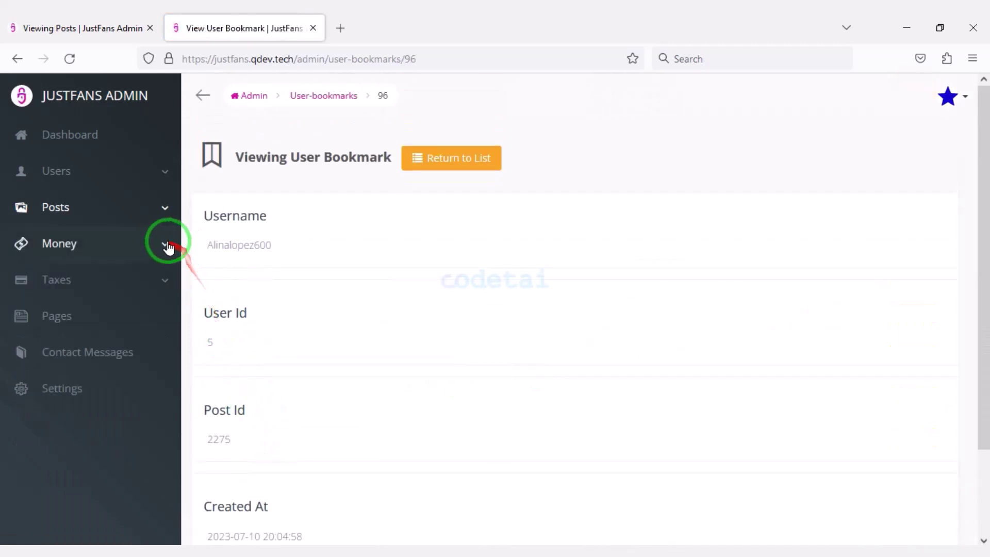
pyautogui.click(166, 245)
# Review the Subscriptions and Transactions lists under Money
pyautogui.click(127, 286)
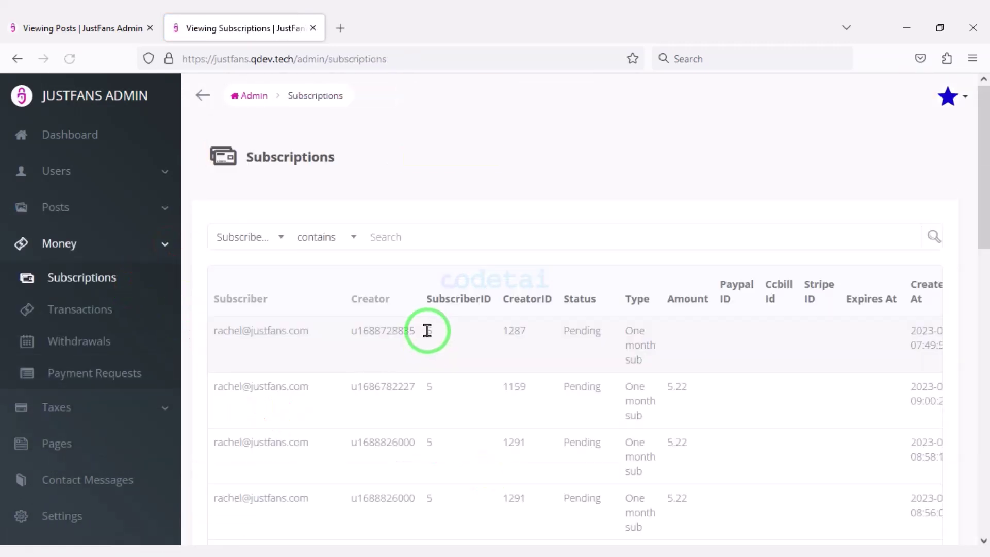
pyautogui.scroll(-10, 425, 326)
pyautogui.scroll(10, 355, 503)
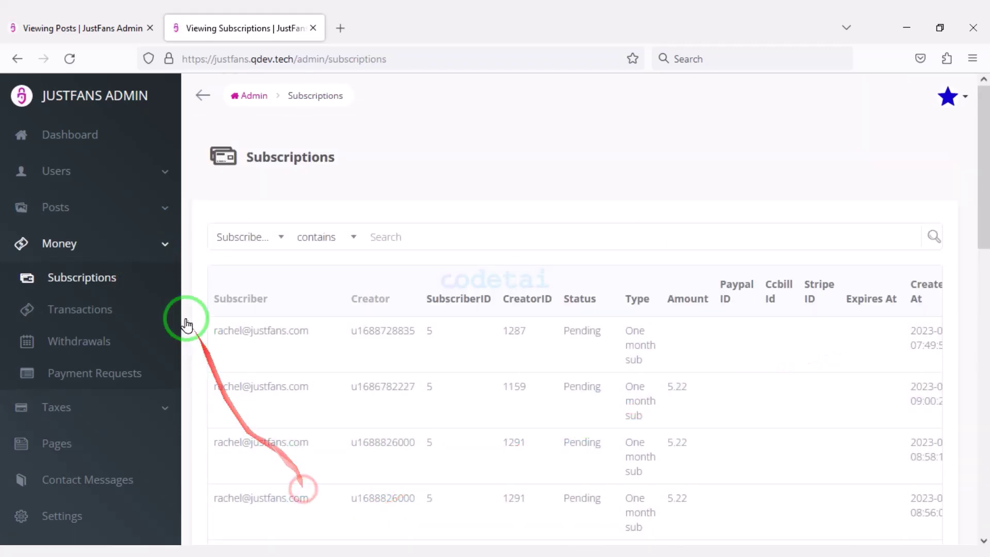
pyautogui.click(141, 299)
pyautogui.scroll(-10, 342, 405)
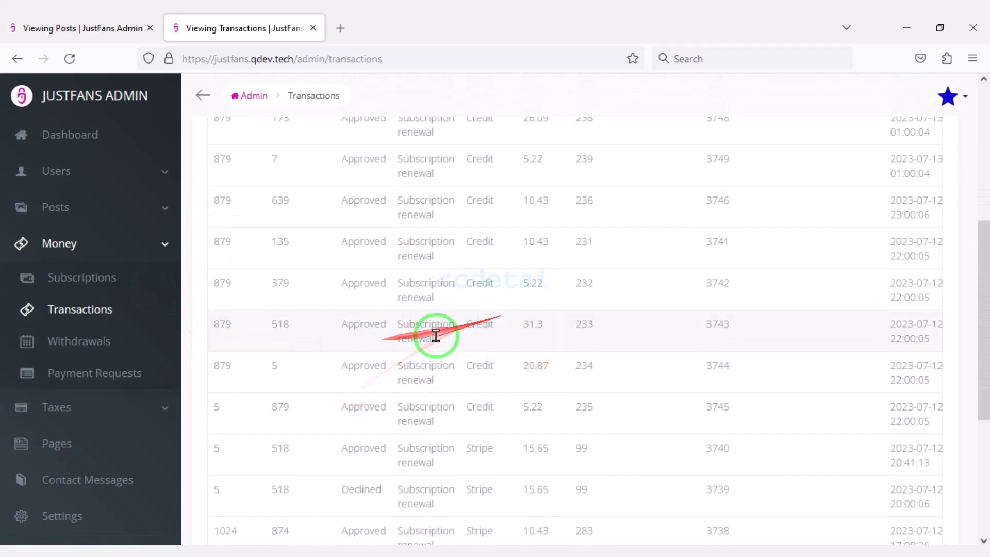
# Scroll through the Withdrawals list
pyautogui.click(129, 341)
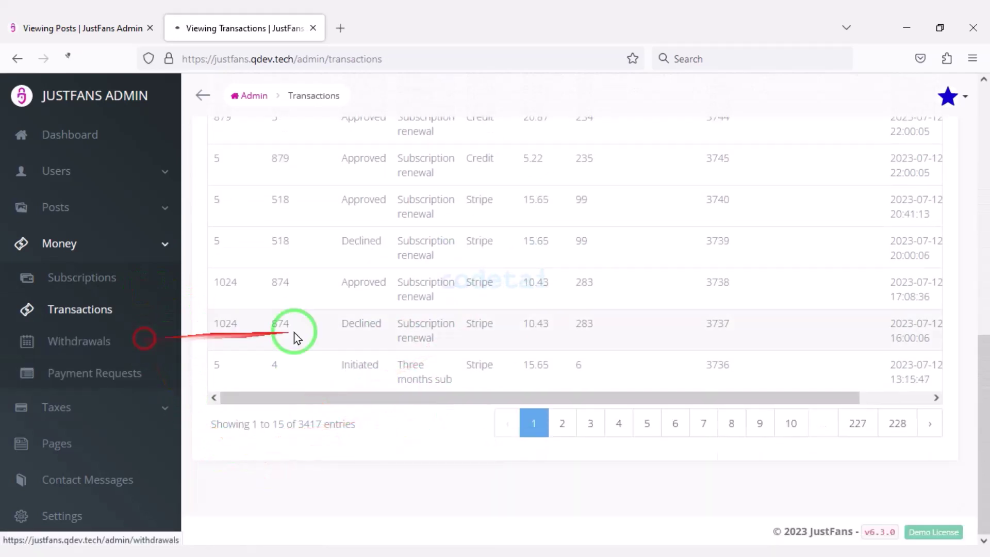
pyautogui.scroll(-10, 656, 348)
pyautogui.scroll(-6, 562, 378)
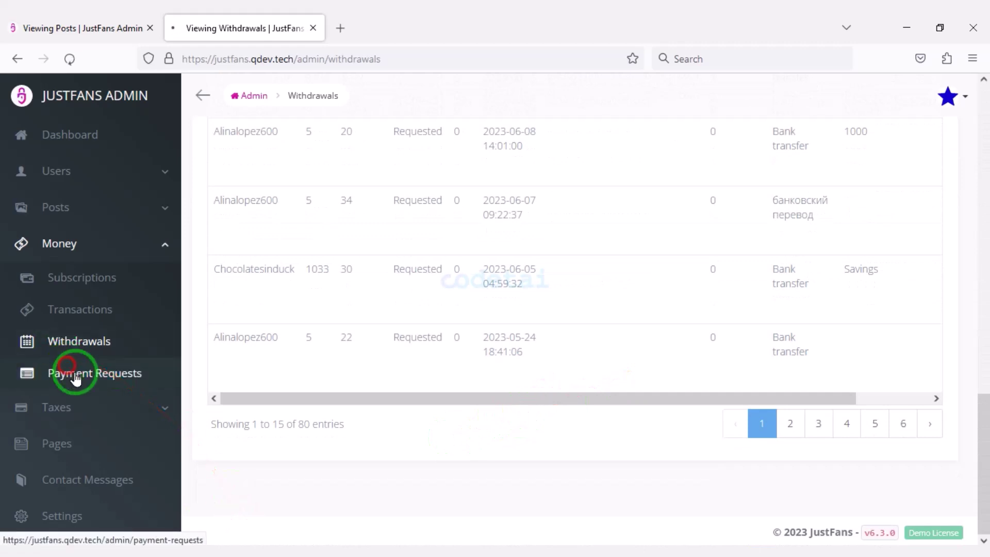
pyautogui.scroll(-10, 504, 378)
pyautogui.scroll(10, 606, 371)
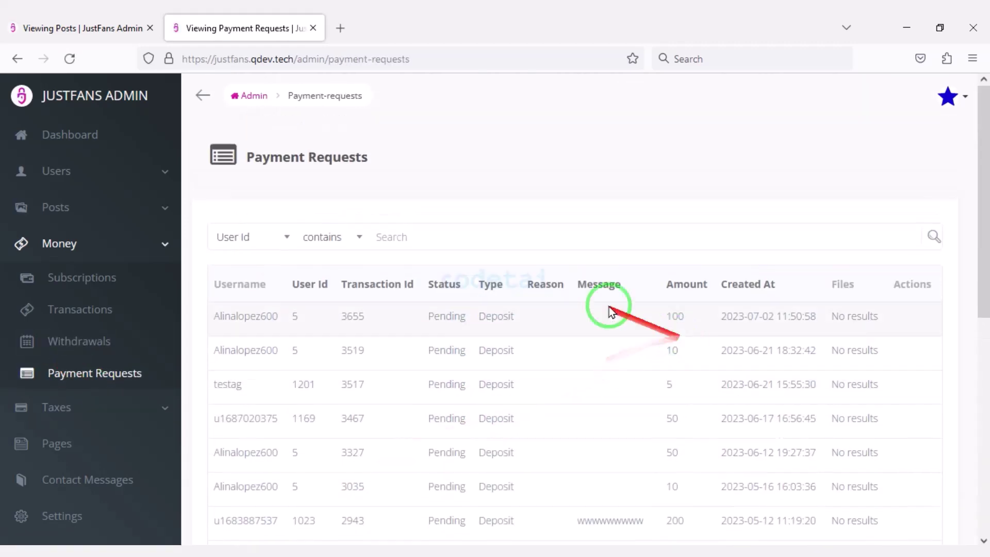
pyautogui.click(164, 416)
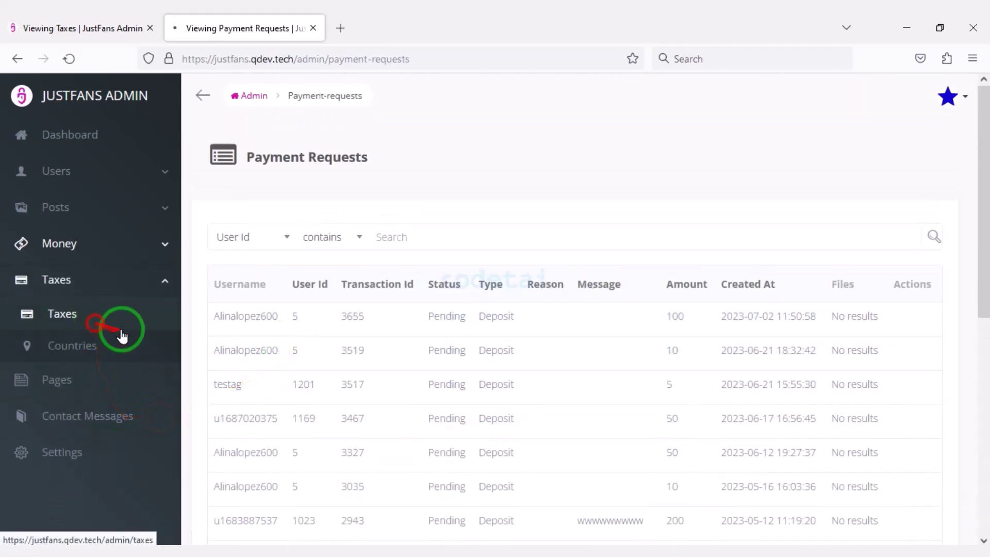
# Start a new tax entry and make it Exclusive
pyautogui.click(110, 318)
pyautogui.click(335, 172)
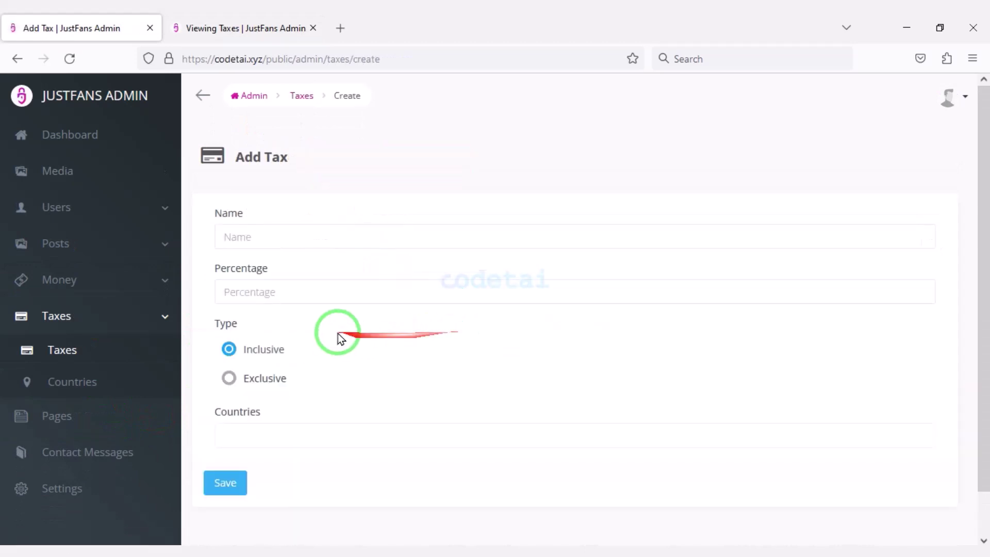
pyautogui.click(313, 236)
pyautogui.scroll(-1, 235, 362)
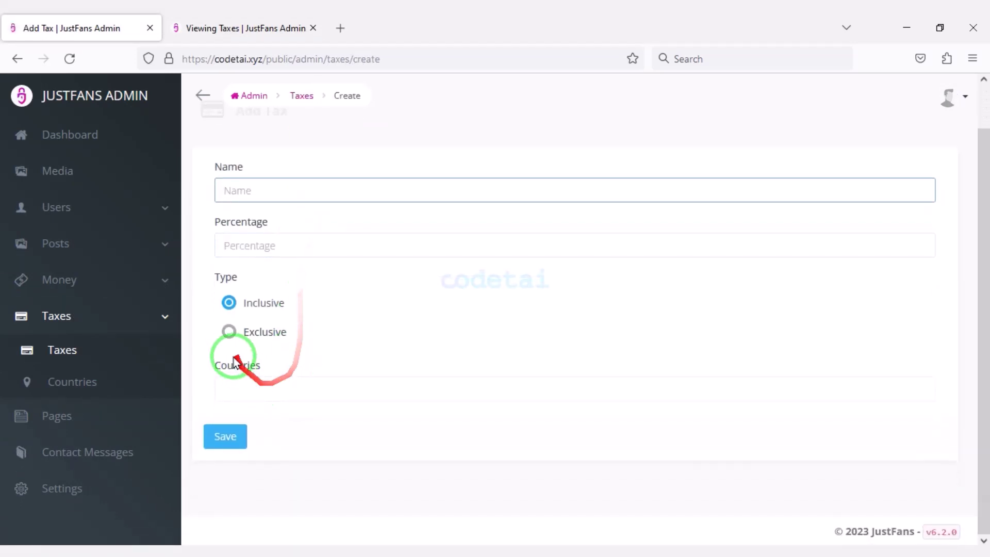
pyautogui.click(241, 395)
pyautogui.click(229, 332)
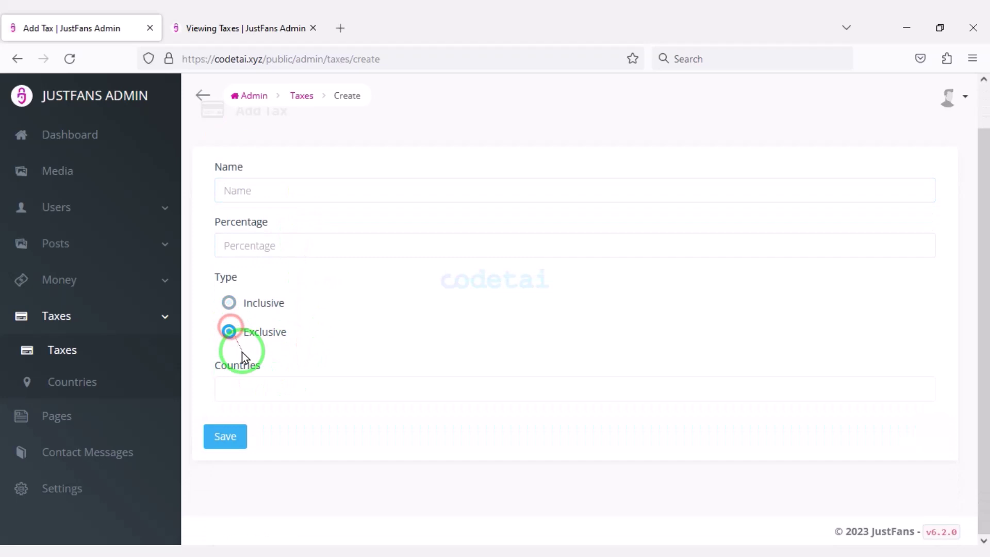
pyautogui.click(253, 391)
# Open the new-country form under tax Countries
pyautogui.click(72, 381)
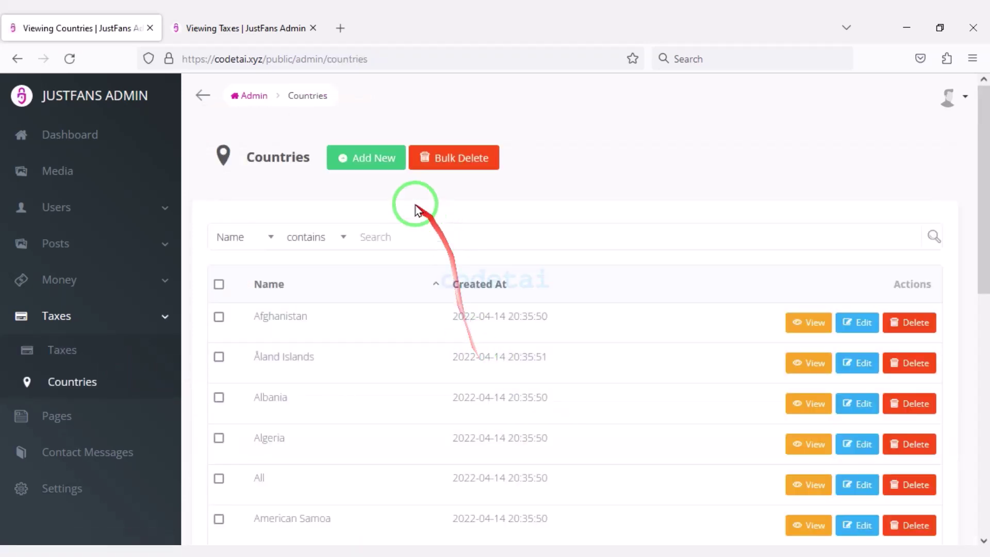
pyautogui.click(379, 240)
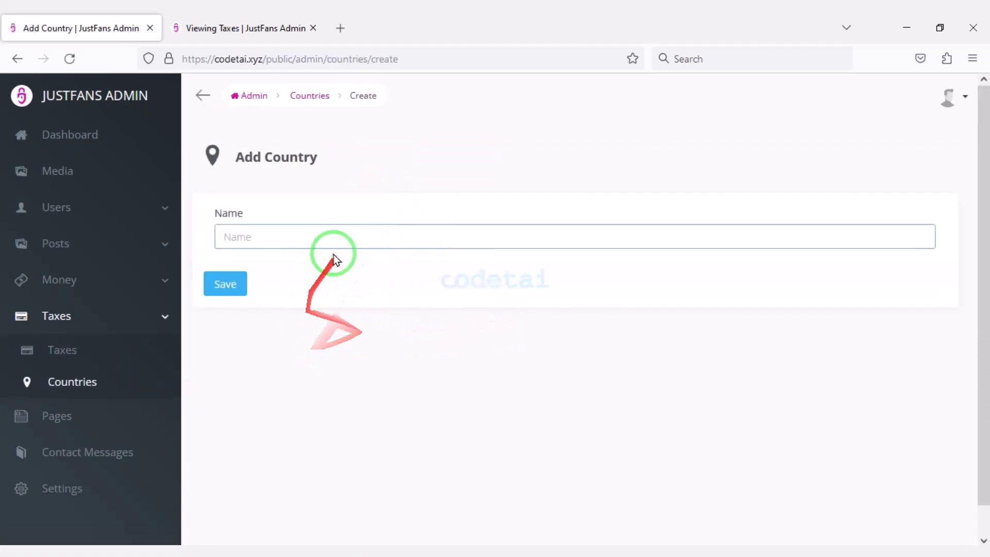
pyautogui.click(132, 423)
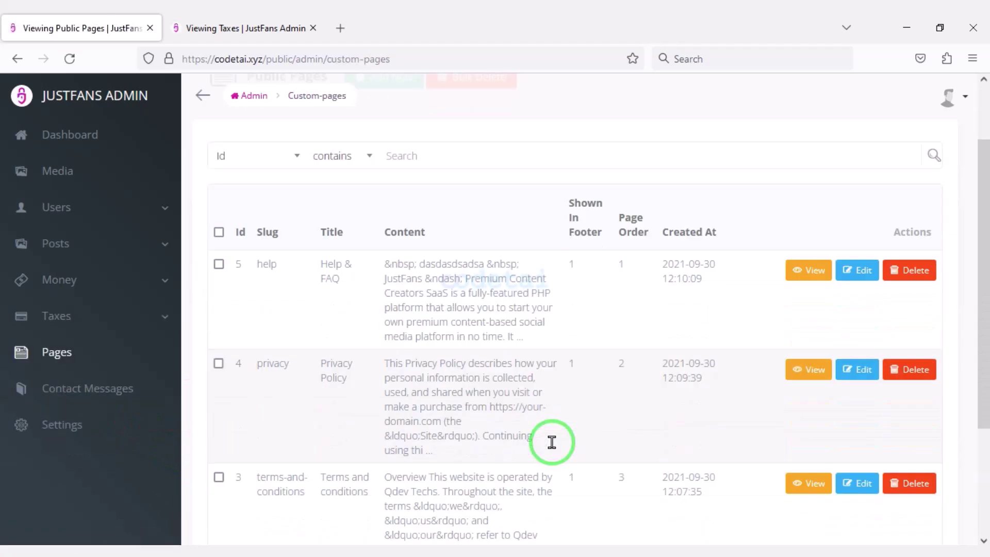
# Start a new public page and mark it as shown in the footer
pyautogui.click(421, 160)
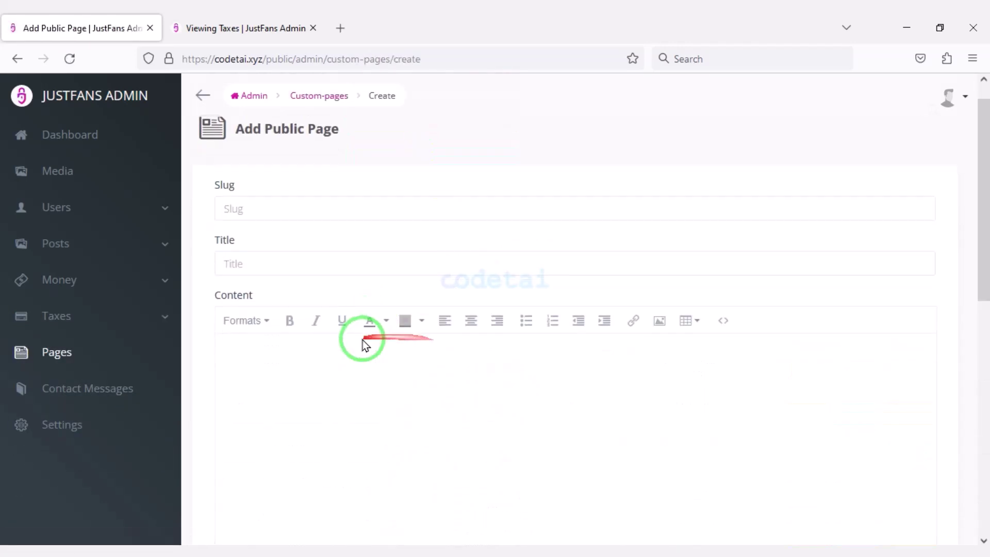
pyautogui.scroll(-10, 363, 339)
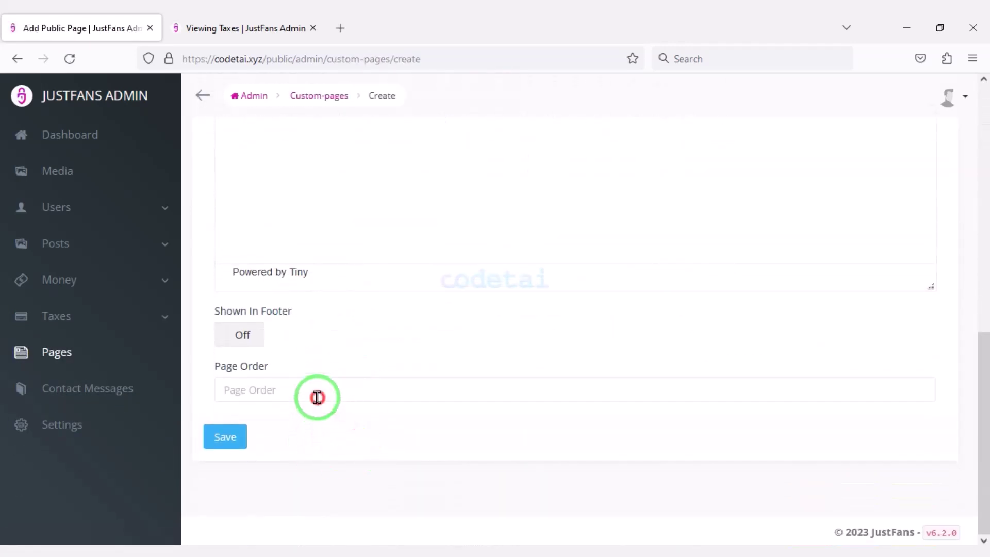
pyautogui.scroll(1, 227, 438)
pyautogui.click(223, 410)
pyautogui.scroll(8, 384, 402)
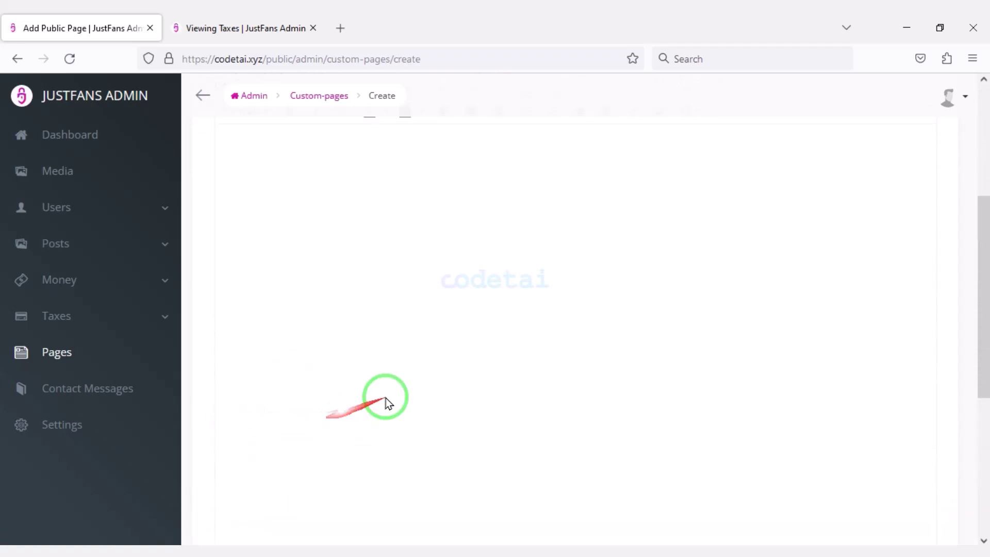
# Look over the Contact Messages list
pyautogui.click(124, 388)
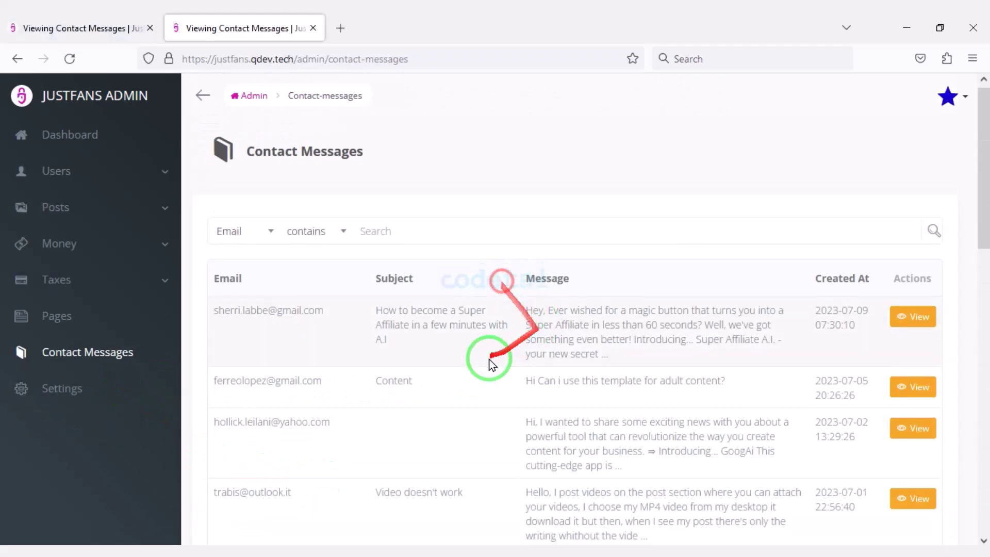
pyautogui.scroll(-15, 464, 413)
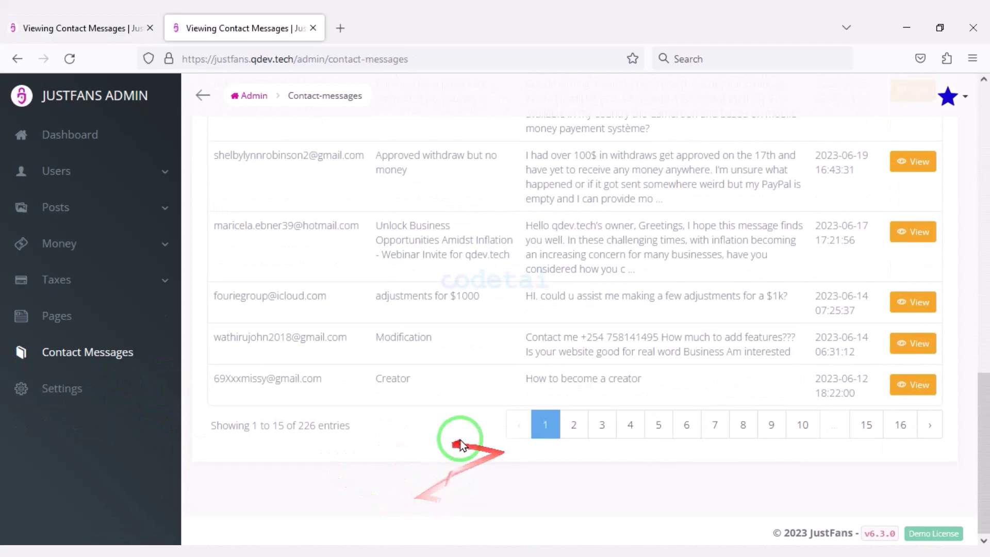
pyautogui.scroll(15, 525, 393)
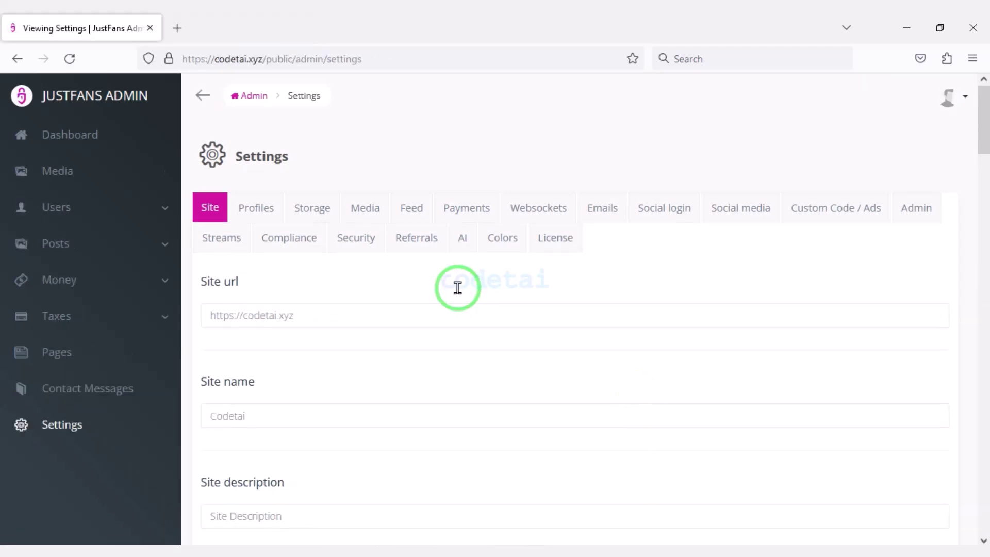
# Set logo.png as the light and dark site logos and favicon.png as the favicon
pyautogui.scroll(-3, 454, 287)
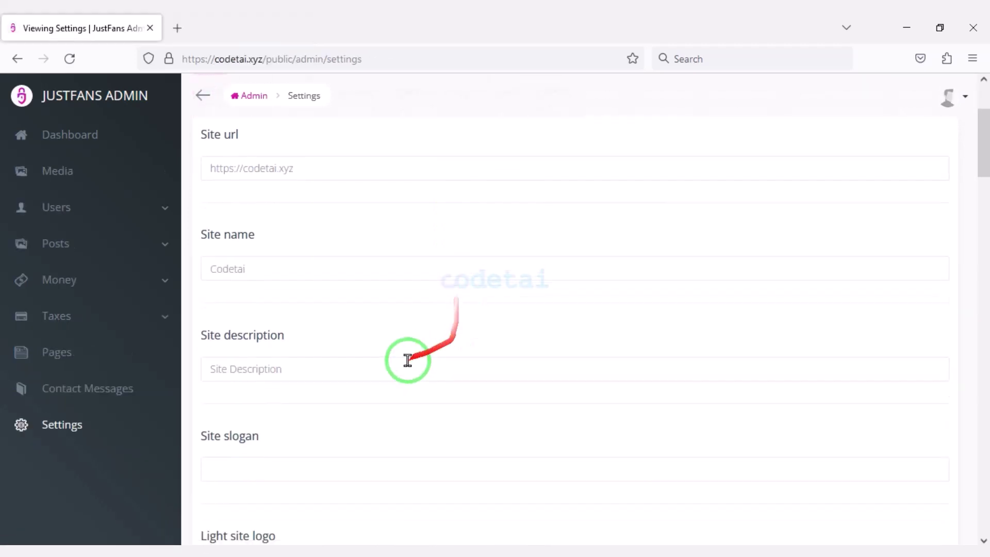
pyautogui.scroll(-6, 270, 386)
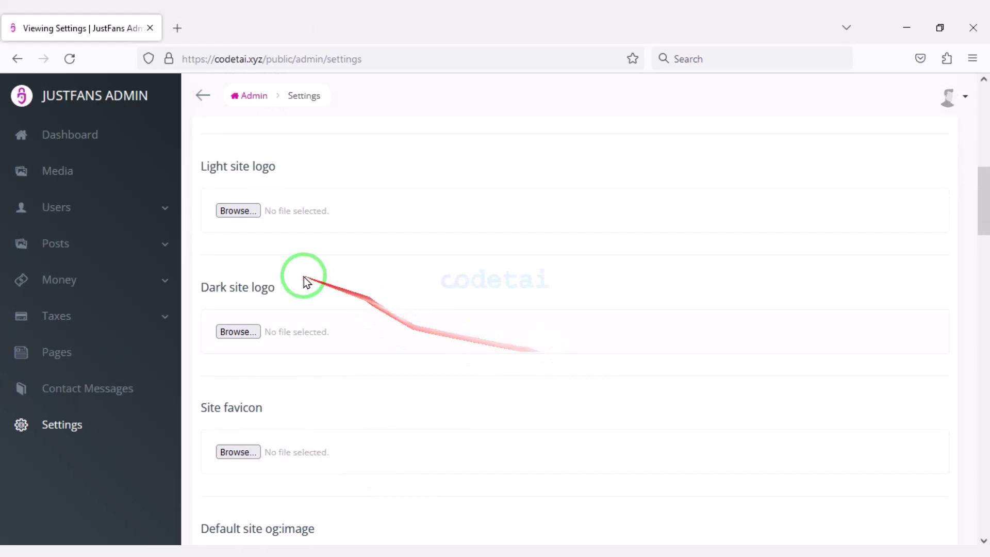
pyautogui.click(255, 226)
pyautogui.doubleClick(265, 155)
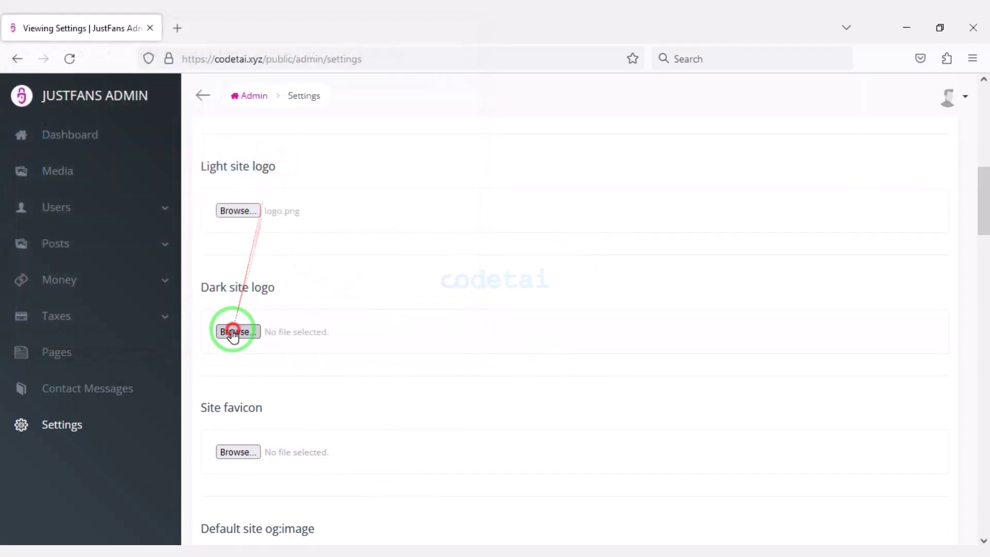
pyautogui.click(238, 331)
pyautogui.doubleClick(254, 155)
pyautogui.scroll(-1, 257, 330)
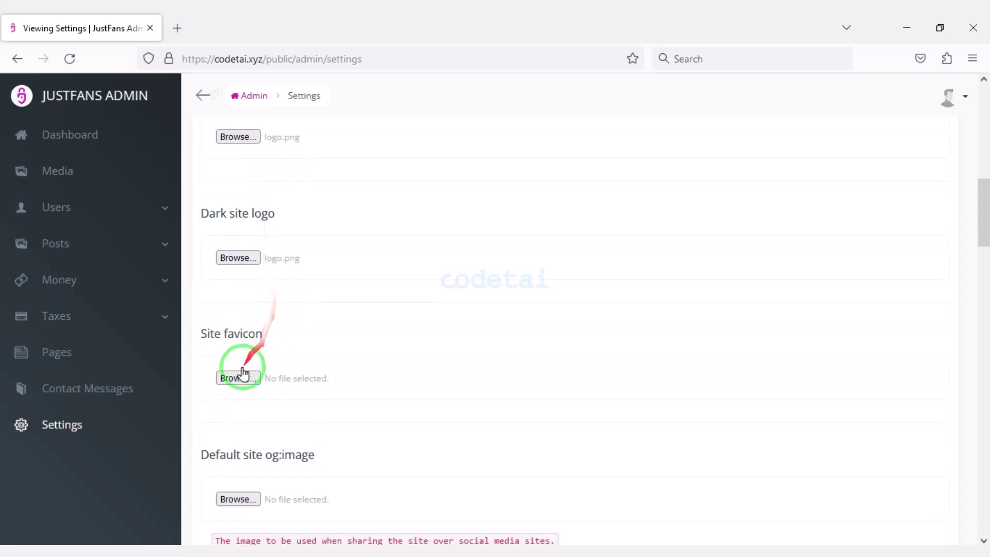
pyautogui.click(241, 372)
pyautogui.doubleClick(178, 149)
pyautogui.scroll(-2, 389, 371)
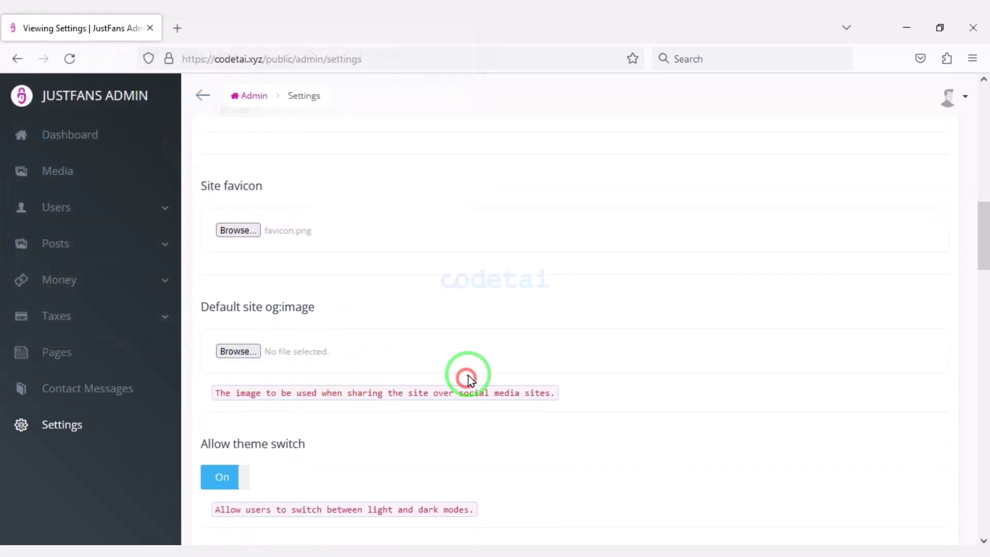
pyautogui.scroll(-9, 468, 376)
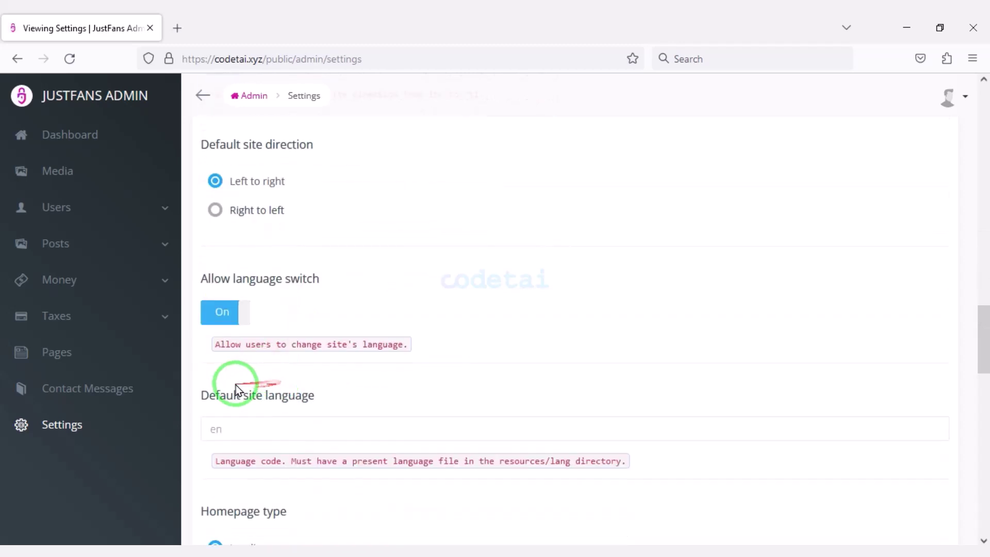
pyautogui.scroll(-13, 236, 385)
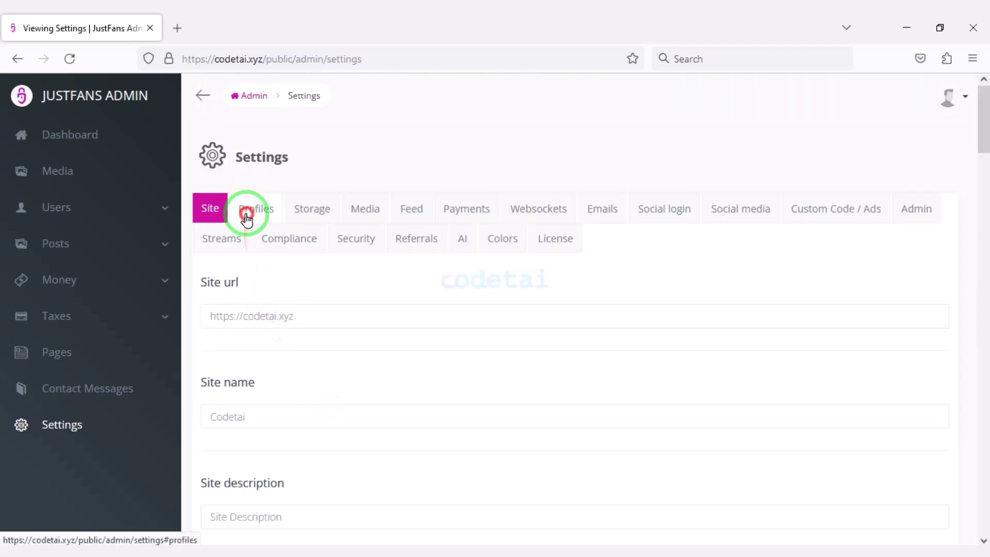
# Scroll through the Profile settings
pyautogui.click(247, 219)
pyautogui.scroll(-3, 413, 348)
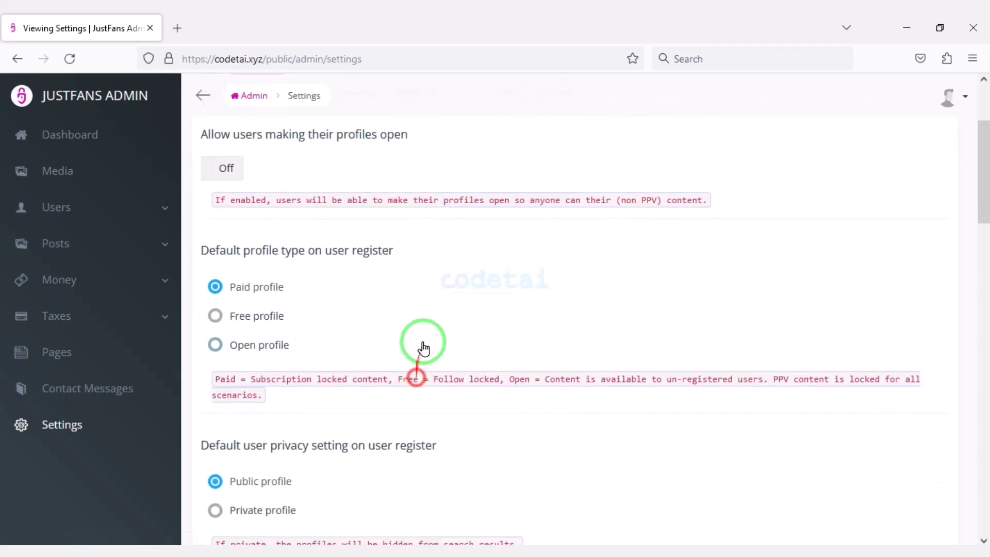
pyautogui.scroll(-4, 242, 376)
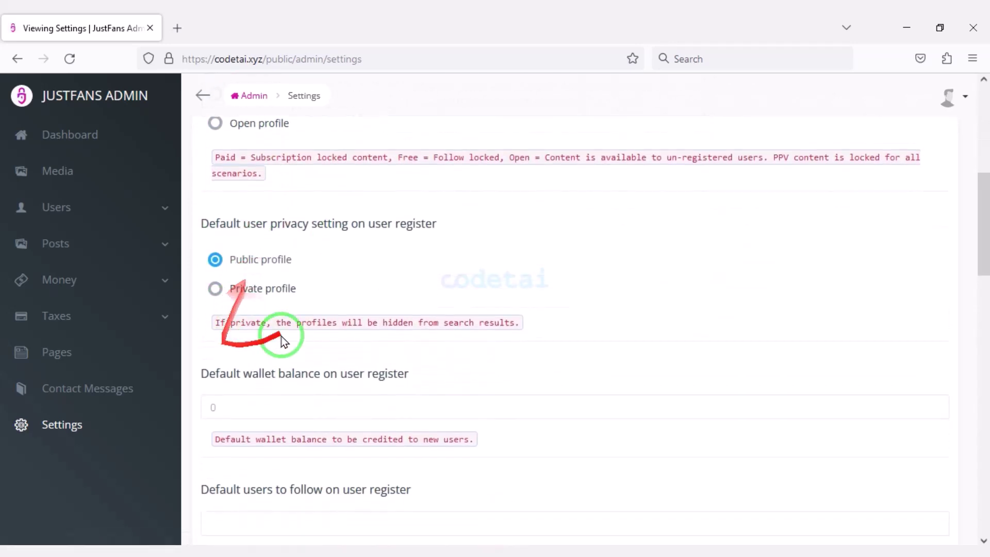
pyautogui.scroll(-8, 282, 341)
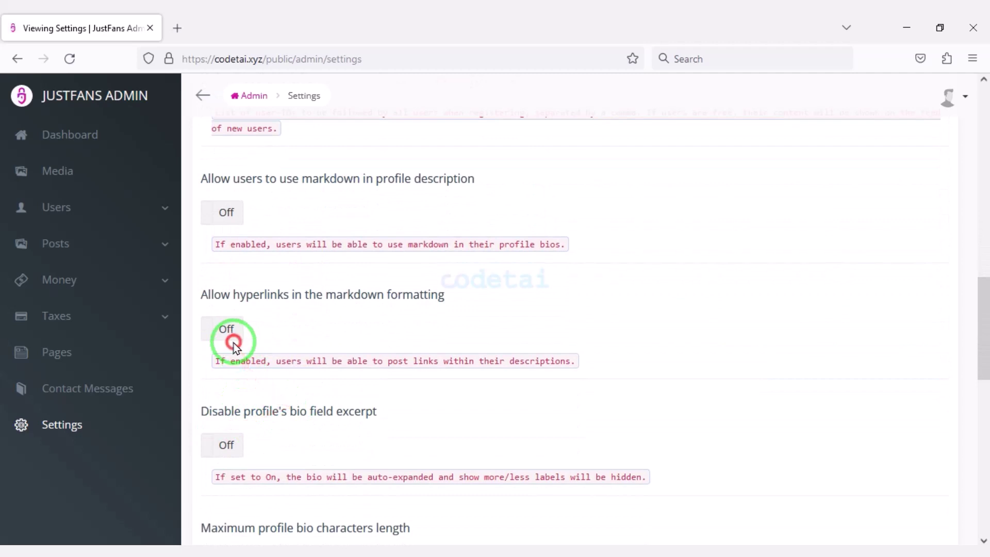
pyautogui.scroll(-10, 279, 397)
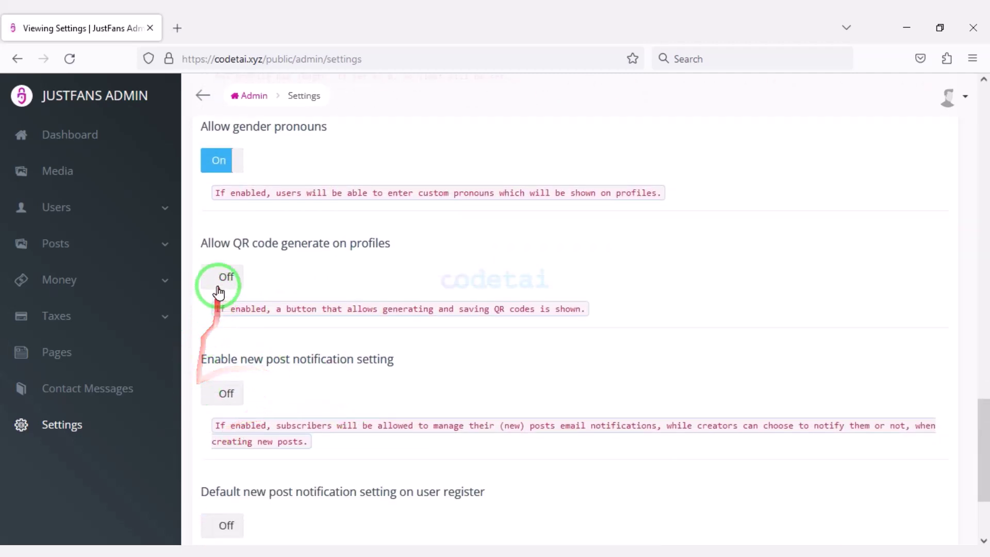
pyautogui.scroll(-3, 355, 330)
pyautogui.scroll(20, 332, 375)
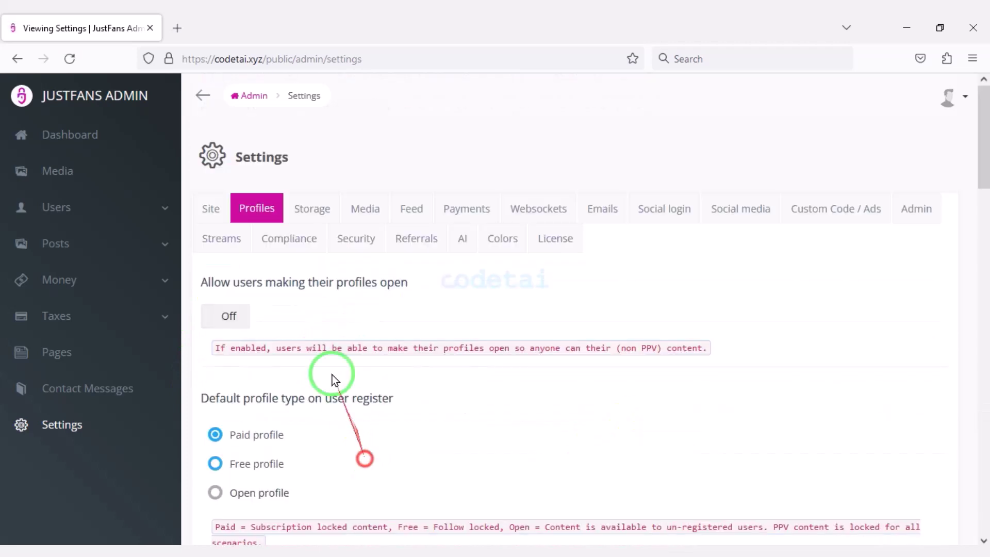
# Set the storage driver to Minio after trying S3
pyautogui.click(312, 212)
pyautogui.click(316, 318)
pyautogui.click(261, 363)
pyautogui.scroll(-3, 293, 392)
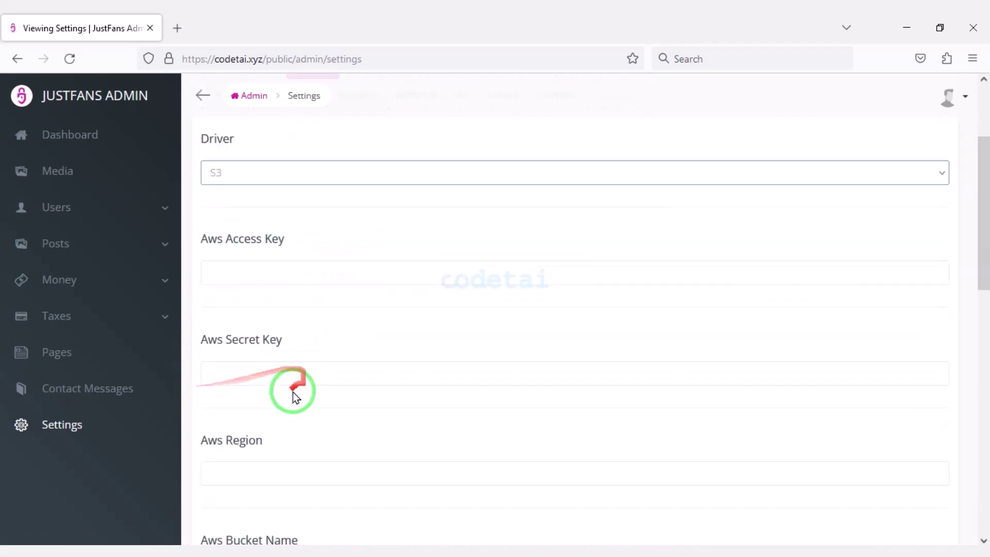
pyautogui.scroll(1, 293, 263)
pyautogui.click(292, 244)
pyautogui.click(287, 347)
pyautogui.scroll(-7, 320, 423)
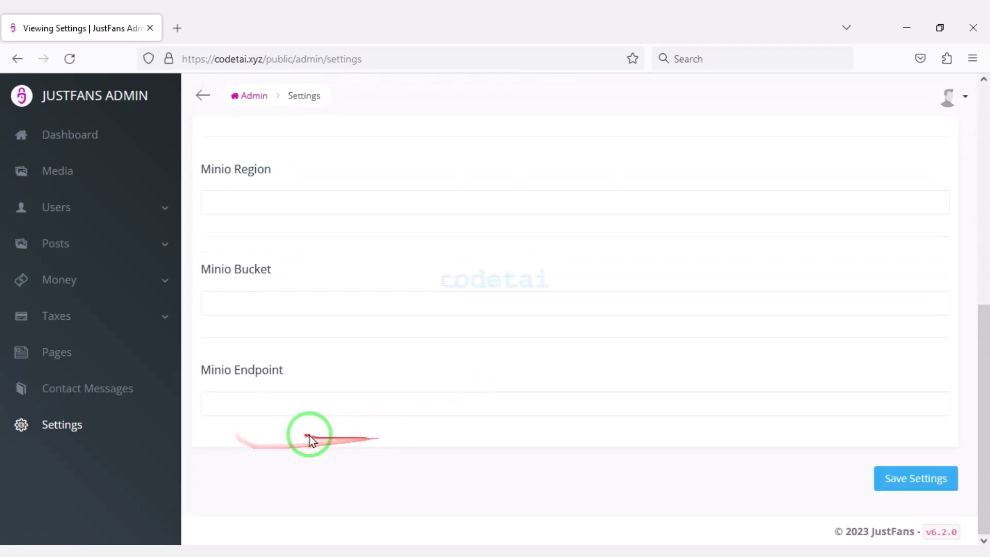
pyautogui.scroll(7, 437, 398)
pyautogui.scroll(1, 436, 398)
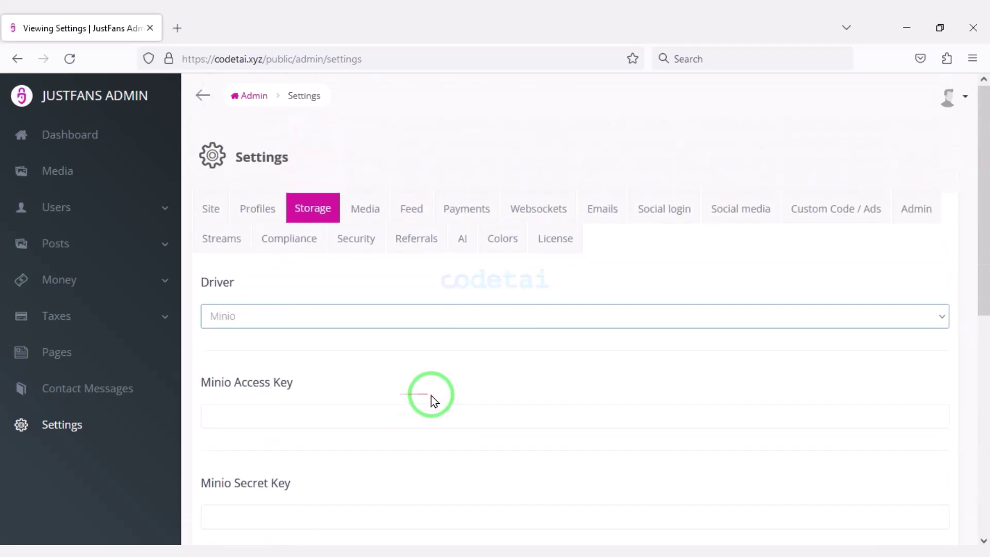
# Set the Media video quality preset to Size optimized
pyautogui.click(363, 207)
pyautogui.scroll(-4, 365, 369)
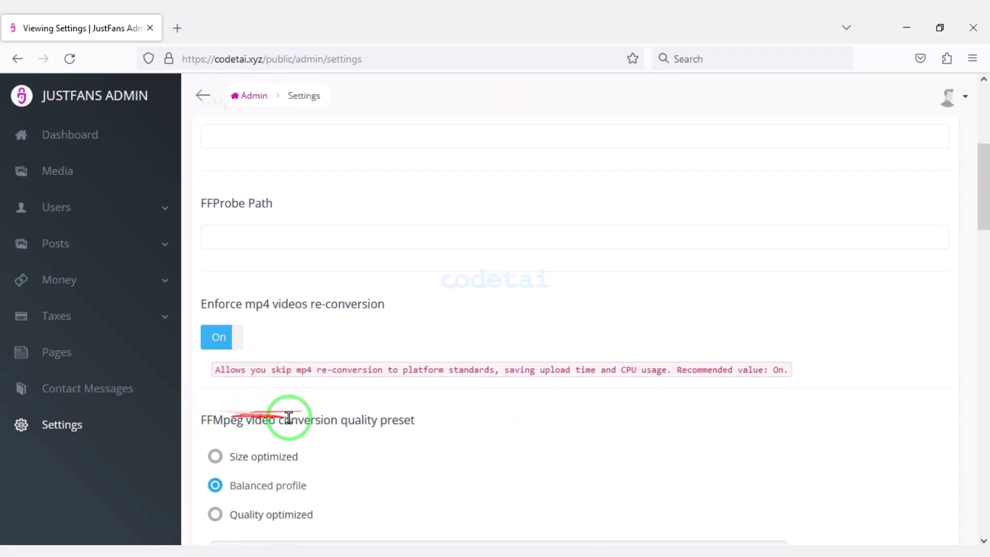
pyautogui.scroll(-3, 288, 417)
pyautogui.click(258, 311)
pyautogui.scroll(-15, 315, 426)
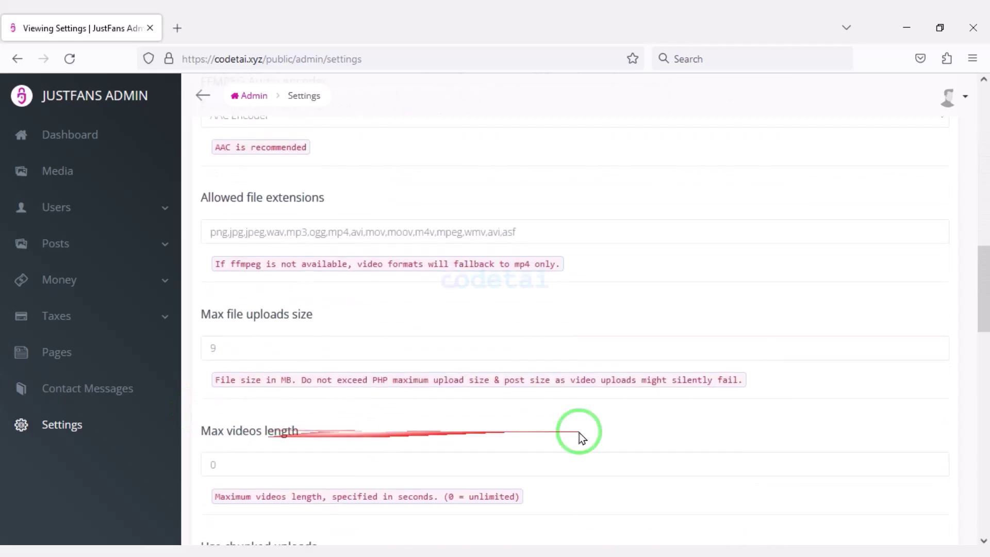
pyautogui.scroll(-10, 293, 479)
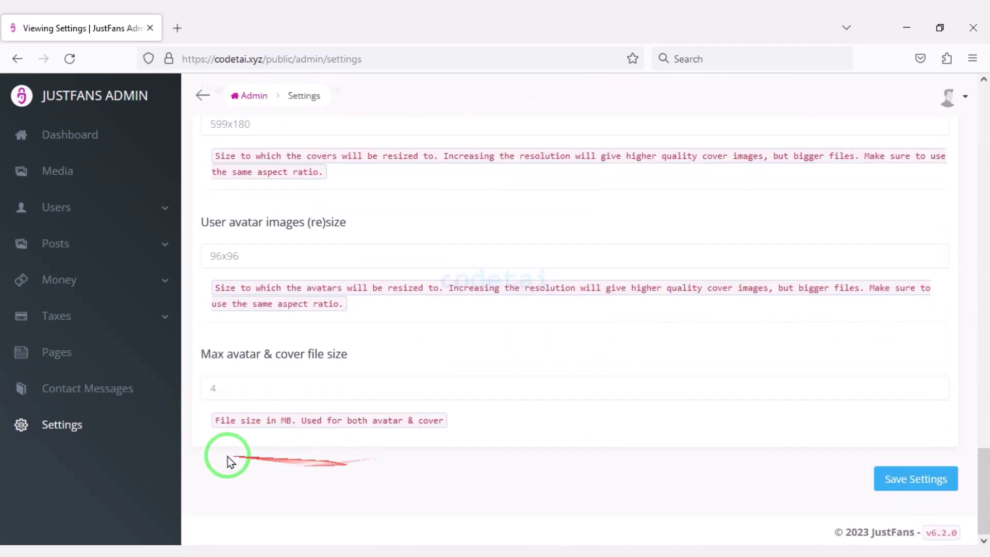
pyautogui.scroll(20, 665, 477)
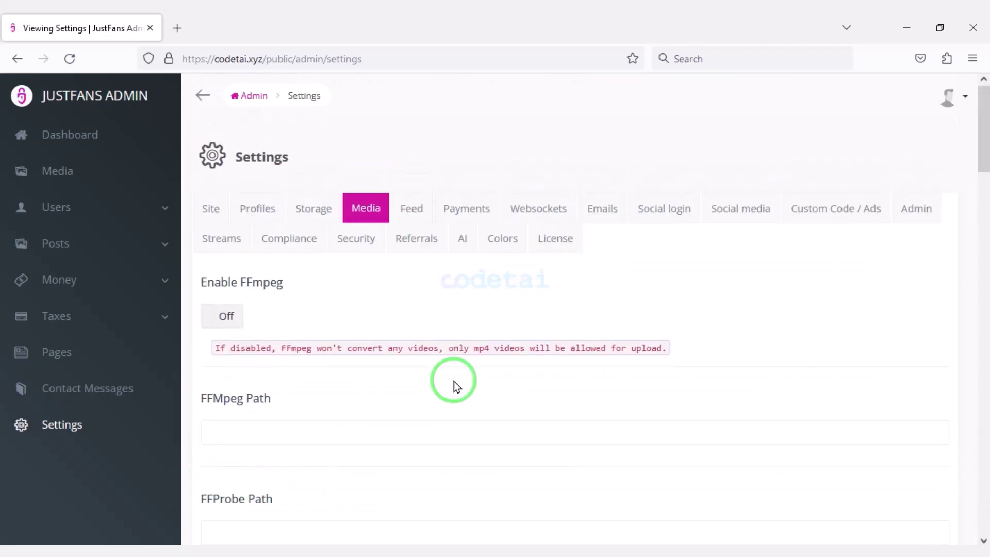
# Look over the Feed settings
pyautogui.click(415, 206)
pyautogui.scroll(-3, 475, 404)
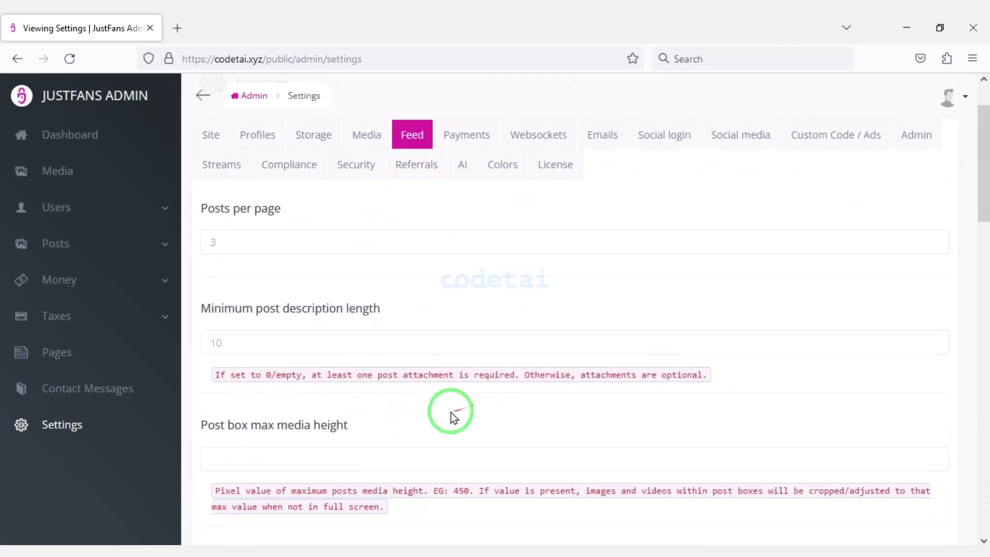
pyautogui.scroll(-10, 412, 432)
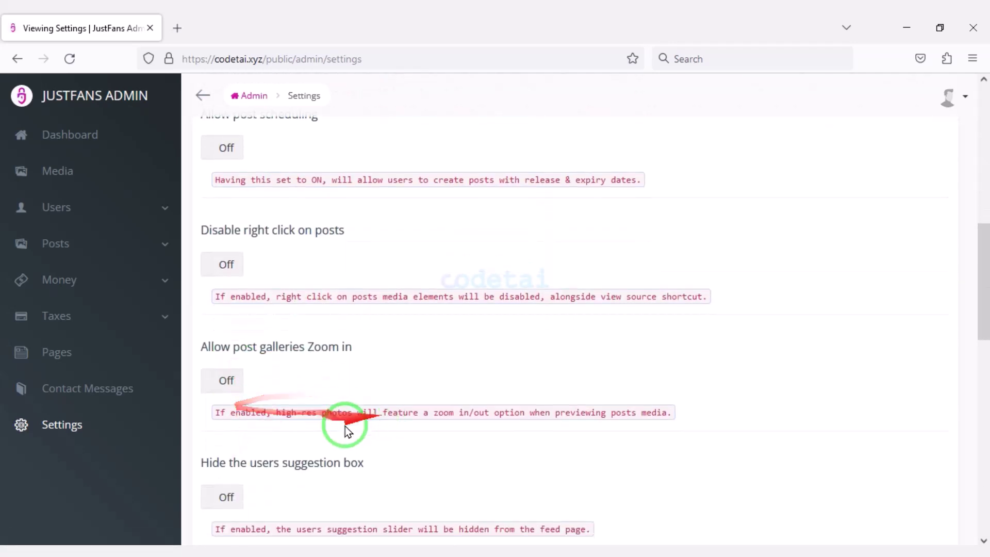
pyautogui.scroll(-10, 330, 453)
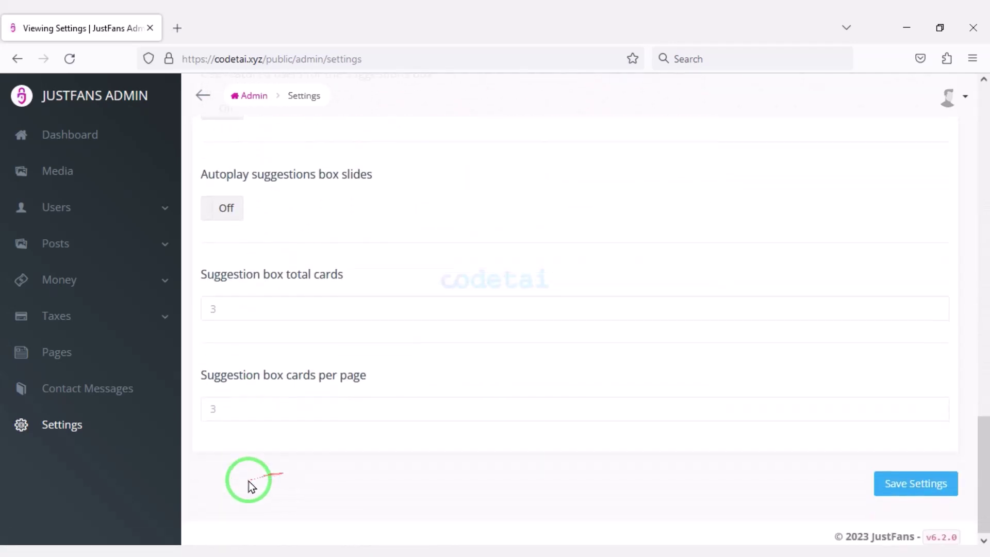
pyautogui.scroll(3, 564, 381)
pyautogui.scroll(15, 564, 381)
pyautogui.click(464, 207)
# Review the Payments general and payment processor settings
pyautogui.scroll(-6, 386, 354)
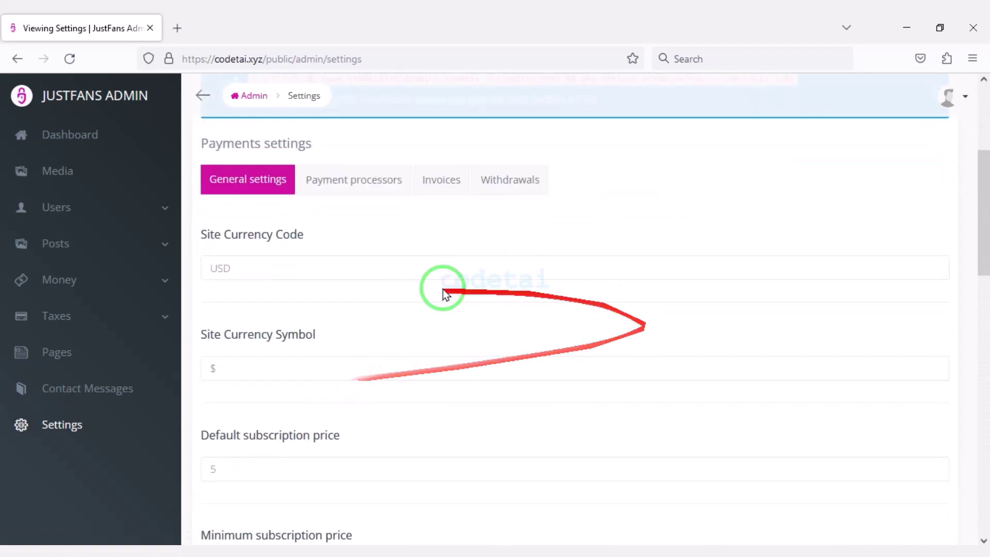
pyautogui.scroll(5, 413, 375)
pyautogui.scroll(-2, 442, 379)
pyautogui.scroll(3, 397, 260)
pyautogui.click(395, 256)
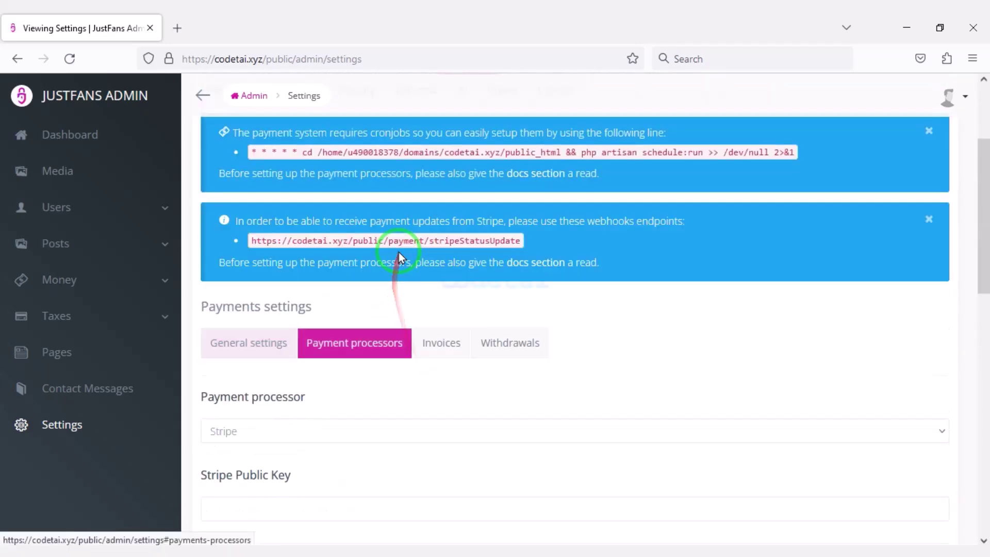
pyautogui.scroll(-7, 430, 429)
pyautogui.scroll(-5, 431, 429)
pyautogui.scroll(8, 382, 446)
# Review the Invoices and Withdrawals payment settings
pyautogui.click(464, 256)
pyautogui.scroll(-7, 457, 409)
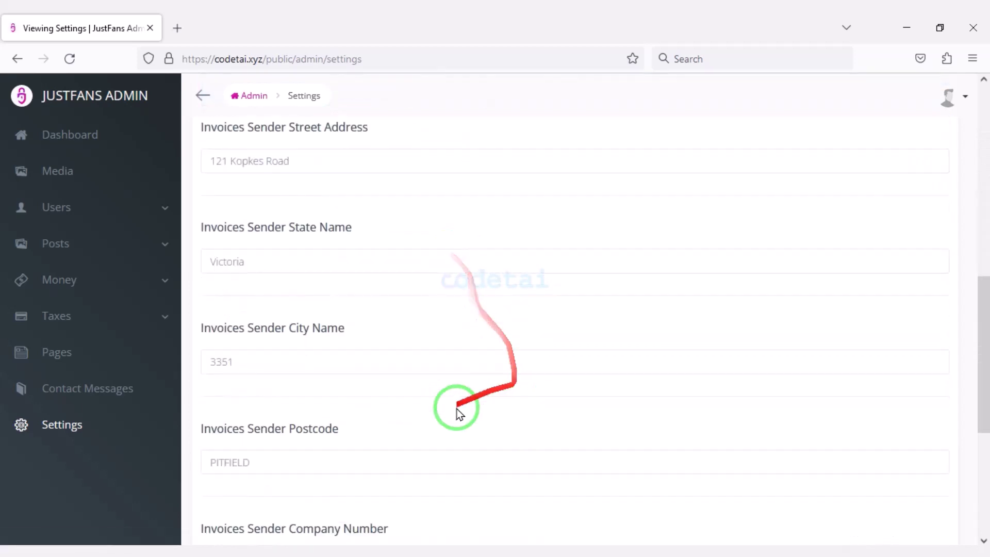
pyautogui.scroll(8, 514, 434)
pyautogui.click(508, 260)
pyautogui.scroll(-7, 376, 436)
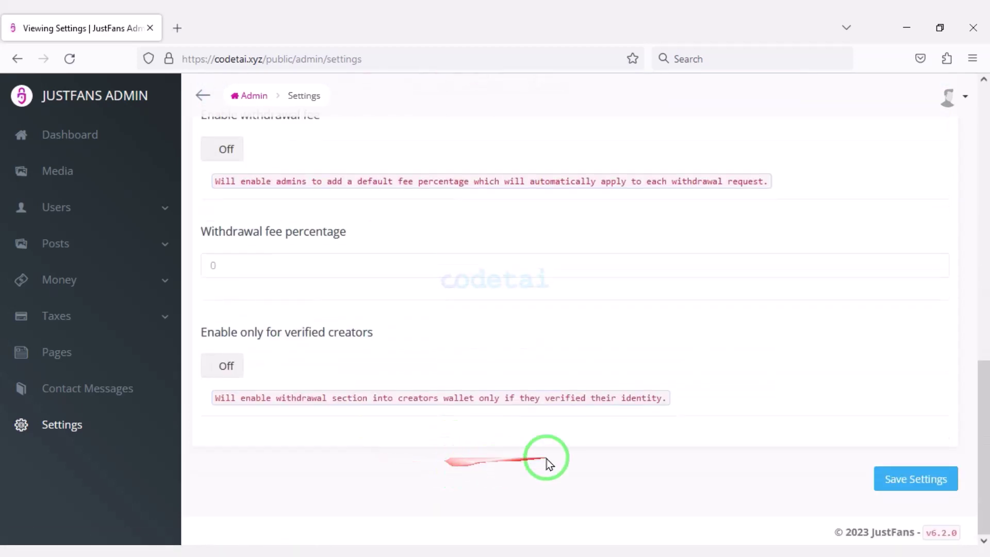
pyautogui.scroll(8, 413, 423)
pyautogui.scroll(1, 464, 412)
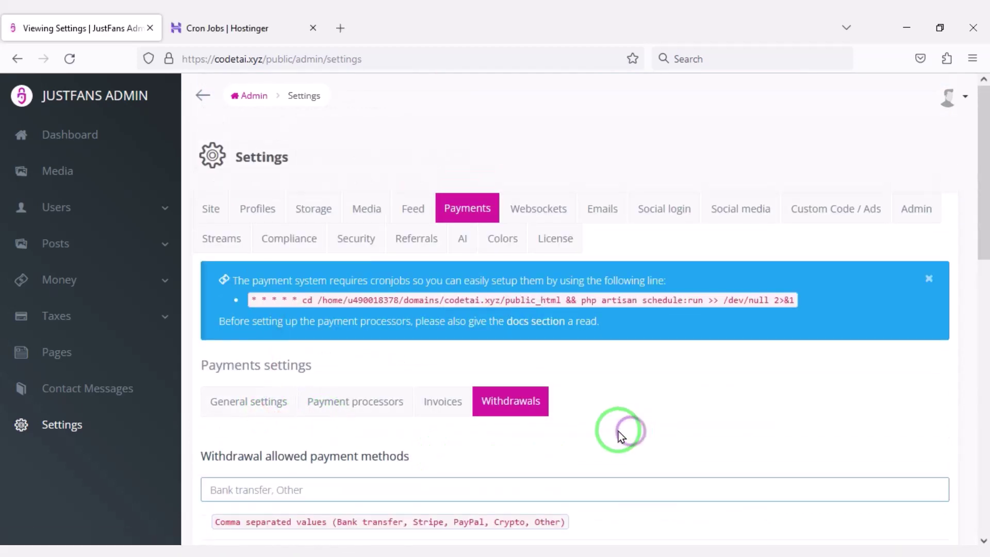
# Check the Websockets settings, then choose SMTP as the Emails driver
pyautogui.click(552, 215)
pyautogui.scroll(-3, 361, 330)
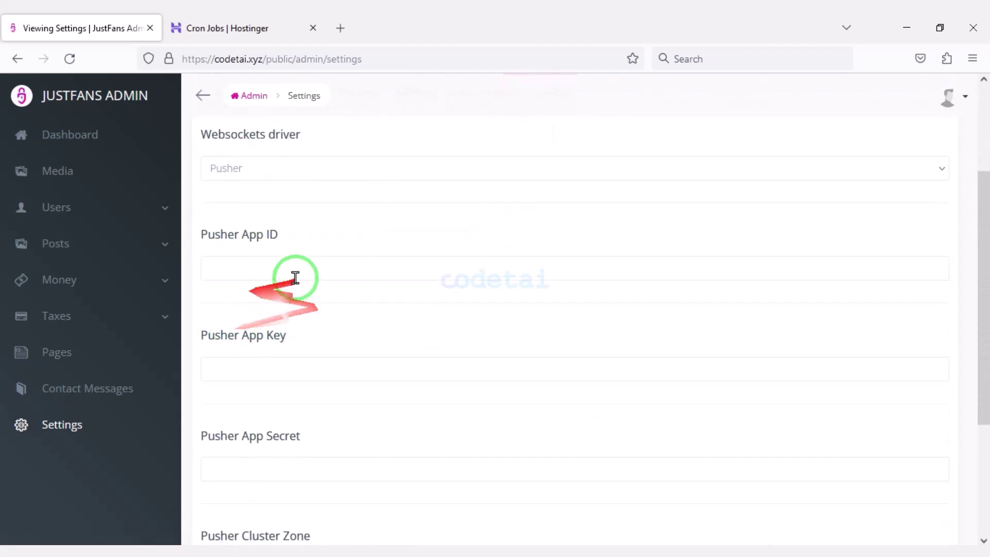
pyautogui.scroll(3, 551, 342)
pyautogui.click(616, 219)
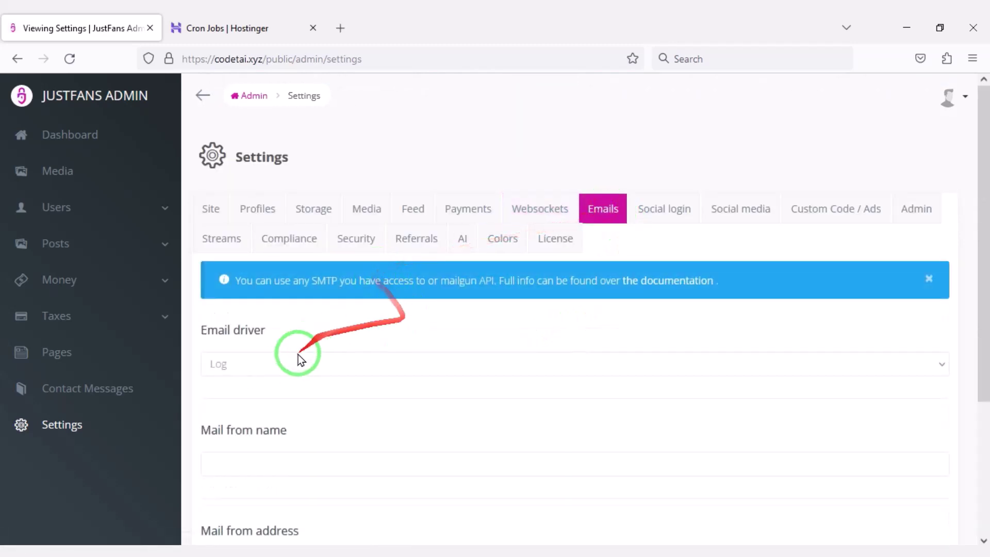
pyautogui.click(298, 356)
pyautogui.click(256, 430)
pyautogui.scroll(-6, 364, 381)
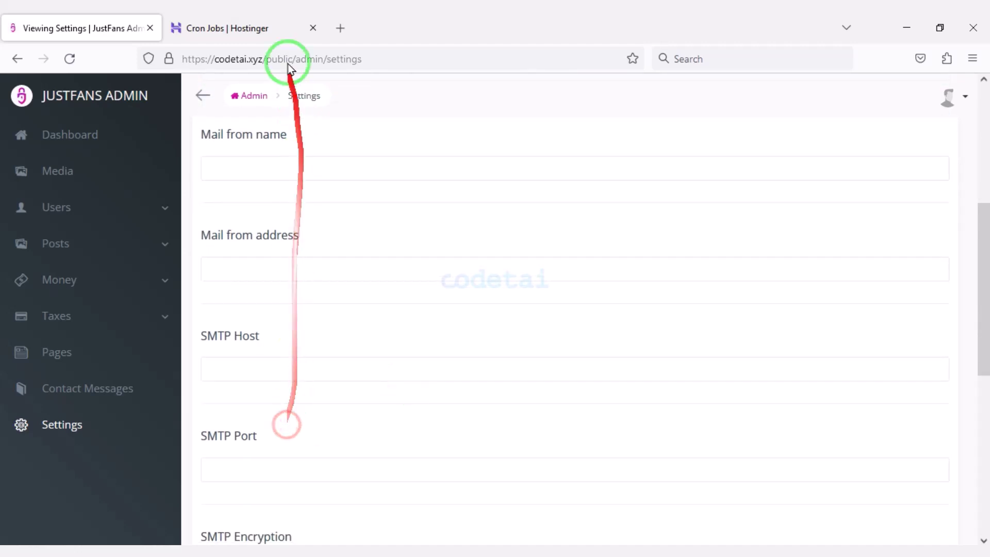
# Open codetai.xyz's email account management in Hostinger hPanel
pyautogui.click(238, 27)
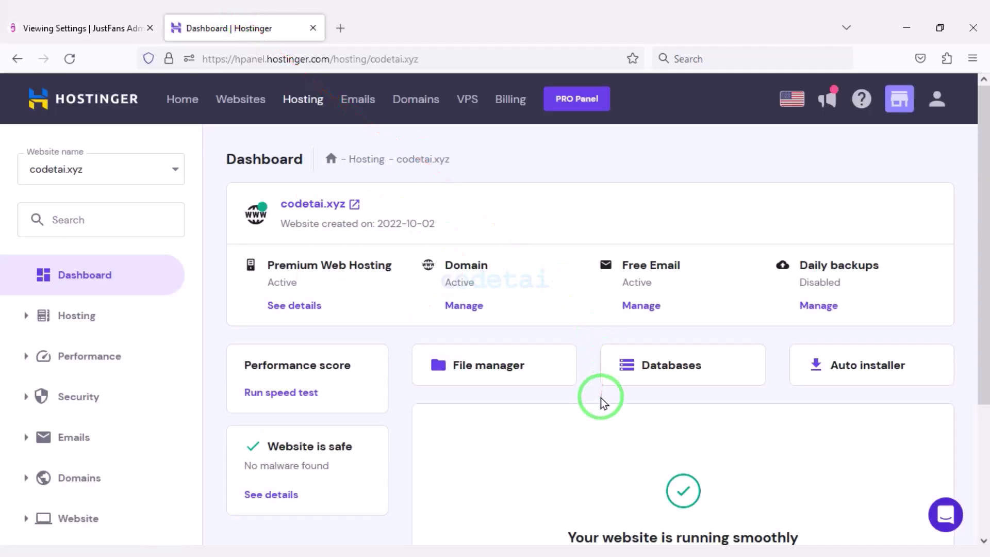
pyautogui.scroll(-4, 227, 376)
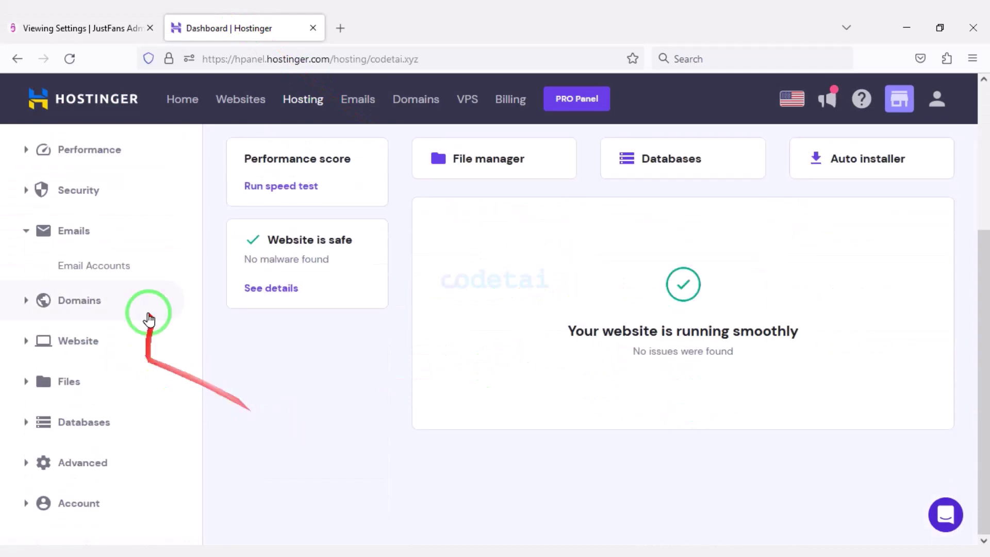
pyautogui.click(135, 264)
pyautogui.click(115, 269)
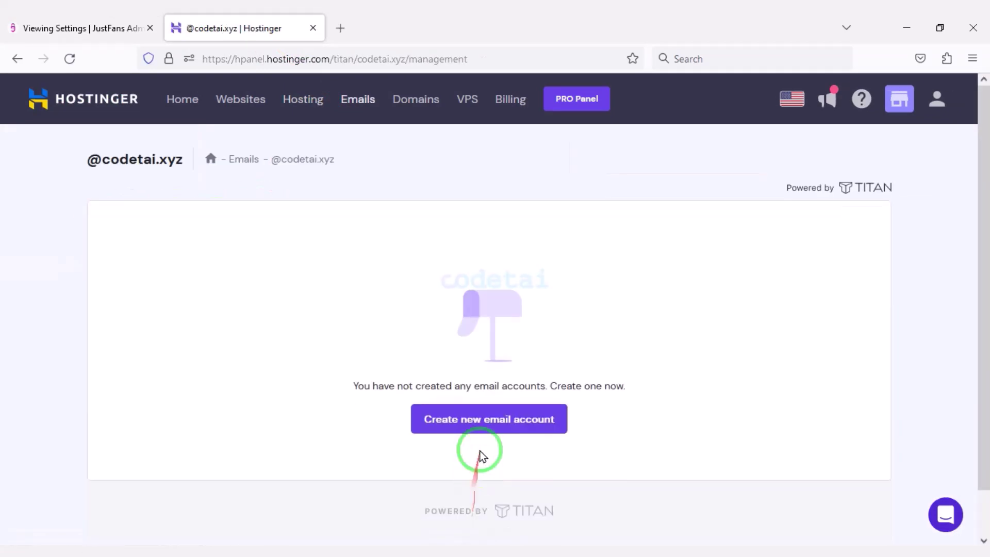
# Create a new email account with an auto-generated password and a recovery email
pyautogui.click(467, 418)
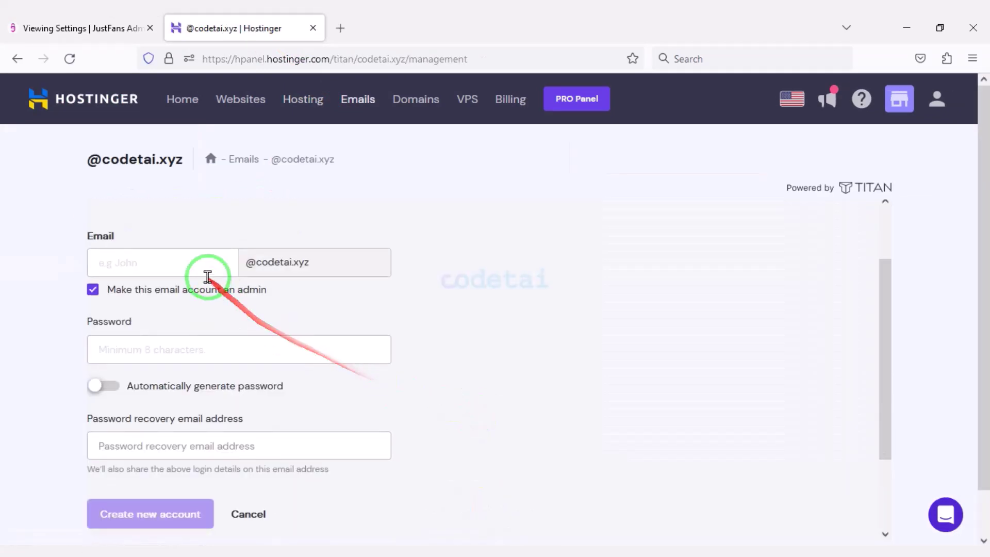
pyautogui.click(106, 386)
pyautogui.scroll(-2, 206, 407)
pyautogui.click(197, 379)
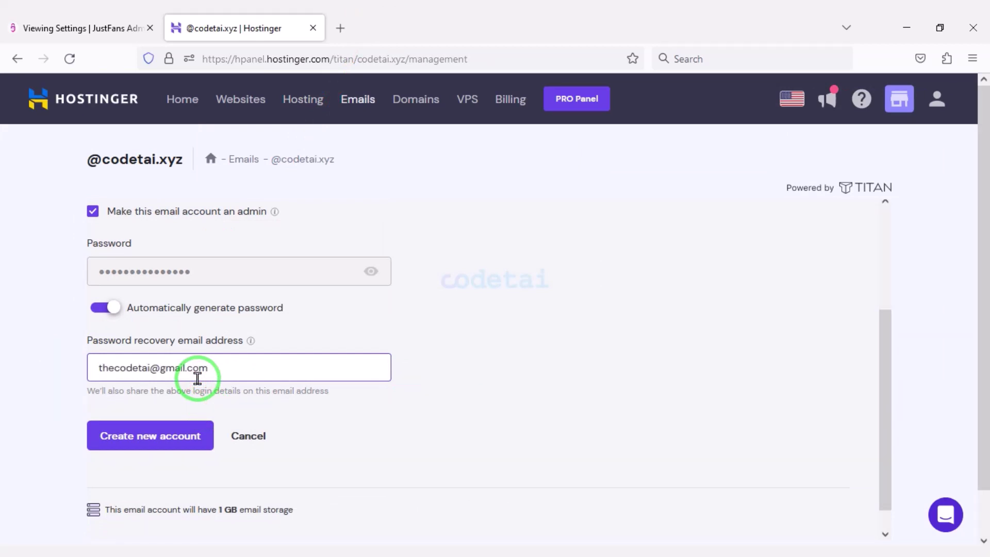
pyautogui.click(204, 440)
# Fill the SMTP Password and Username with the new email account's password and address
pyautogui.click(235, 321)
pyautogui.click(77, 28)
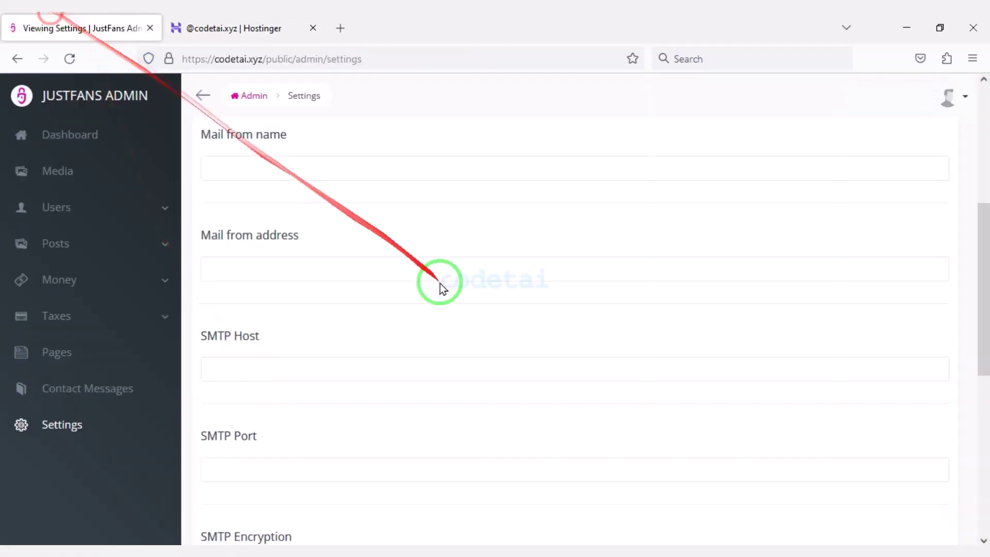
pyautogui.scroll(-7, 302, 380)
pyautogui.rightClick(283, 411)
pyautogui.click(321, 279)
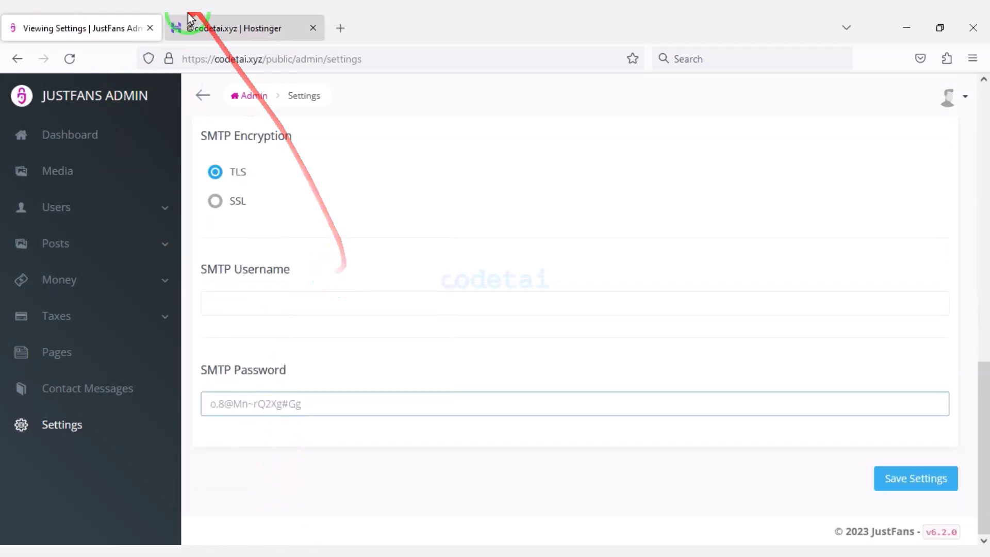
pyautogui.click(226, 28)
pyautogui.hotkey('ctrl', 'c')
pyautogui.click(78, 28)
pyautogui.rightClick(278, 302)
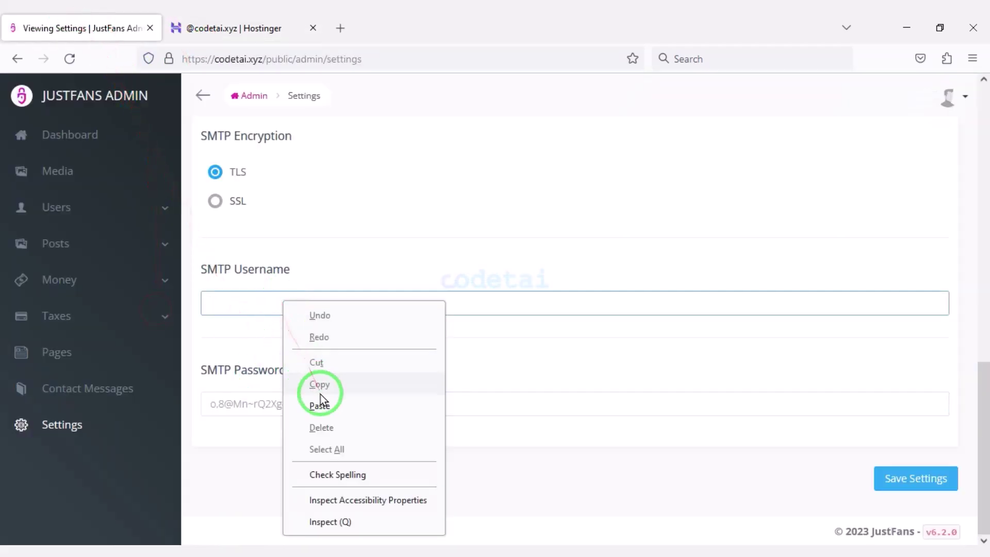
pyautogui.click(379, 398)
pyautogui.click(908, 474)
pyautogui.click(227, 28)
# Copy the outgoing server smtp.titan.email from Hostinger into the SMTP Host field
pyautogui.click(14, 60)
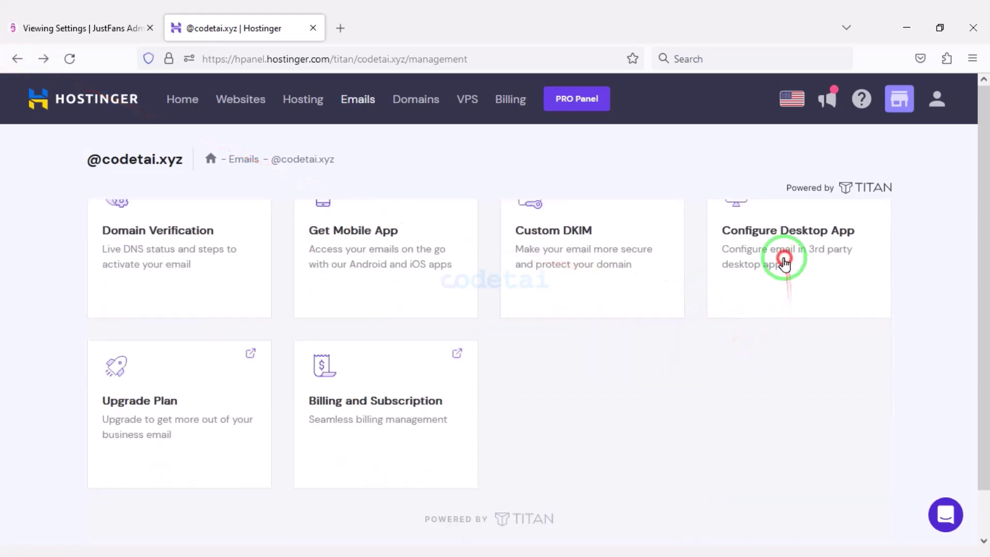
pyautogui.click(782, 261)
pyautogui.scroll(-1, 515, 287)
pyautogui.moveTo(341, 328); pyautogui.dragTo(300, 326)
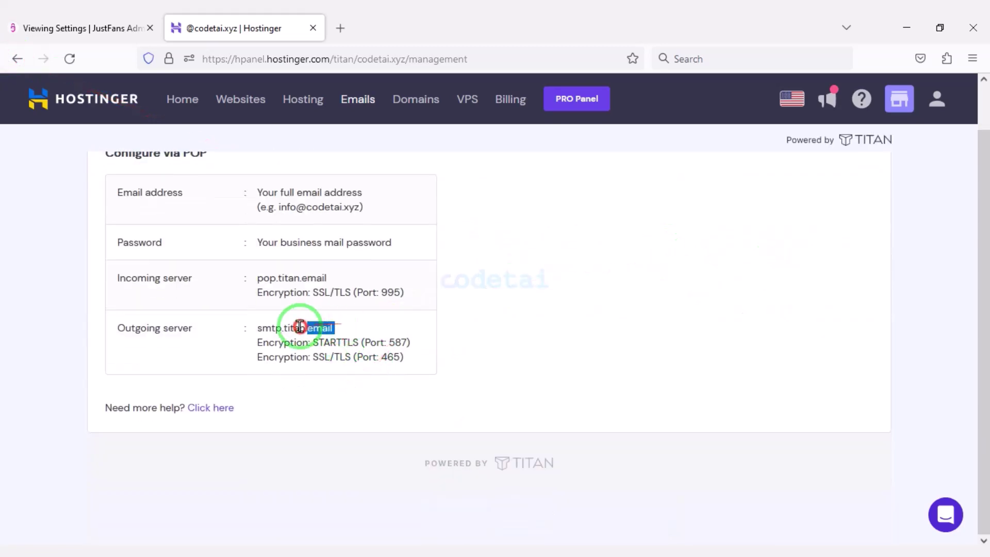
pyautogui.rightClick(261, 330)
pyautogui.click(287, 163)
pyautogui.click(83, 27)
pyautogui.scroll(5, 268, 309)
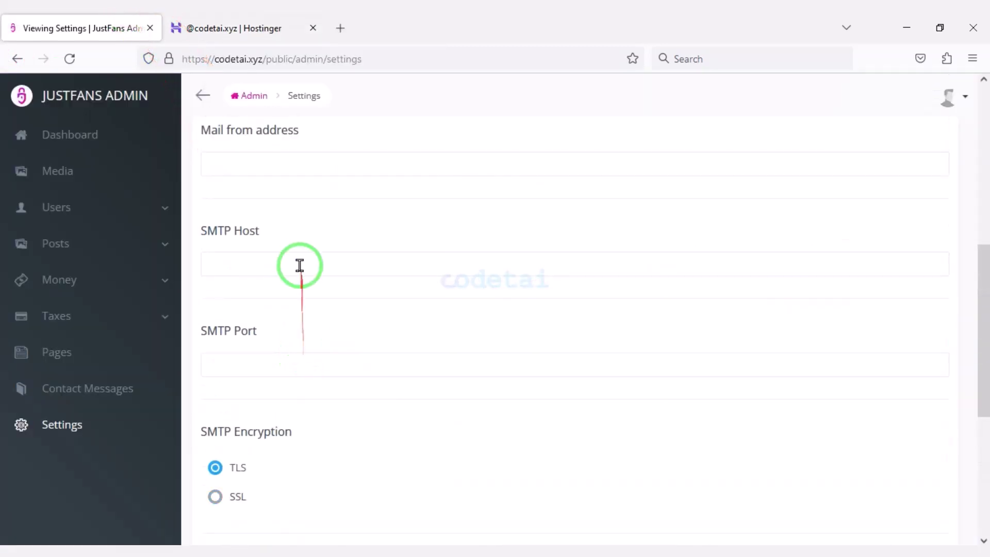
pyautogui.rightClick(300, 266)
pyautogui.click(331, 371)
# Set the SMTP Port to 465, copied from the Hostinger server details
pyautogui.click(232, 28)
pyautogui.doubleClick(390, 356)
pyautogui.rightClick(390, 360)
pyautogui.click(406, 375)
pyautogui.click(82, 27)
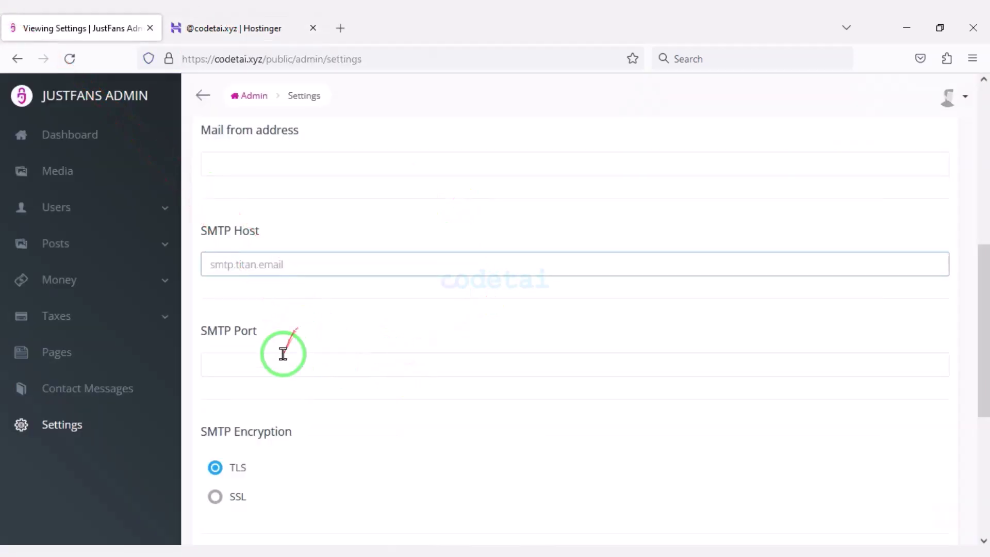
pyautogui.rightClick(283, 354)
pyautogui.click(305, 227)
pyautogui.scroll(-2, 289, 373)
pyautogui.click(216, 349)
# Choose SSL encryption and fill in the Mail from name Codetai and the sender address
pyautogui.scroll(3, 305, 361)
pyautogui.click(308, 258)
pyautogui.scroll(2, 308, 273)
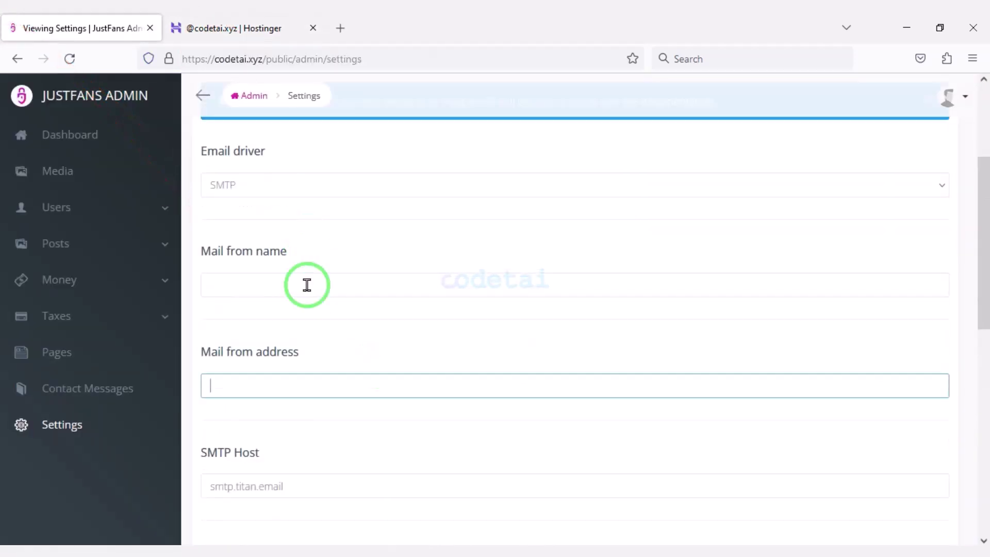
pyautogui.click(307, 285)
pyautogui.scroll(-3, 314, 299)
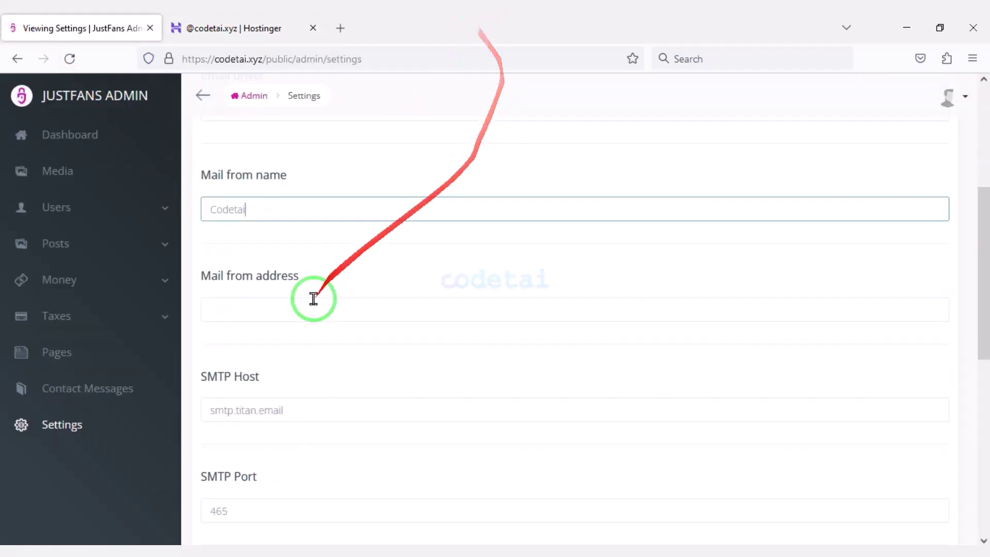
pyautogui.click(309, 229)
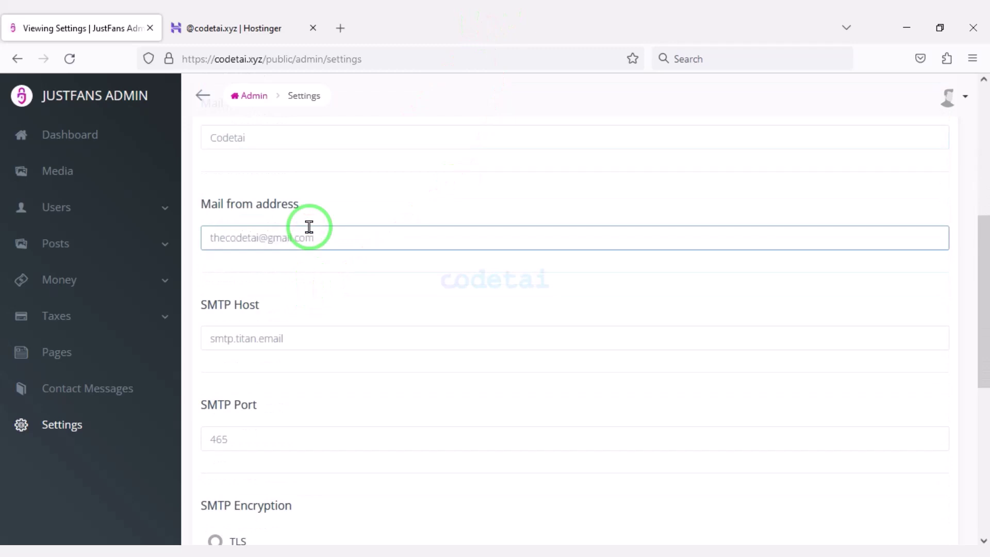
pyautogui.scroll(-7, 310, 304)
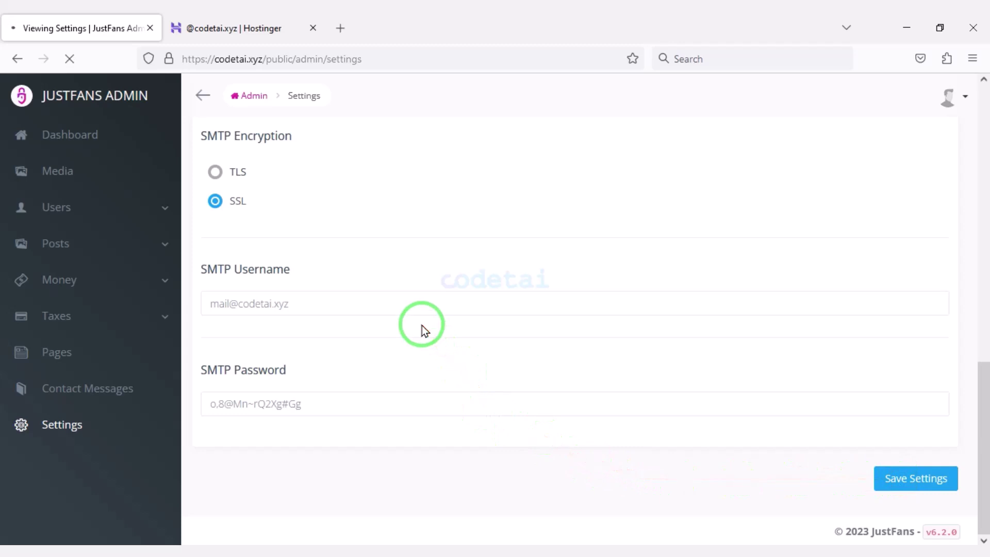
# Look through the Social login and social media link settings
pyautogui.click(677, 196)
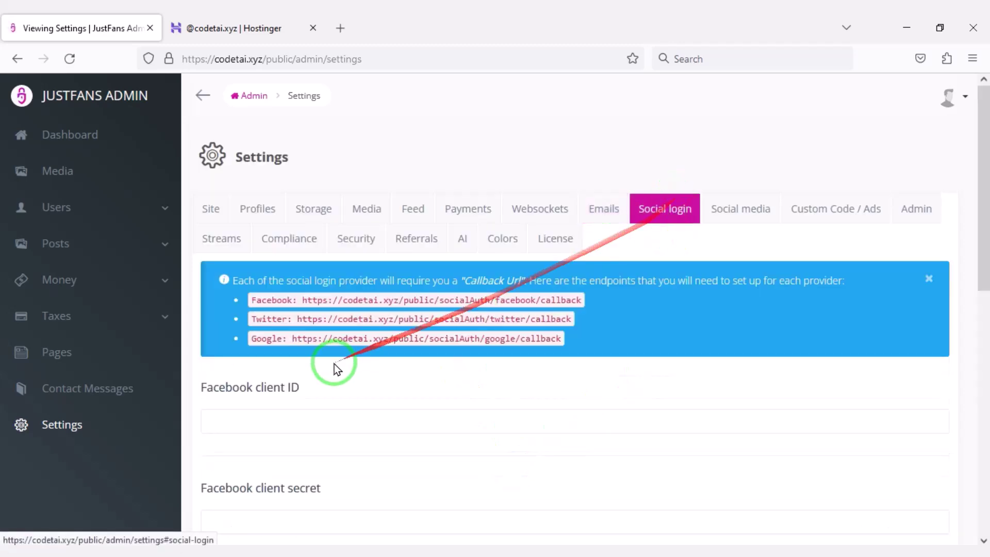
pyautogui.scroll(-3, 309, 366)
pyautogui.scroll(-7, 402, 343)
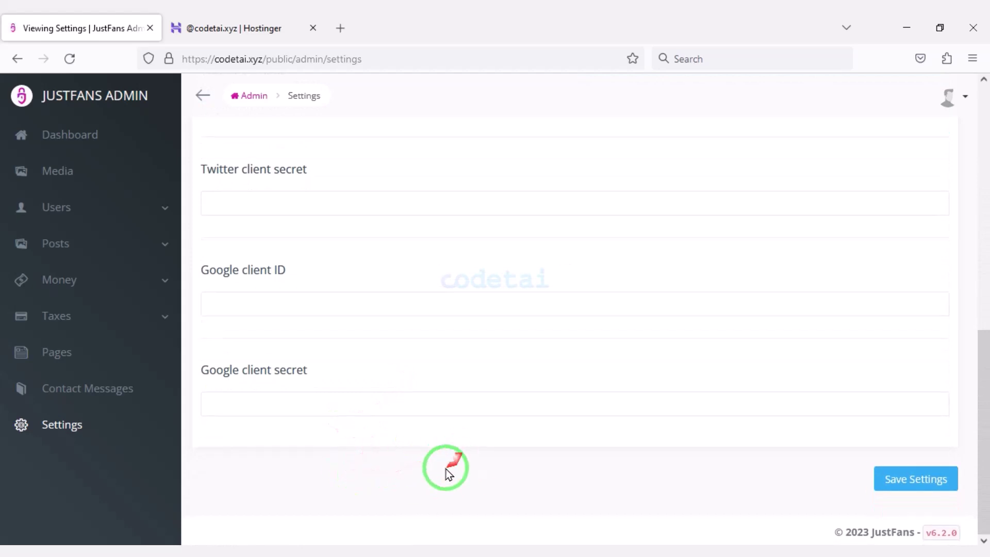
pyautogui.scroll(7, 348, 451)
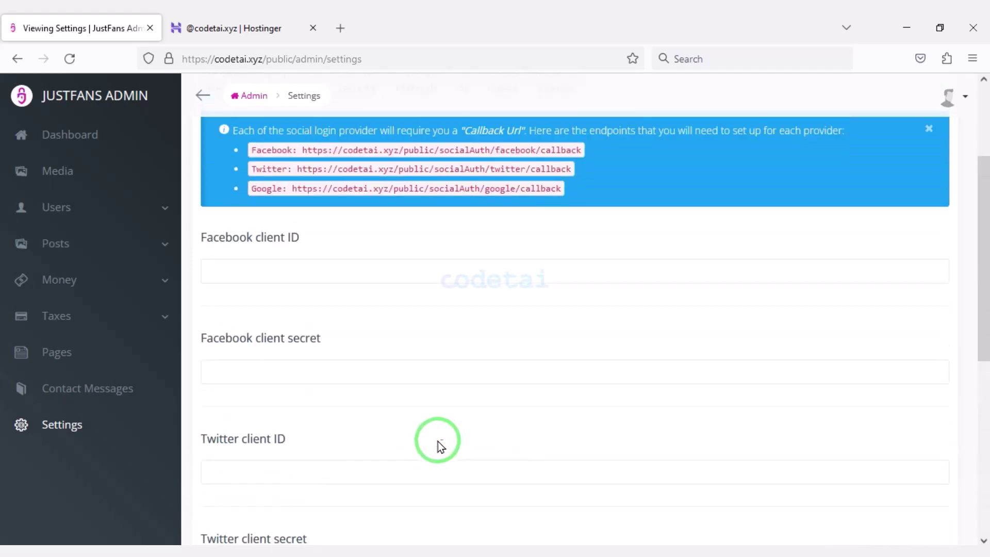
pyautogui.scroll(3, 747, 338)
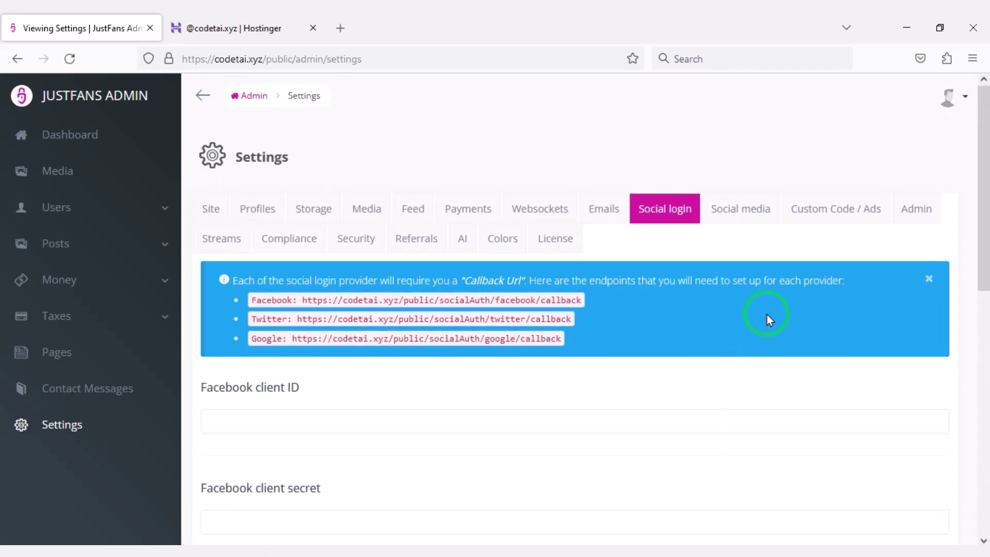
pyautogui.click(745, 211)
pyautogui.scroll(-10, 453, 424)
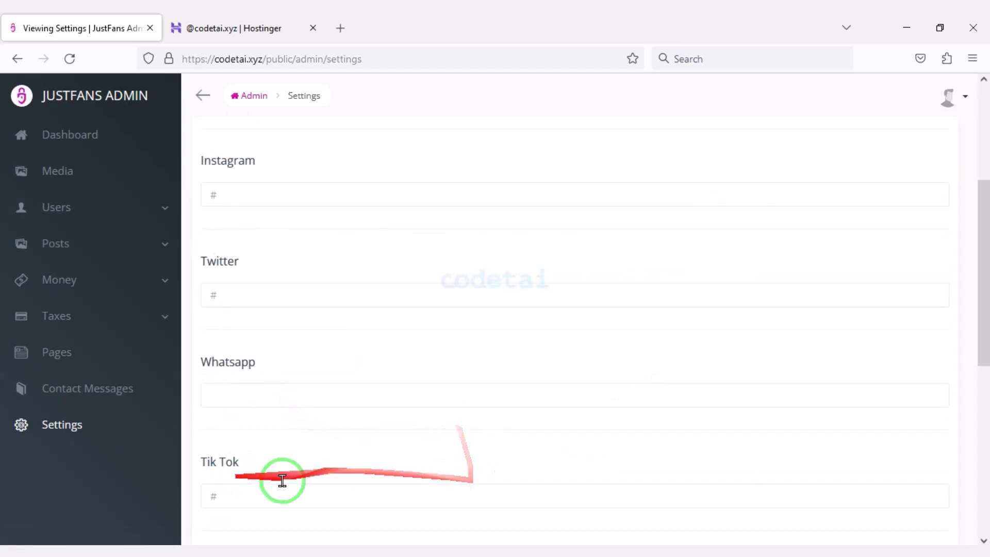
pyautogui.scroll(-3, 499, 397)
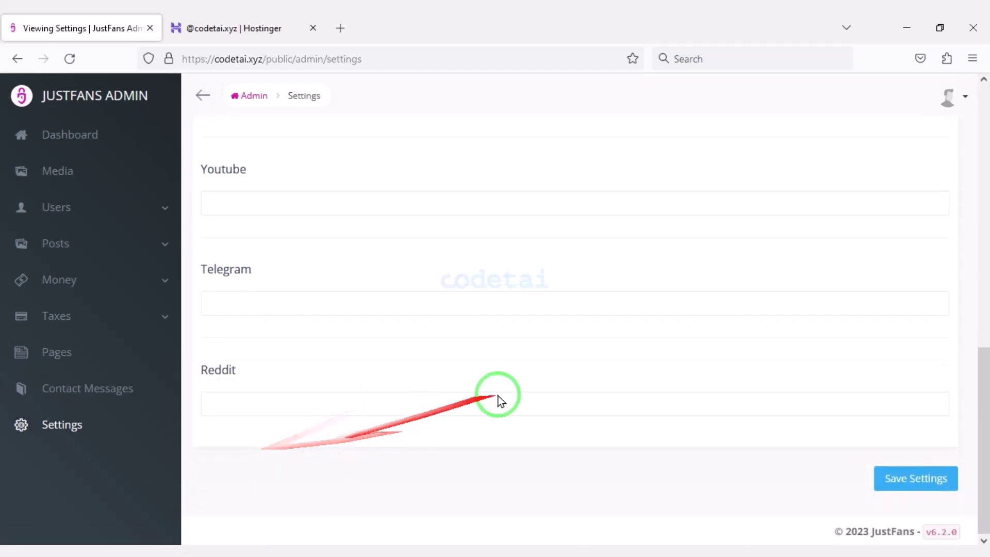
pyautogui.scroll(13, 670, 362)
# Review the custom code and ads, admin panel and live streaming settings
pyautogui.click(803, 225)
pyautogui.scroll(-10, 376, 372)
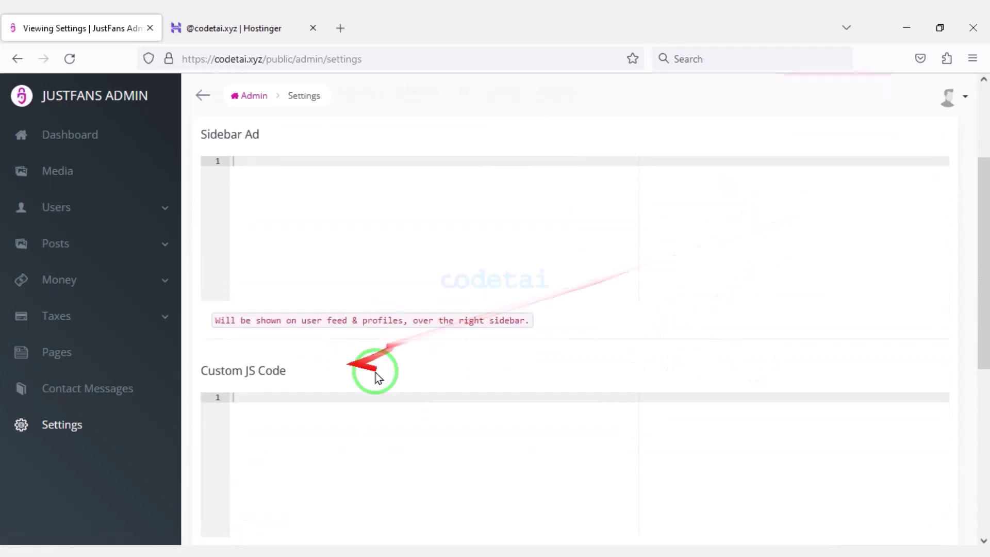
pyautogui.scroll(10, 778, 347)
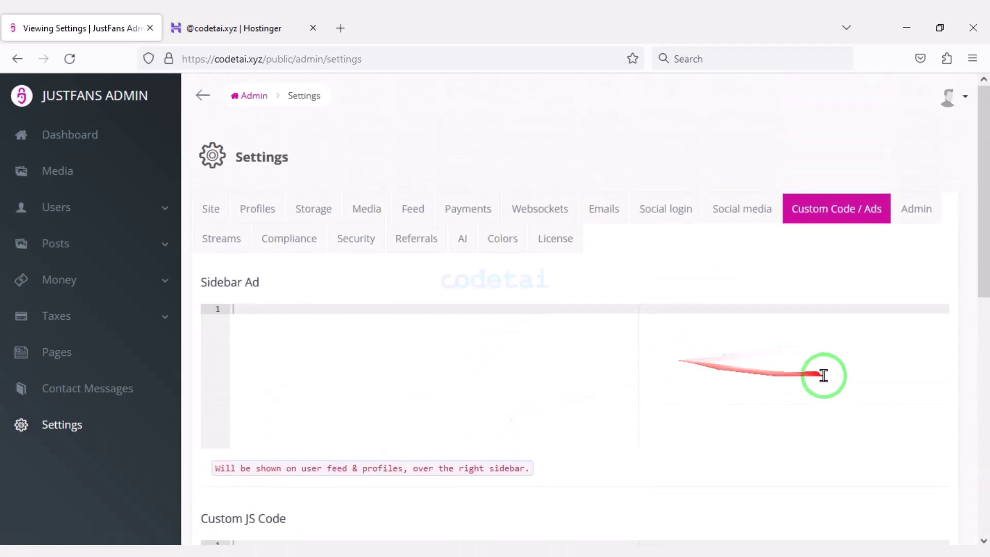
pyautogui.click(897, 221)
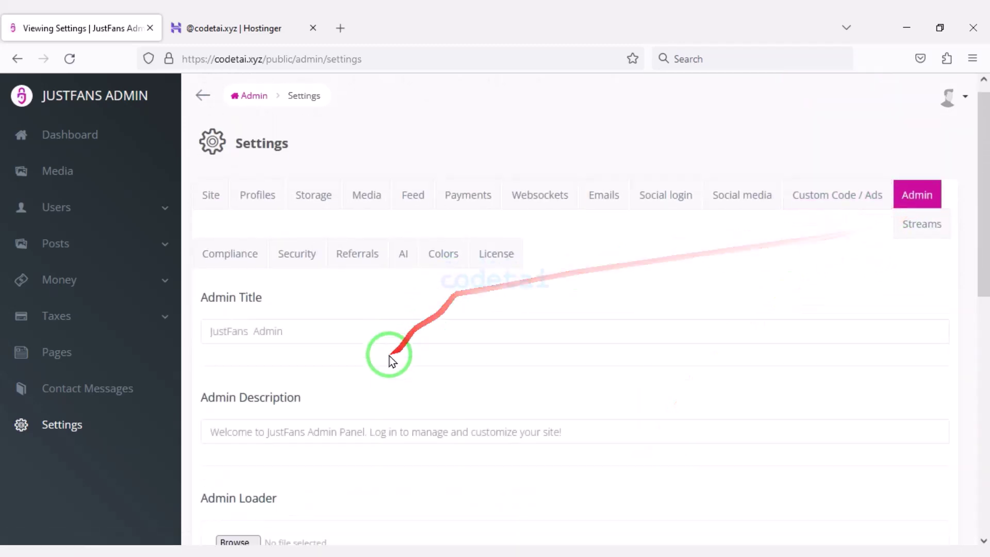
pyautogui.scroll(-5, 394, 357)
pyautogui.scroll(-4, 371, 332)
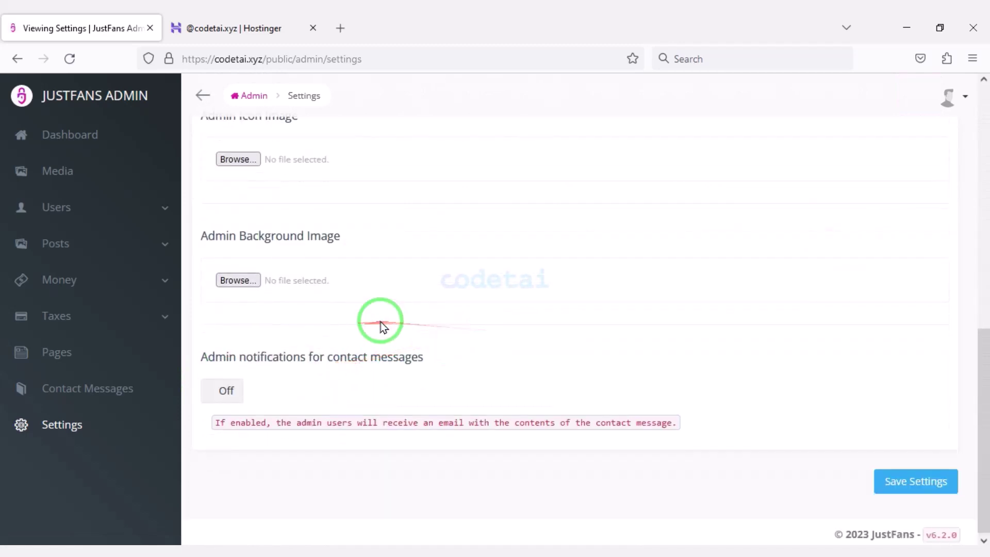
pyautogui.scroll(8, 675, 395)
pyautogui.scroll(3, 674, 395)
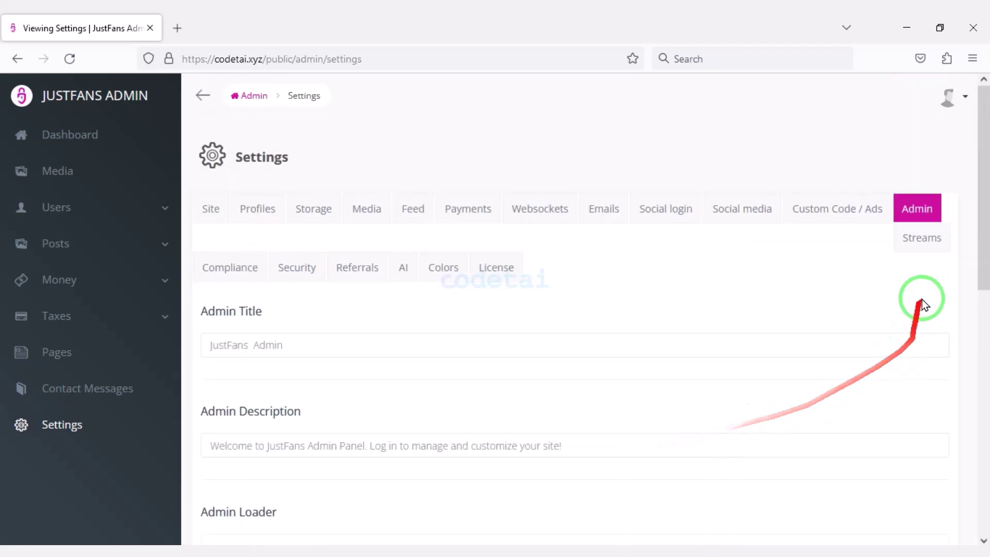
pyautogui.click(931, 240)
pyautogui.scroll(-15, 442, 327)
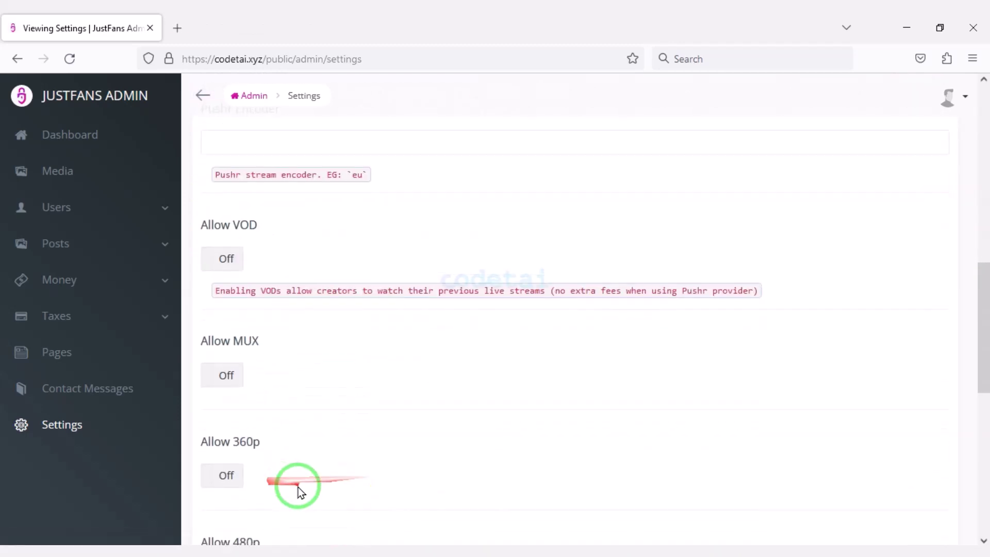
pyautogui.scroll(15, 545, 404)
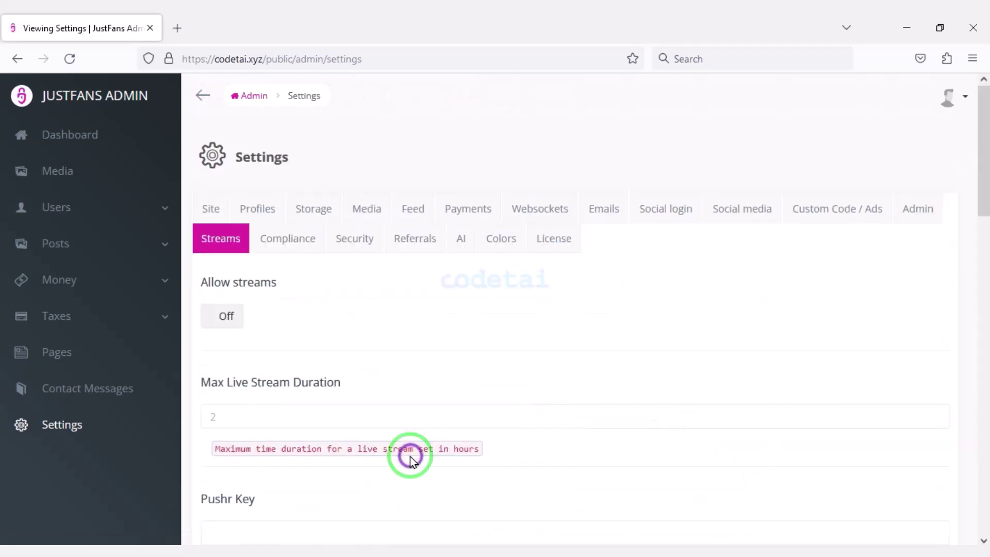
# Switch the Compliance age verification dialog On
pyautogui.click(308, 242)
pyautogui.scroll(-2, 289, 330)
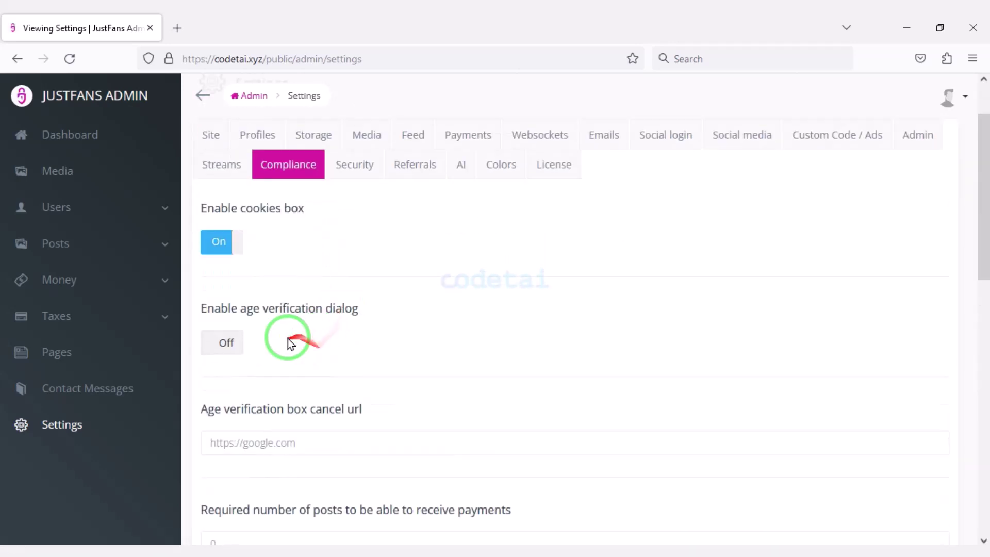
pyautogui.click(233, 349)
pyautogui.scroll(-15, 239, 309)
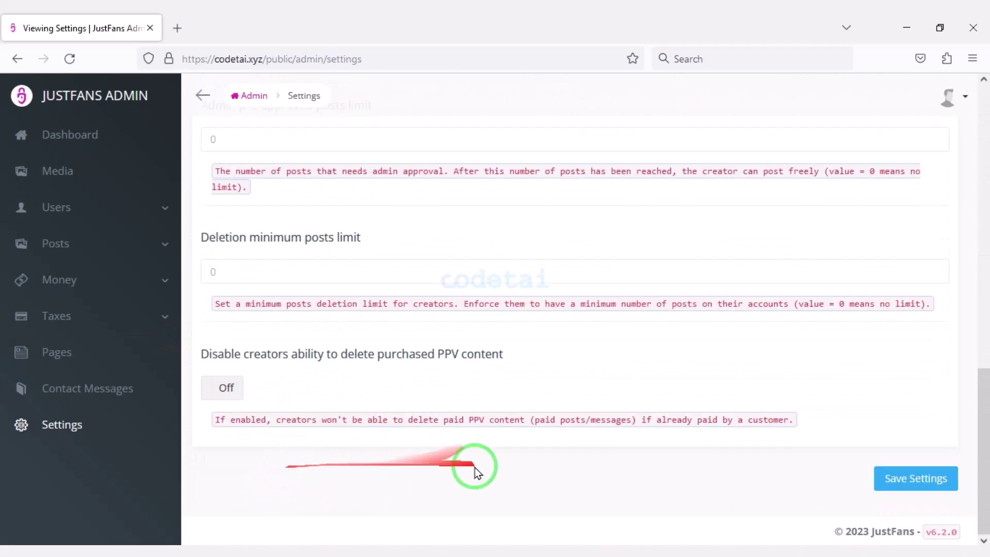
pyautogui.scroll(15, 402, 391)
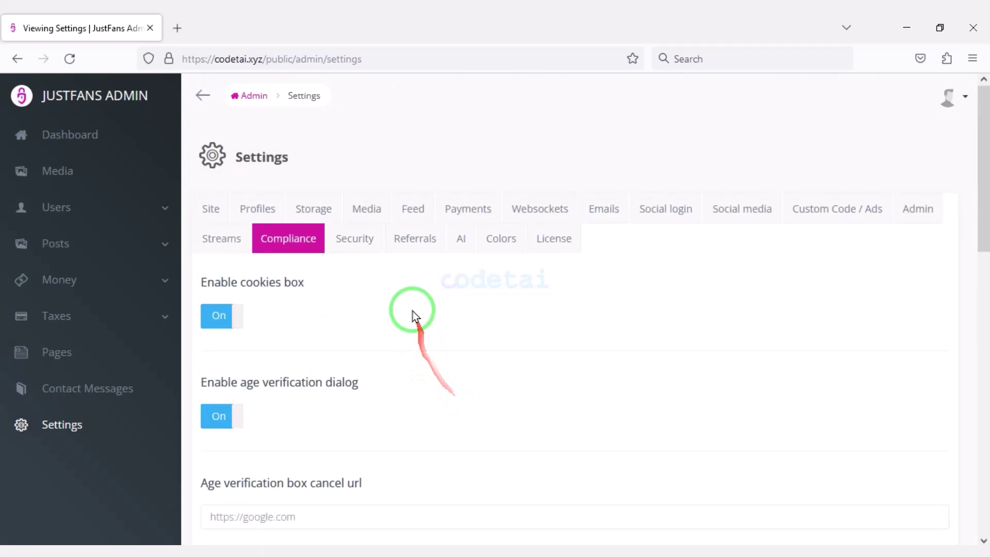
# Open the Security settings and scroll to the empty reCAPTCHA key fields
pyautogui.click(369, 248)
pyautogui.scroll(-15, 524, 370)
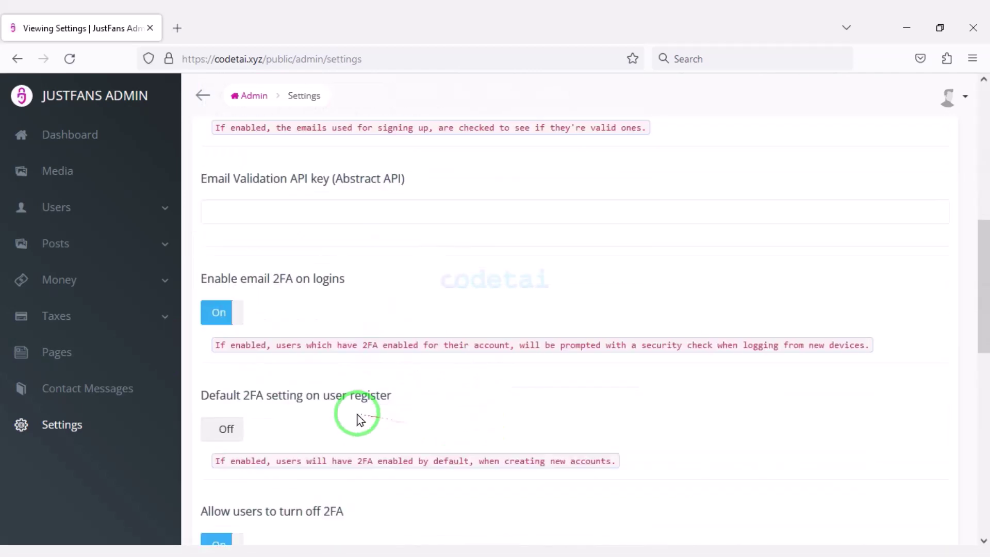
pyautogui.scroll(-3, 289, 399)
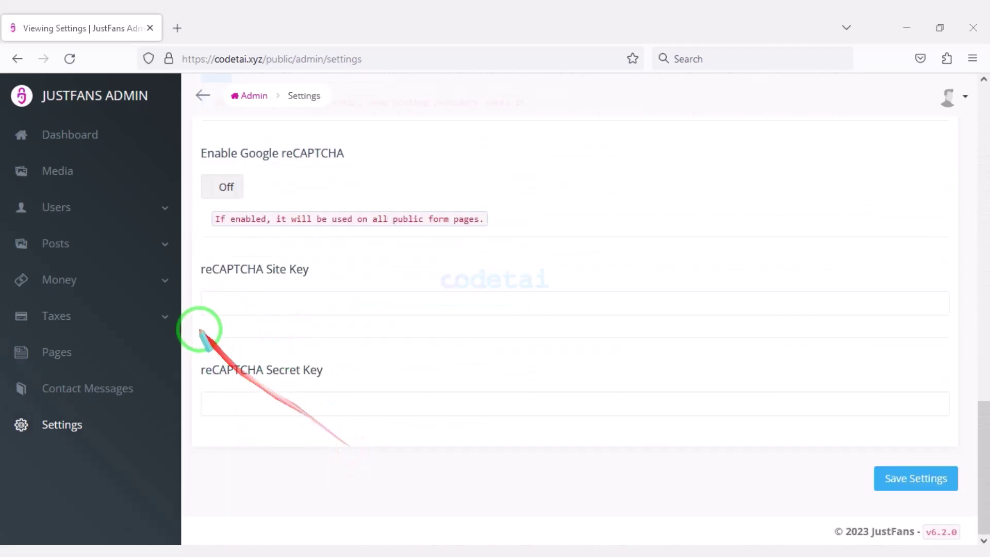
pyautogui.moveTo(184, 251)
pyautogui.mouseDown()
pyautogui.moveTo(655, 340)
pyautogui.moveTo(930, 413)
pyautogui.moveTo(959, 431)
pyautogui.mouseUp()
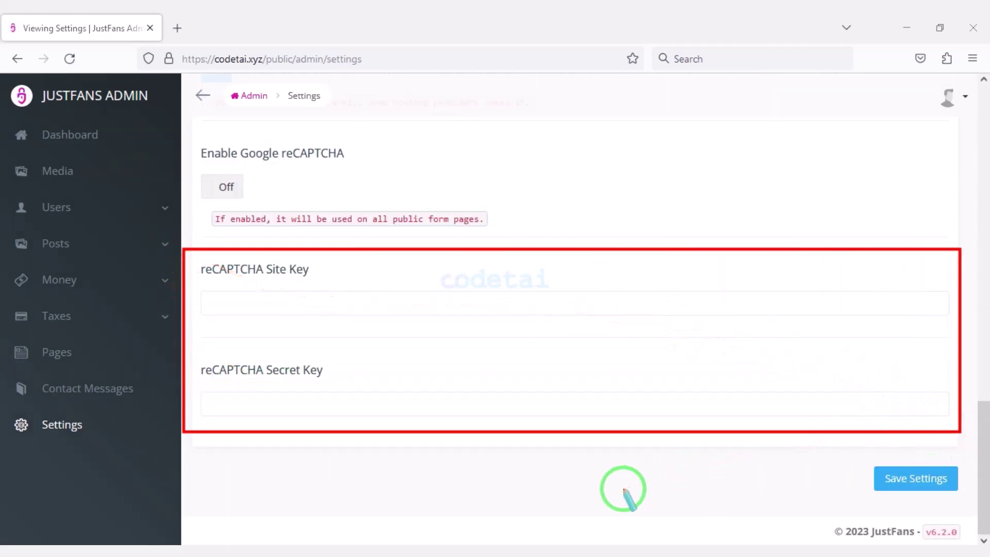
# Search 'google recaptcha admin' in a new tab and open the reCAPTCHA admin console
pyautogui.click(185, 23)
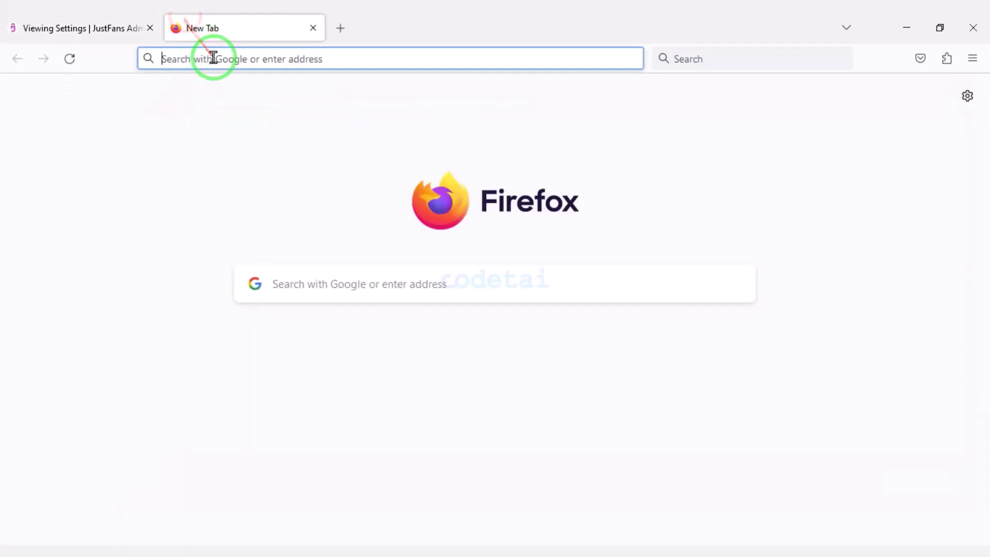
pyautogui.write('google recaptc')
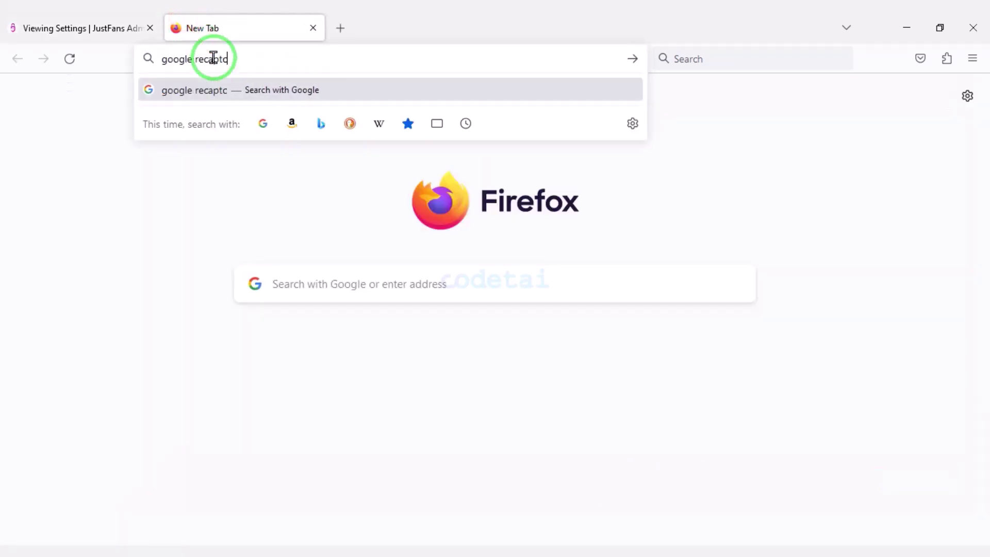
pyautogui.write('ha admin')
pyautogui.press('Return')
pyautogui.click(261, 243)
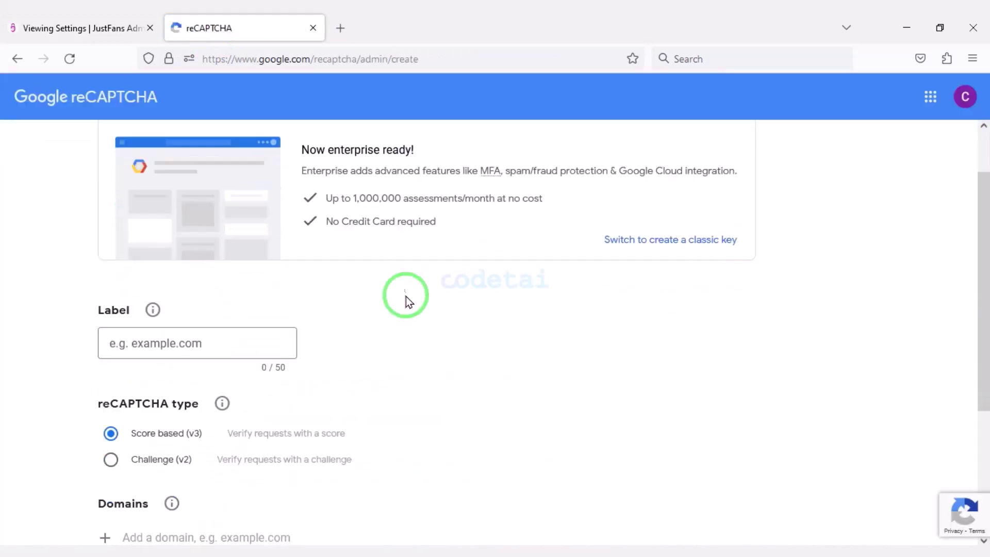
# Register a Challenge (v2) reCAPTCHA key labelled and restricted to codetai.xyz
pyautogui.hotkey('ctrl', 'pageup')
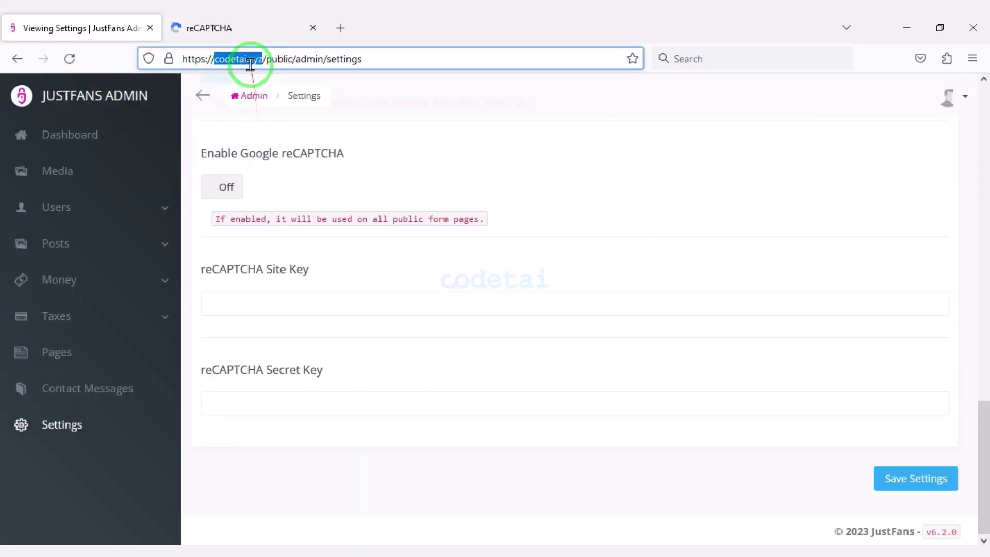
pyautogui.click(250, 27)
pyautogui.rightClick(213, 252)
pyautogui.click(242, 355)
pyautogui.scroll(-2, 179, 319)
pyautogui.click(177, 313)
pyautogui.scroll(-2, 170, 299)
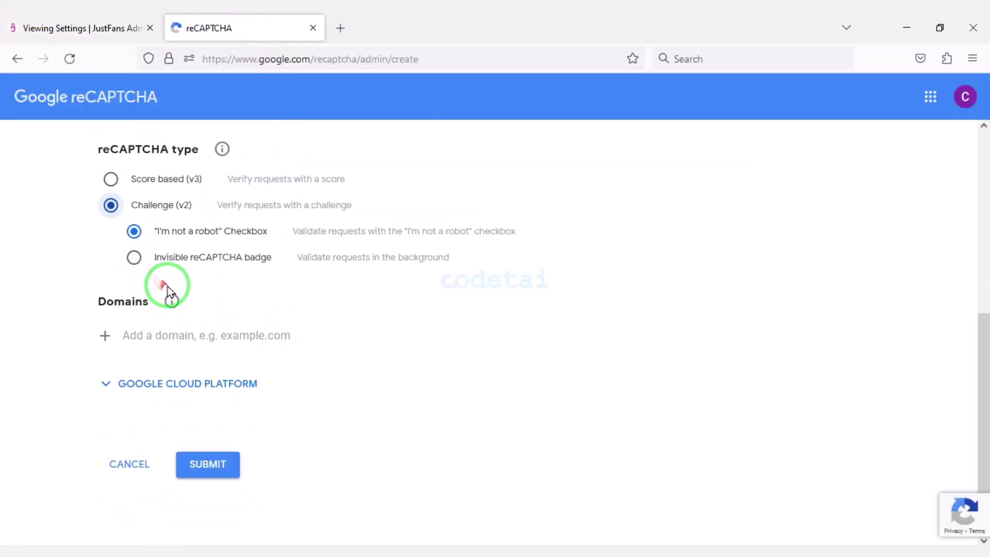
pyautogui.rightClick(195, 332)
pyautogui.click(221, 435)
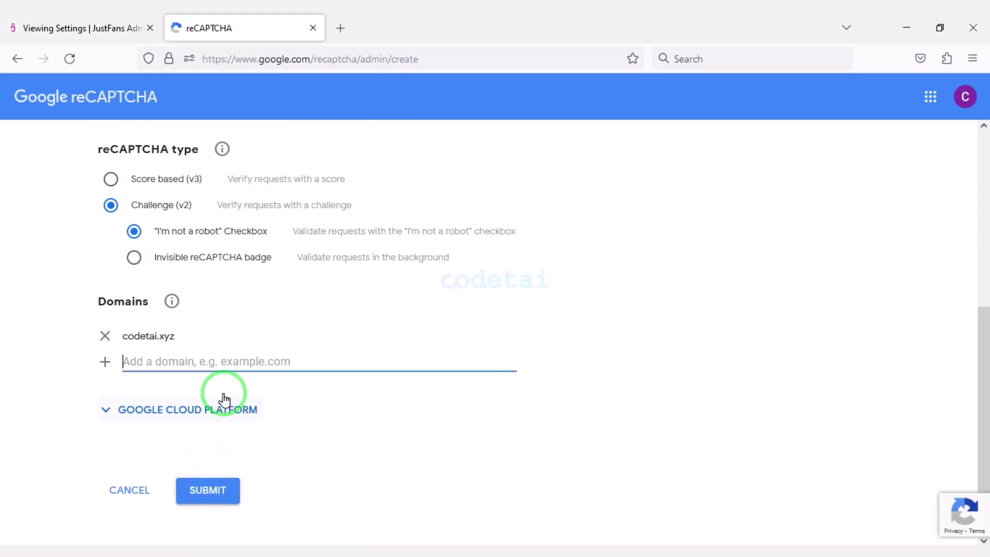
pyautogui.scroll(-1, 216, 433)
pyautogui.click(212, 464)
# Paste the new site key and secret key into the JustFans reCAPTCHA fields and save
pyautogui.click(154, 361)
pyautogui.hotkey('ctrl', 'Tab')
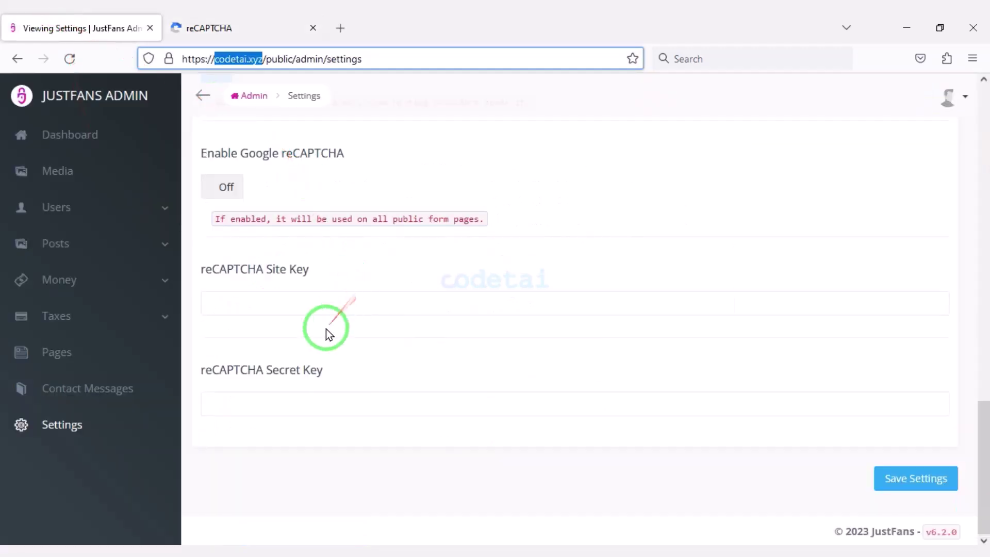
pyautogui.rightClick(340, 300)
pyautogui.click(410, 413)
pyautogui.hotkey('ctrl', 'Tab')
pyautogui.scroll(-1, 145, 428)
pyautogui.click(155, 419)
pyautogui.hotkey('ctrl', 'Tab')
pyautogui.rightClick(321, 402)
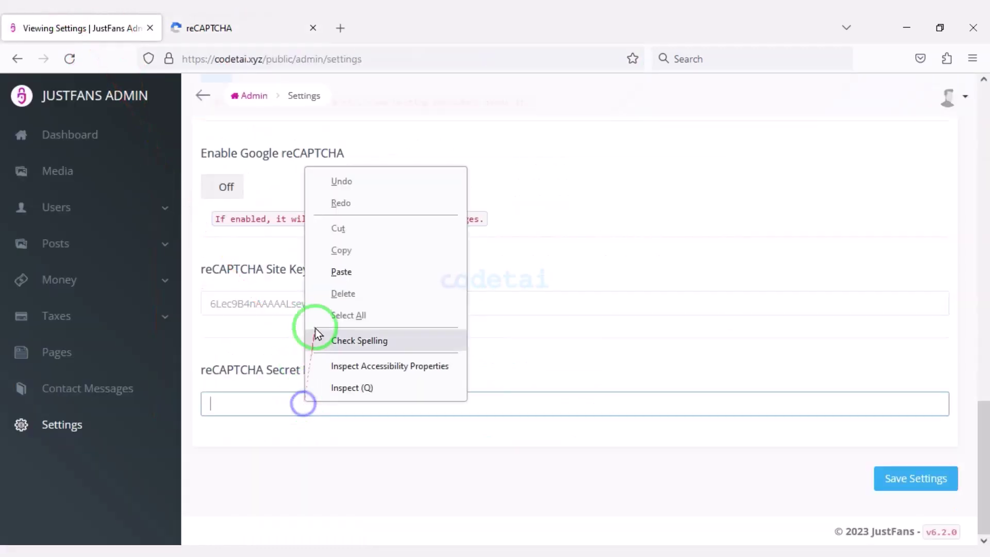
pyautogui.click(273, 23)
pyautogui.click(77, 28)
pyautogui.click(914, 474)
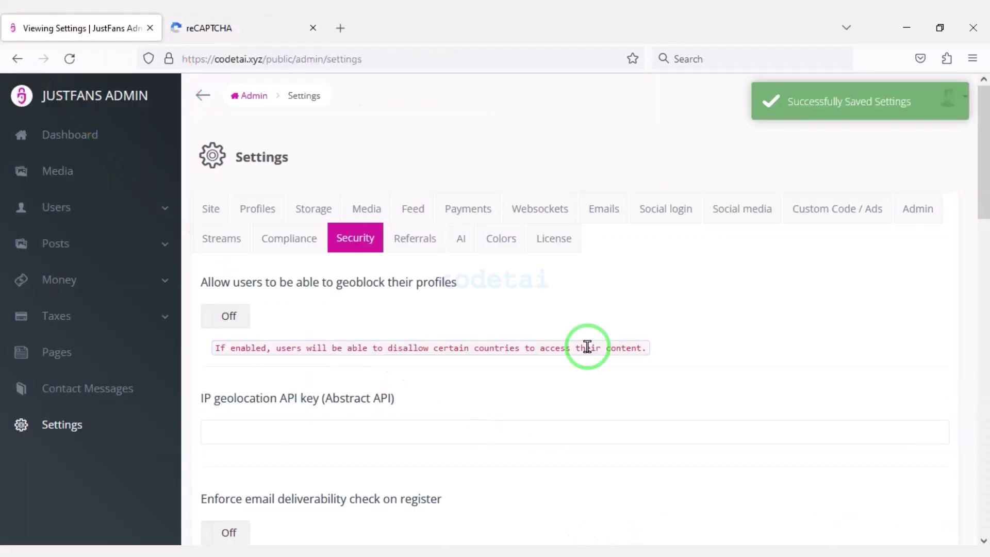
# Save the Referrals settings with the referral system enabled
pyautogui.click(436, 245)
pyautogui.scroll(-4, 279, 325)
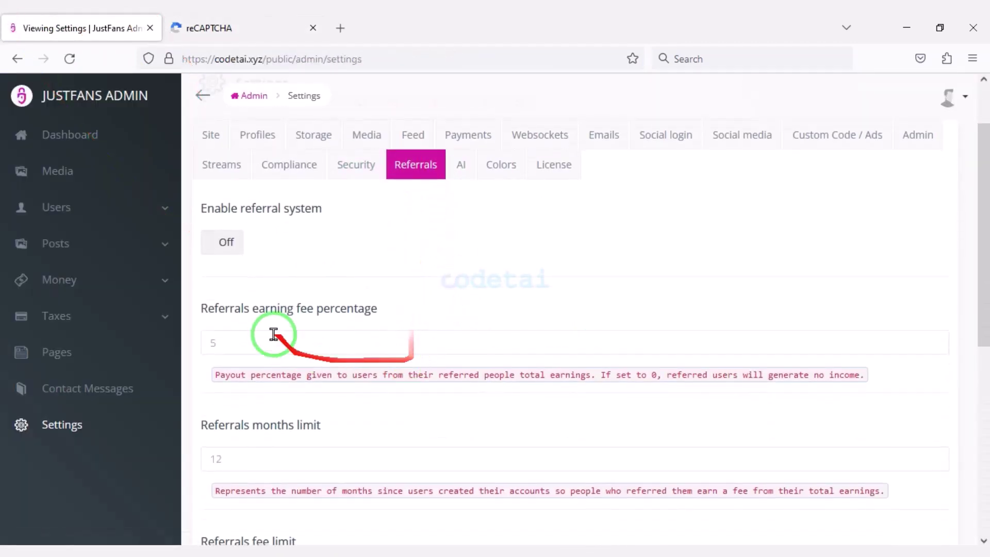
pyautogui.scroll(-4, 286, 317)
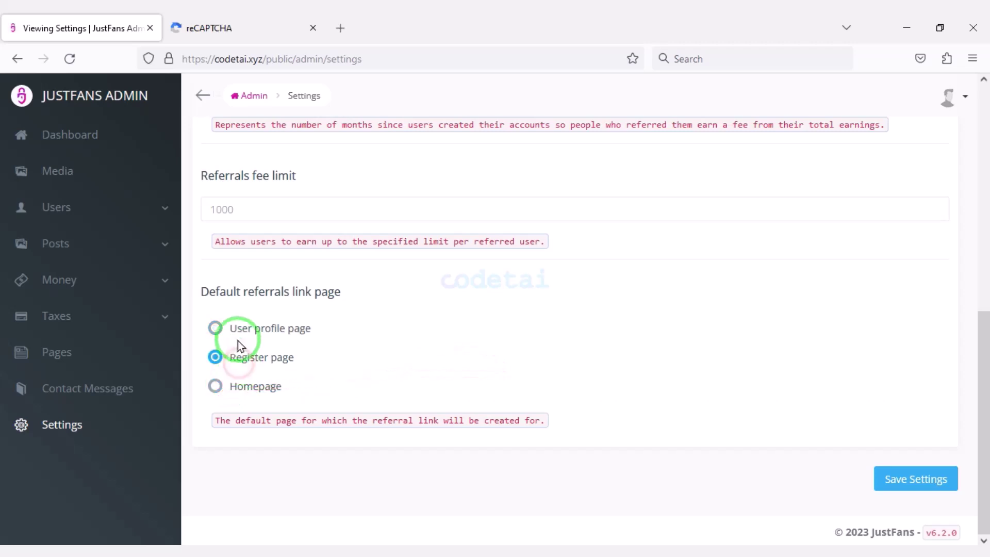
pyautogui.click(878, 479)
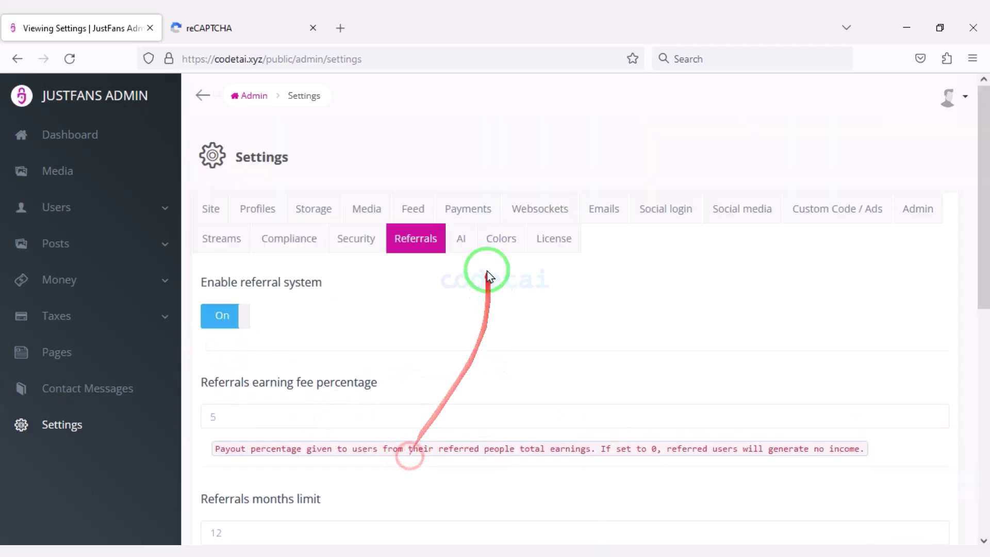
# Turn OpenAI On in the AI settings and enter platform.openai in the other tab
pyautogui.click(461, 239)
pyautogui.scroll(-2, 366, 407)
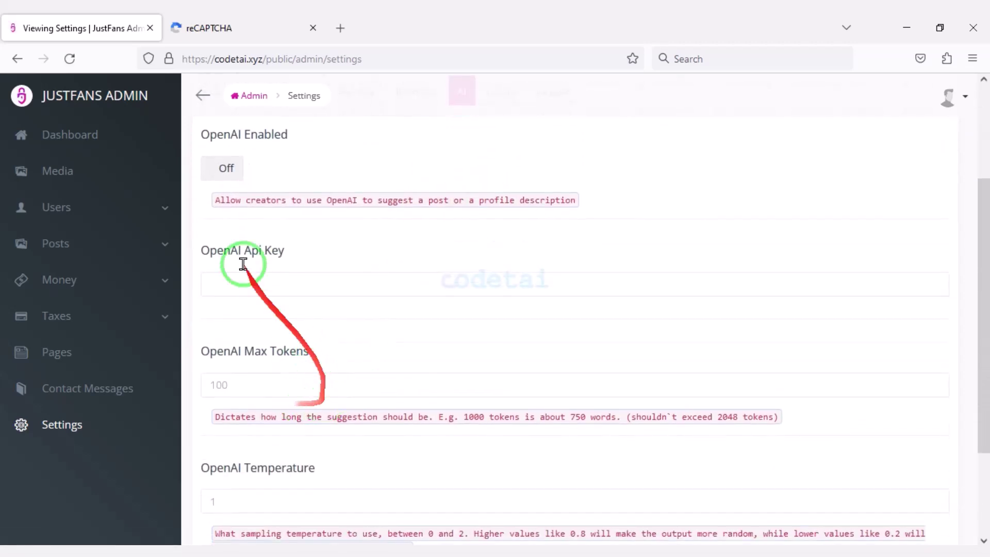
pyautogui.scroll(-1, 534, 342)
pyautogui.scroll(2, 530, 338)
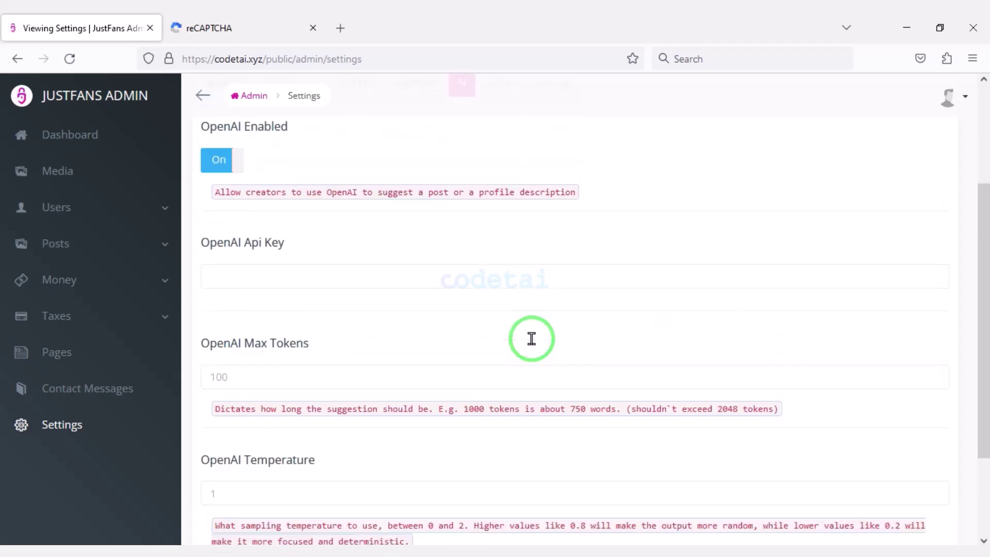
pyautogui.click(201, 28)
pyautogui.write('p')
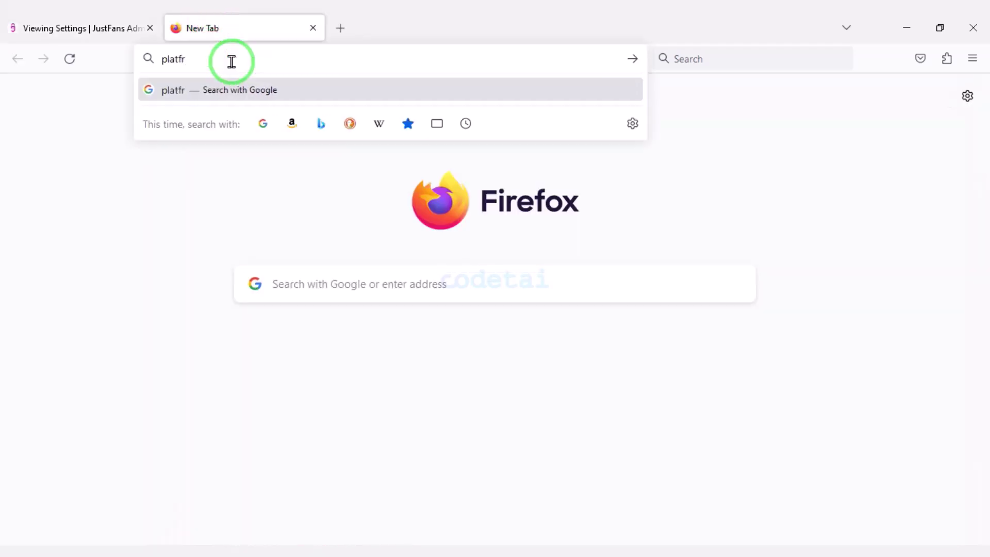
pyautogui.write('latform.openai.com')
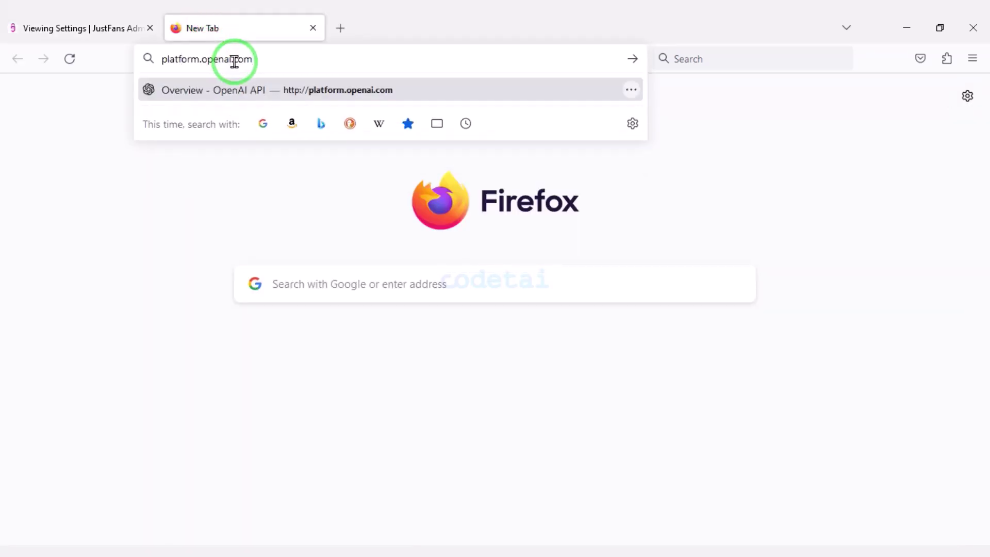
# Log in to the OpenAI Platform with the existing account's email
pyautogui.press('Return')
pyautogui.click(556, 320)
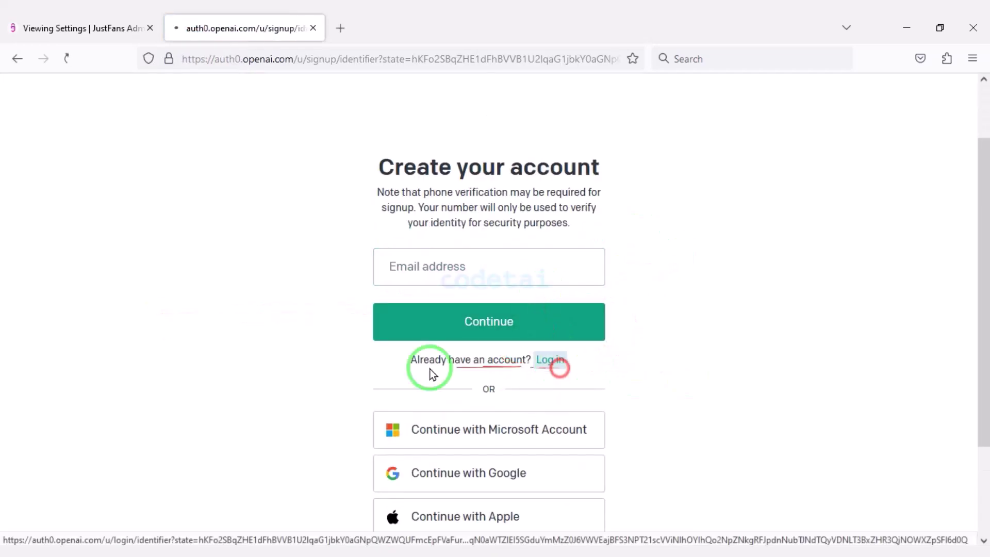
pyautogui.click(491, 298)
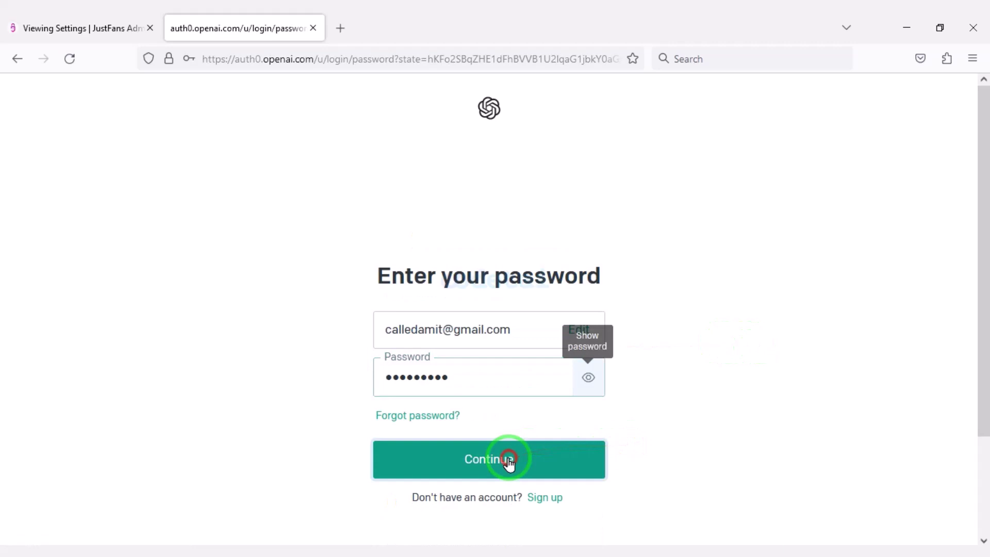
pyautogui.click(489, 464)
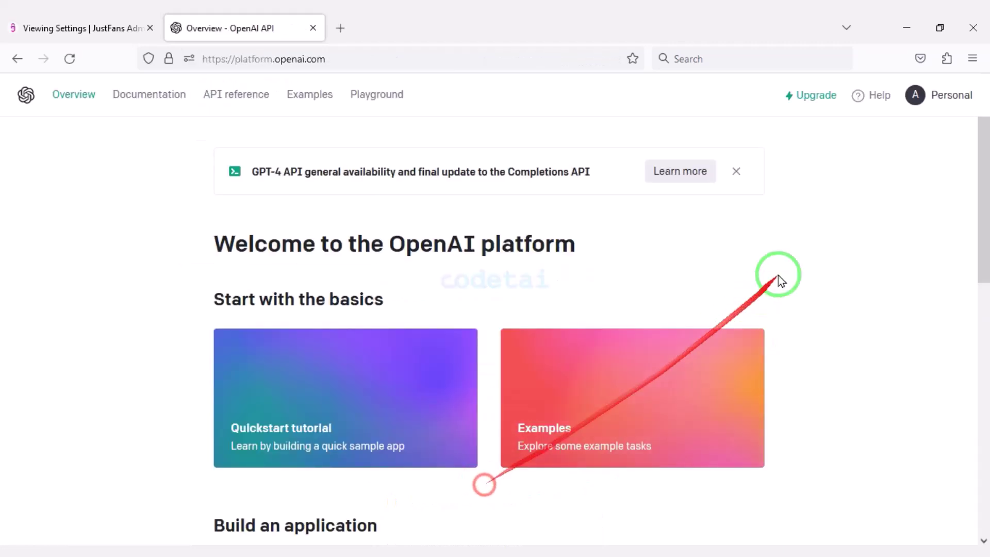
# Create a new secret key named Web on the API keys page and copy it
pyautogui.click(947, 98)
pyautogui.click(889, 196)
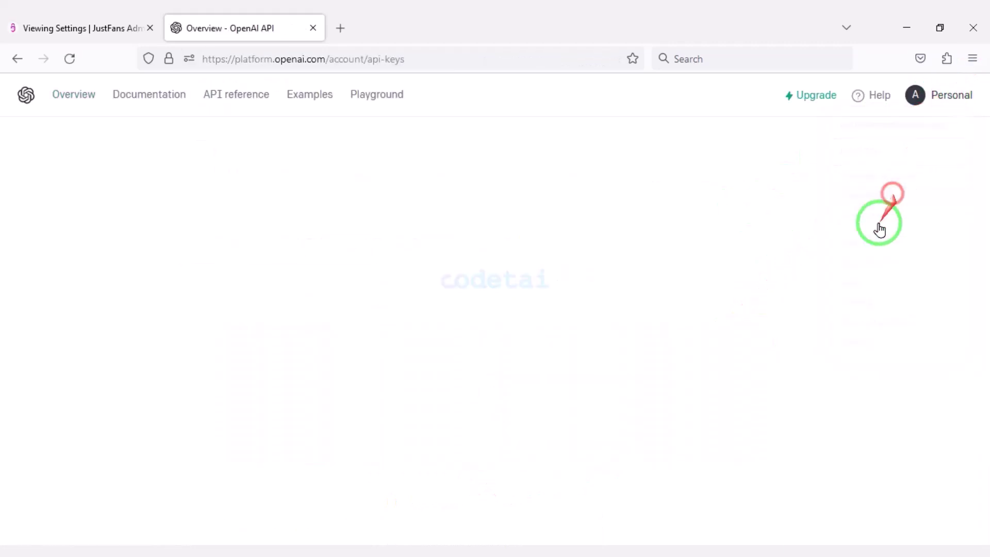
pyautogui.click(349, 359)
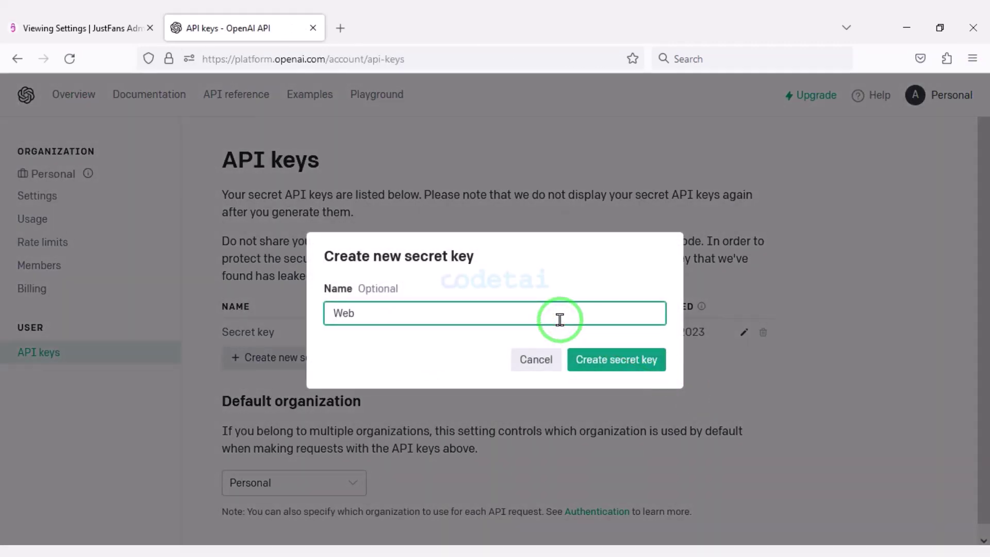
pyautogui.click(577, 373)
pyautogui.click(649, 334)
# Paste the Web key into JustFans' OpenAI Api Key field and close the key dialog
pyautogui.click(78, 28)
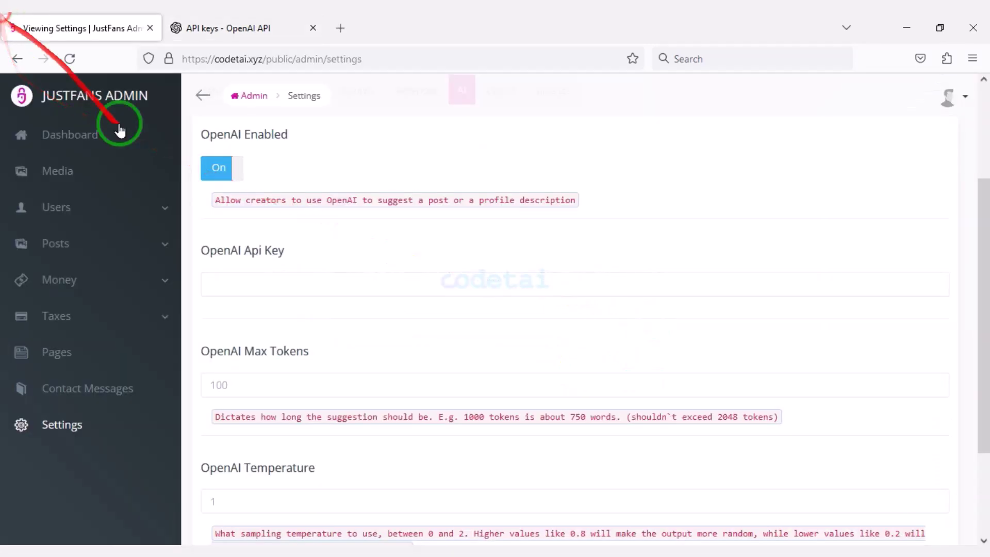
pyautogui.rightClick(312, 267)
pyautogui.rightClick(260, 282)
pyautogui.click(318, 389)
pyautogui.click(273, 21)
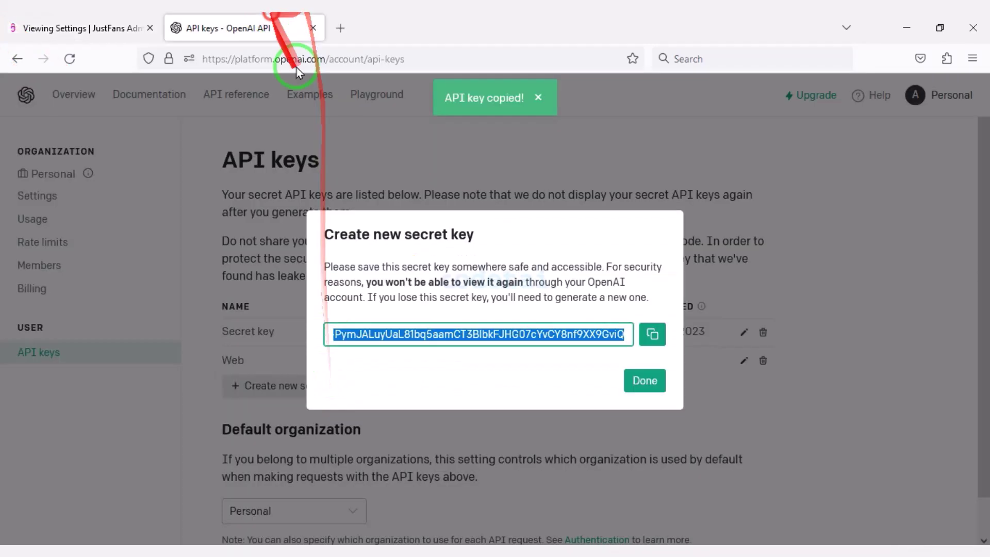
pyautogui.click(651, 380)
pyautogui.click(82, 28)
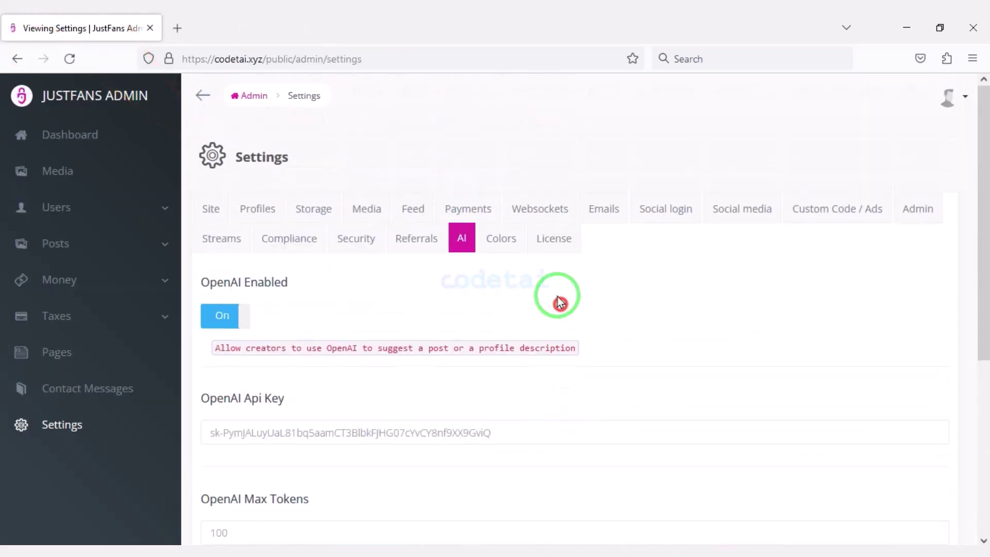
# Open the theme Colors settings and the primary colour picker
pyautogui.click(513, 242)
pyautogui.scroll(-5, 222, 340)
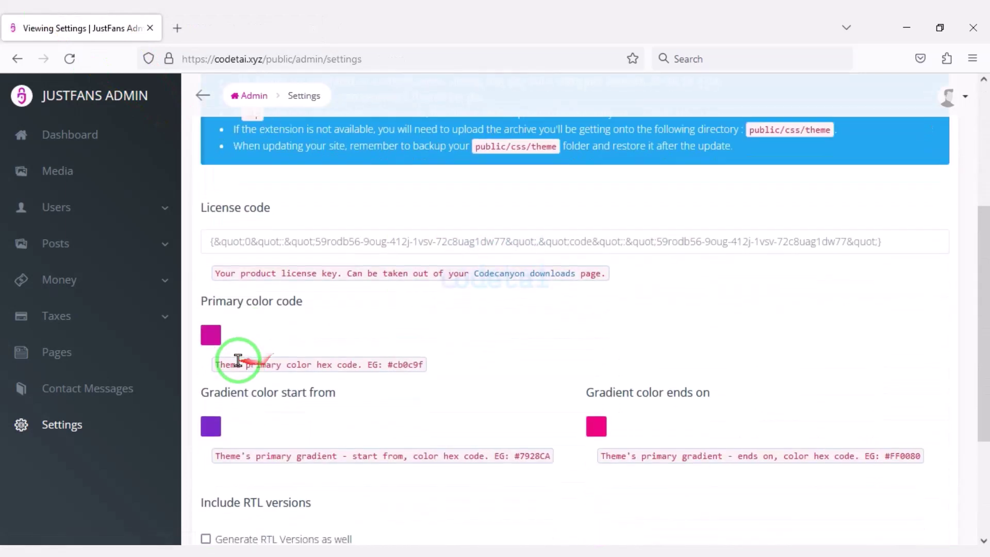
pyautogui.click(211, 334)
pyautogui.scroll(-5, 259, 227)
pyautogui.scroll(10, 763, 353)
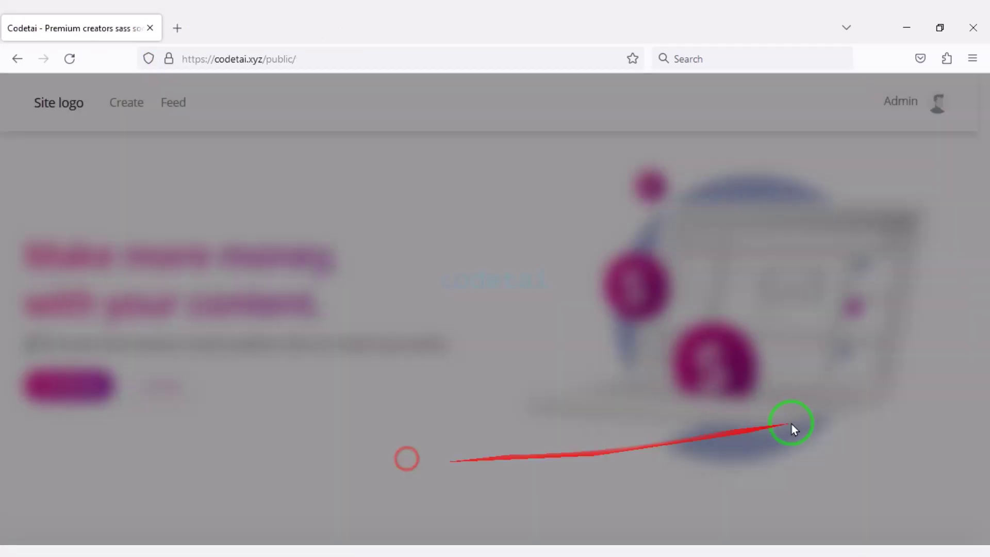
pyautogui.scroll(-20, 791, 424)
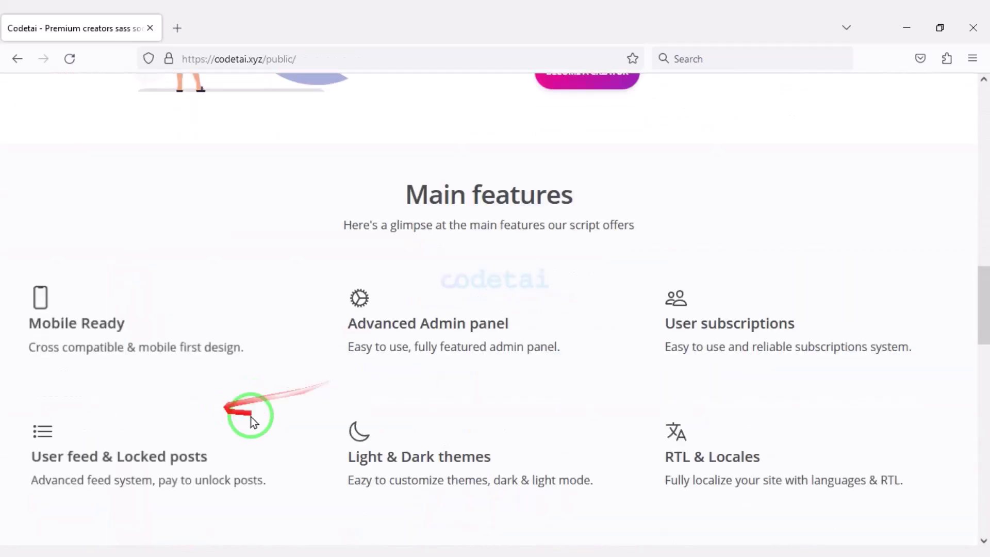
pyautogui.scroll(20, 432, 454)
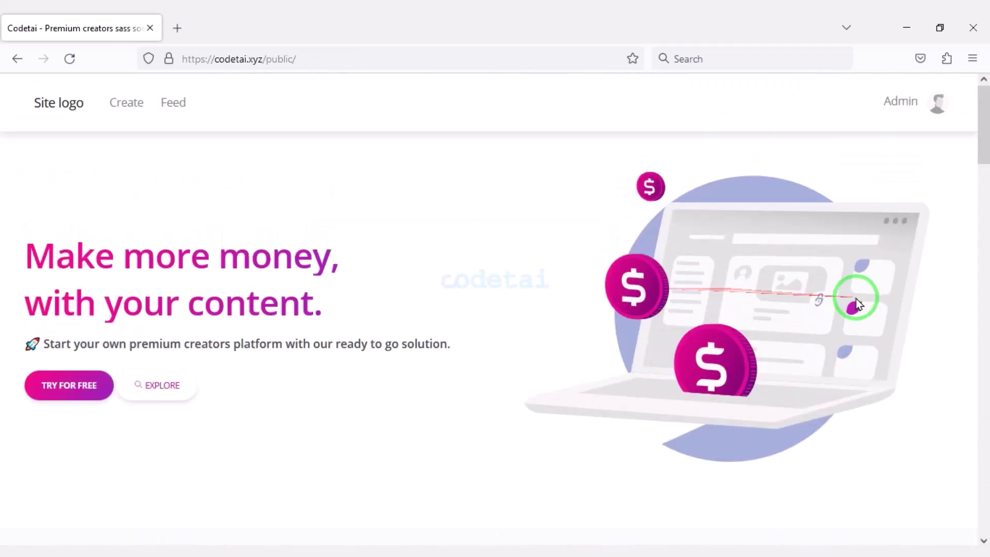
# Go to the user feed from the admin account menu and browse the feed and bookmarks
pyautogui.click(937, 102)
pyautogui.click(855, 130)
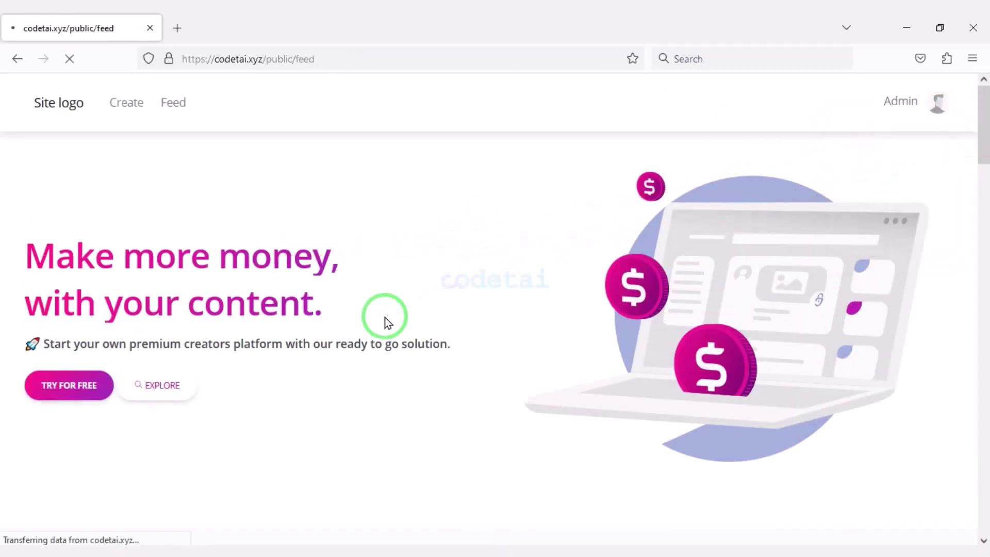
pyautogui.click(101, 382)
pyautogui.scroll(-2, 98, 379)
pyautogui.scroll(2, 125, 258)
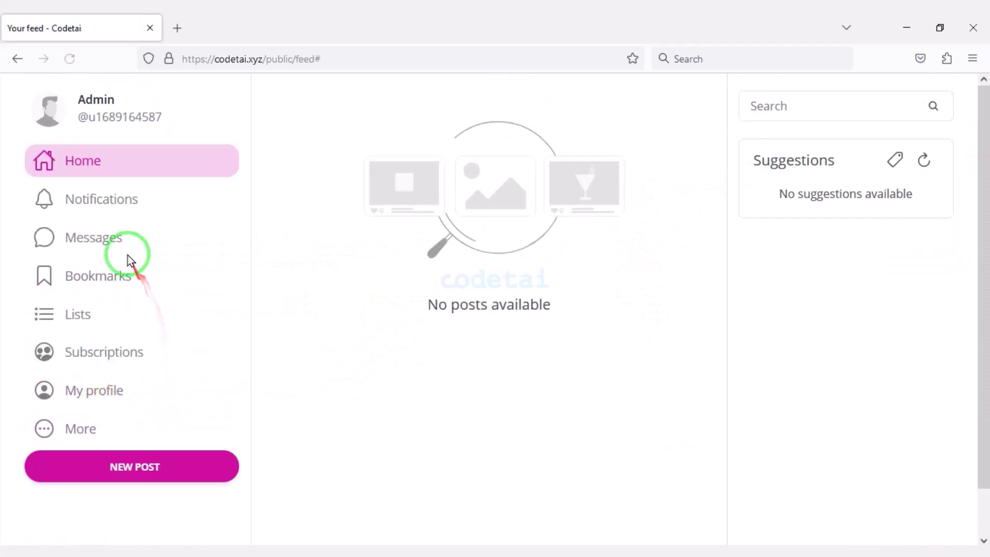
pyautogui.click(128, 278)
# Start a new post priced at $20 and request an AI-suggested description
pyautogui.click(217, 458)
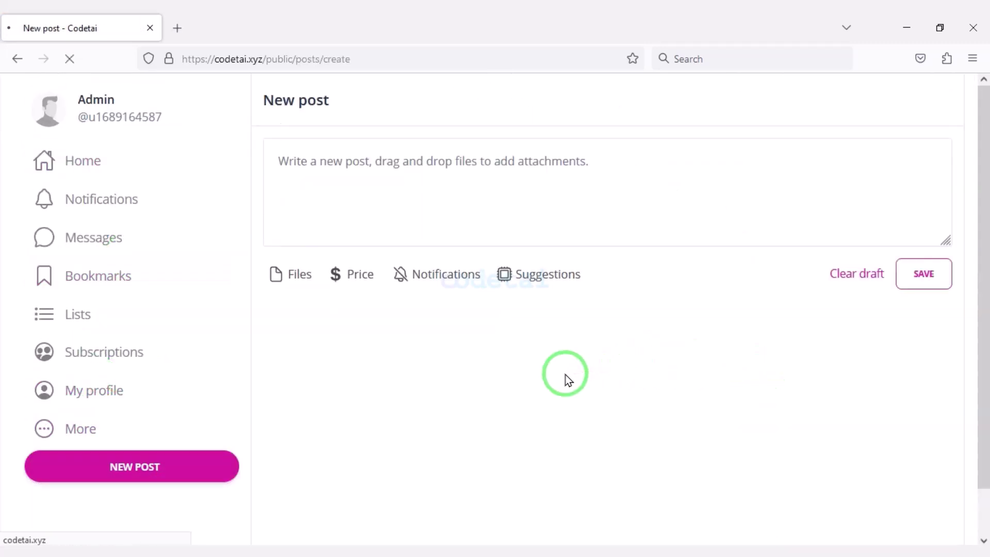
pyautogui.click(342, 274)
pyautogui.click(367, 319)
pyautogui.click(630, 374)
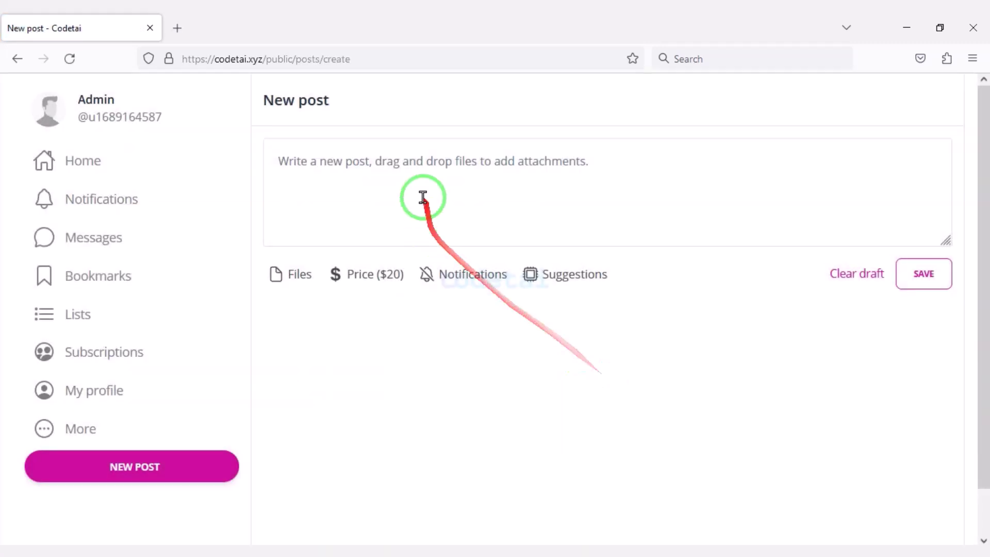
pyautogui.click(424, 197)
pyautogui.click(557, 274)
pyautogui.click(652, 194)
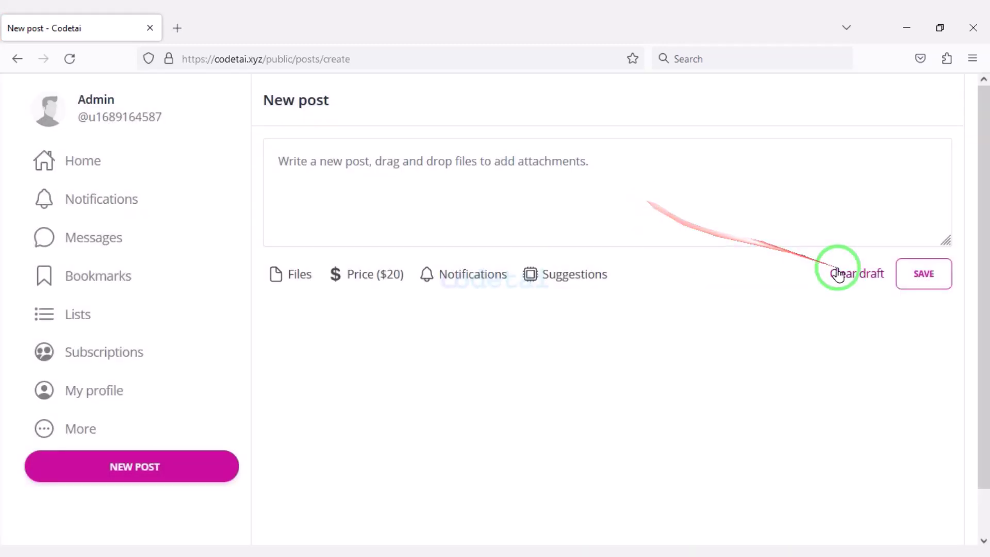
# Review the subscription rates settings, then return to the home feed
pyautogui.click(116, 165)
pyautogui.click(134, 354)
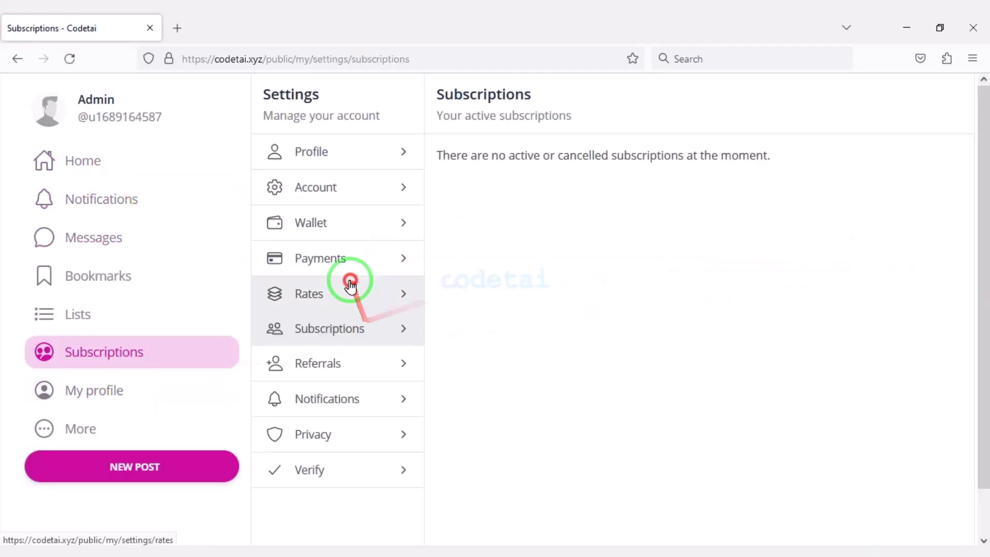
pyautogui.click(354, 290)
pyautogui.click(39, 155)
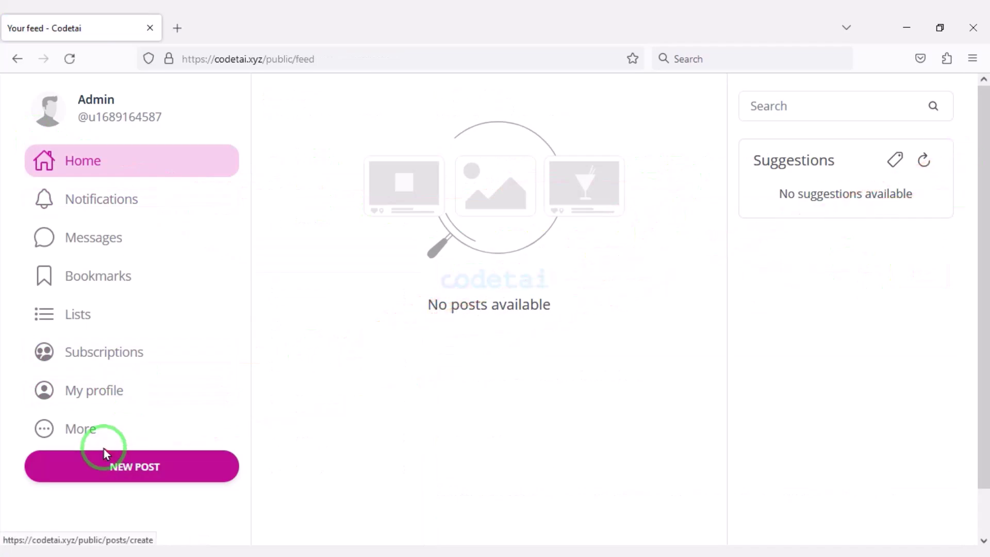